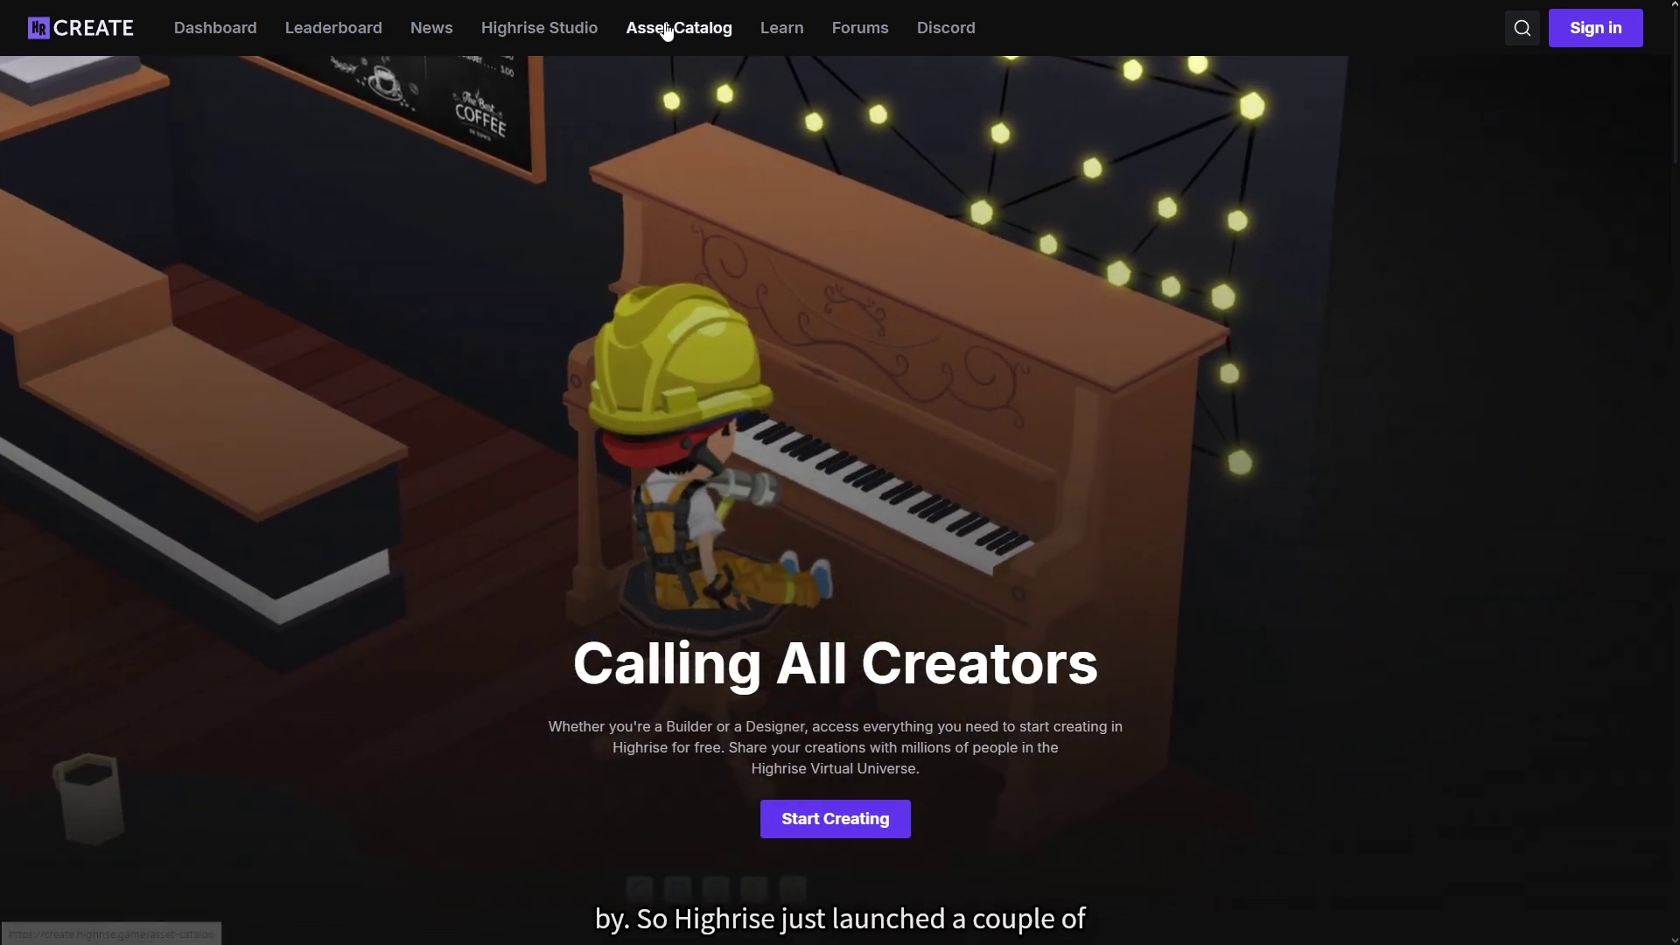
# Browse the Highrise Create Asset Catalog's free packs, including Prison Low Poly and JoystickControllerV2.
pyautogui.click(679, 27)
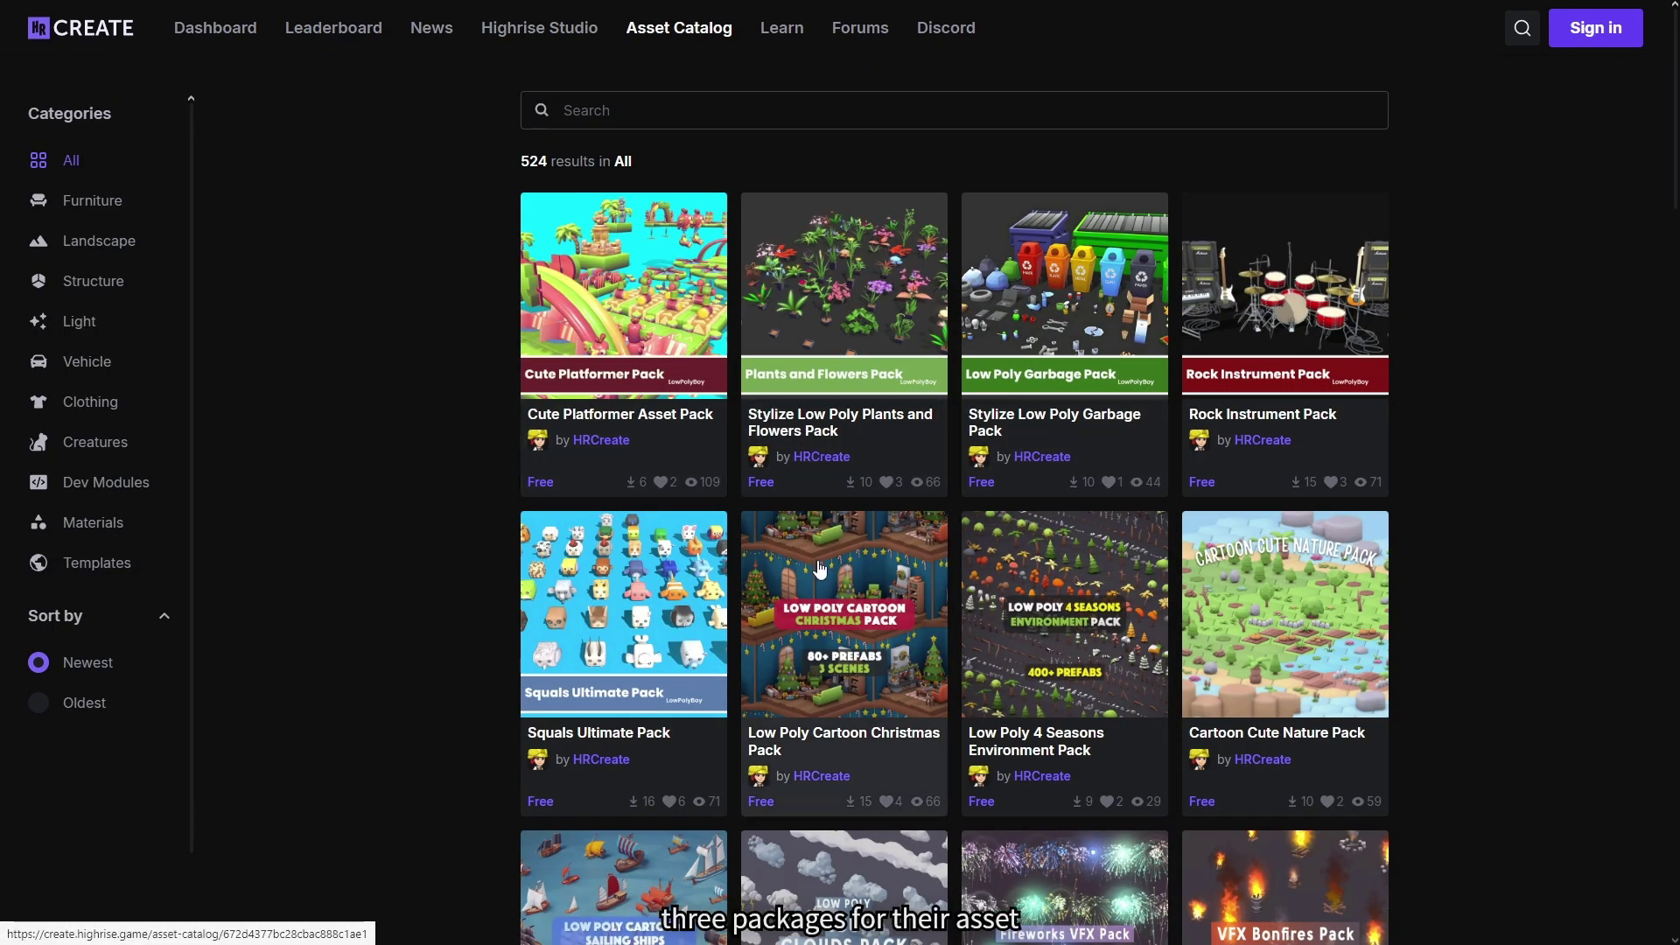
pyautogui.scroll(-1, 745, 524)
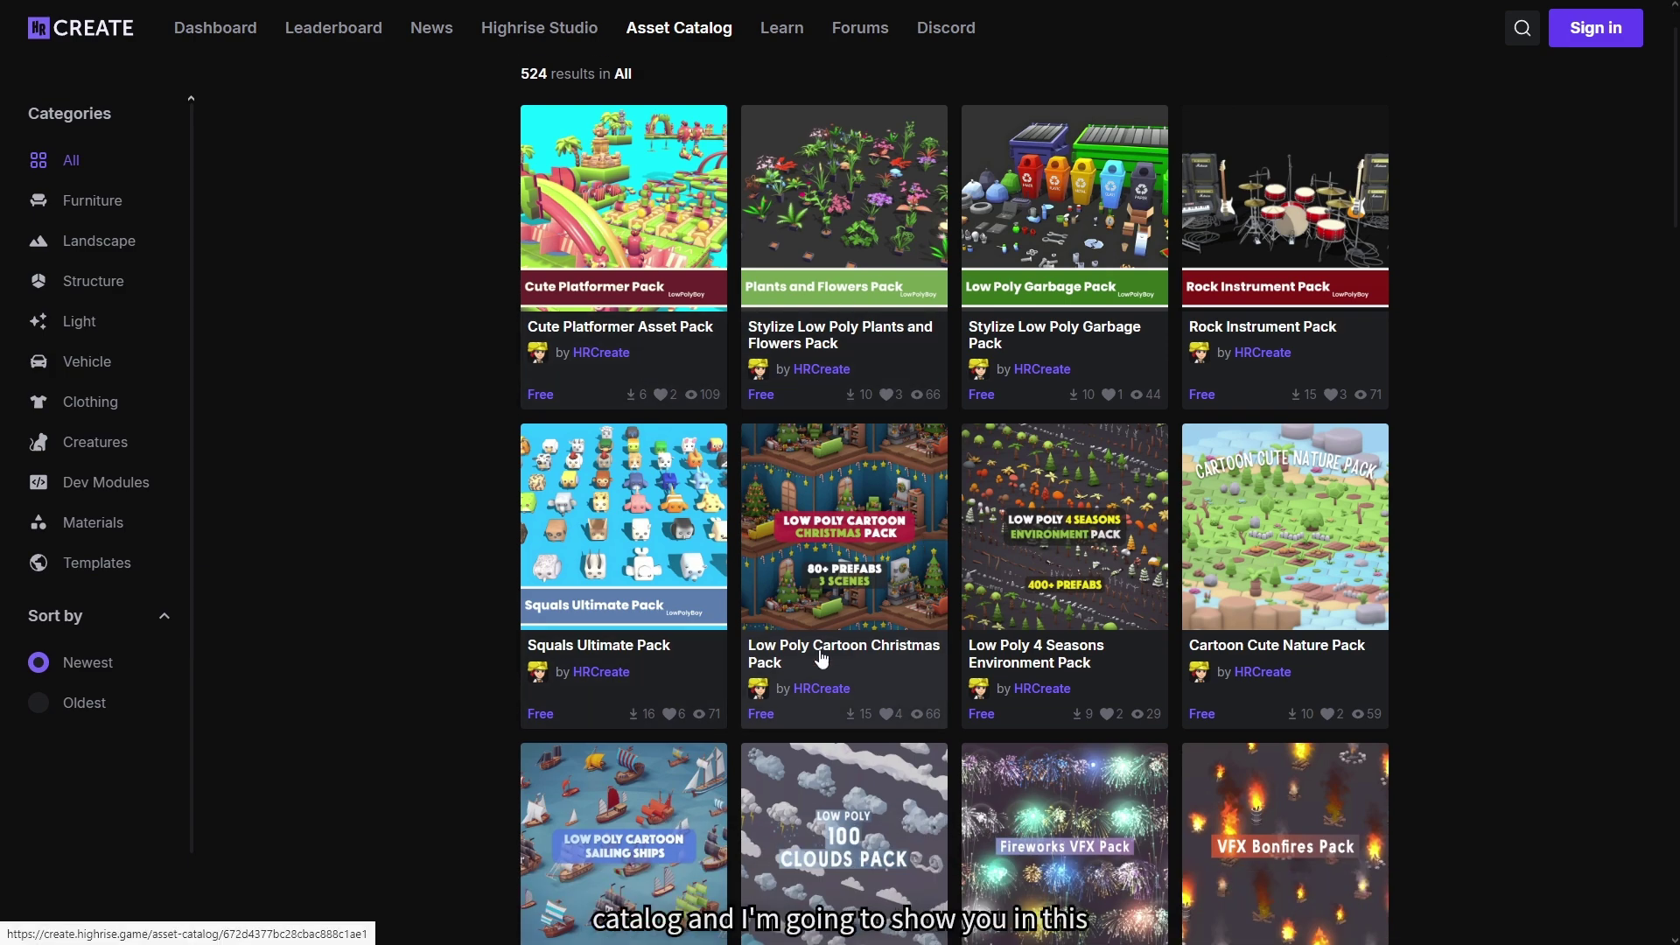
pyautogui.scroll(-3, 744, 524)
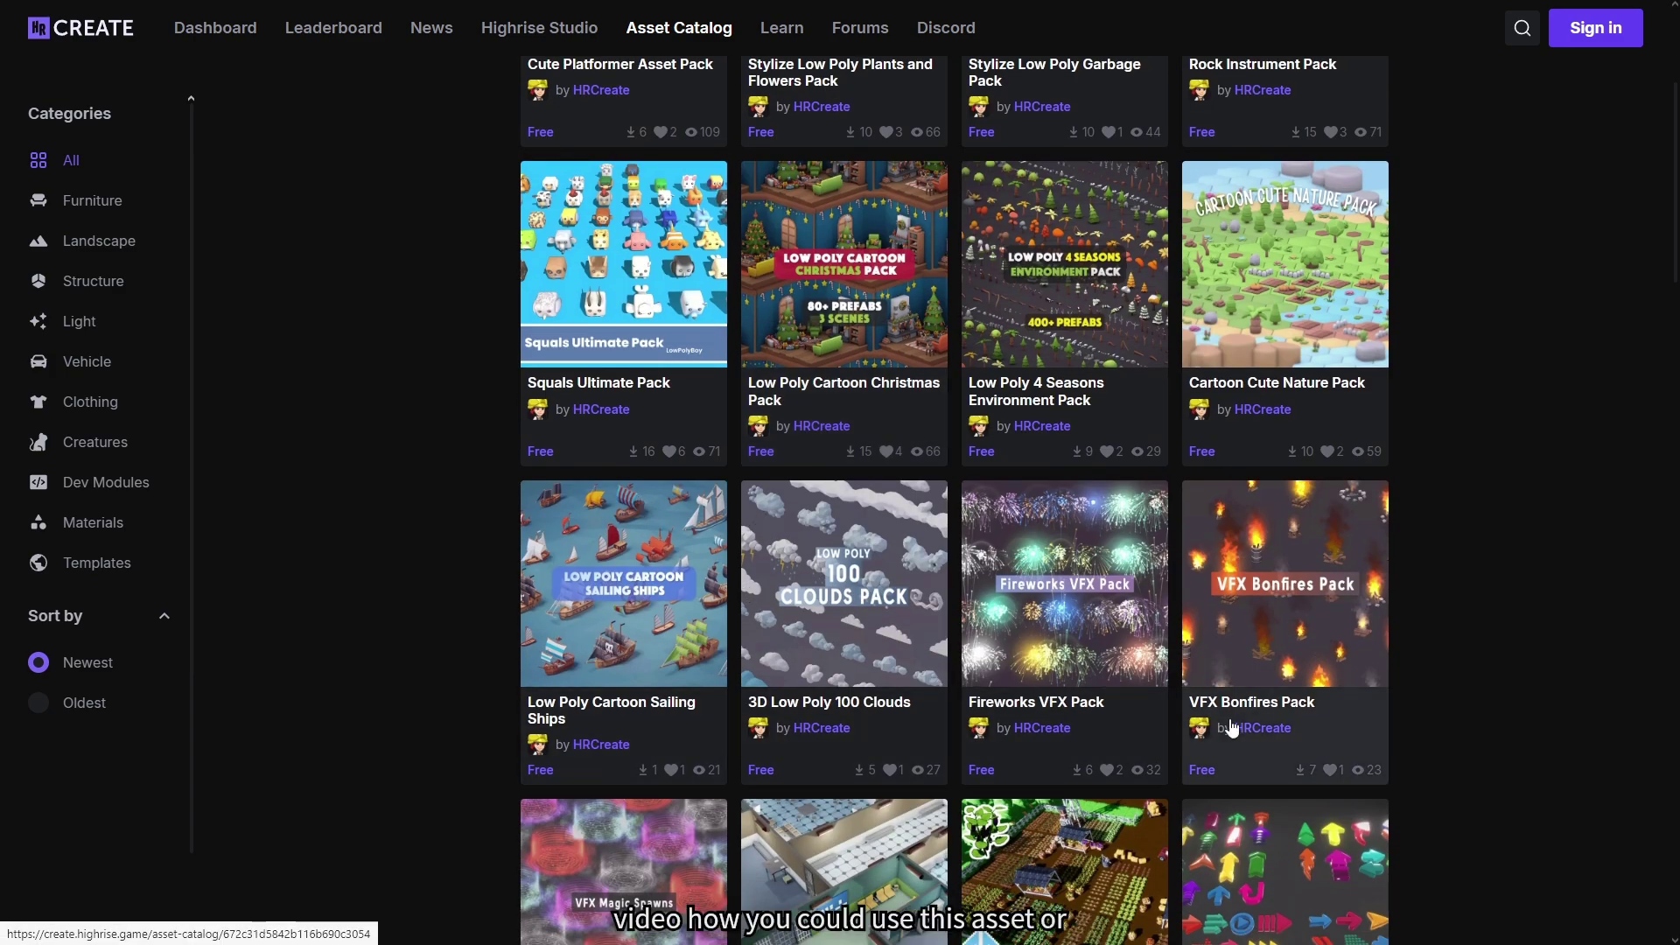
pyautogui.scroll(4, 1080, 805)
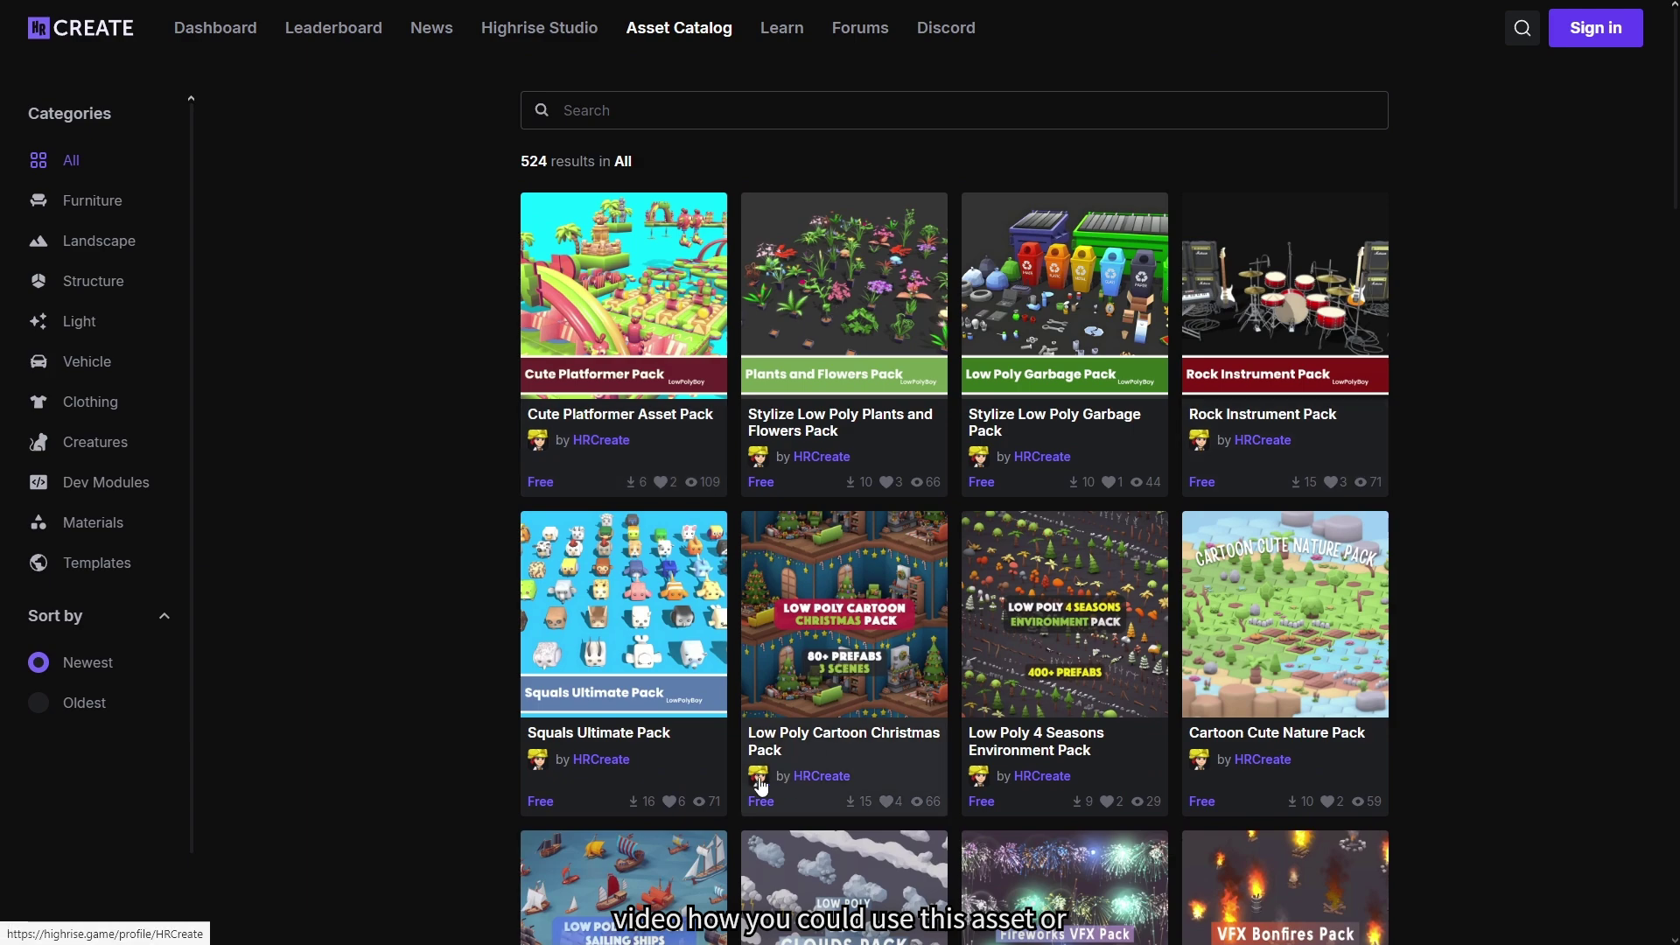
pyautogui.scroll(-2, 1118, 398)
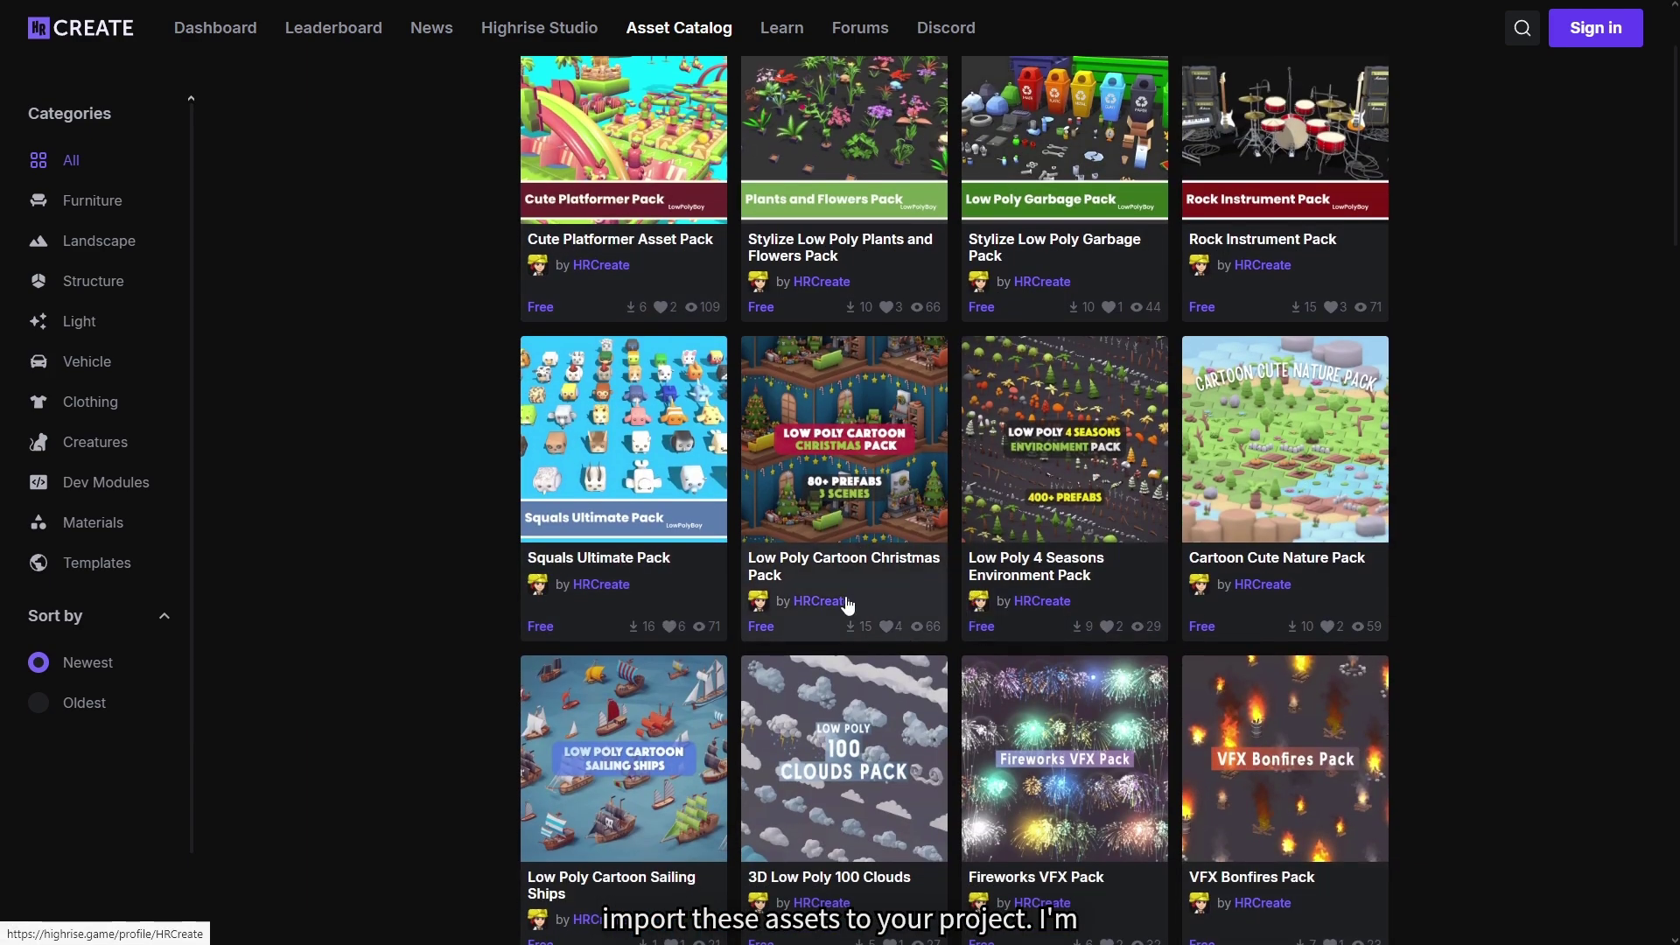
pyautogui.scroll(-10, 960, 360)
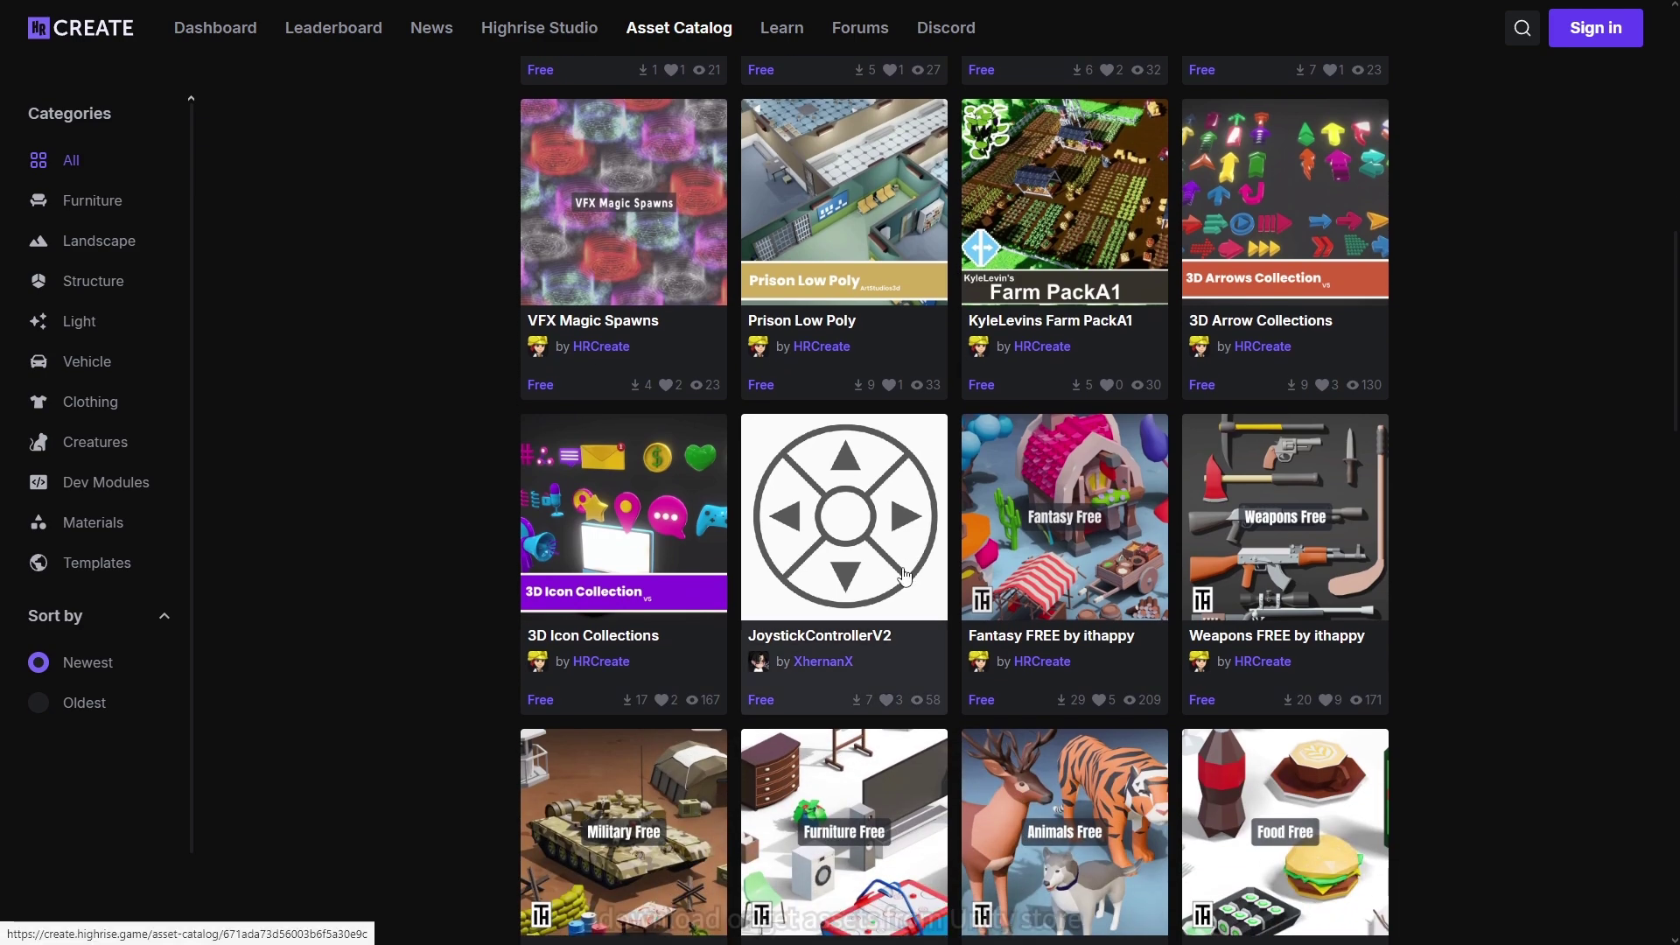
pyautogui.scroll(-5, 906, 576)
pyautogui.scroll(6, 901, 565)
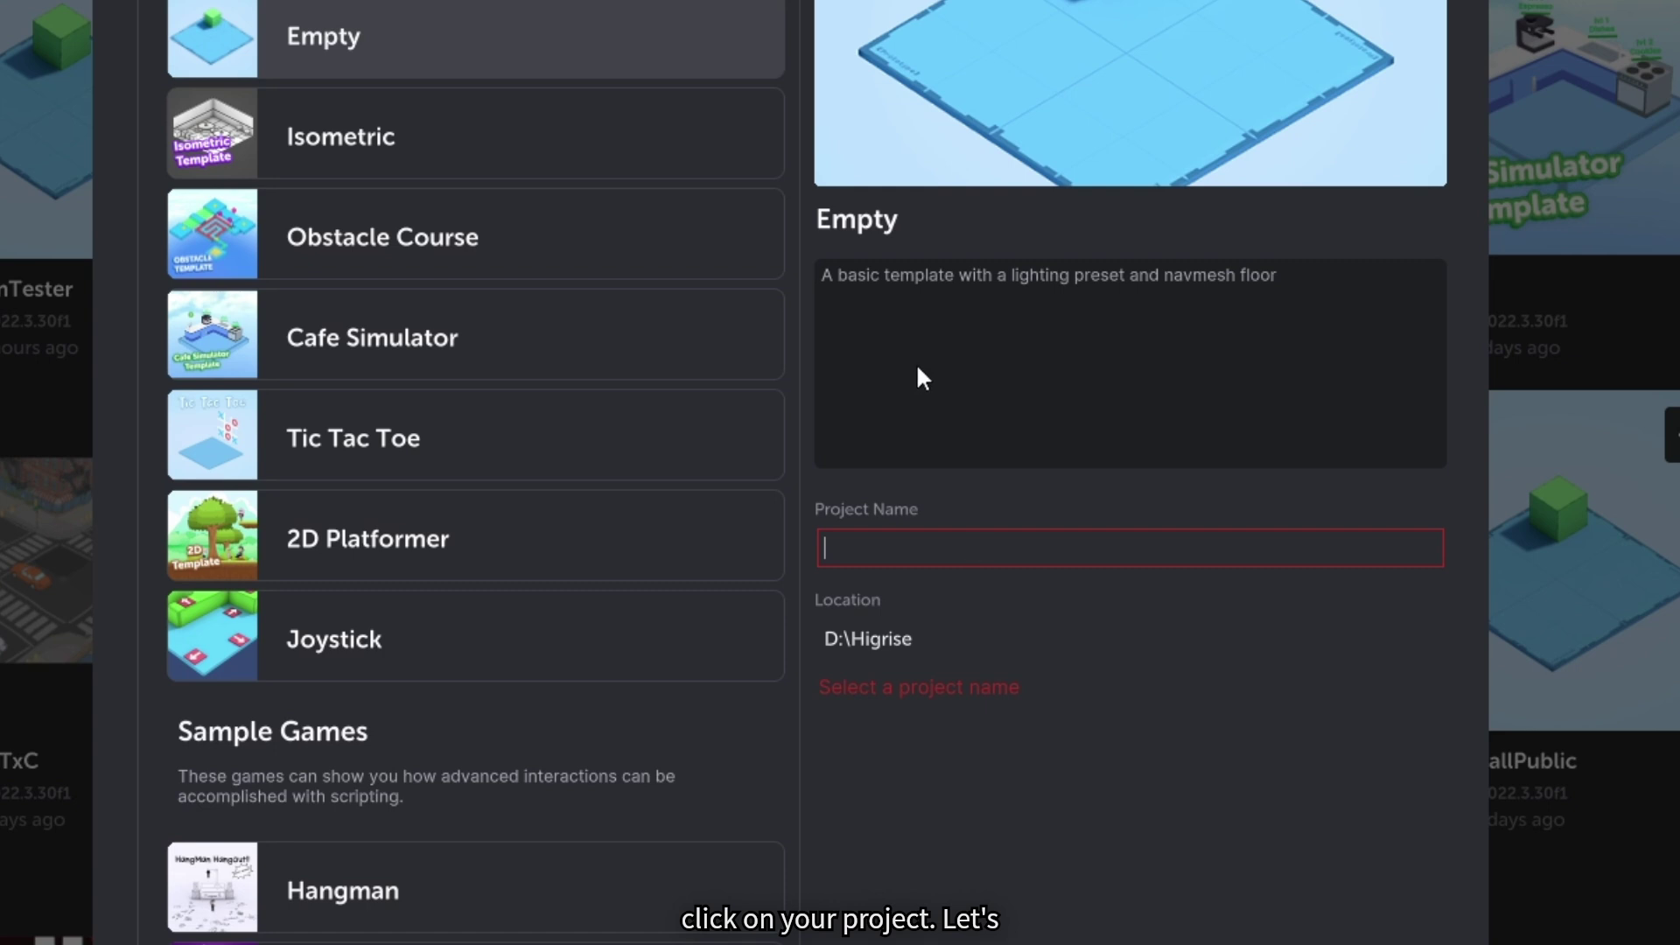
# Name the new Empty-template project FirstWorld and create it.
pyautogui.write('FirstWorl')
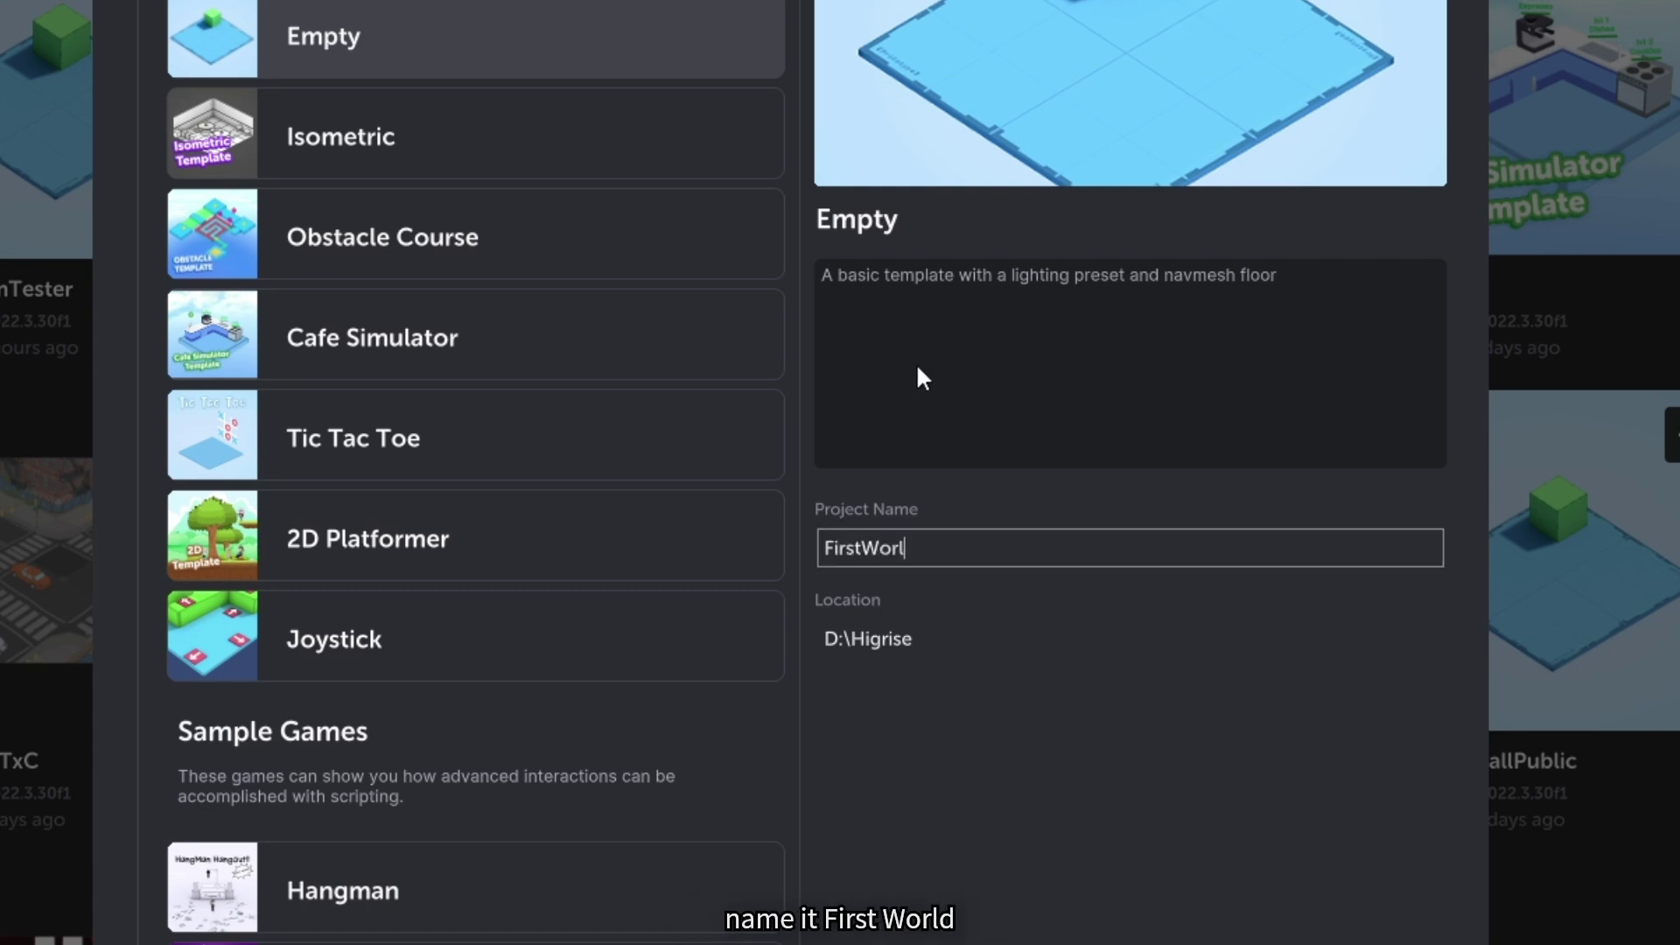
pyautogui.write('d')
pyautogui.press('Return')
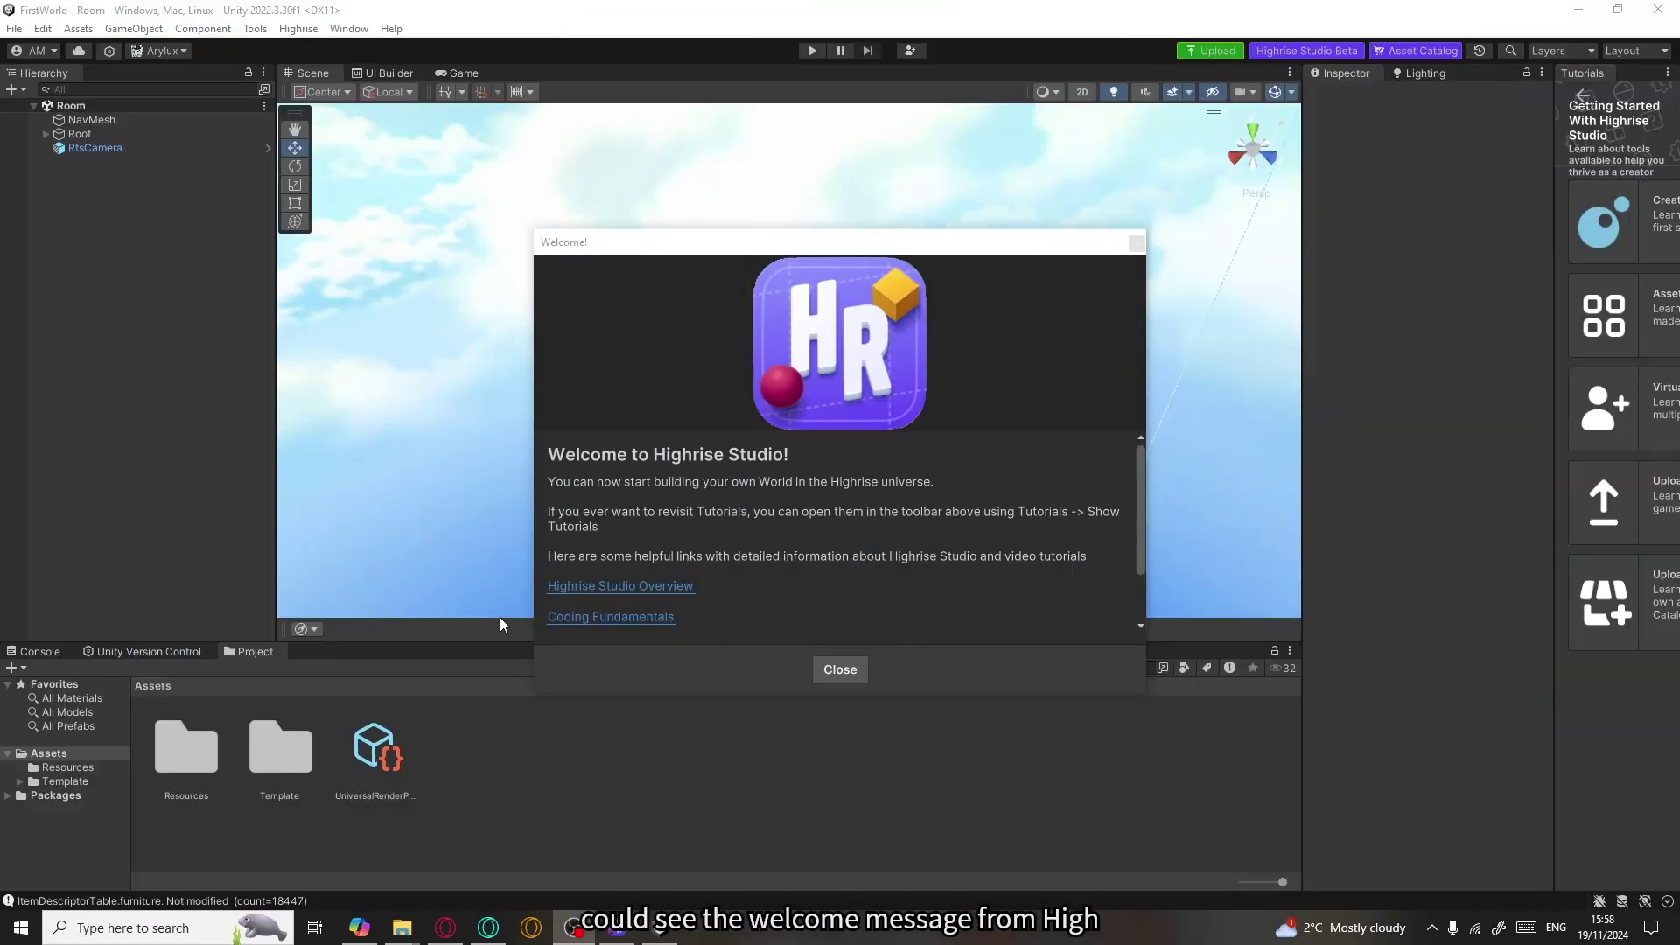
# Close the Highrise Studio welcome message and widen the tutorials panel.
pyautogui.moveTo(643, 252); pyautogui.dragTo(605, 266)
pyautogui.scroll(-3, 603, 509)
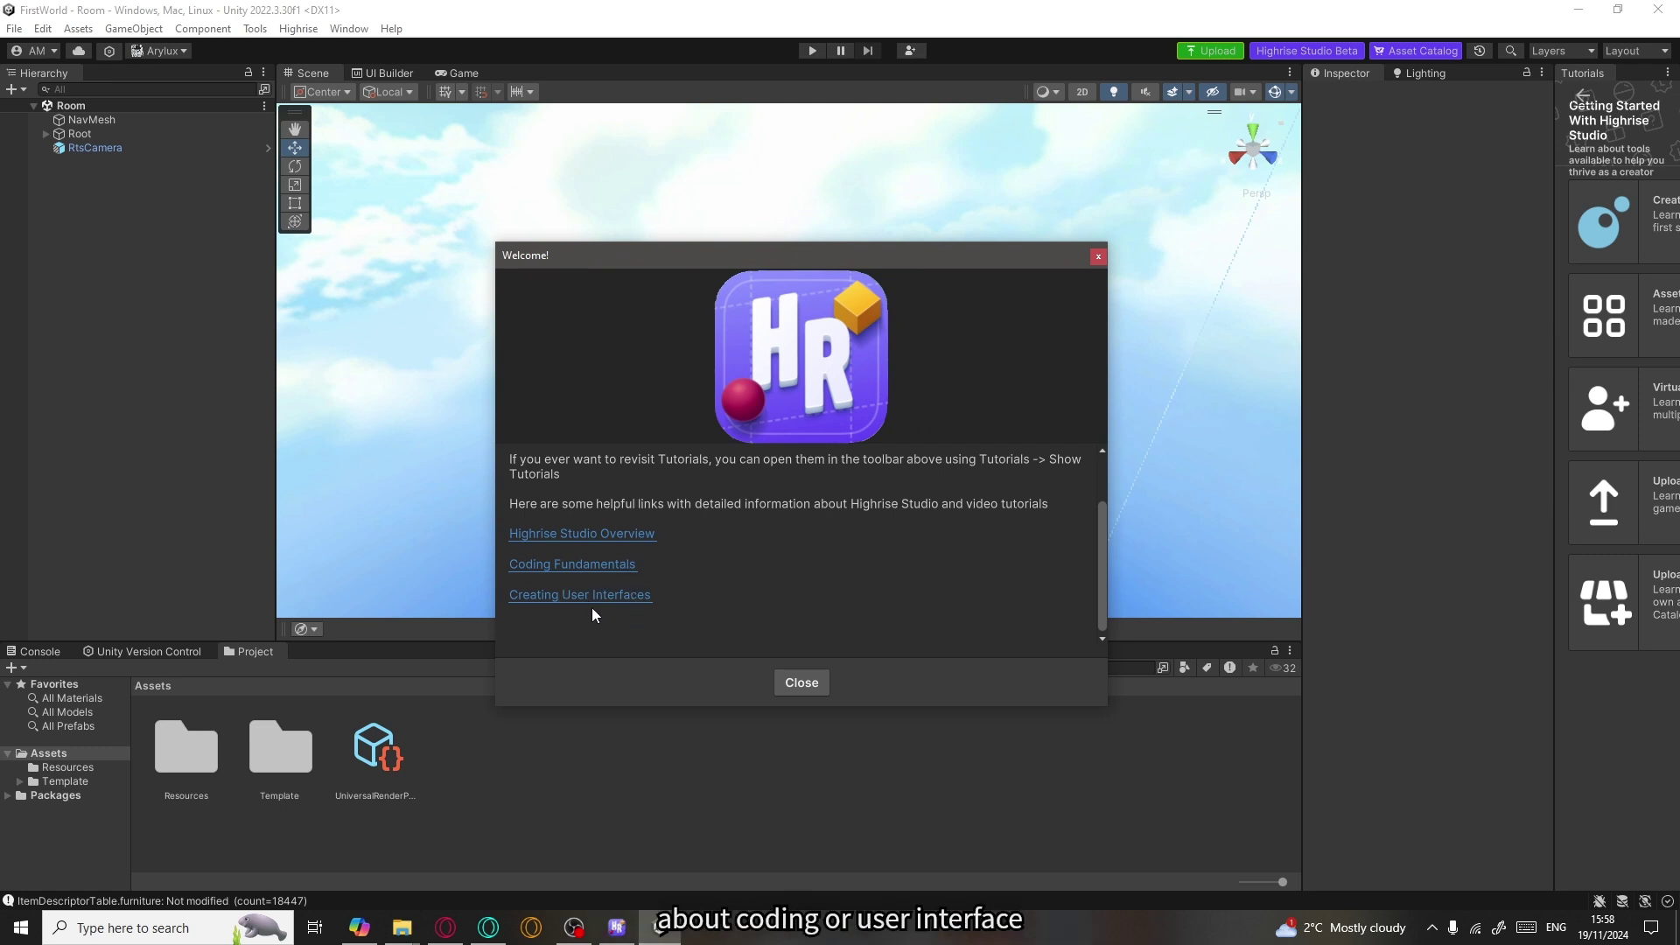
pyautogui.click(802, 683)
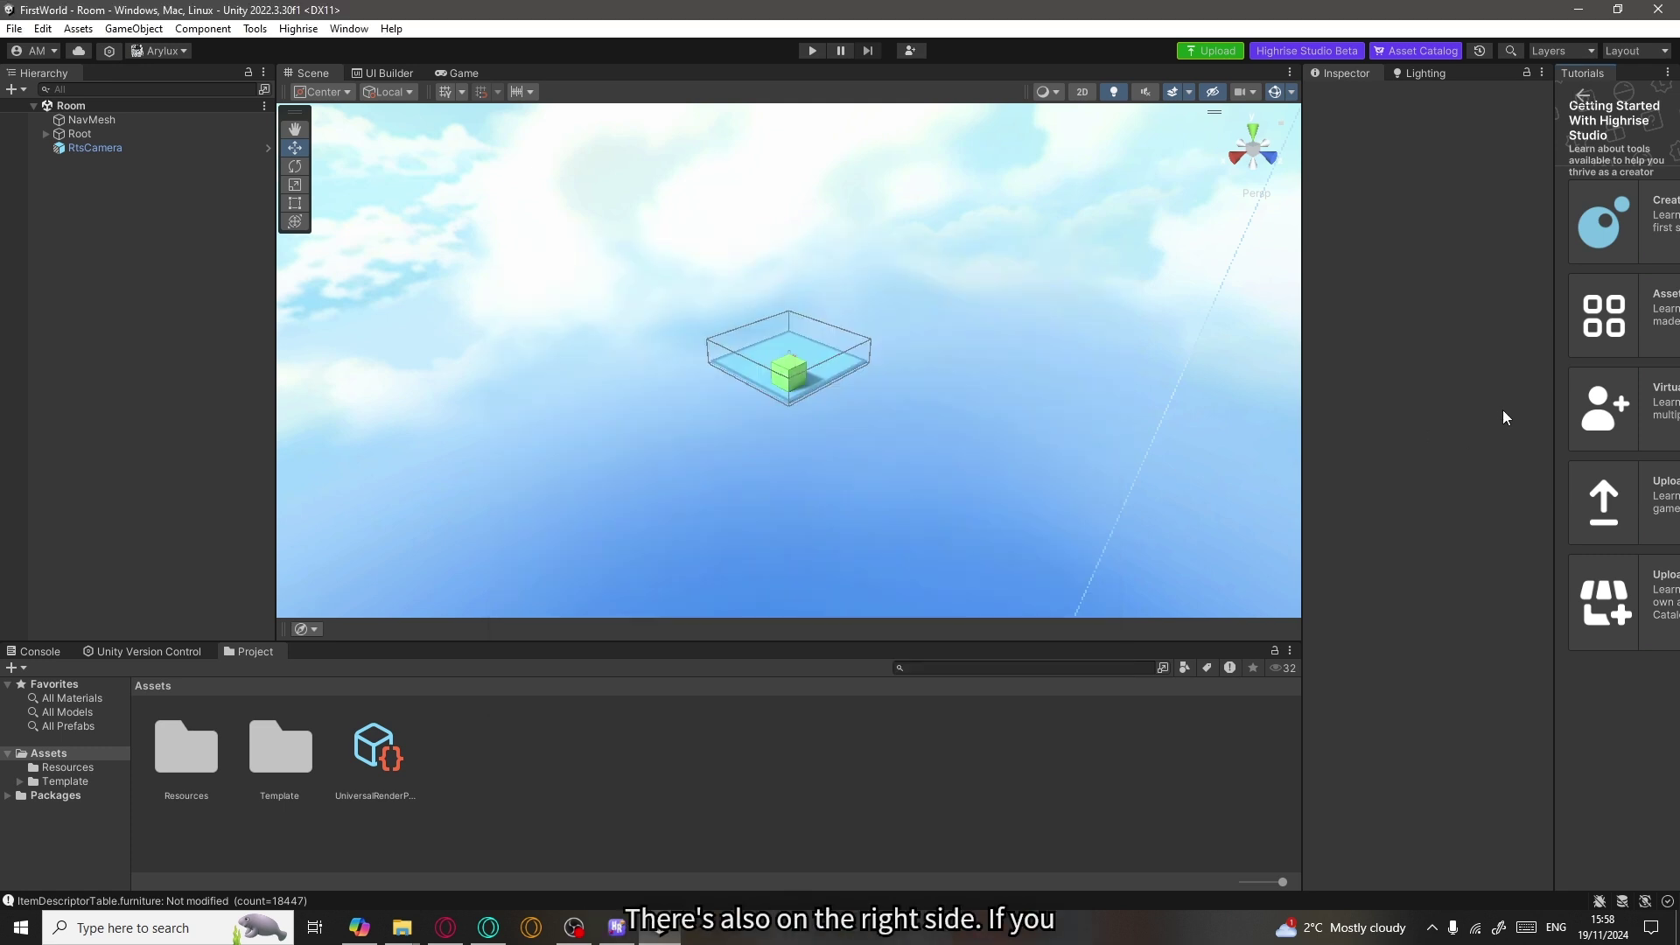
pyautogui.moveTo(1551, 391); pyautogui.dragTo(1341, 390)
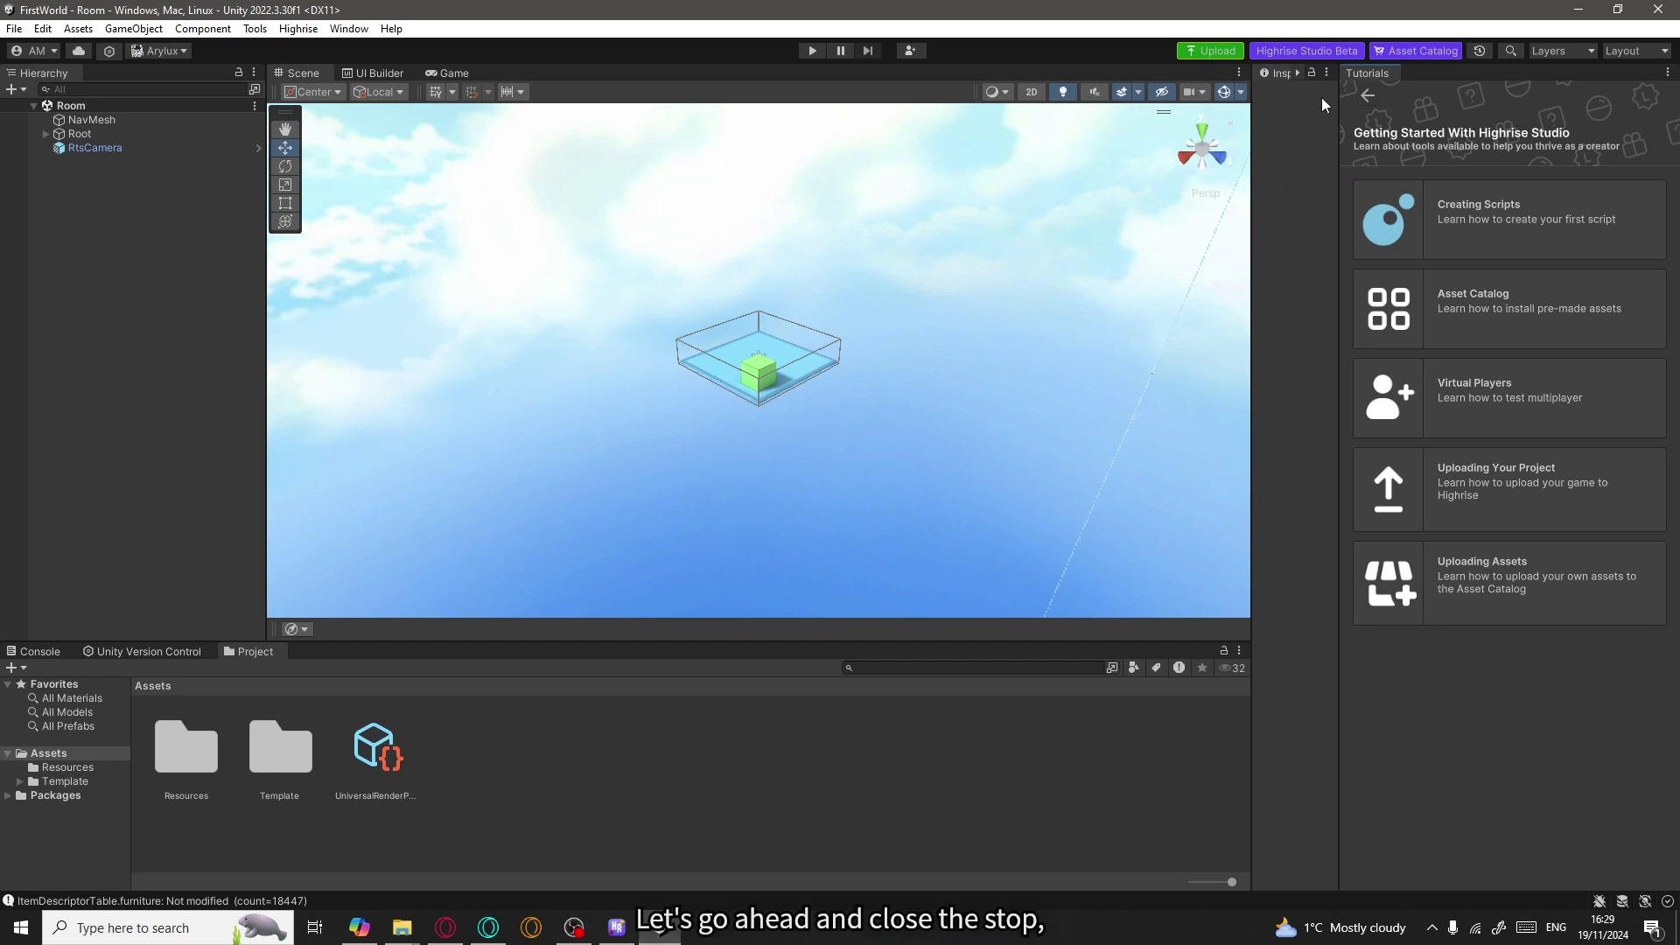
# Close the Tutorials tab, widen the Scene view and enlarge the Project files panel.
pyautogui.rightClick(1356, 75)
pyautogui.click(1383, 102)
pyautogui.moveTo(1253, 289); pyautogui.dragTo(1400, 298)
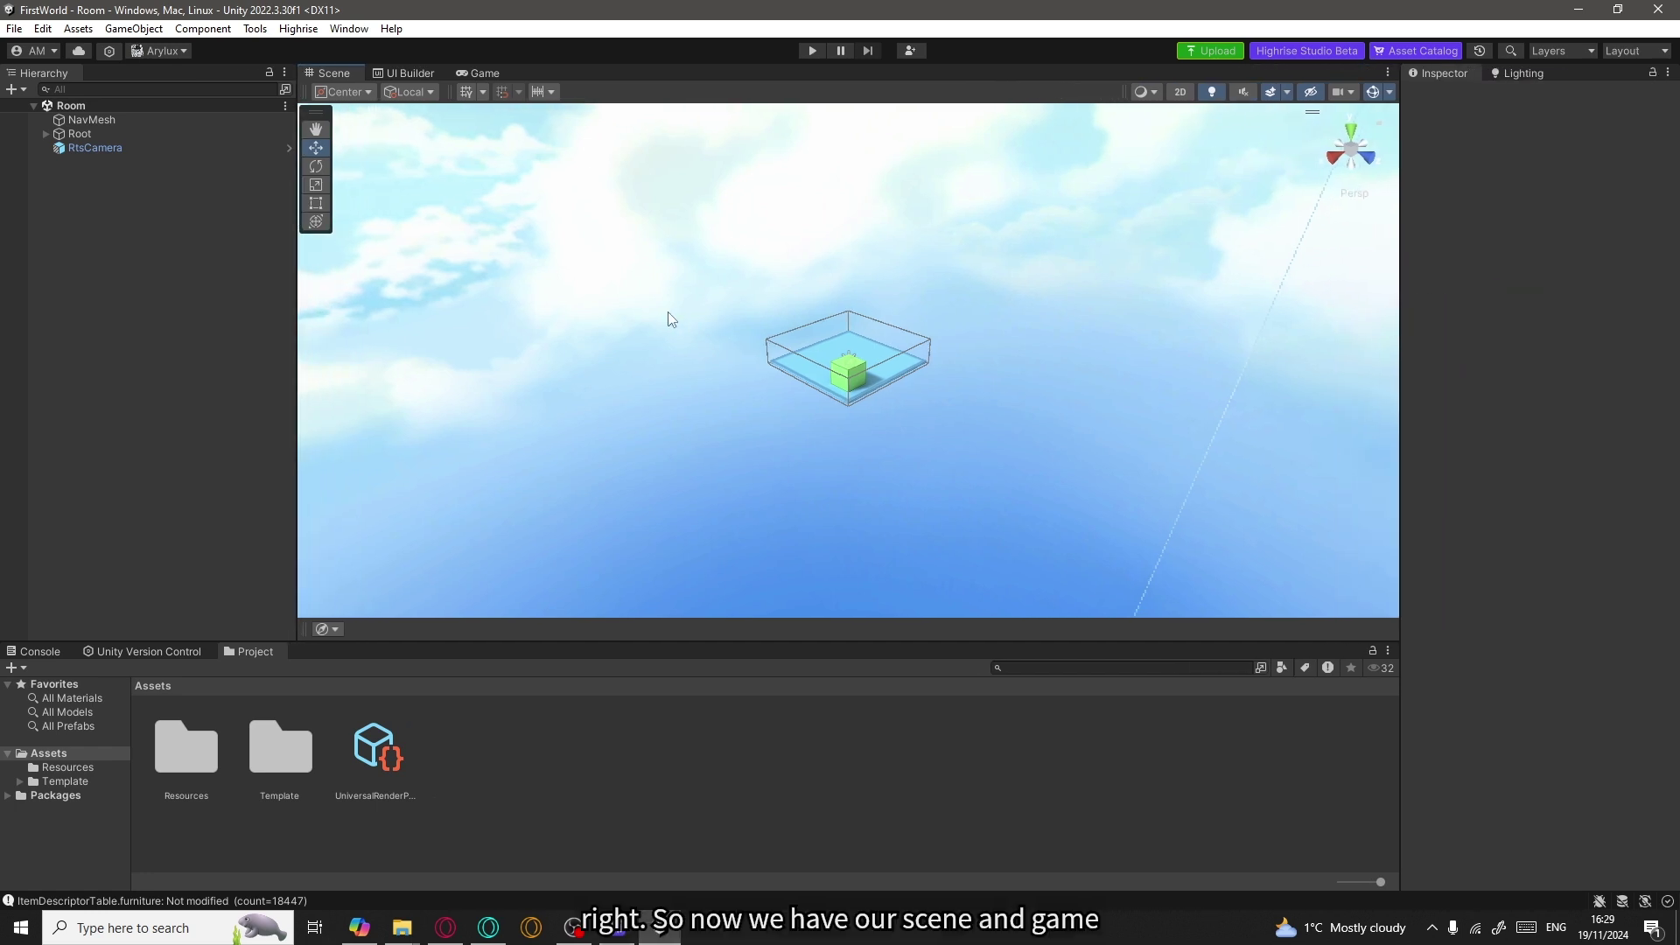
pyautogui.click(472, 75)
pyautogui.click(332, 74)
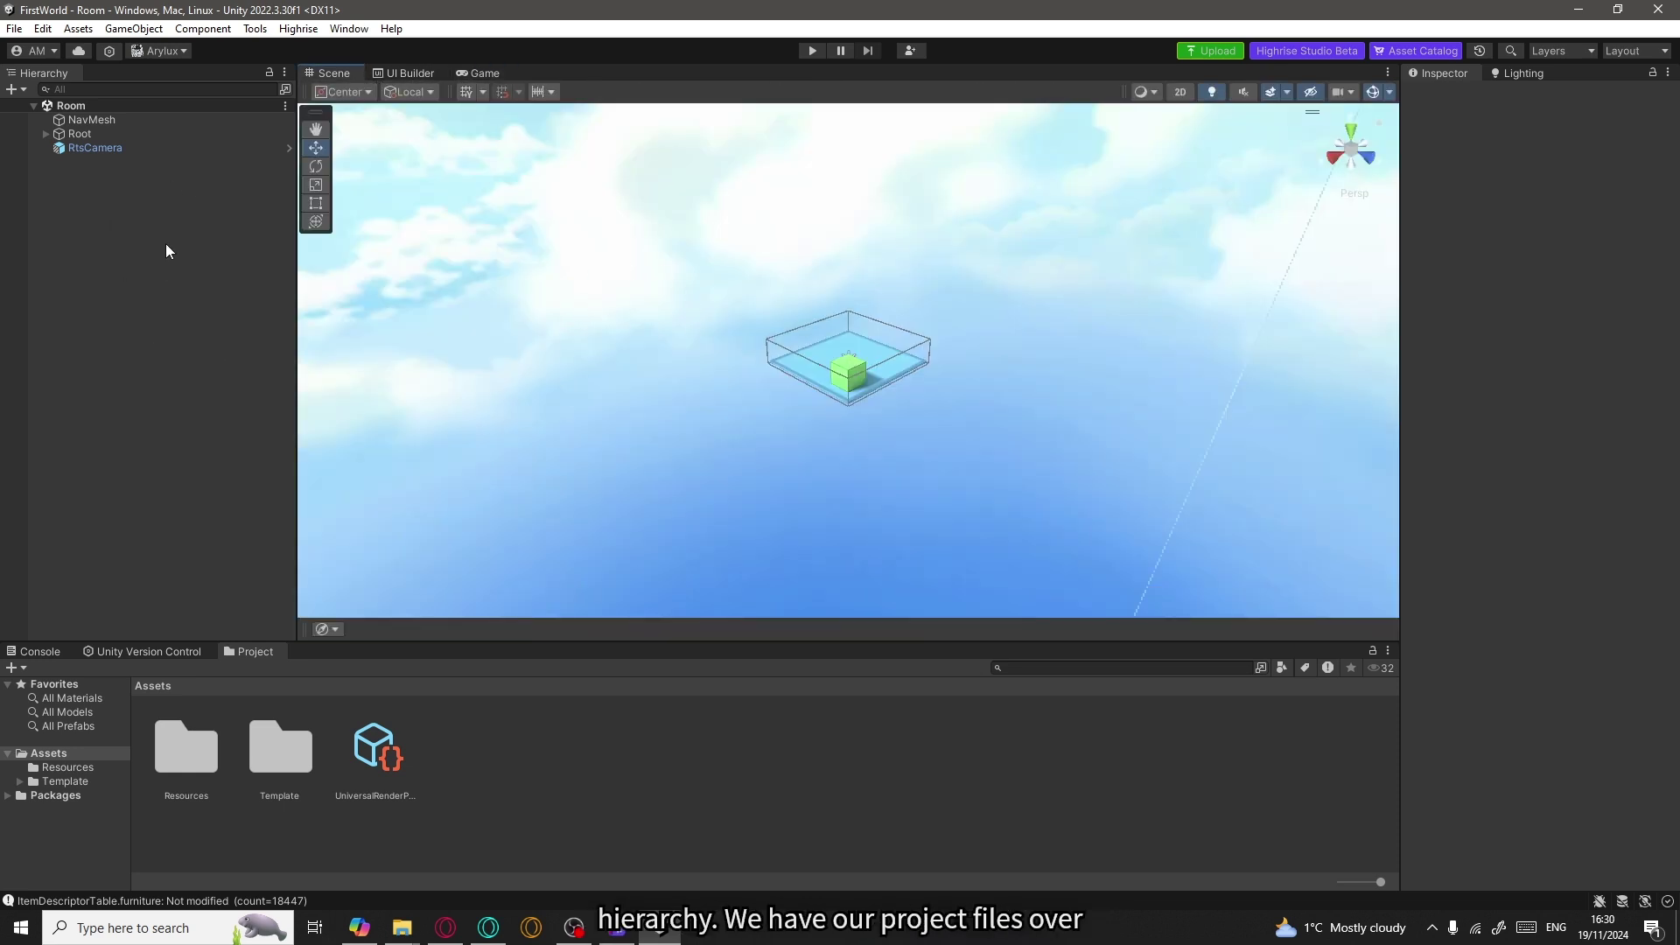
pyautogui.moveTo(412, 642); pyautogui.dragTo(422, 567)
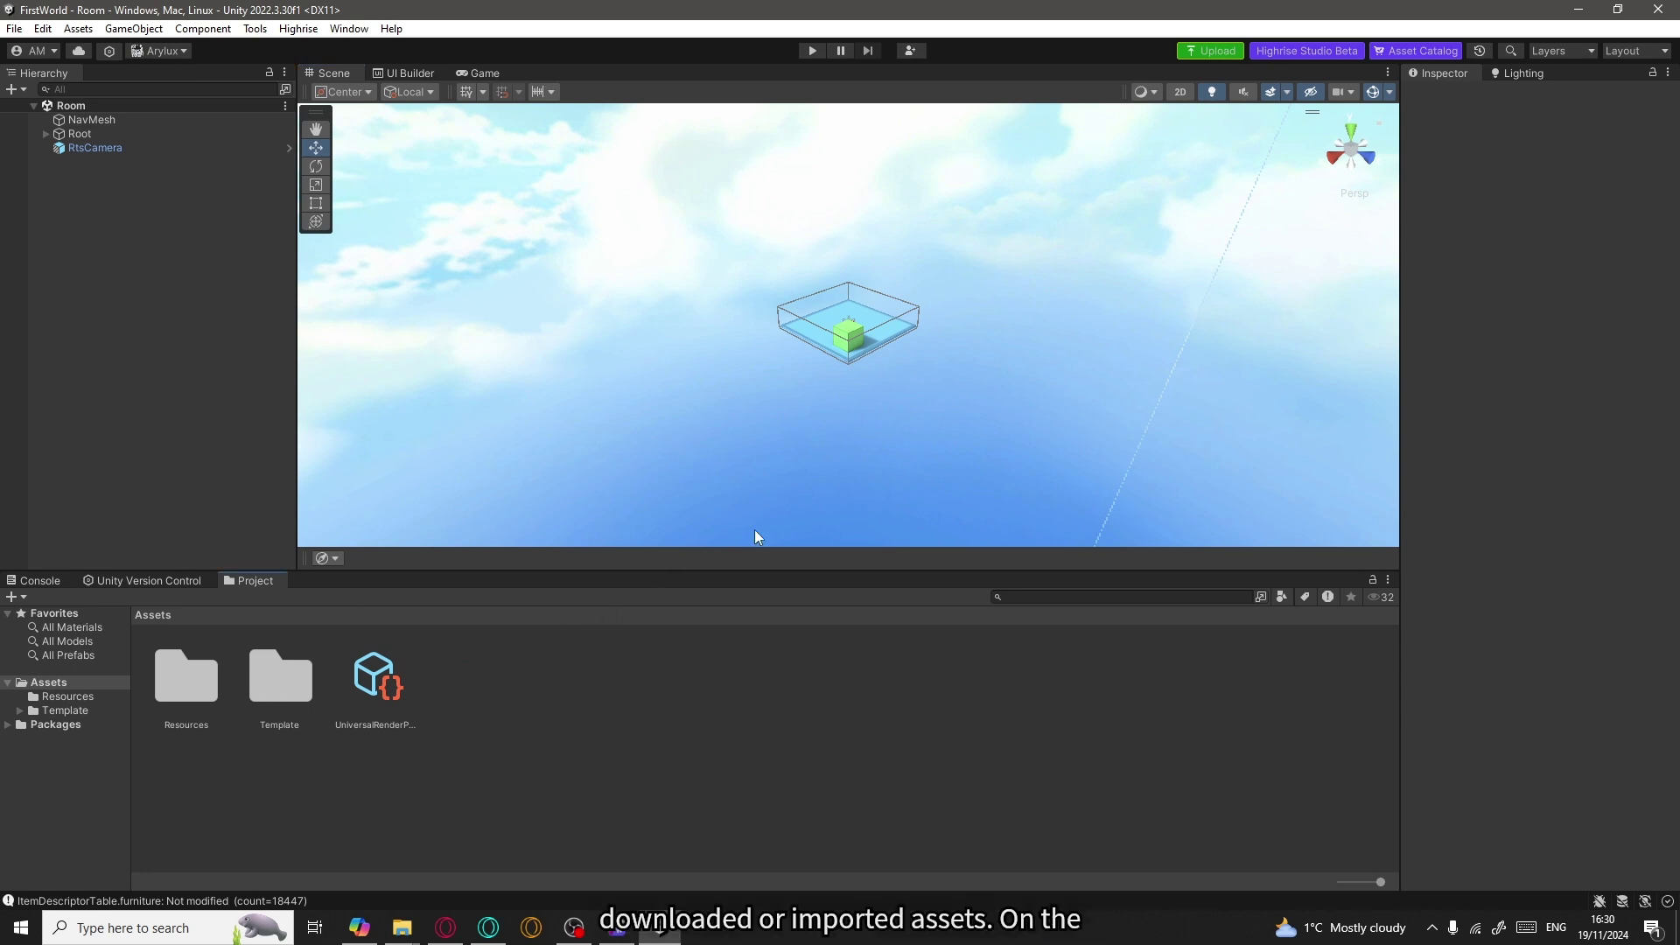
# Expand Root and Layout in the Hierarchy, inspecting NavMesh, RtsCamera, Root and Layout.
pyautogui.click(92, 119)
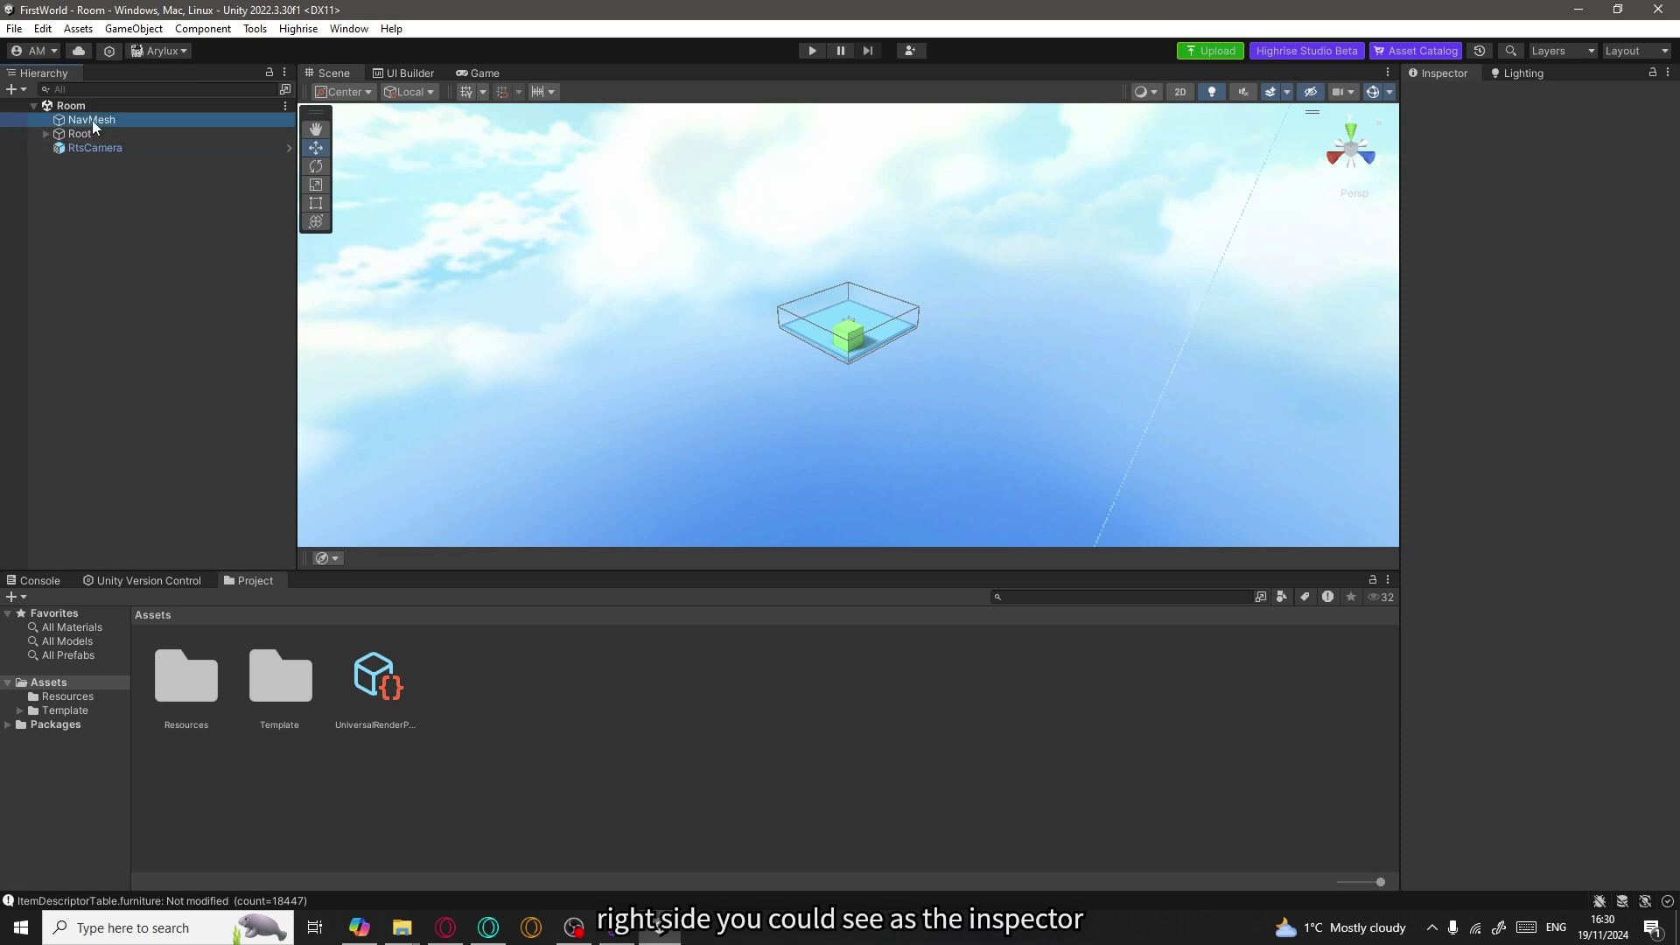
pyautogui.click(87, 133)
pyautogui.click(84, 145)
pyautogui.click(47, 133)
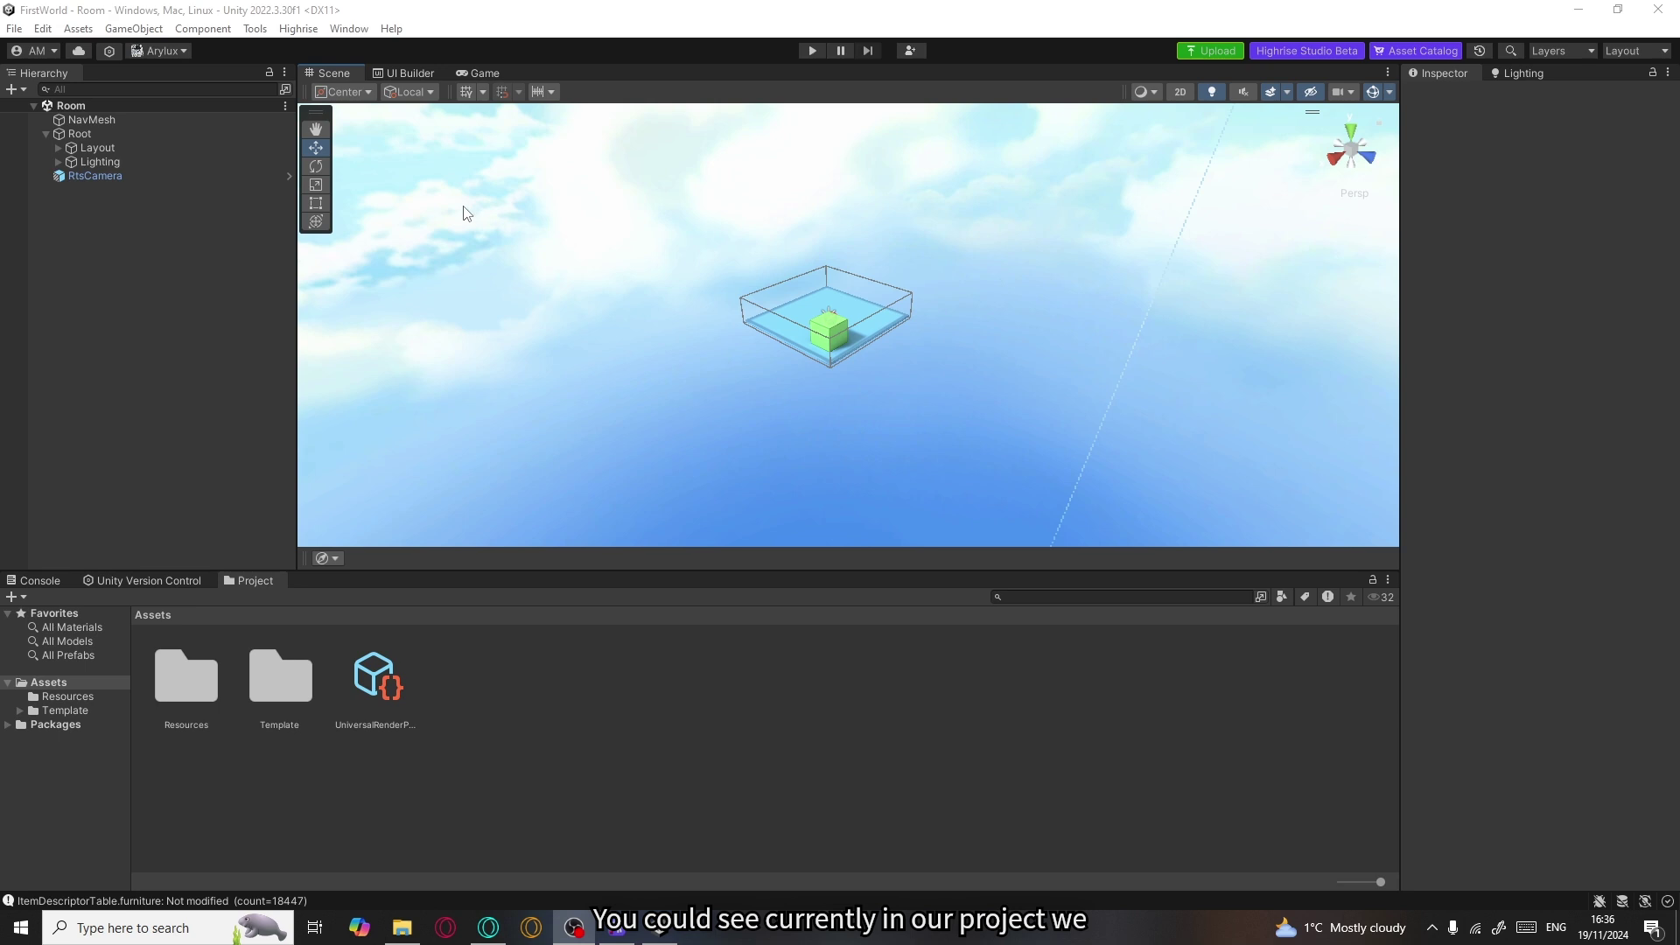
pyautogui.click(97, 121)
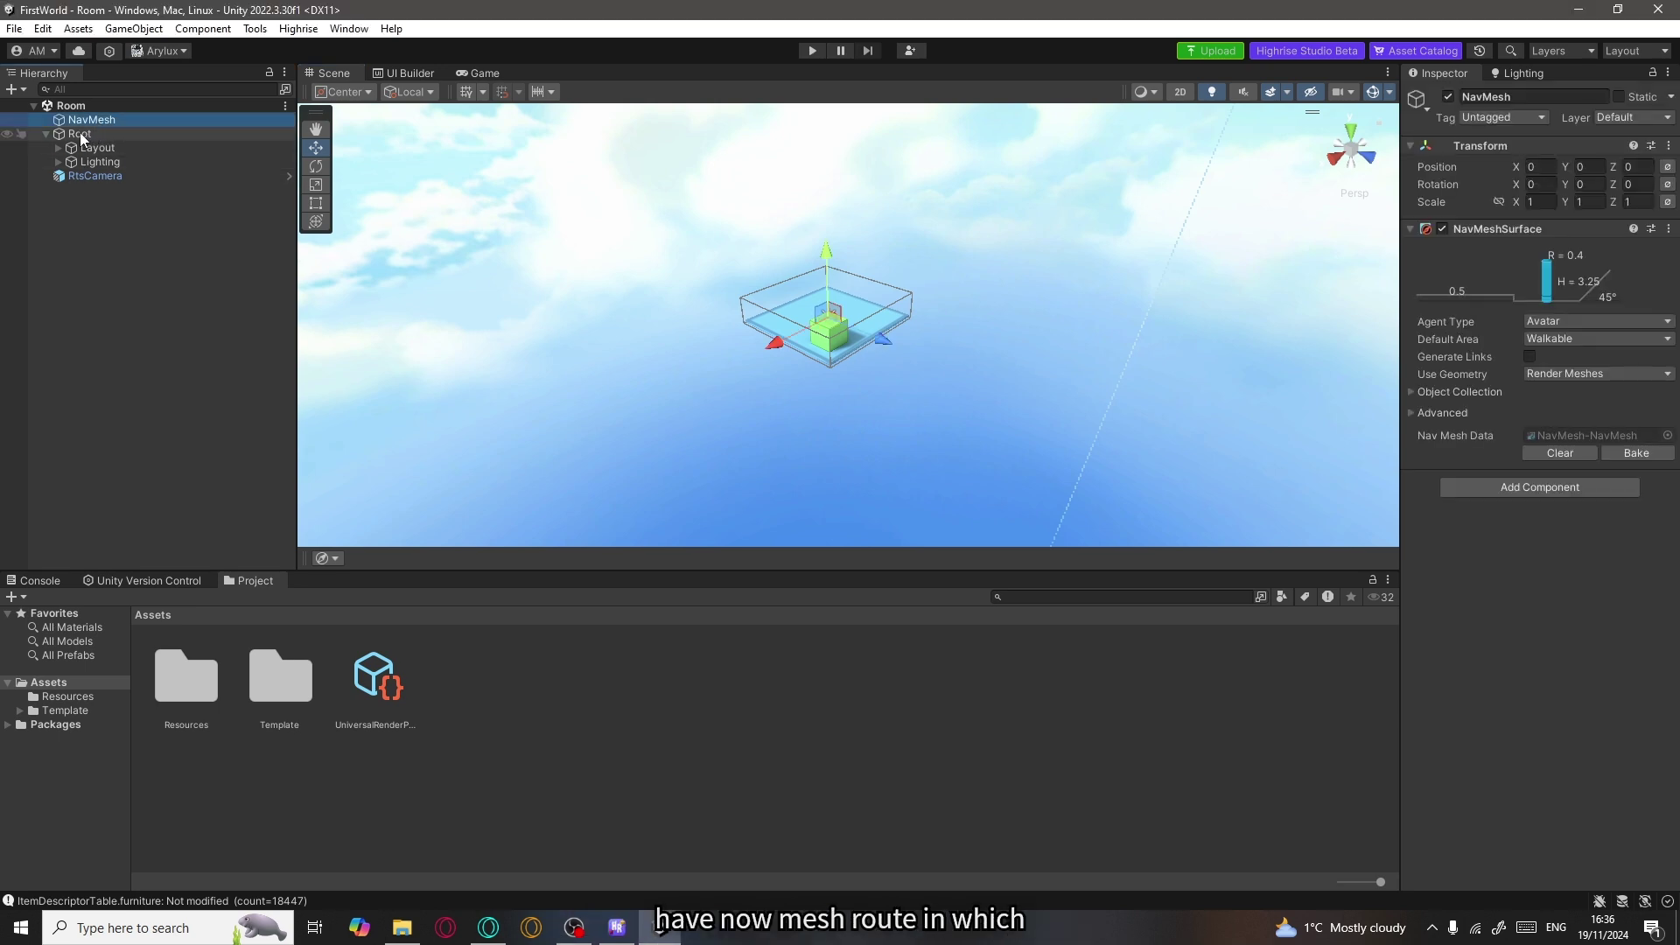
pyautogui.click(81, 133)
pyautogui.click(57, 149)
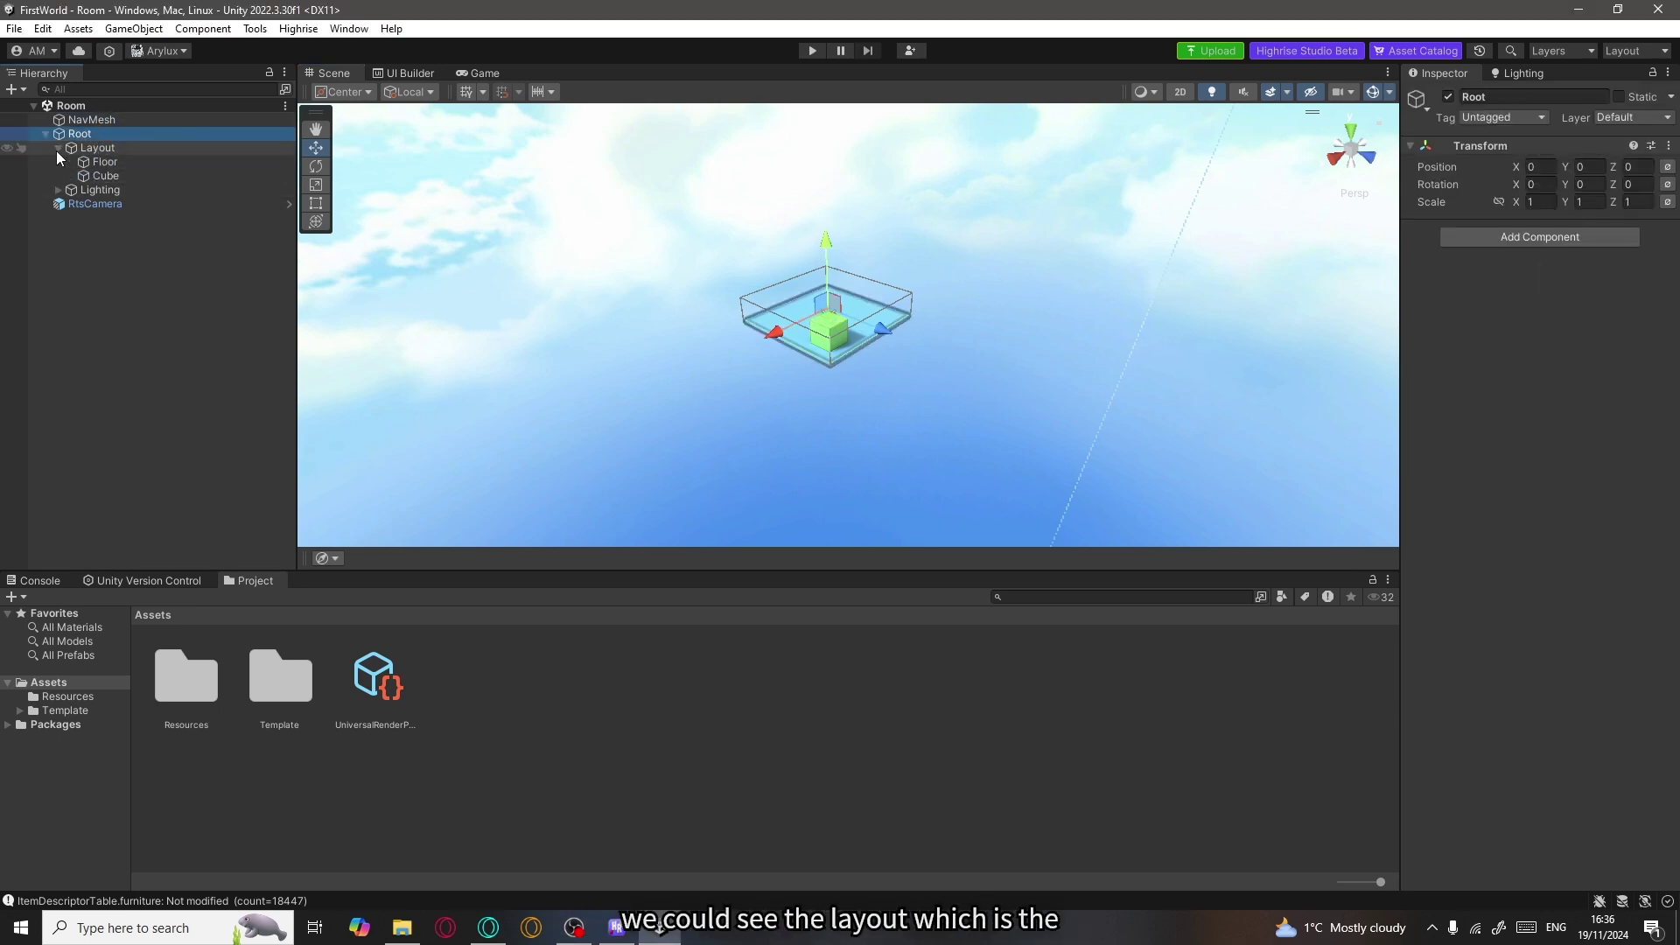
pyautogui.click(112, 147)
# Inspect Floor, Cube, Lighting's Directional Light and RtsCamera, then clear the selection.
pyautogui.click(119, 164)
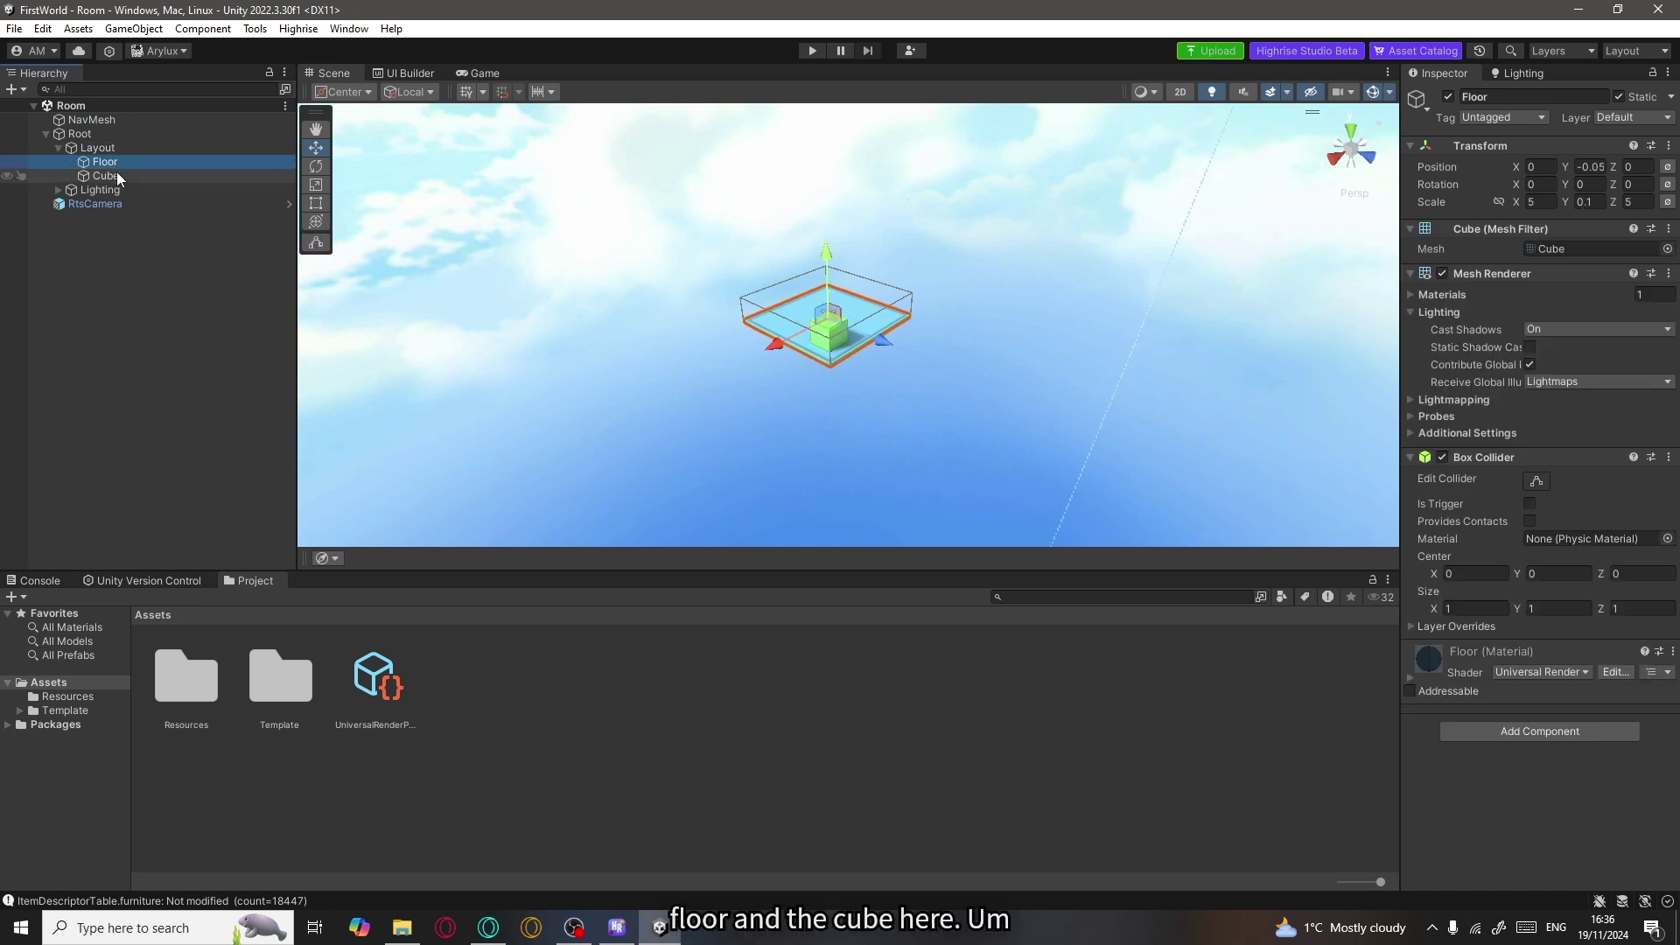
pyautogui.click(831, 338)
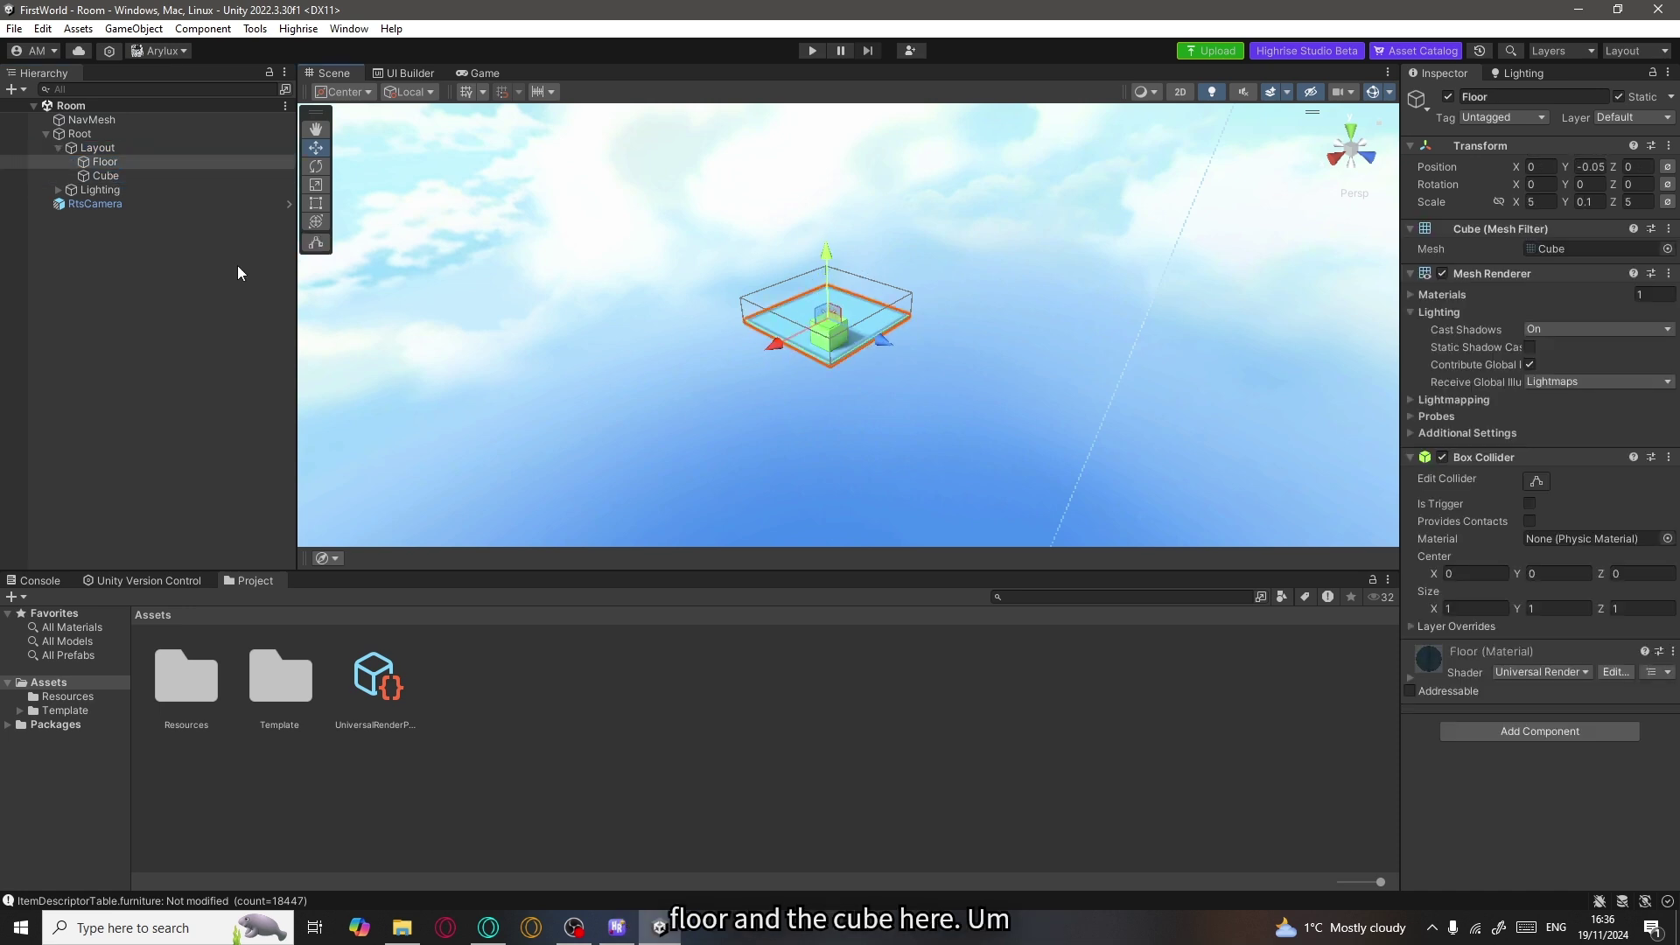
pyautogui.click(117, 177)
pyautogui.click(103, 190)
pyautogui.click(58, 189)
pyautogui.click(133, 202)
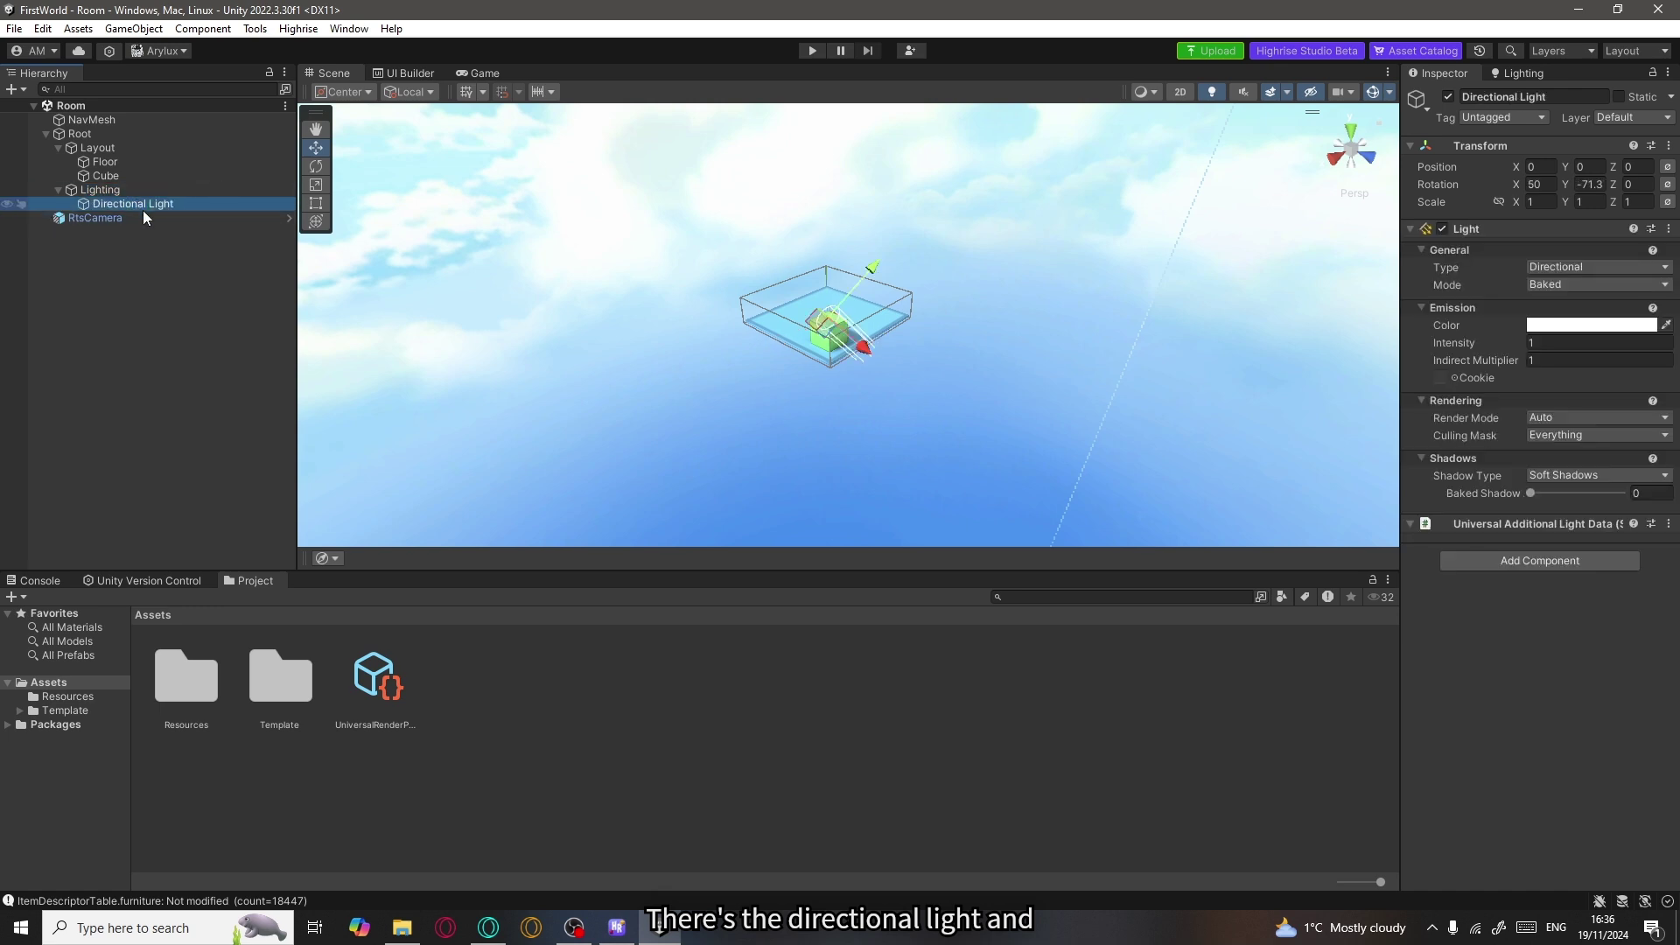
pyautogui.click(132, 219)
pyautogui.click(849, 411)
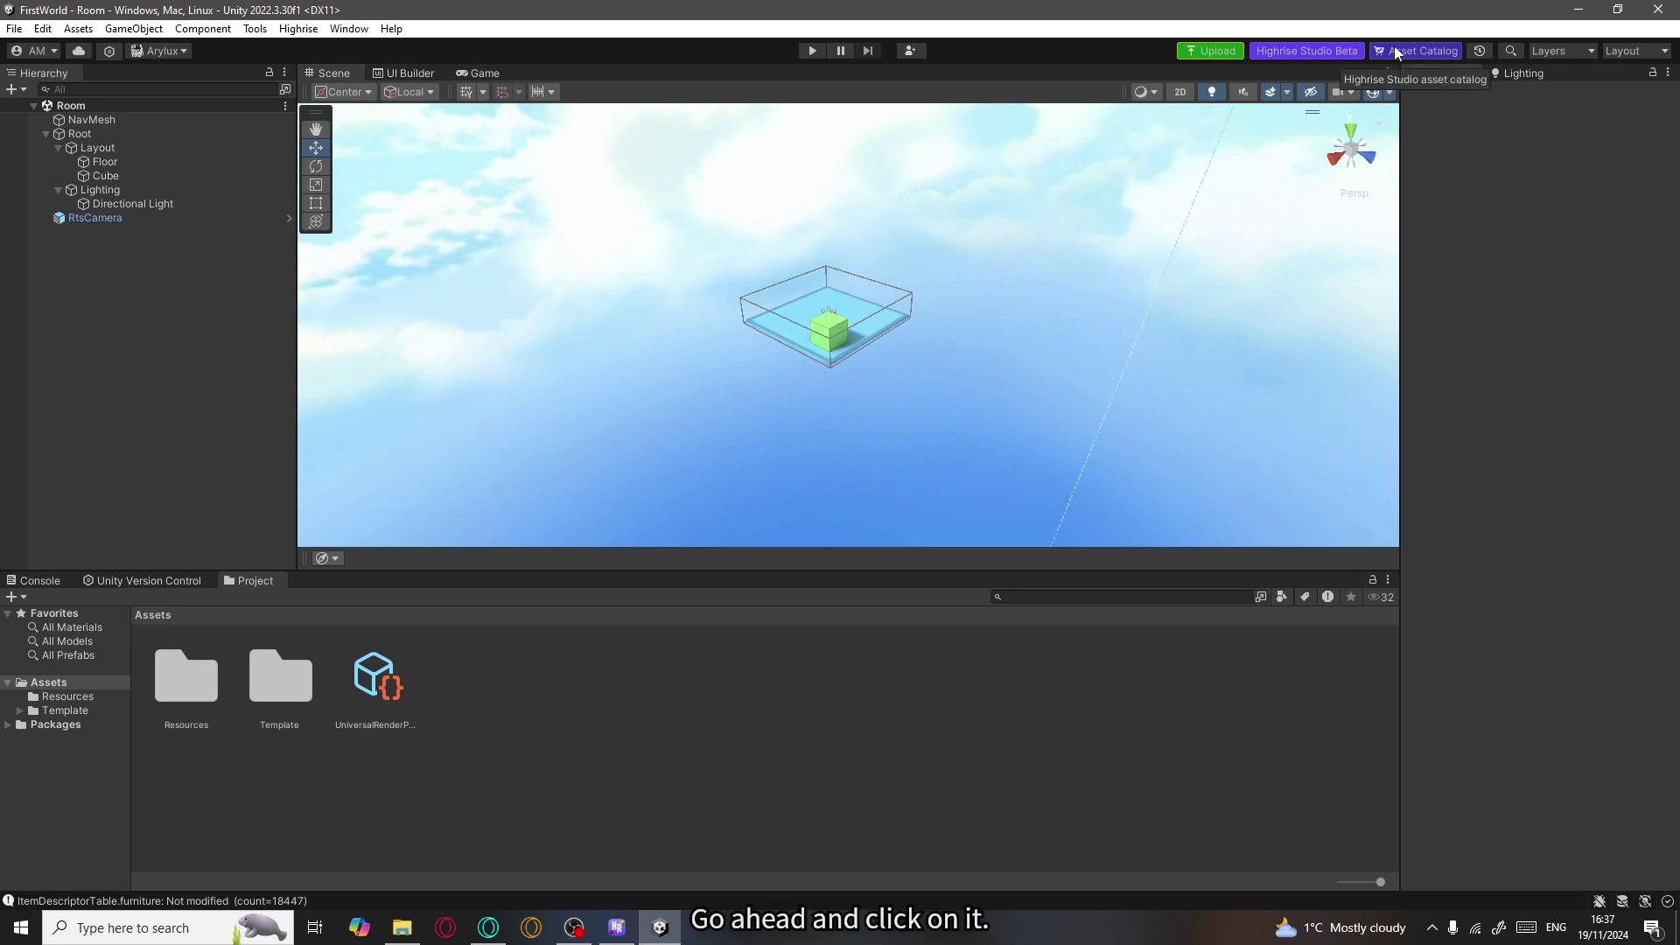
# Open Unity's Asset Catalog and scroll through packs like Prison Low Poly and Rain V2.
pyautogui.click(1436, 51)
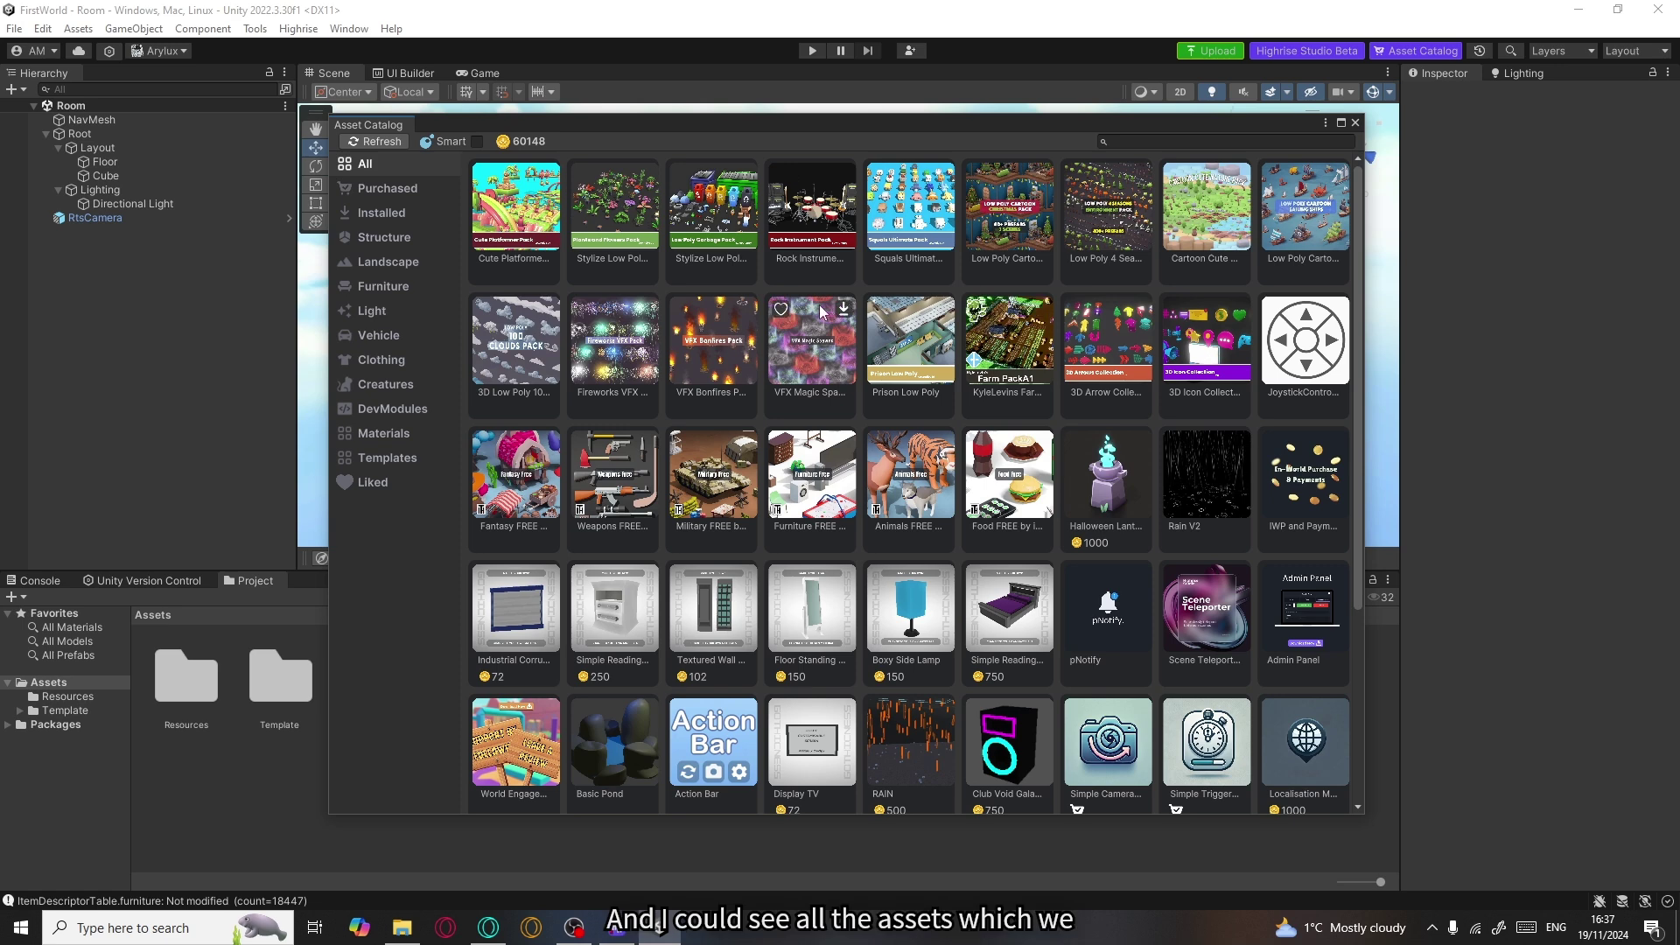
pyautogui.scroll(-3, 823, 312)
pyautogui.scroll(3, 823, 312)
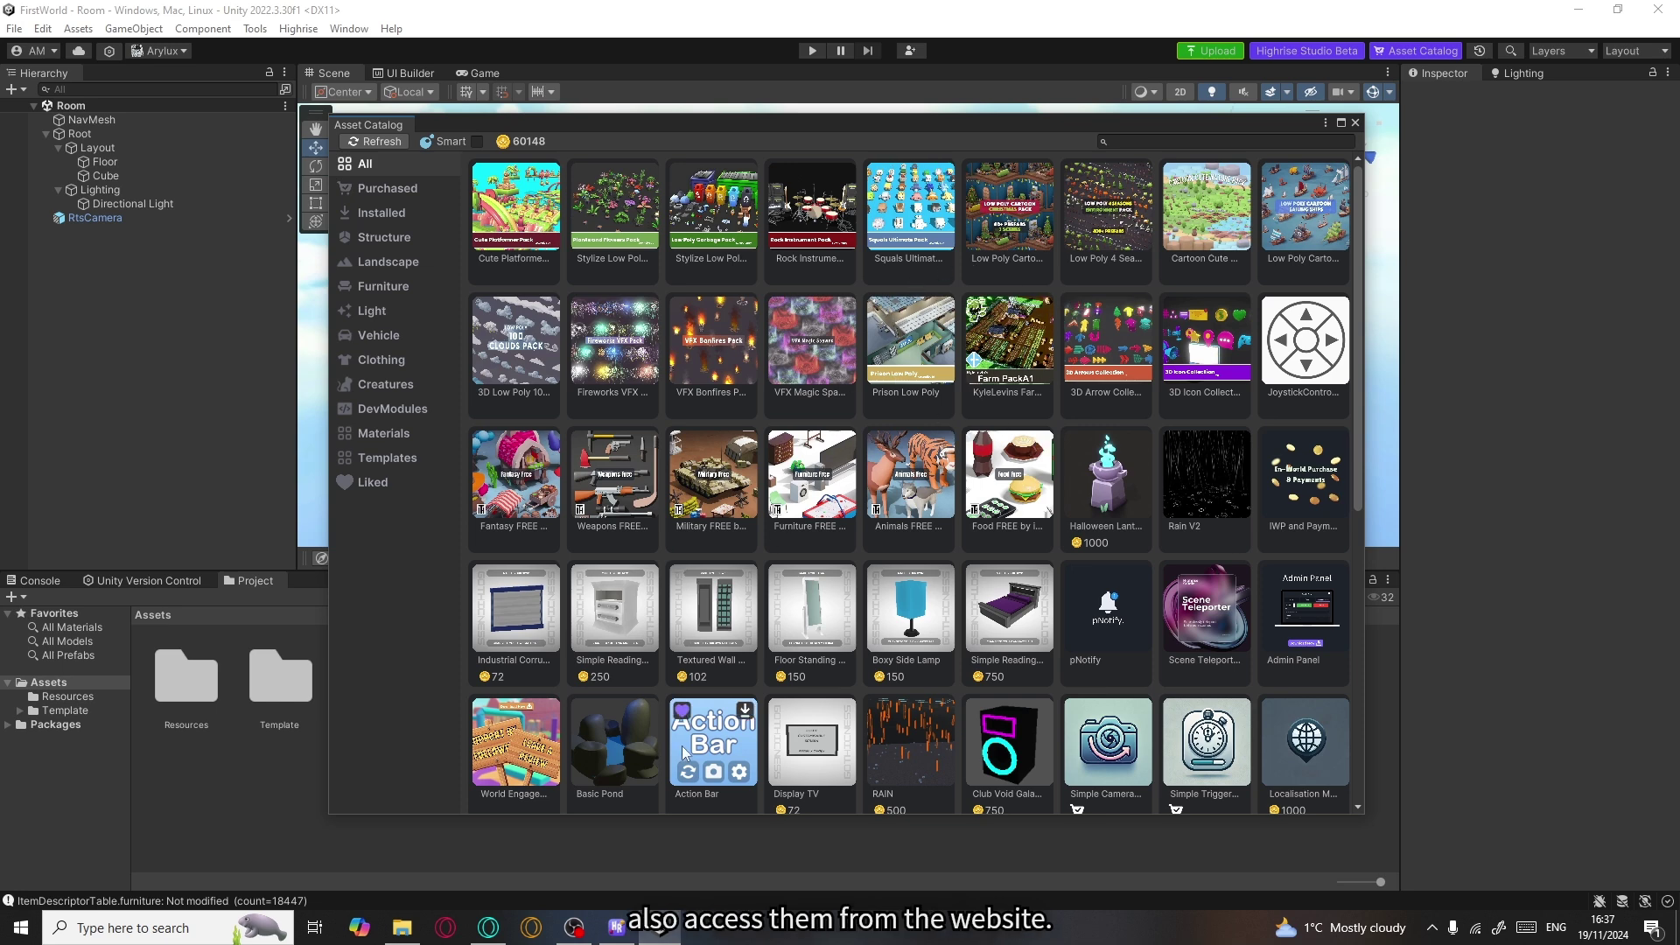
pyautogui.hotkey('alt', 'Tab')
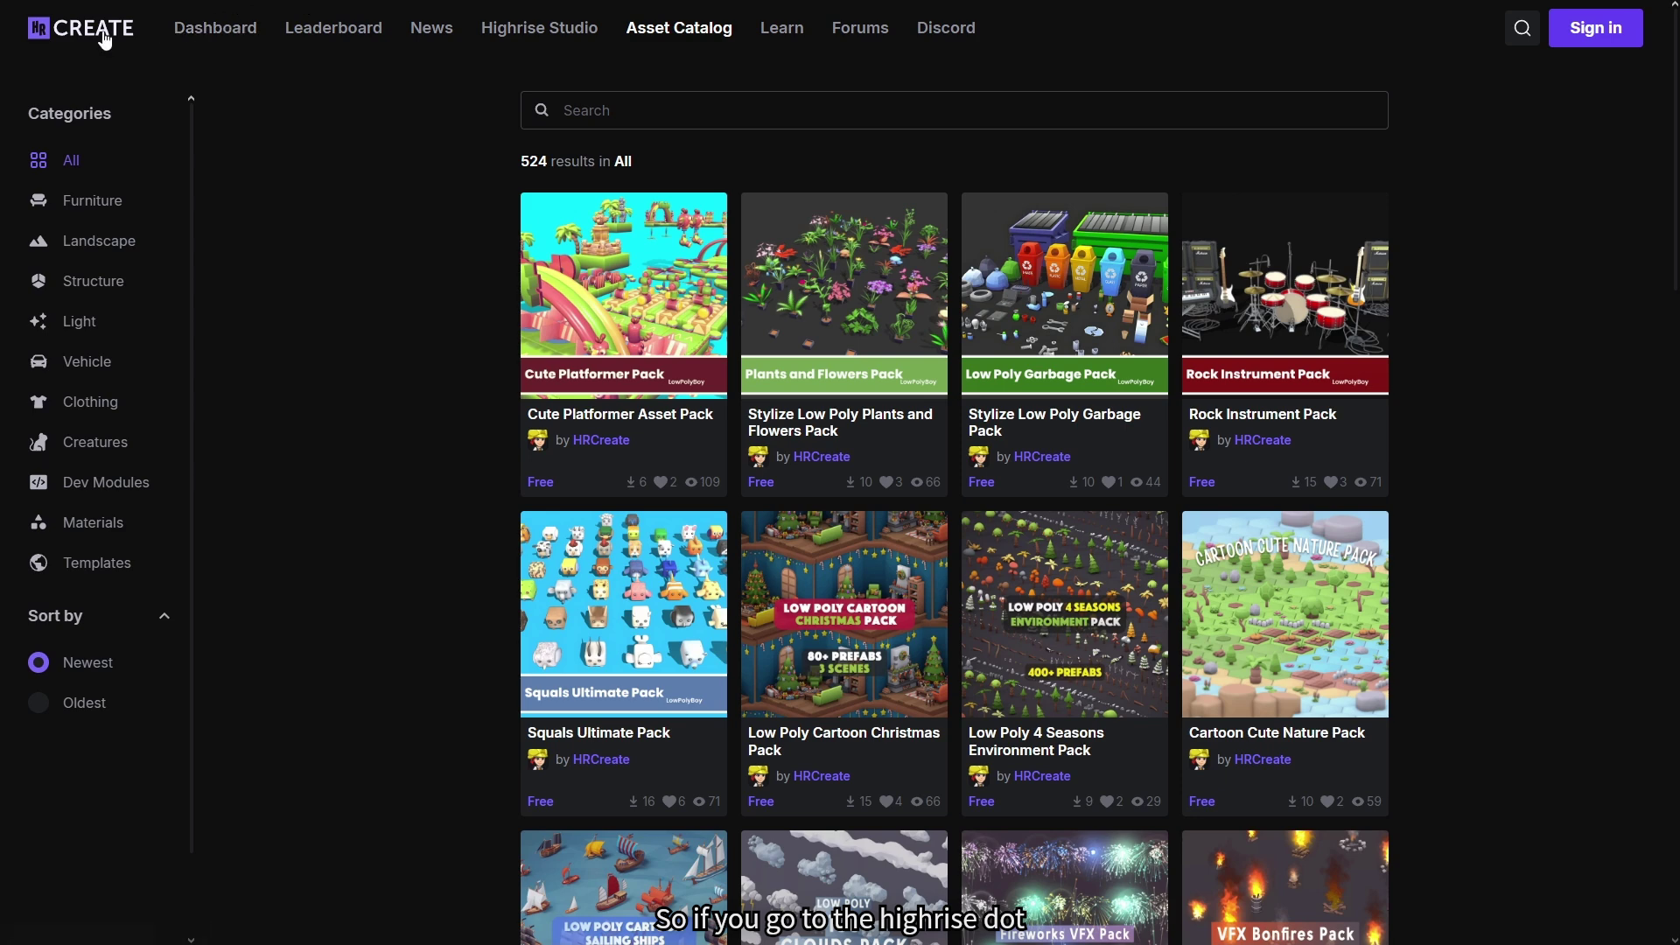
# Go to the Highrise Create homepage and browse the website's asset catalog.
pyautogui.click(134, 39)
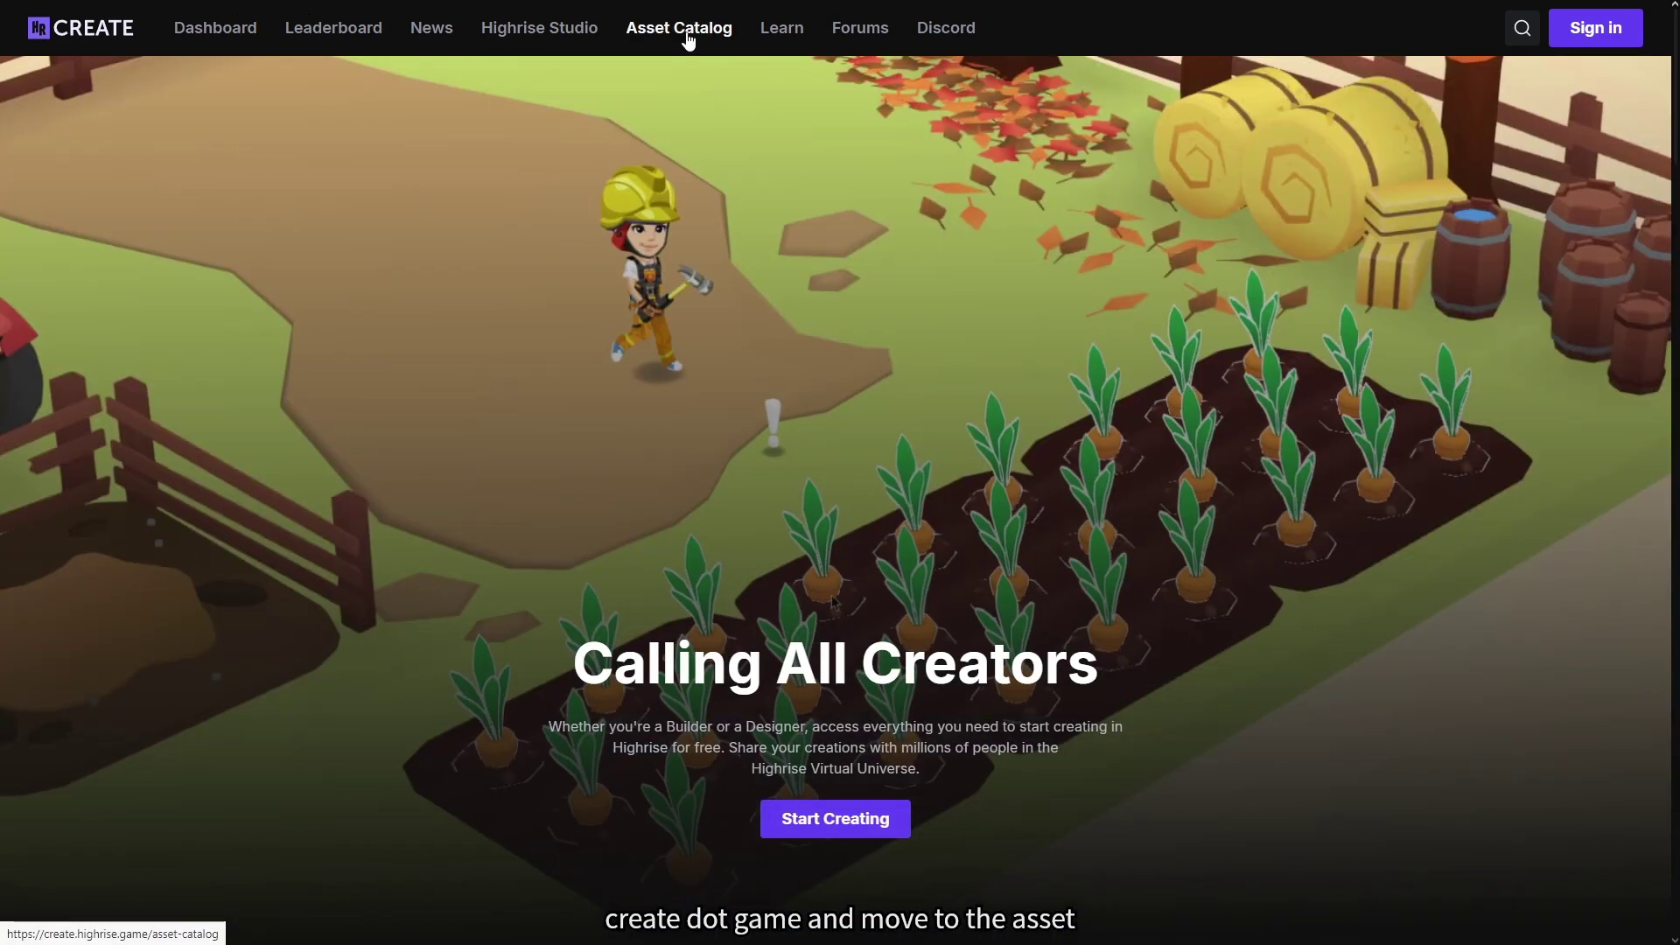
pyautogui.click(687, 29)
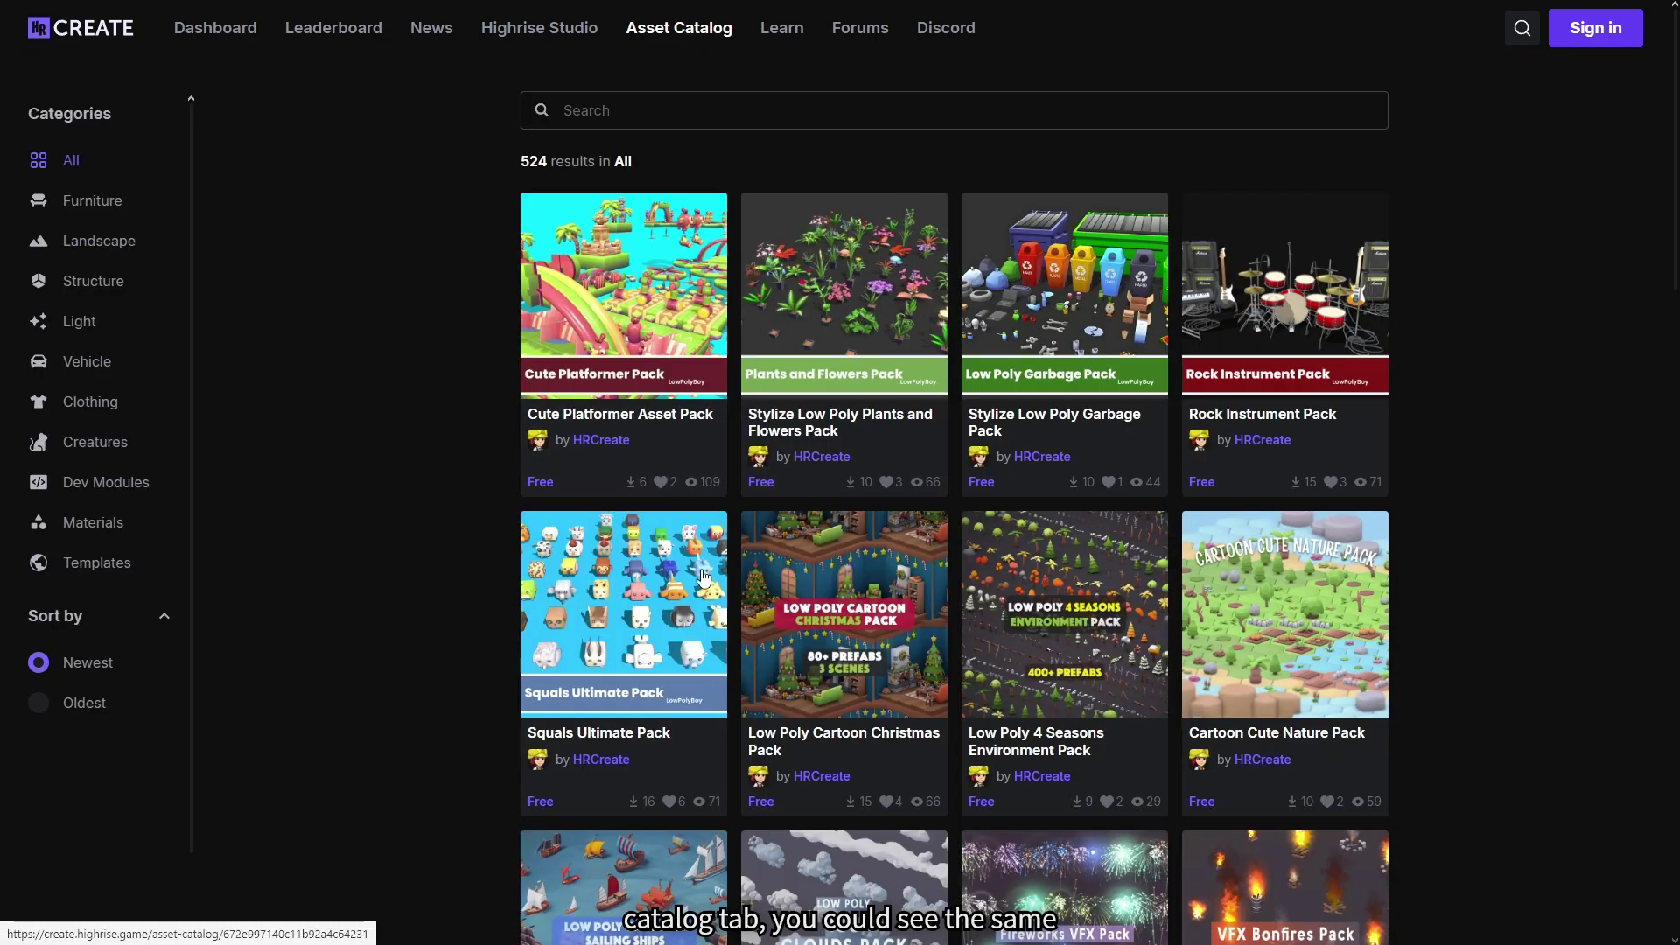
pyautogui.scroll(-4, 703, 577)
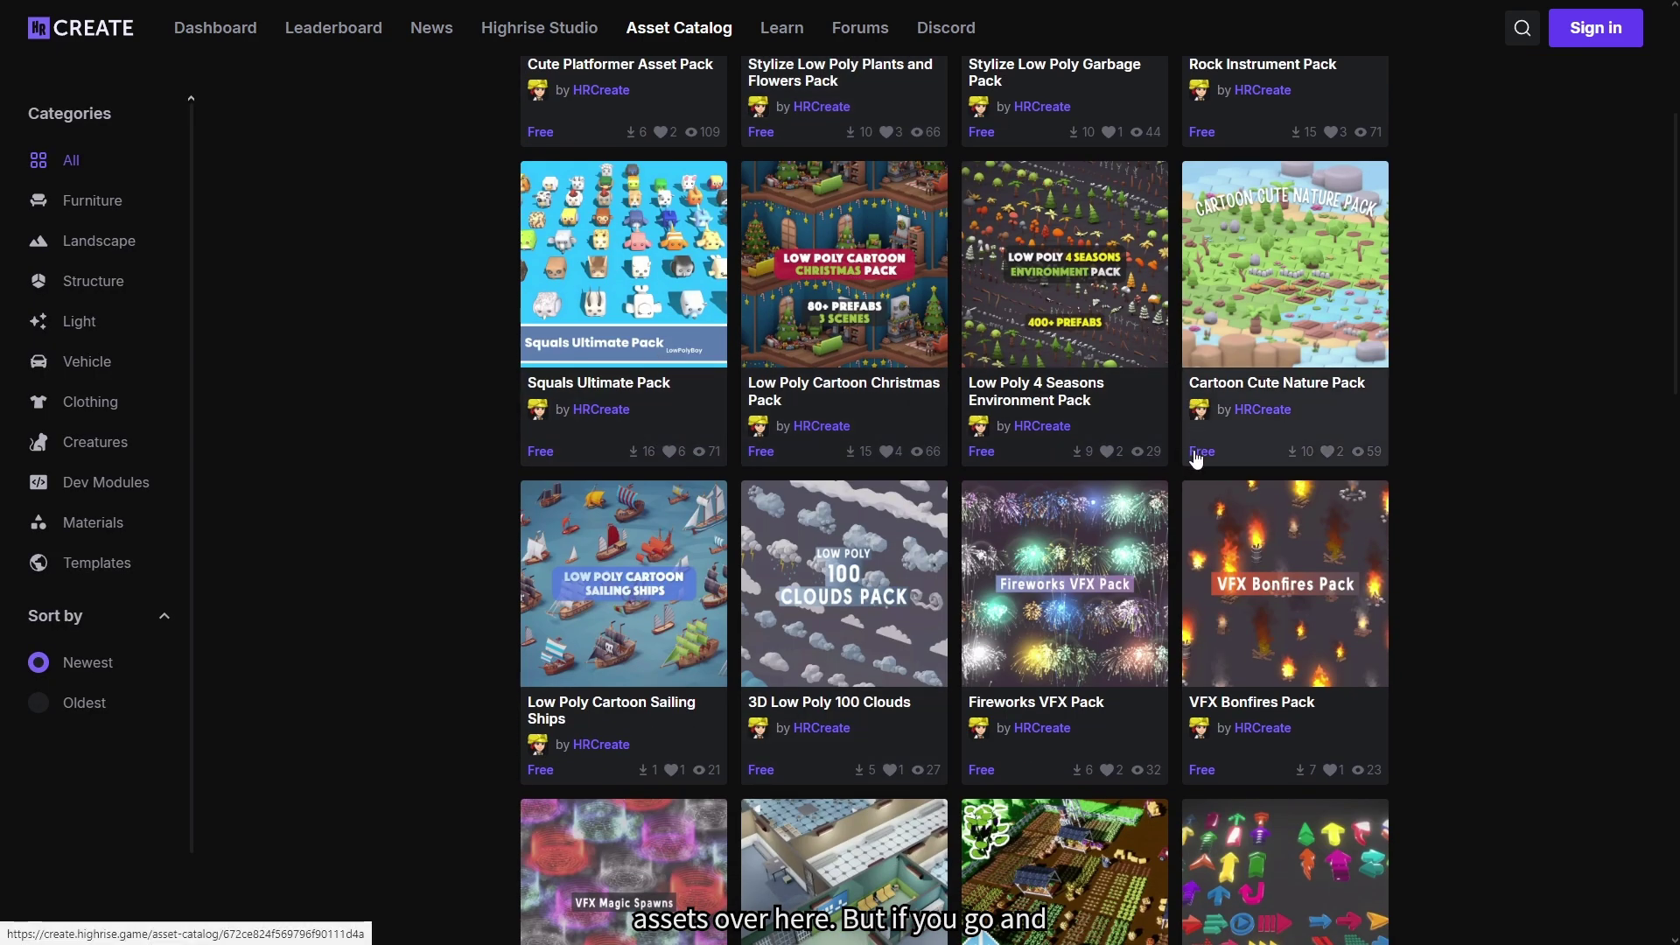
pyautogui.scroll(4, 1195, 459)
# Attempt to download the Low Poly Cartoon Christmas Pack, dismiss the editor-only notice, and return to Unity.
pyautogui.click(844, 604)
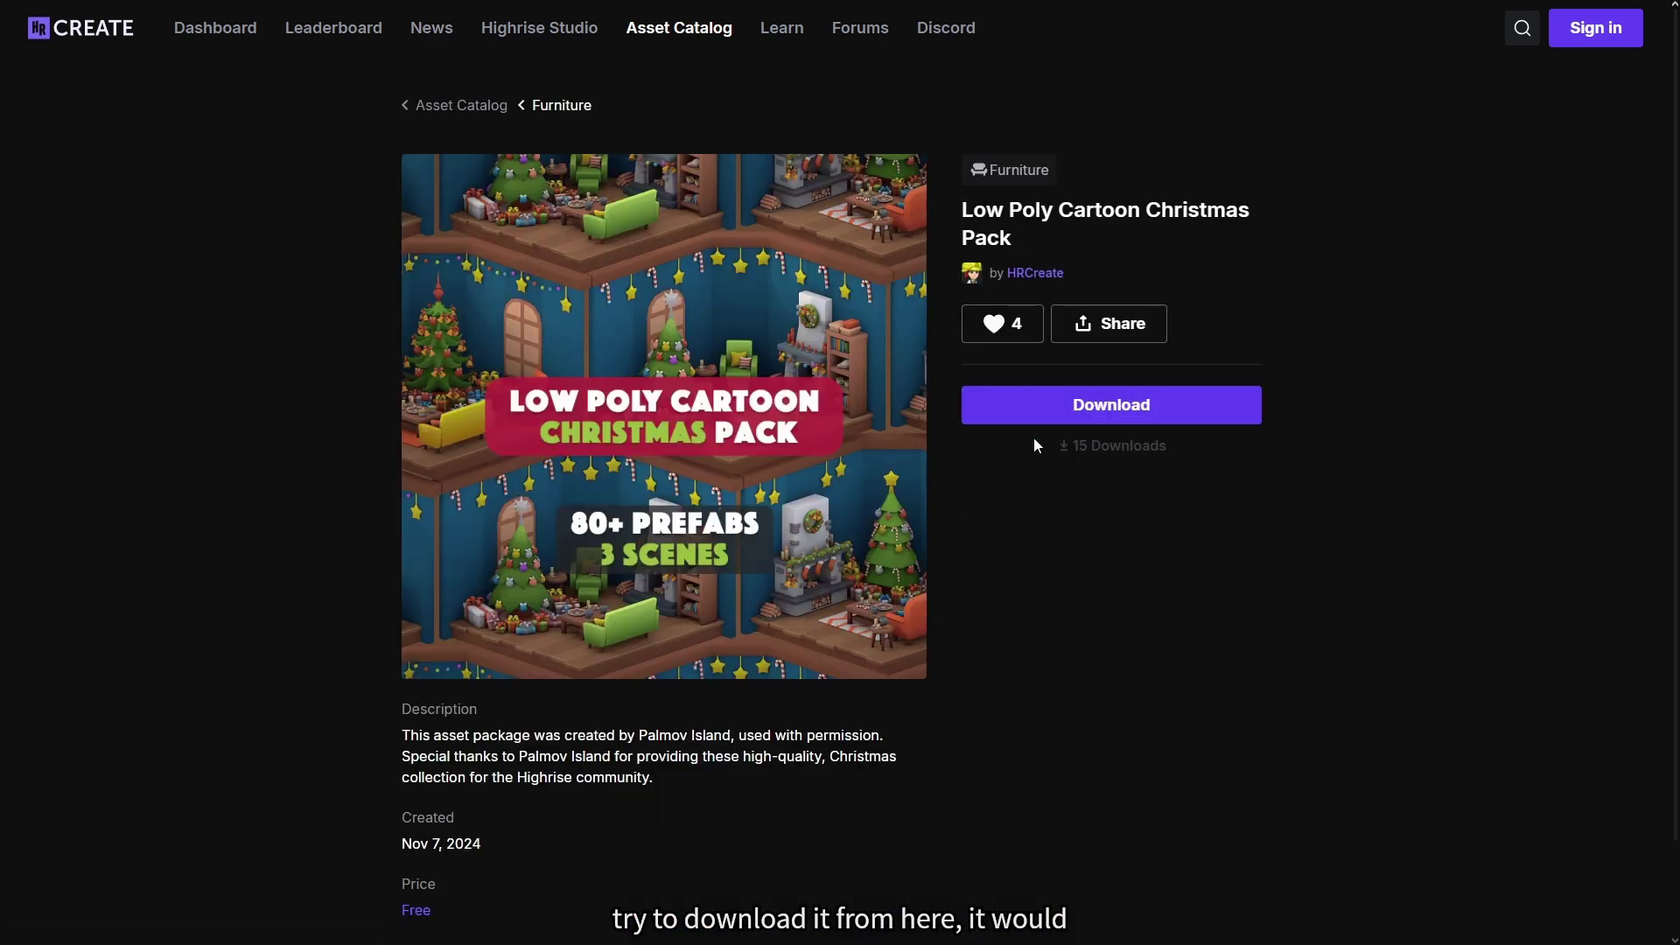
pyautogui.click(1049, 417)
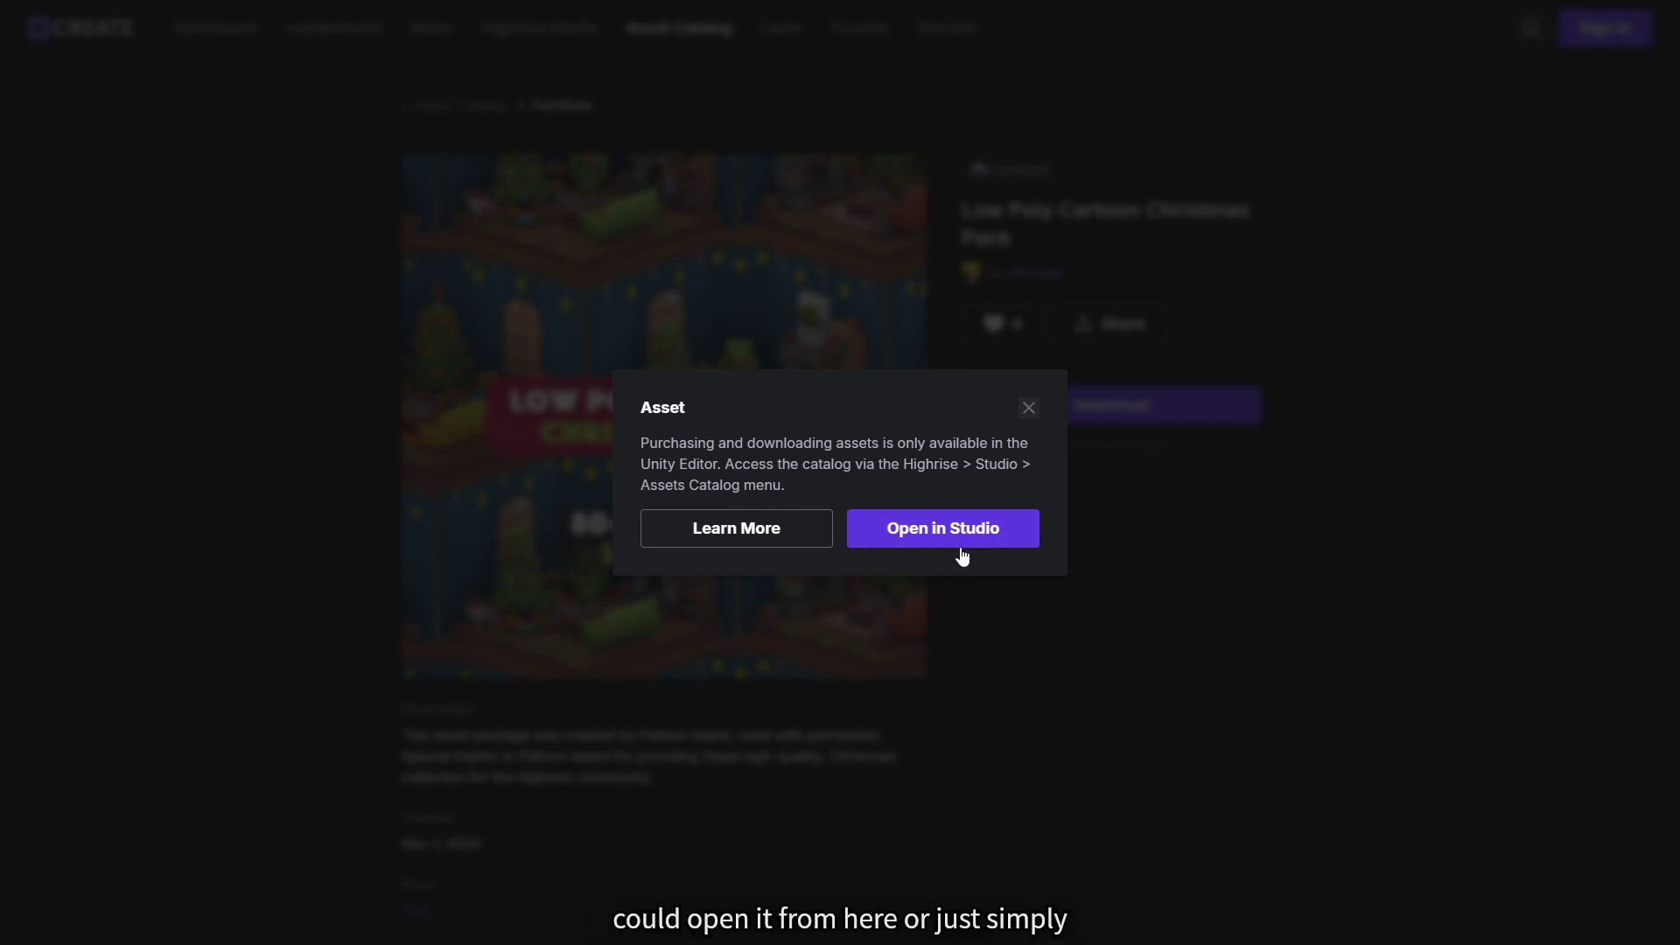
pyautogui.click(1029, 409)
pyautogui.hotkey('alt', 'Tab')
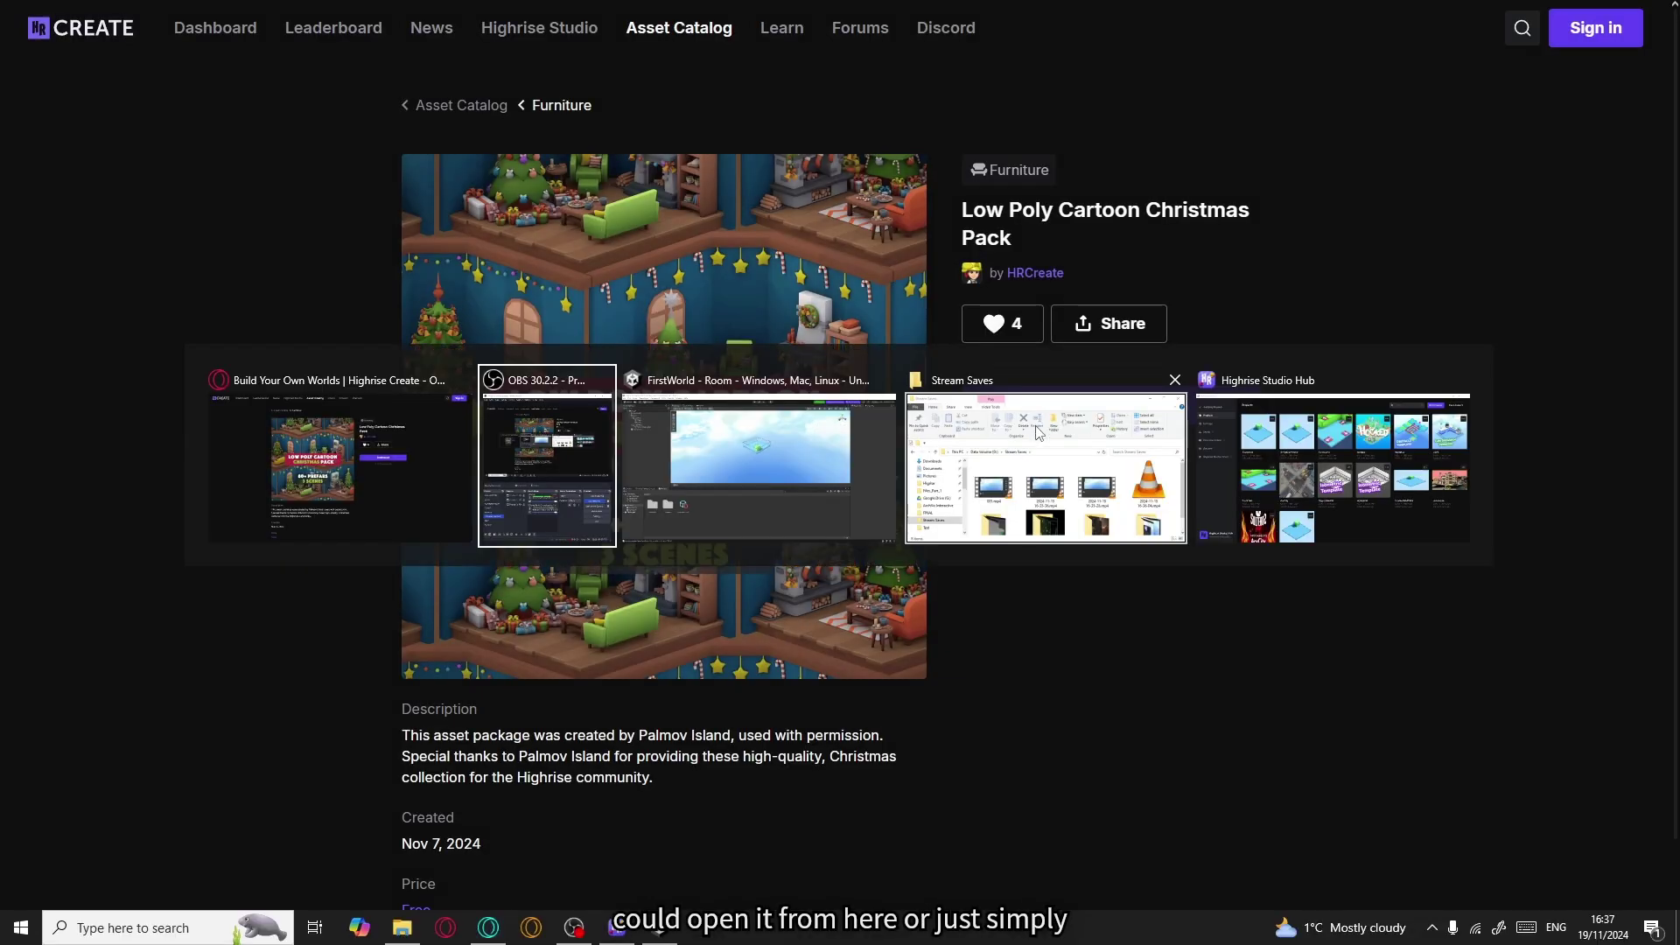
pyautogui.click(784, 497)
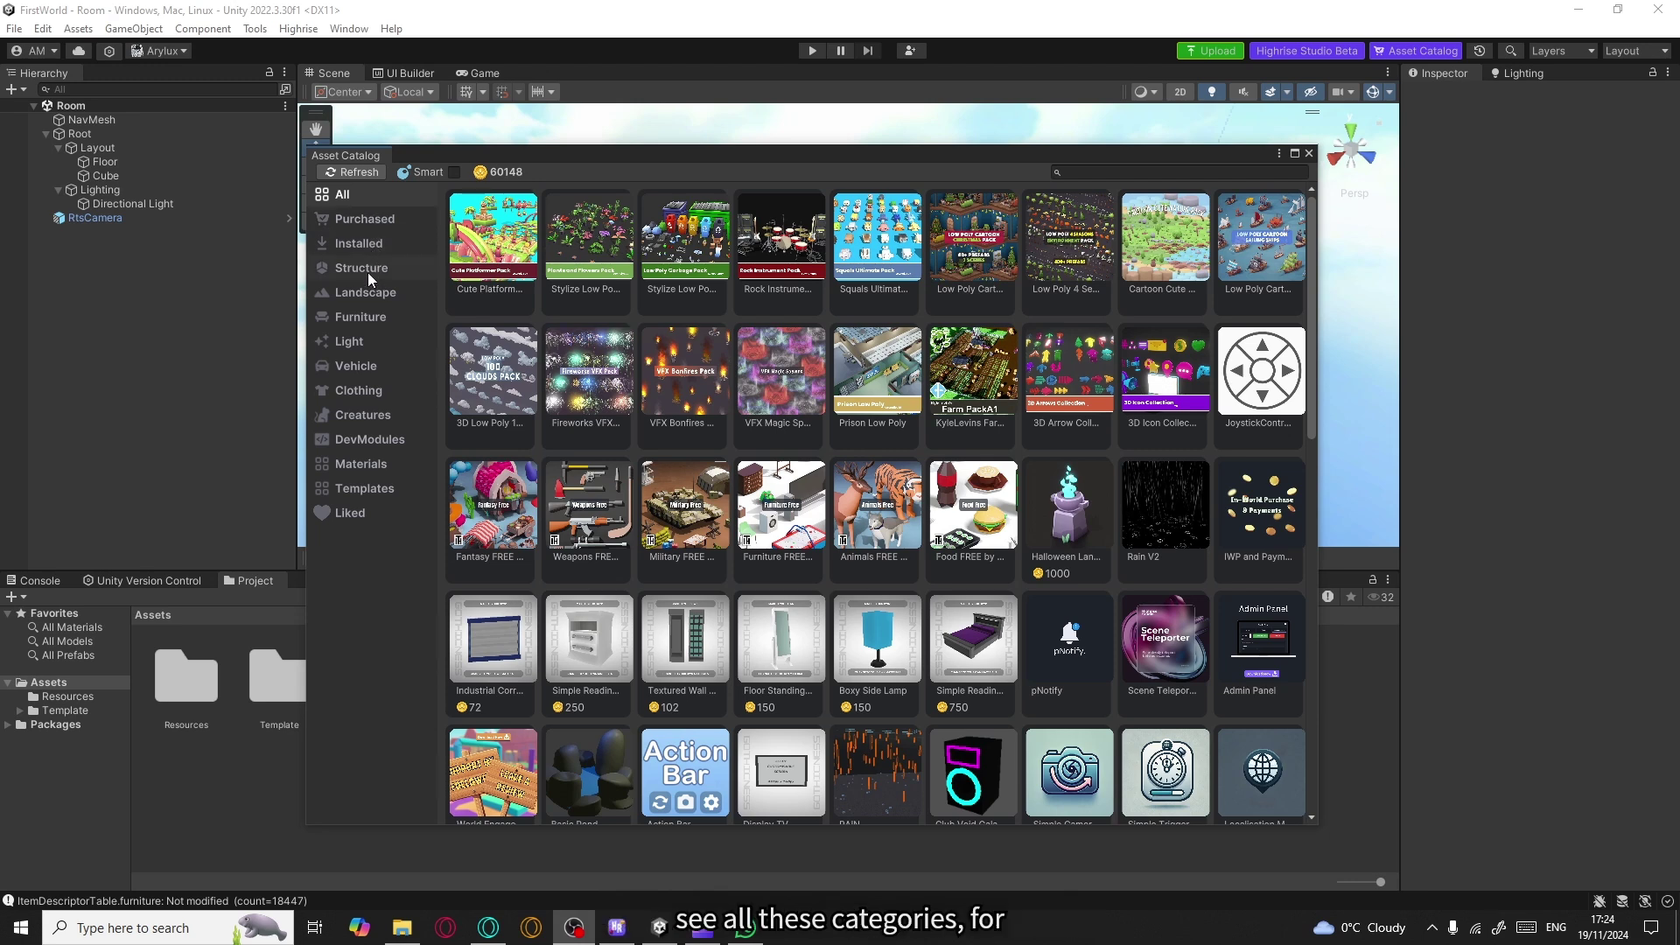
pyautogui.click(368, 268)
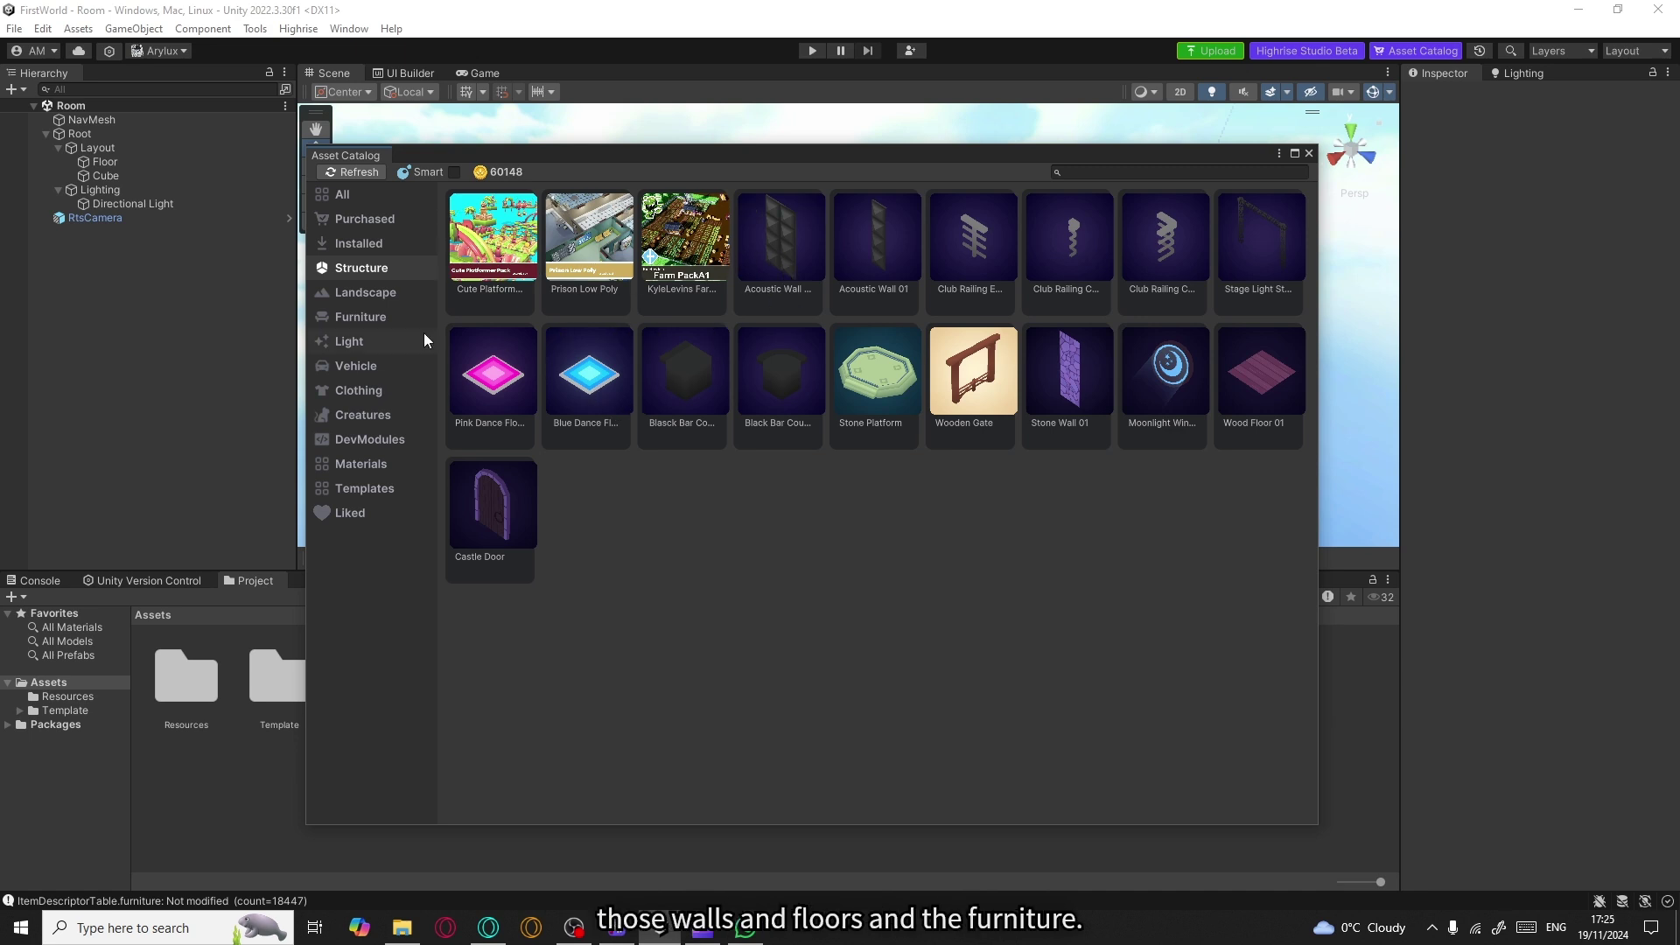
pyautogui.click(353, 316)
pyautogui.scroll(-3, 712, 474)
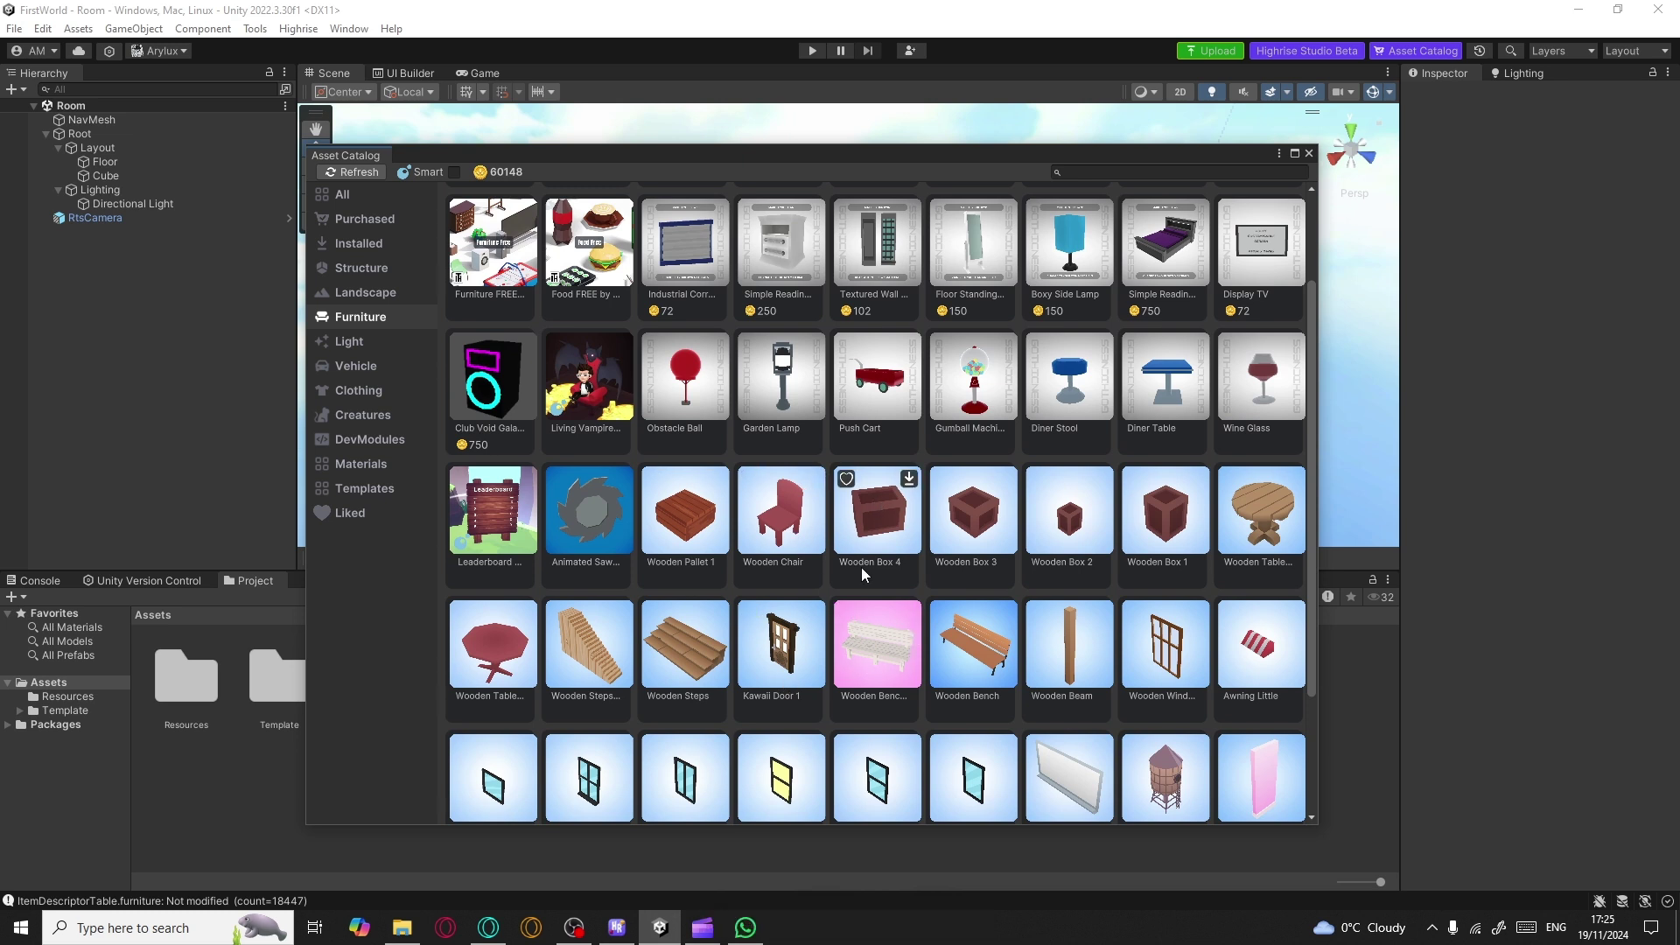
pyautogui.click(363, 374)
pyautogui.click(362, 390)
pyautogui.click(388, 422)
pyautogui.click(386, 438)
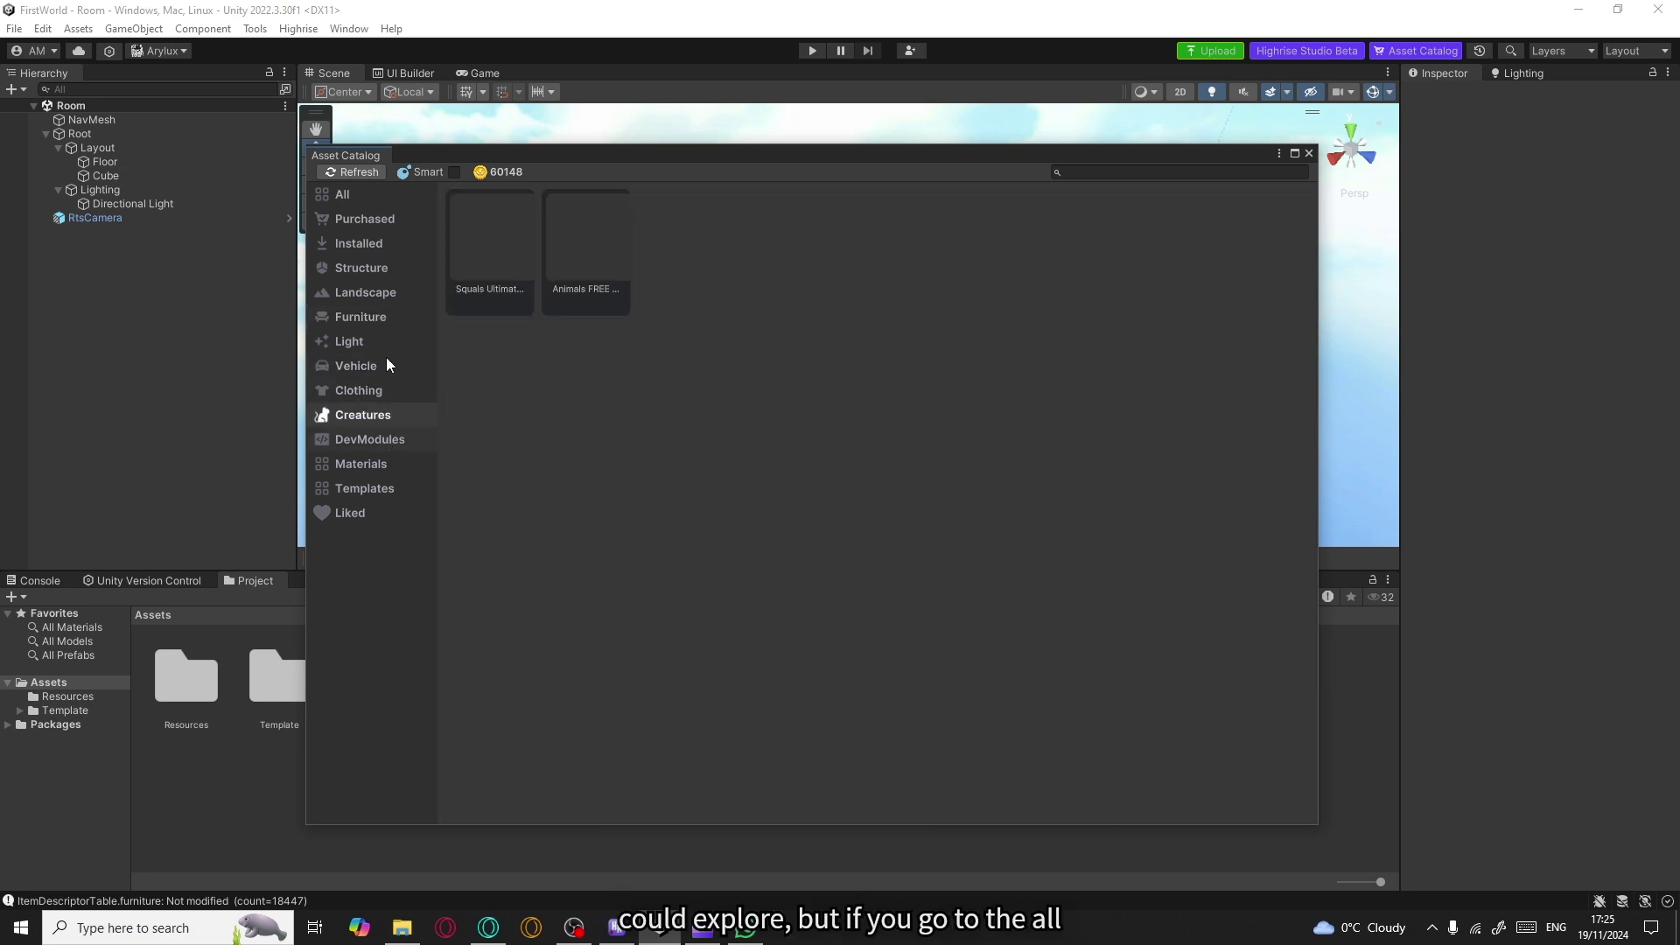
pyautogui.click(339, 197)
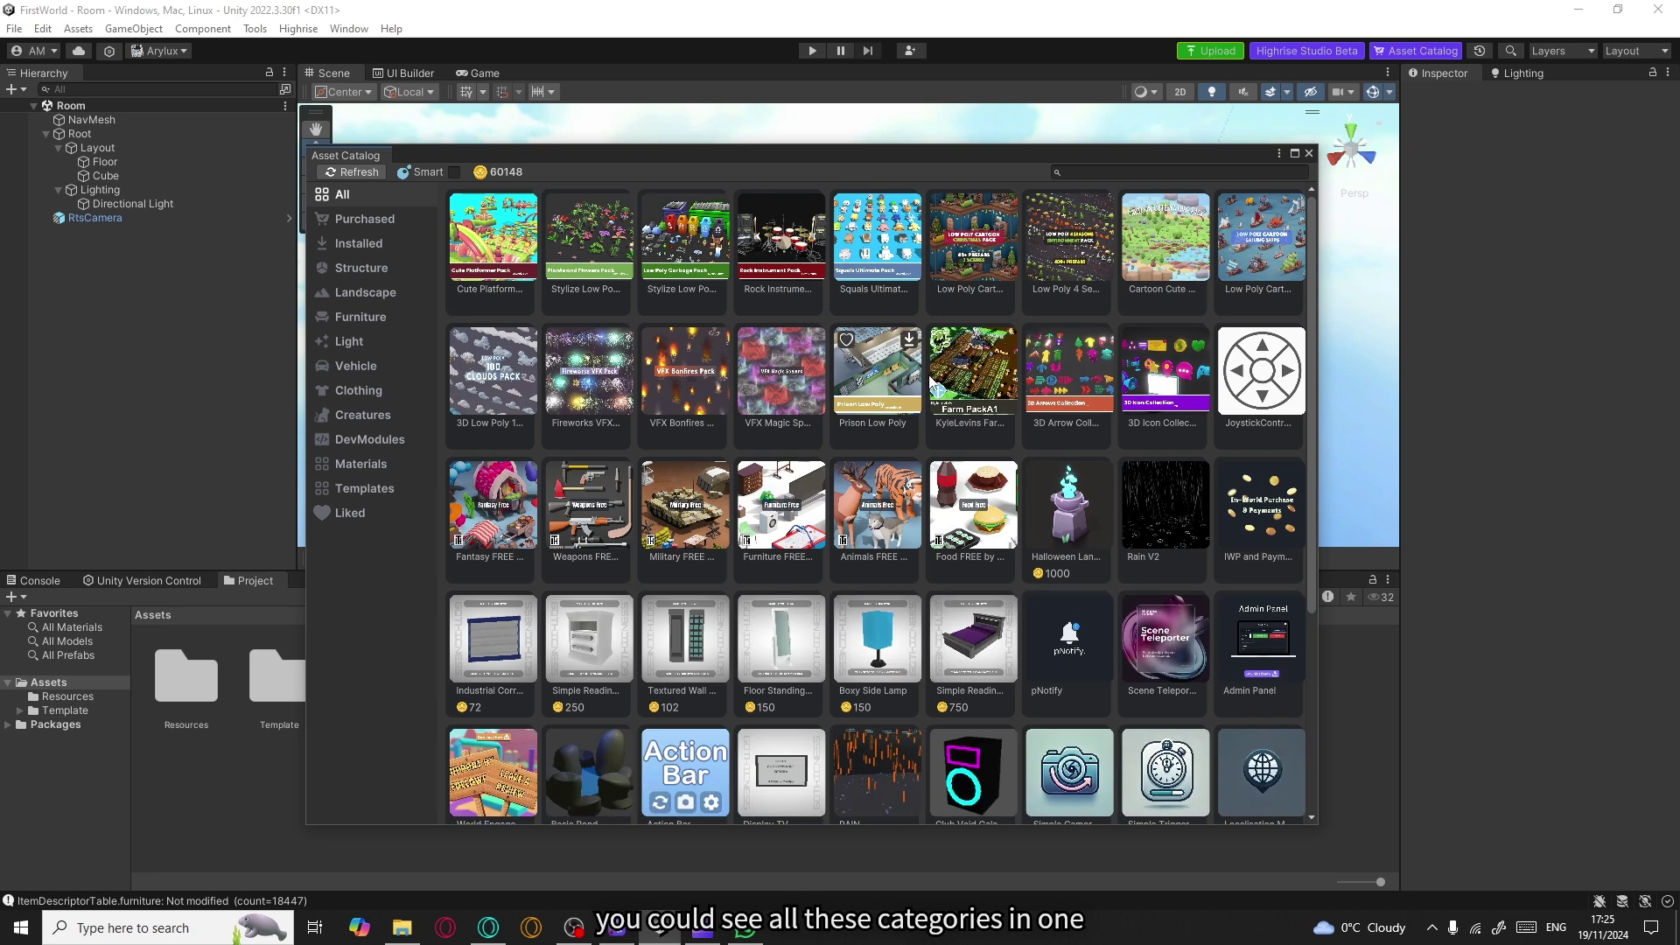
pyautogui.scroll(-3, 852, 578)
pyautogui.scroll(3, 852, 569)
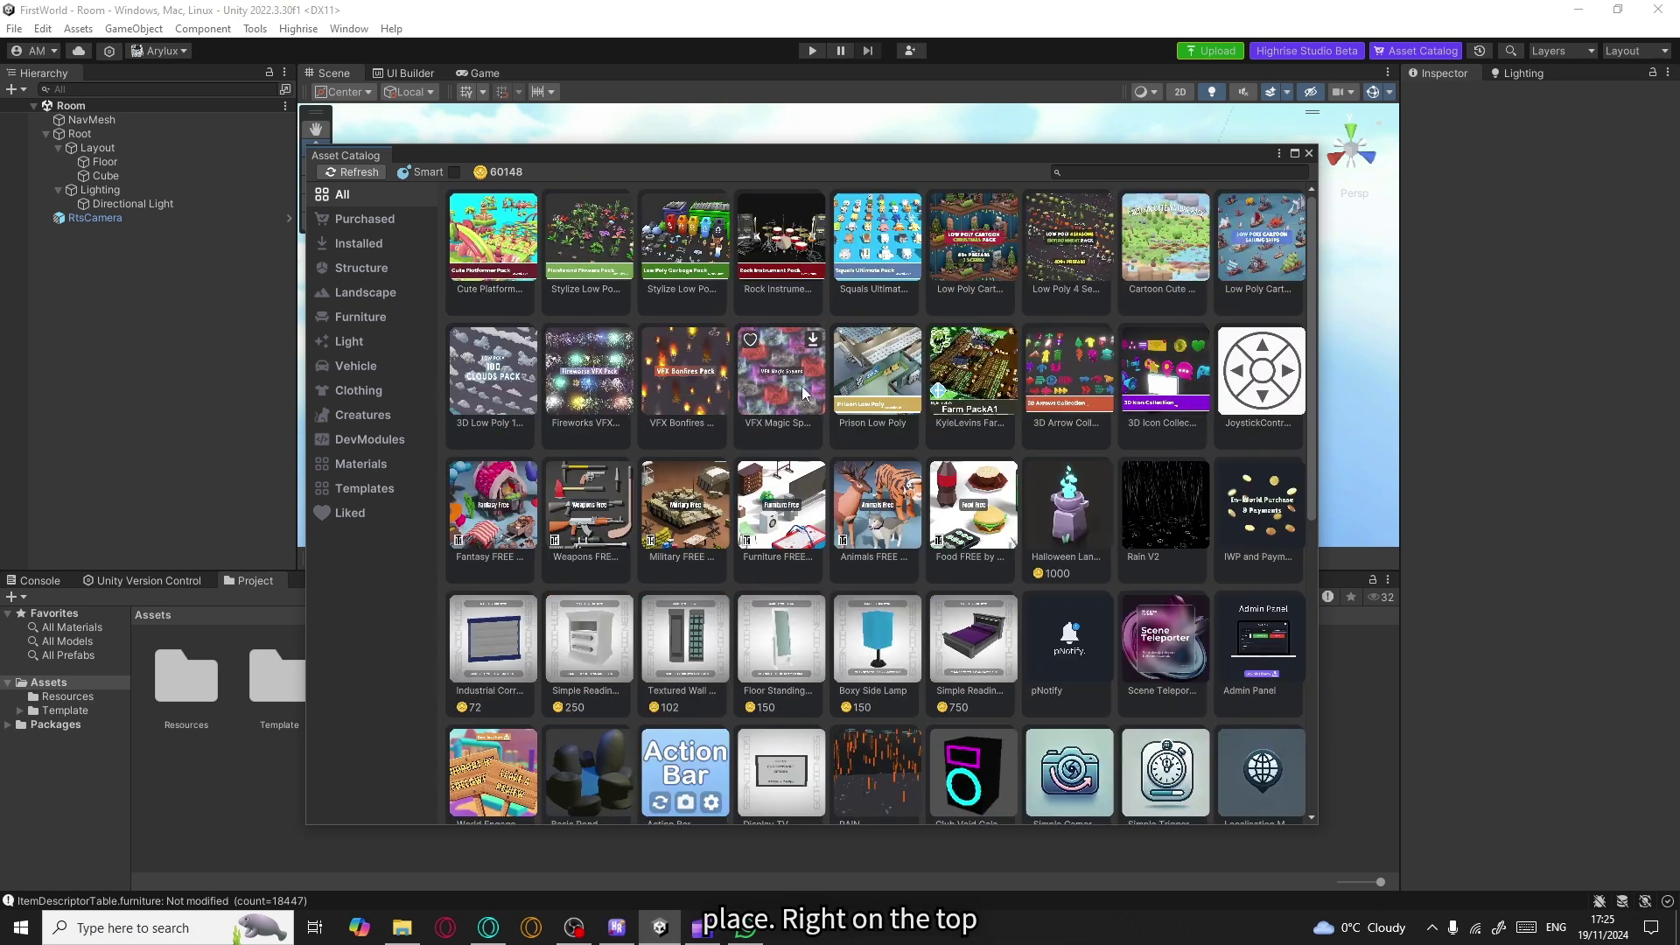
# Filter the catalog to Smart assets and view World Radio, then Keycode Gate details.
pyautogui.click(453, 172)
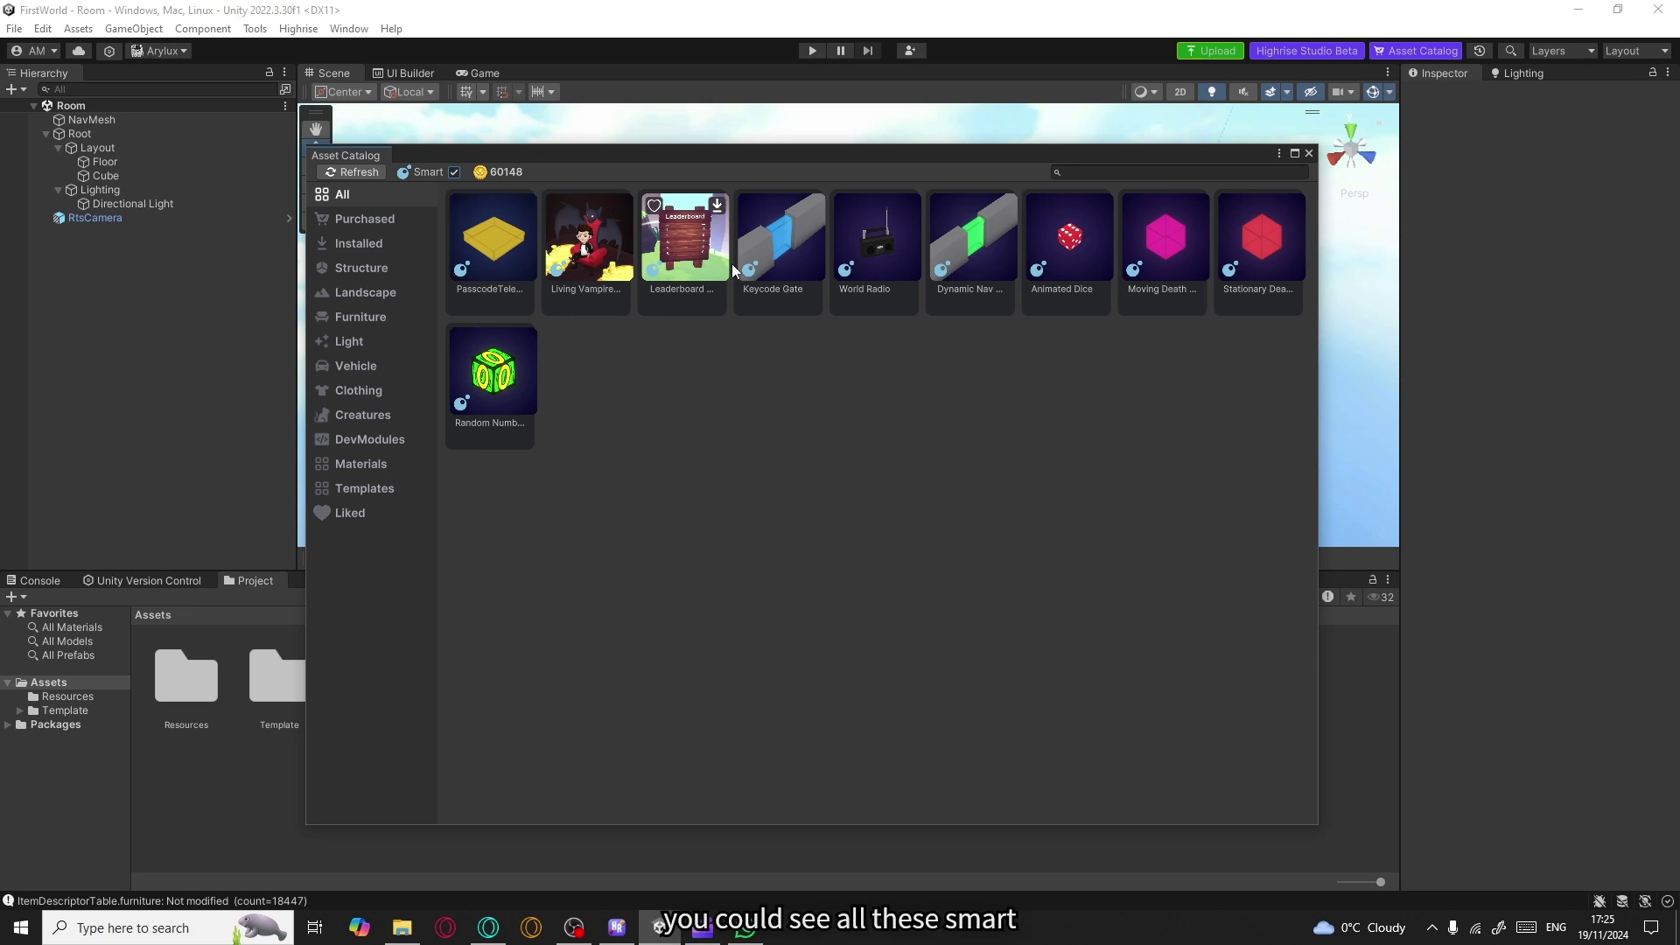
pyautogui.click(889, 264)
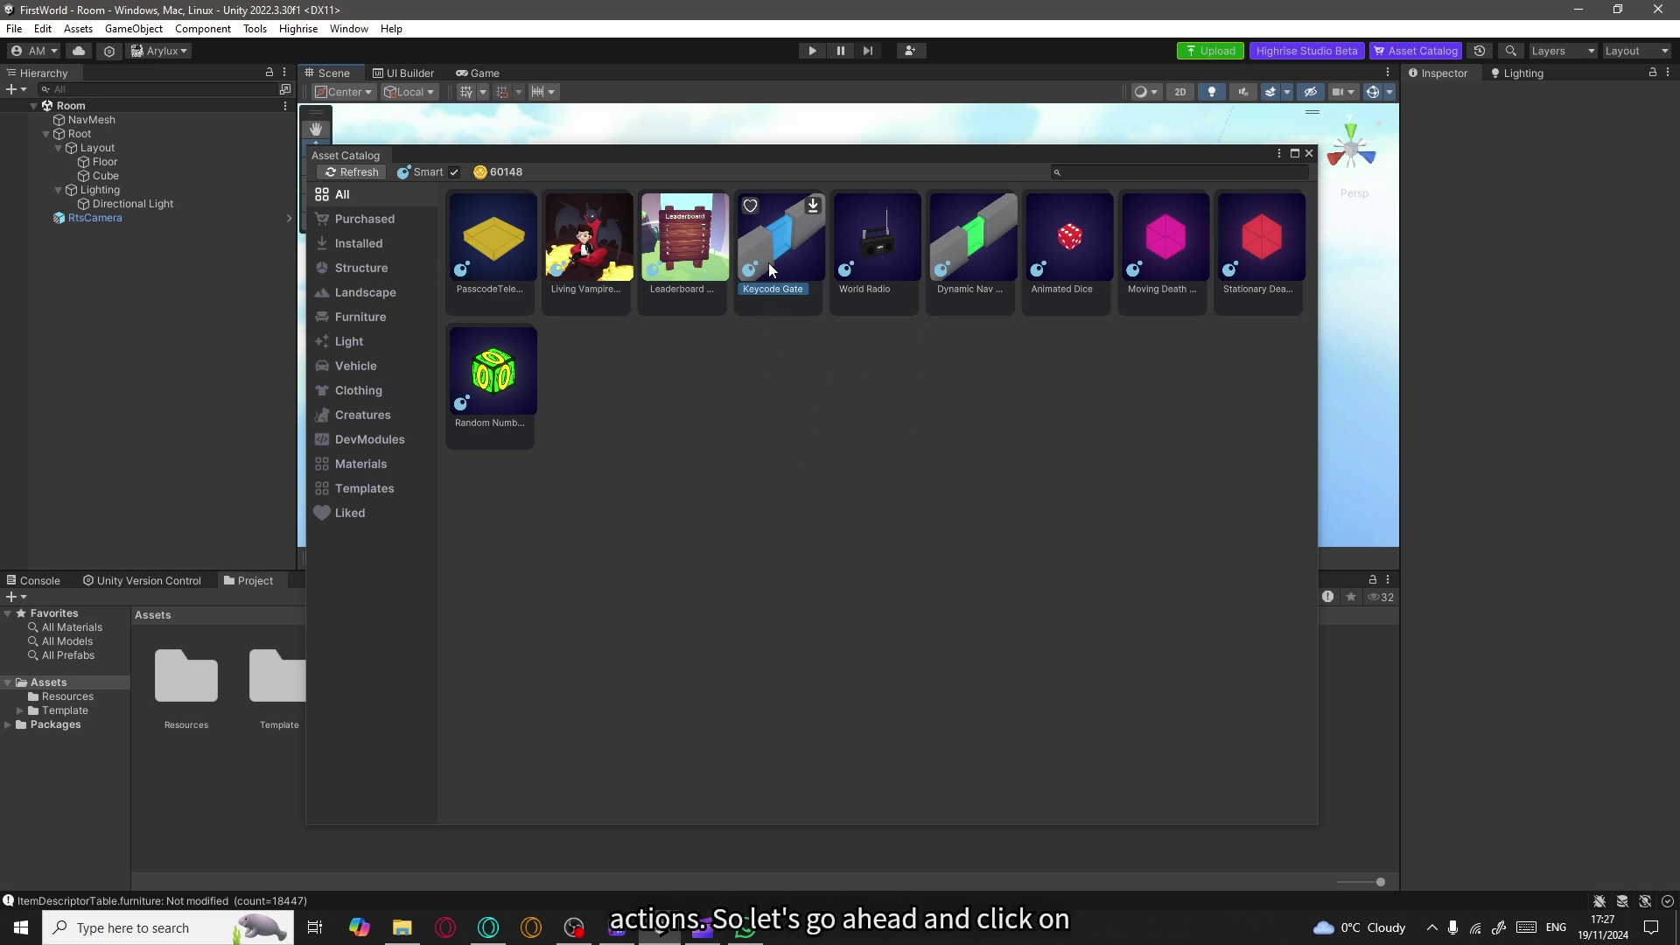
pyautogui.click(793, 278)
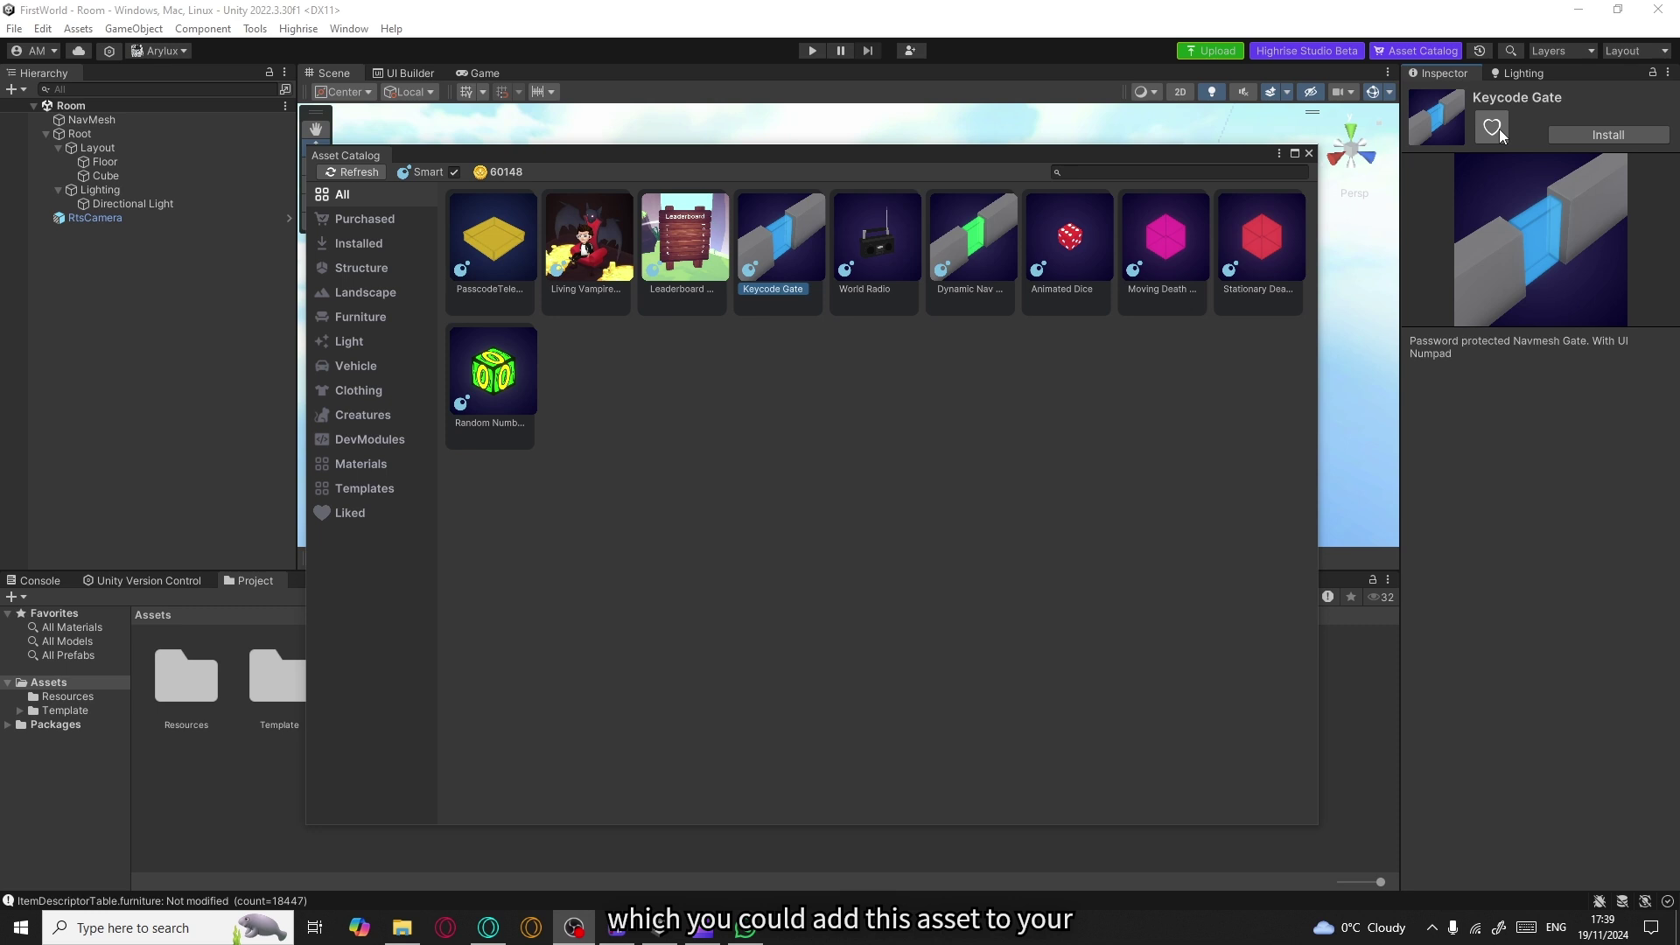
# Like Keycode Gate, review the Liked list, then turn off Smart and show All categories.
pyautogui.click(1499, 128)
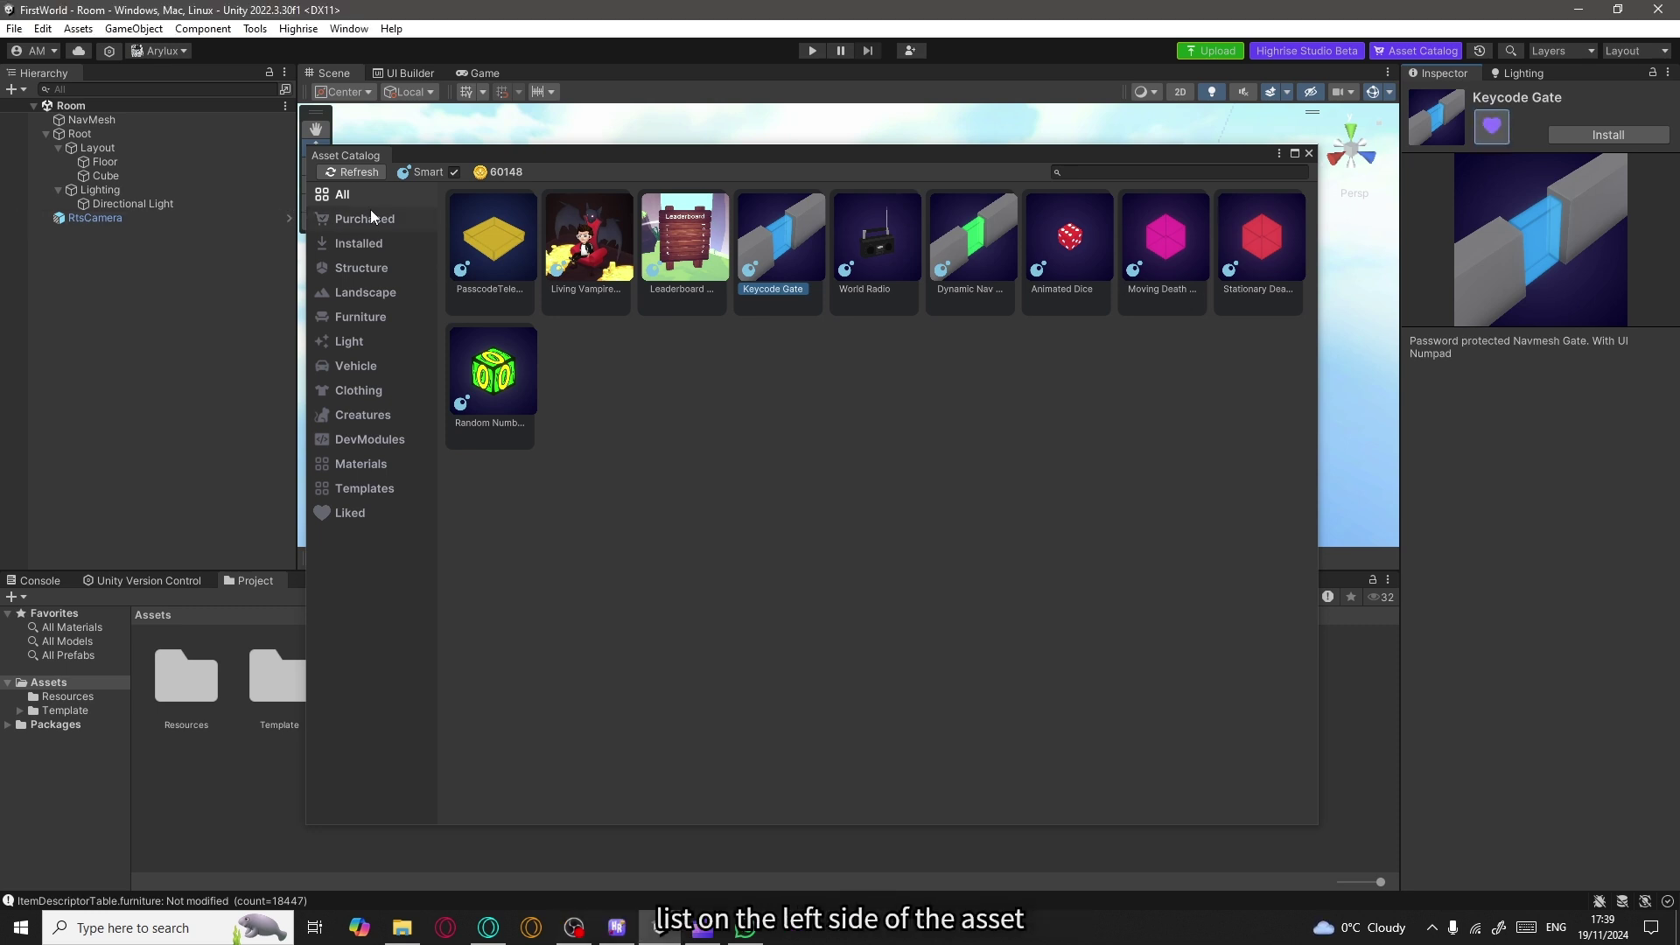
pyautogui.click(355, 518)
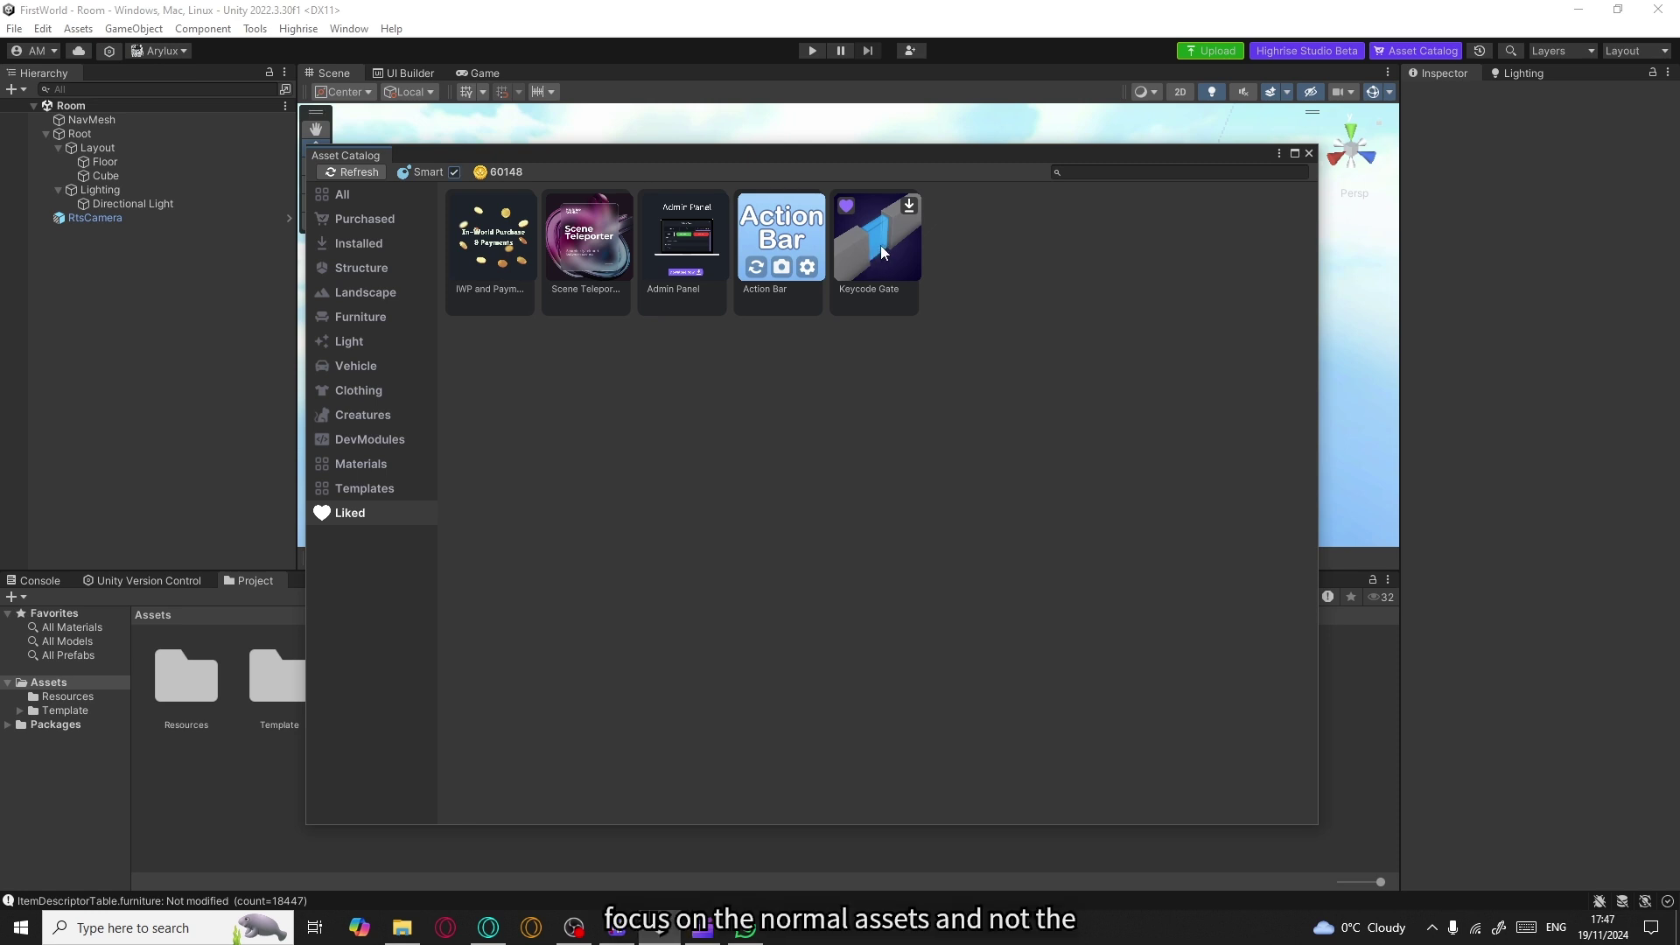
pyautogui.click(455, 173)
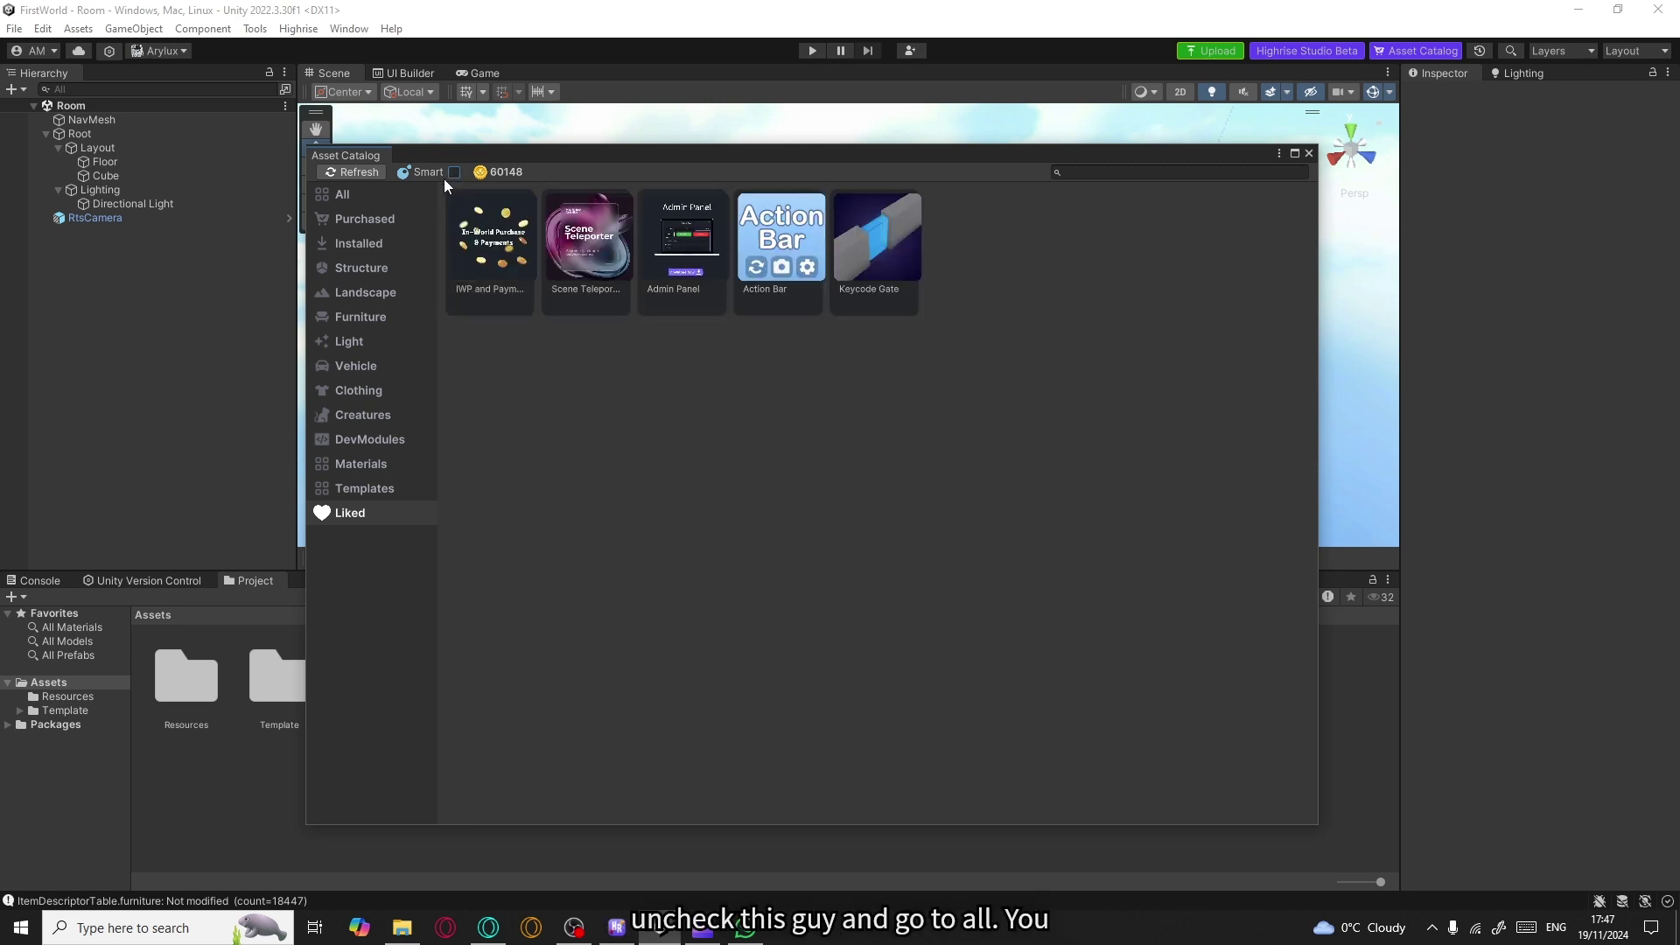
pyautogui.click(373, 196)
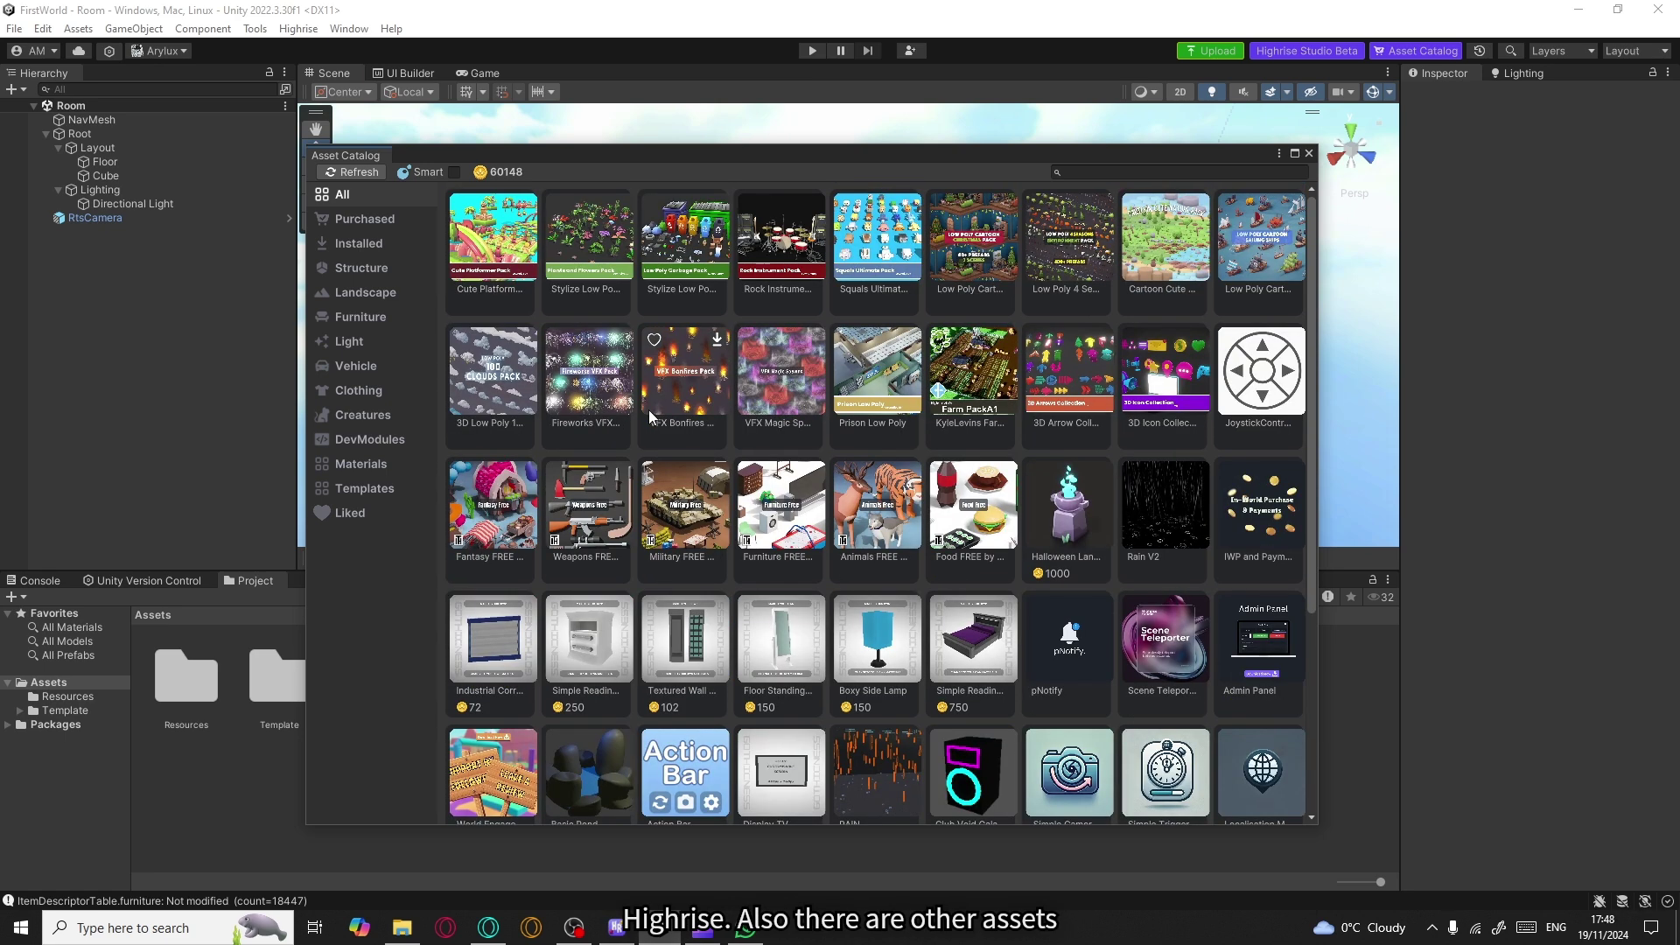
pyautogui.scroll(-3, 649, 410)
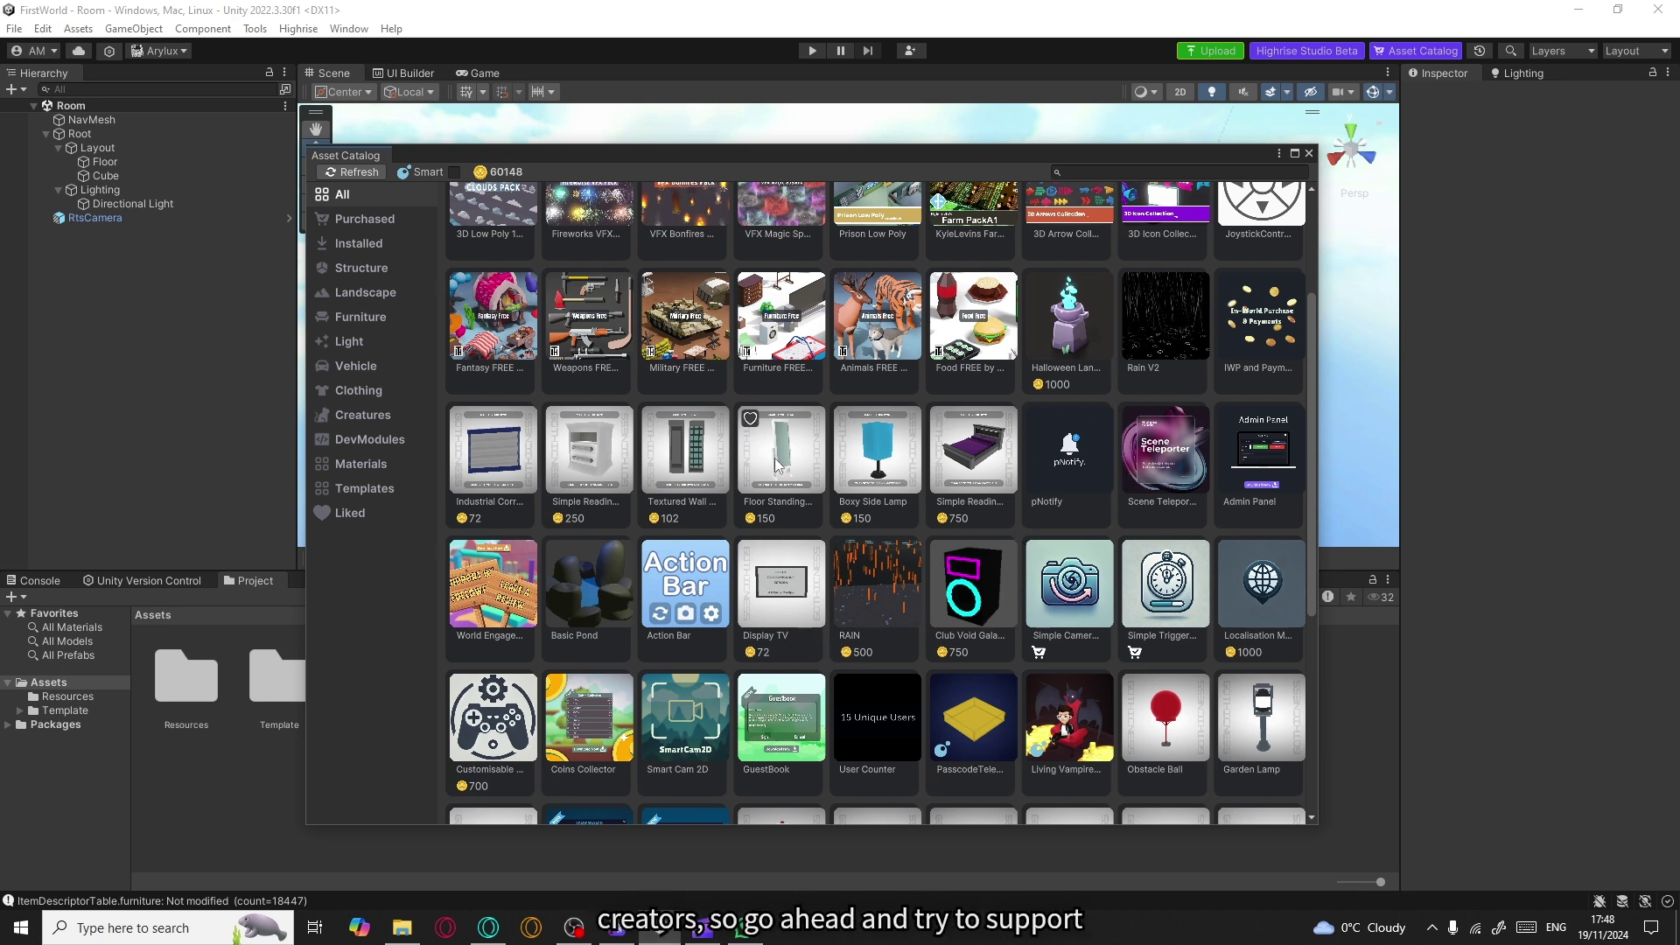
pyautogui.scroll(-3, 814, 457)
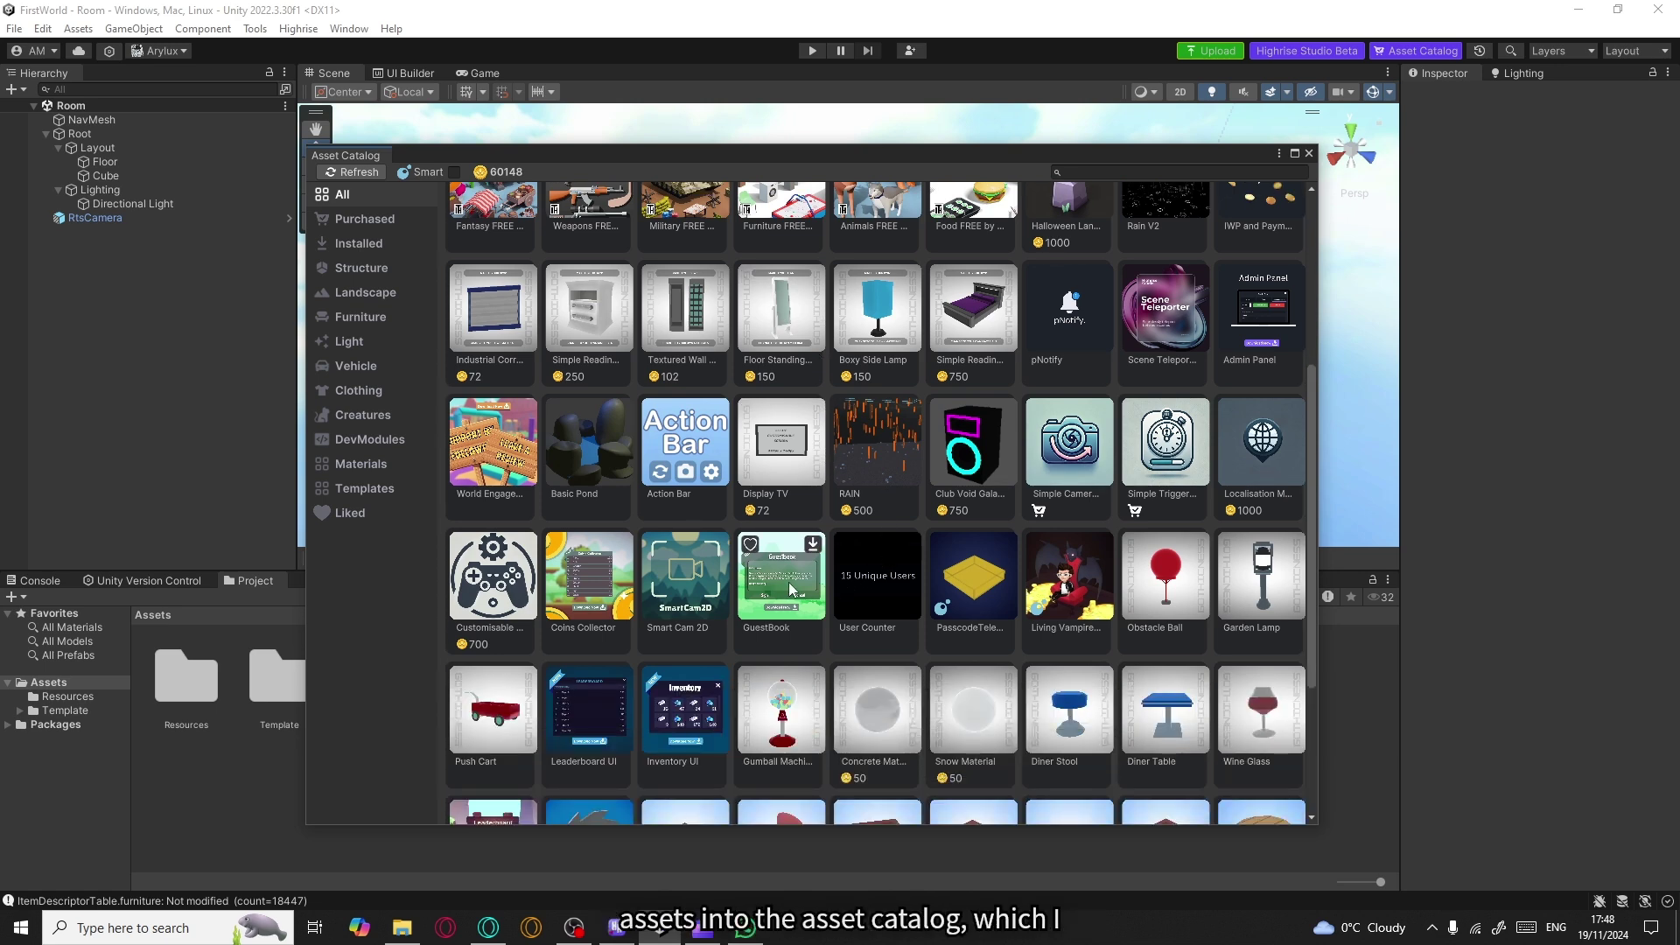
pyautogui.scroll(-2, 778, 464)
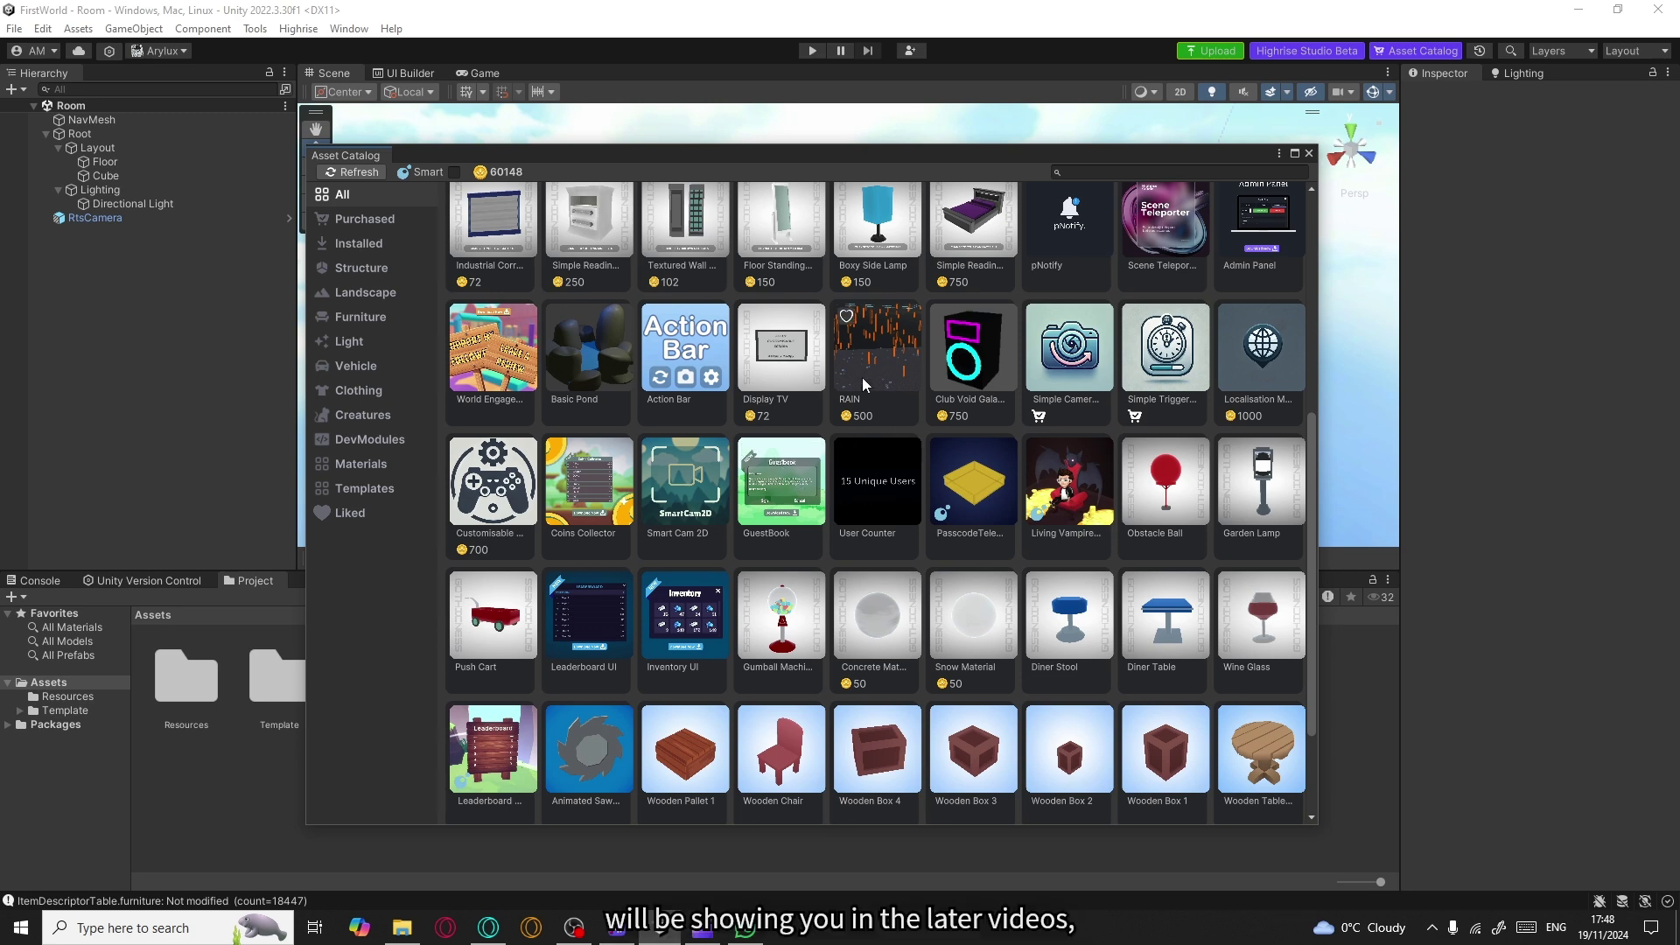
pyautogui.scroll(4, 831, 522)
pyautogui.scroll(5, 947, 532)
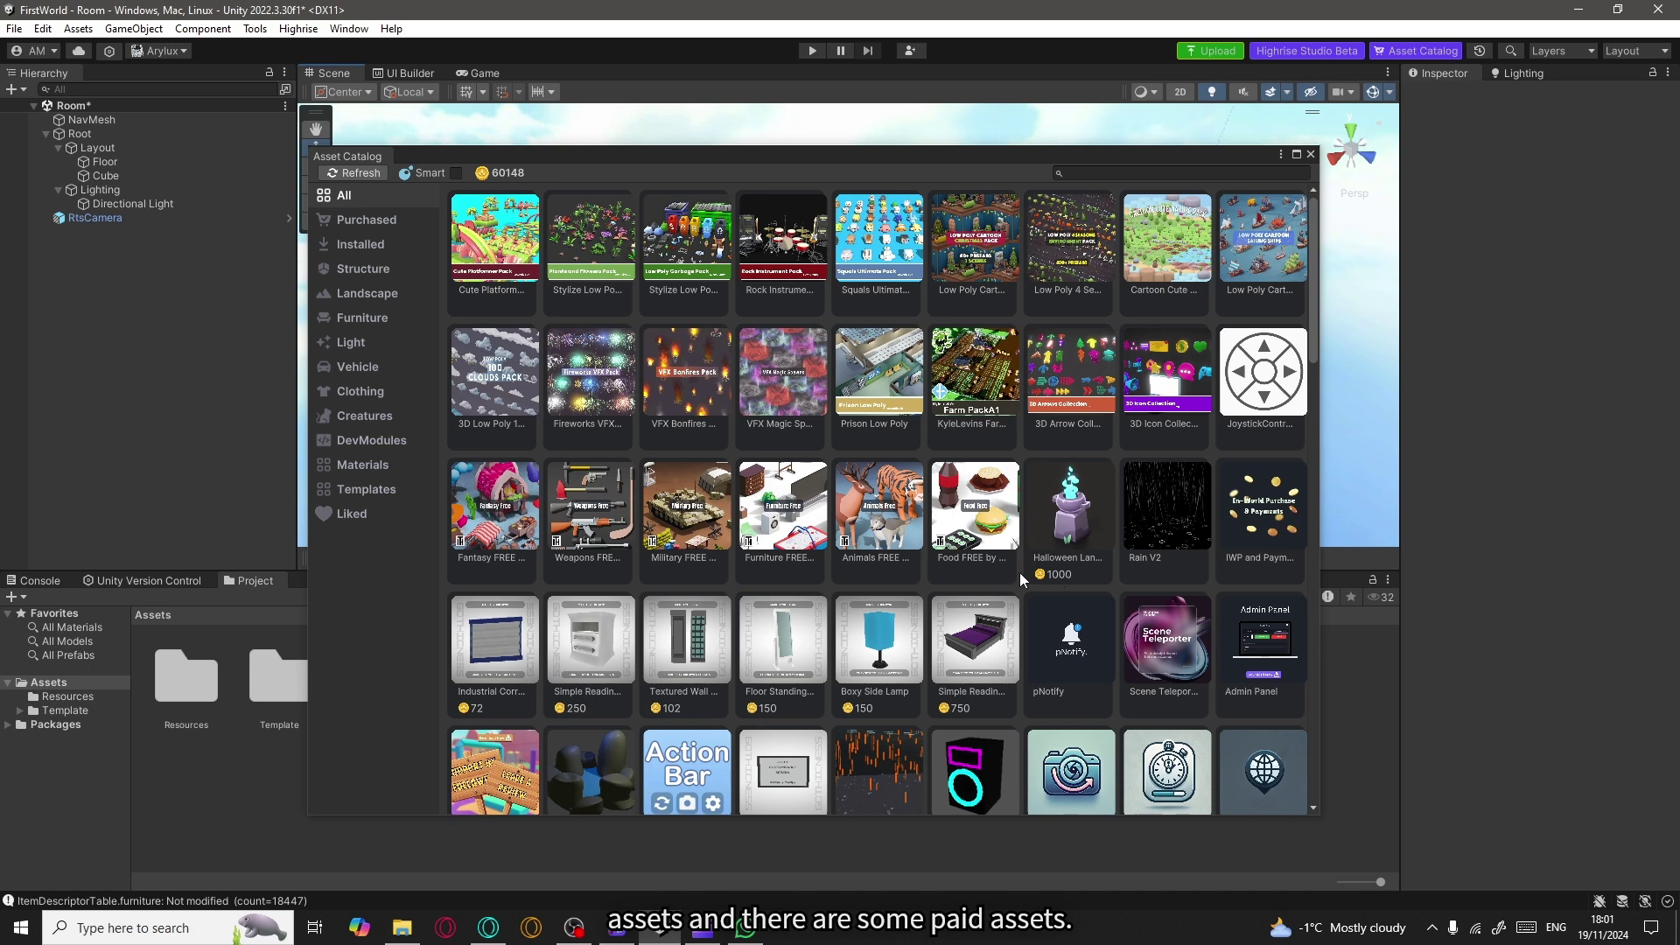
# View the 1000-gold Halloween Lantern in the Inspector and scroll further down the grid.
pyautogui.click(1071, 517)
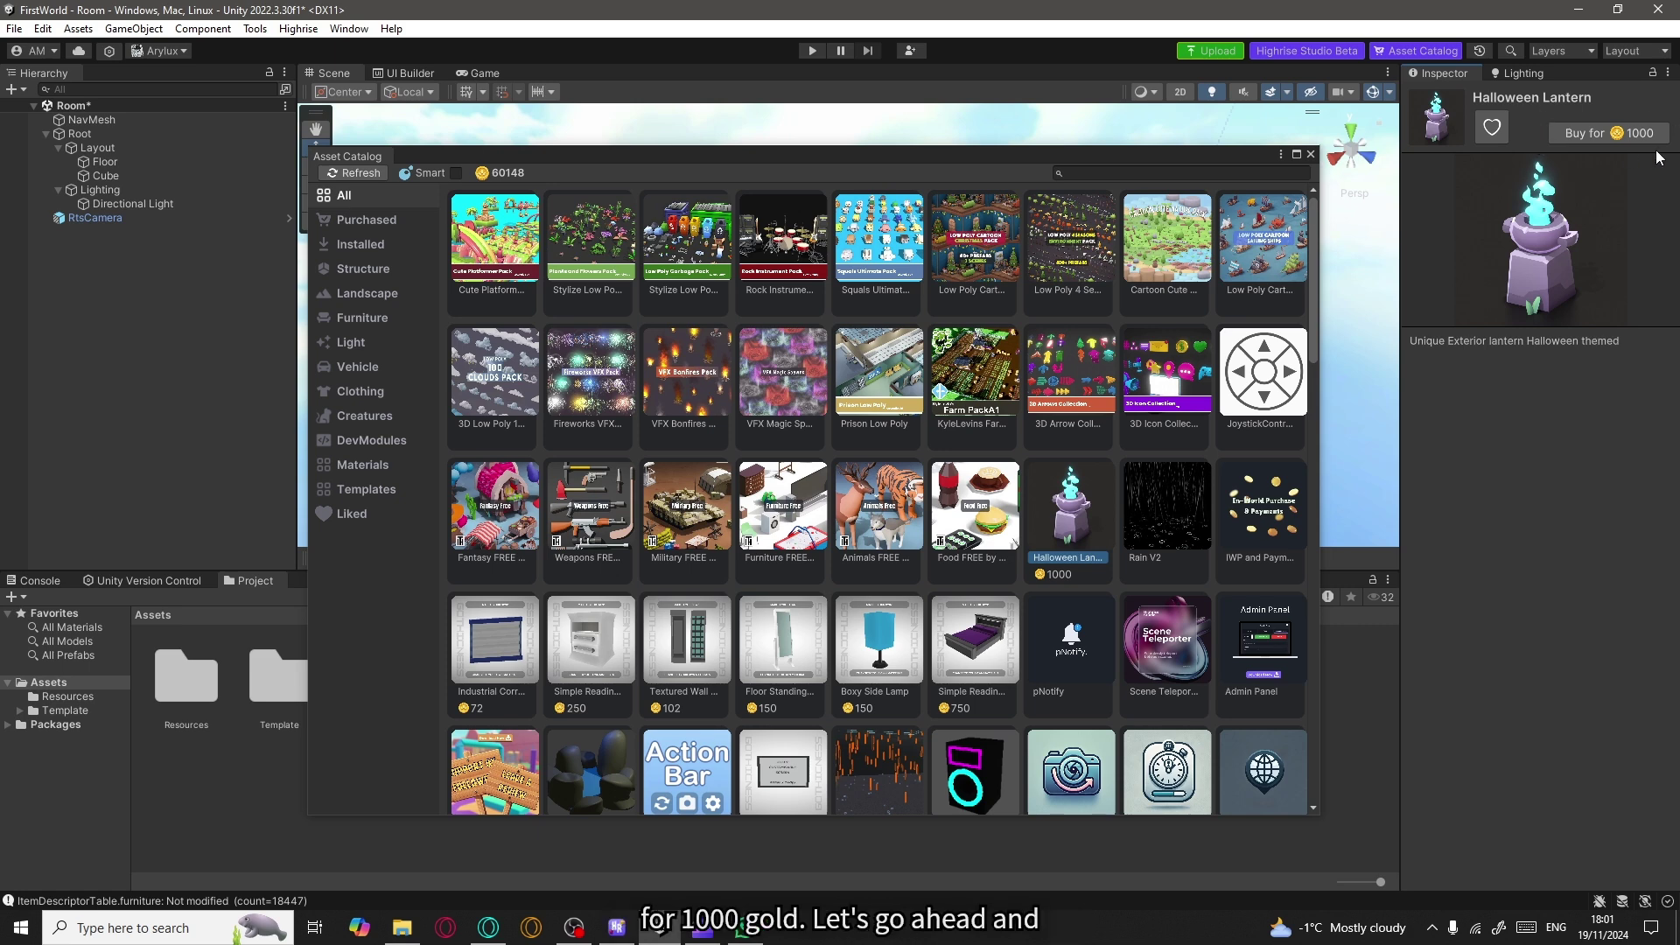
pyautogui.scroll(-5, 810, 464)
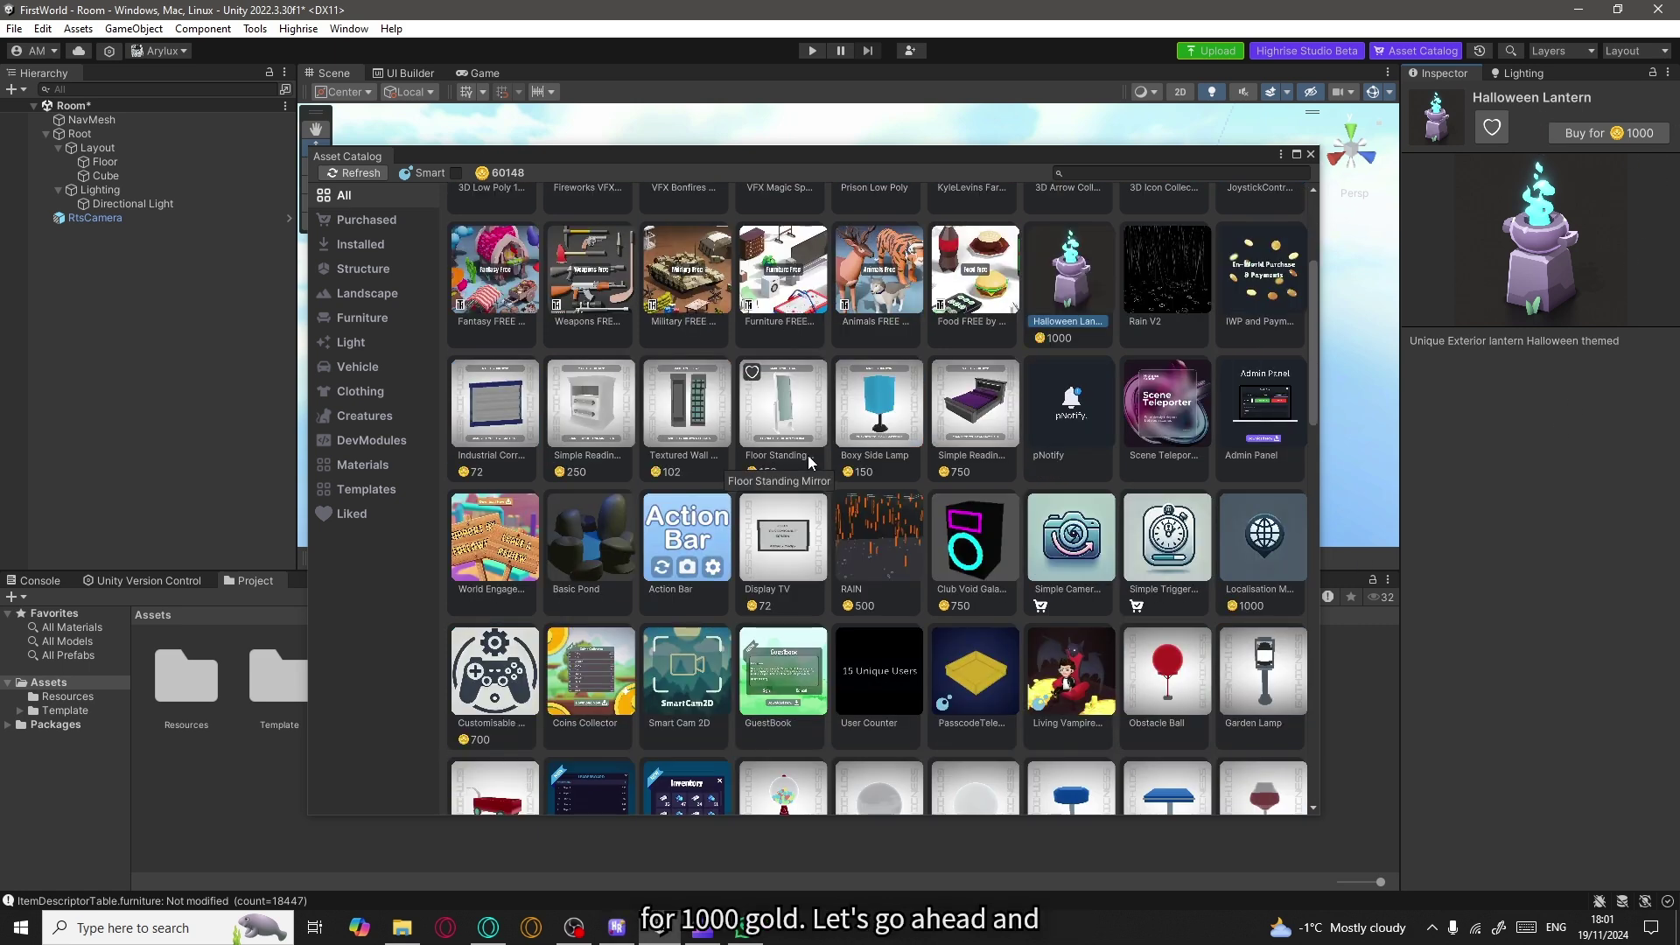
pyautogui.scroll(-2, 809, 462)
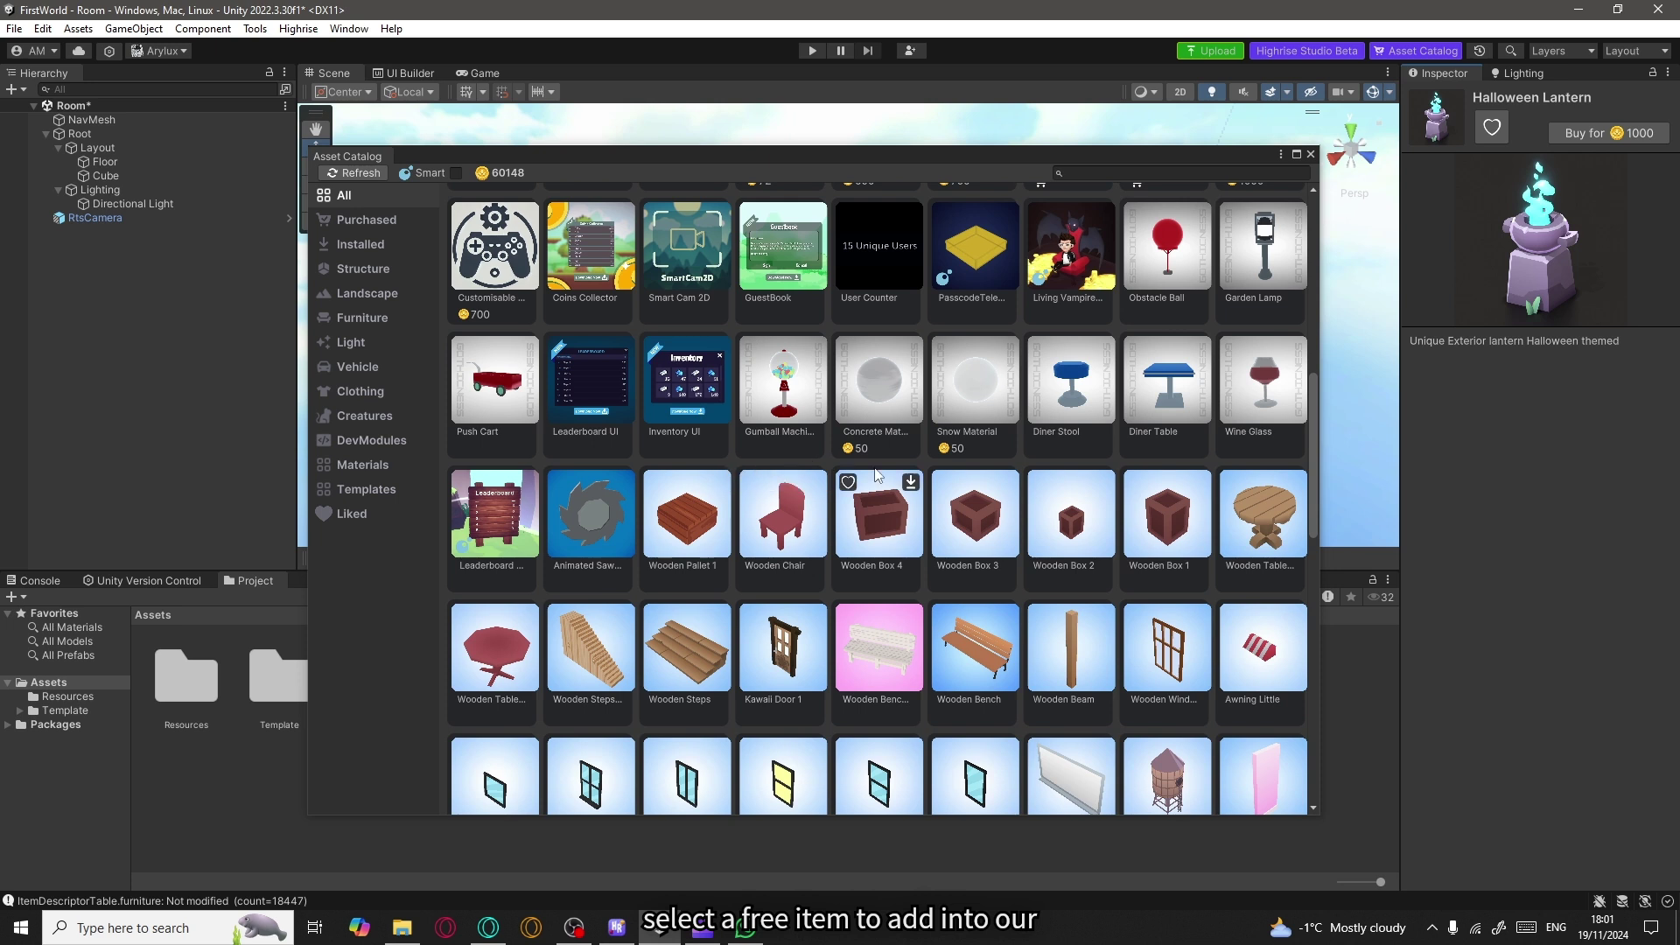
pyautogui.scroll(-1, 1019, 453)
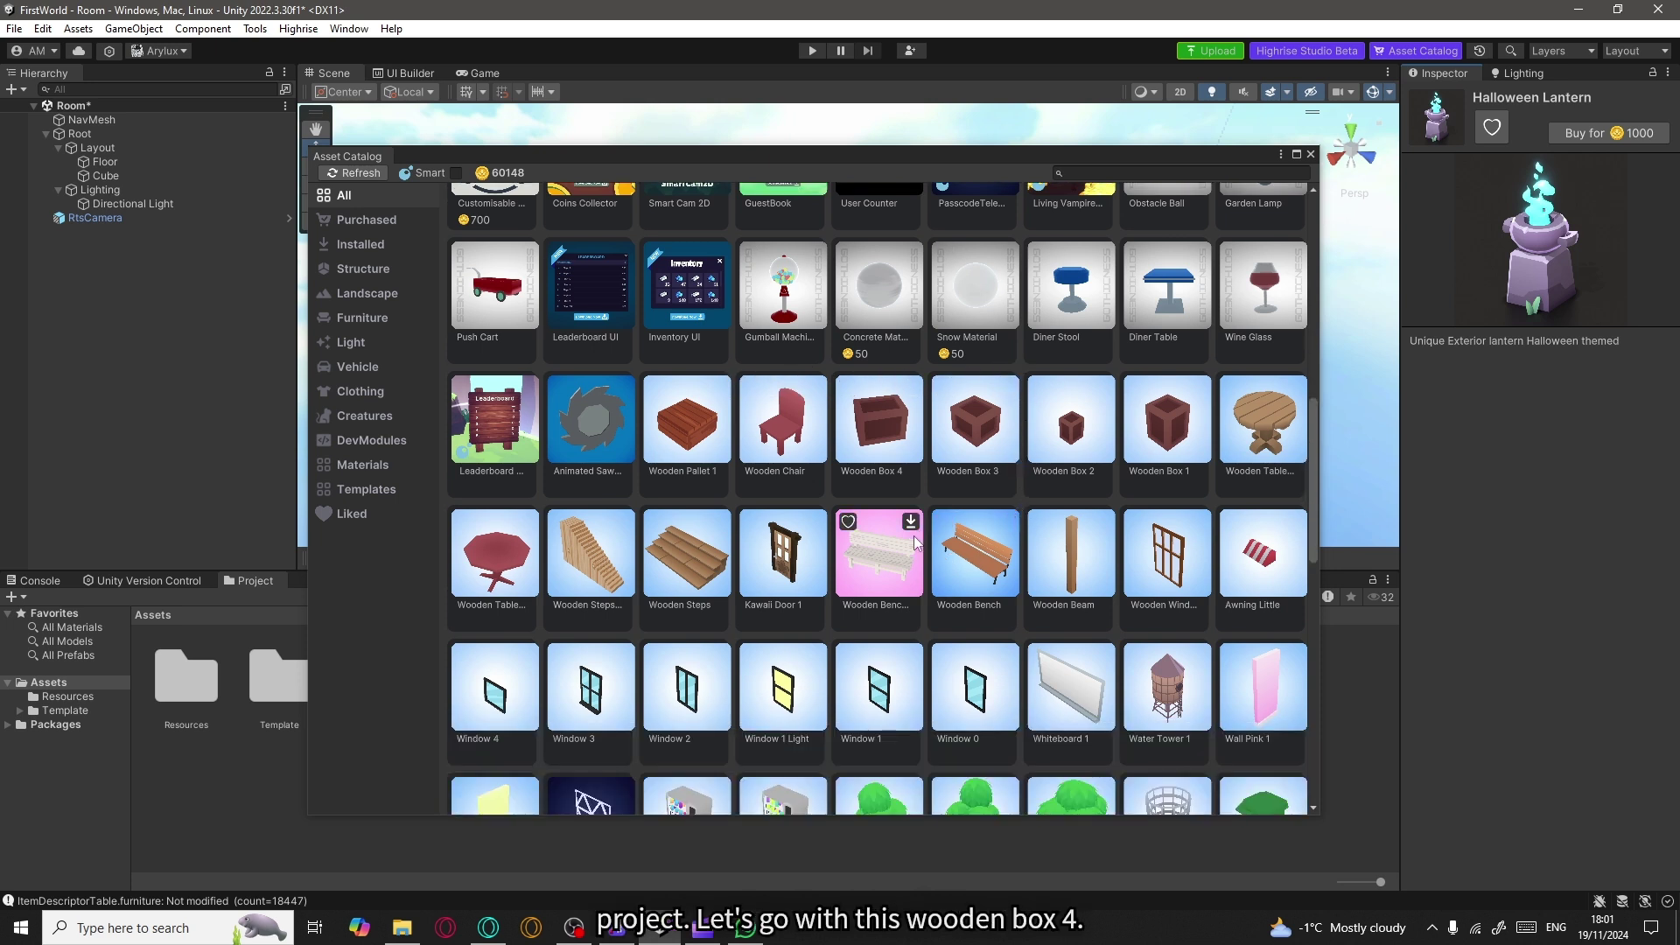
# Download Wooden Box 4 from the Asset Catalog into Downloads, then close the catalog.
pyautogui.click(879, 420)
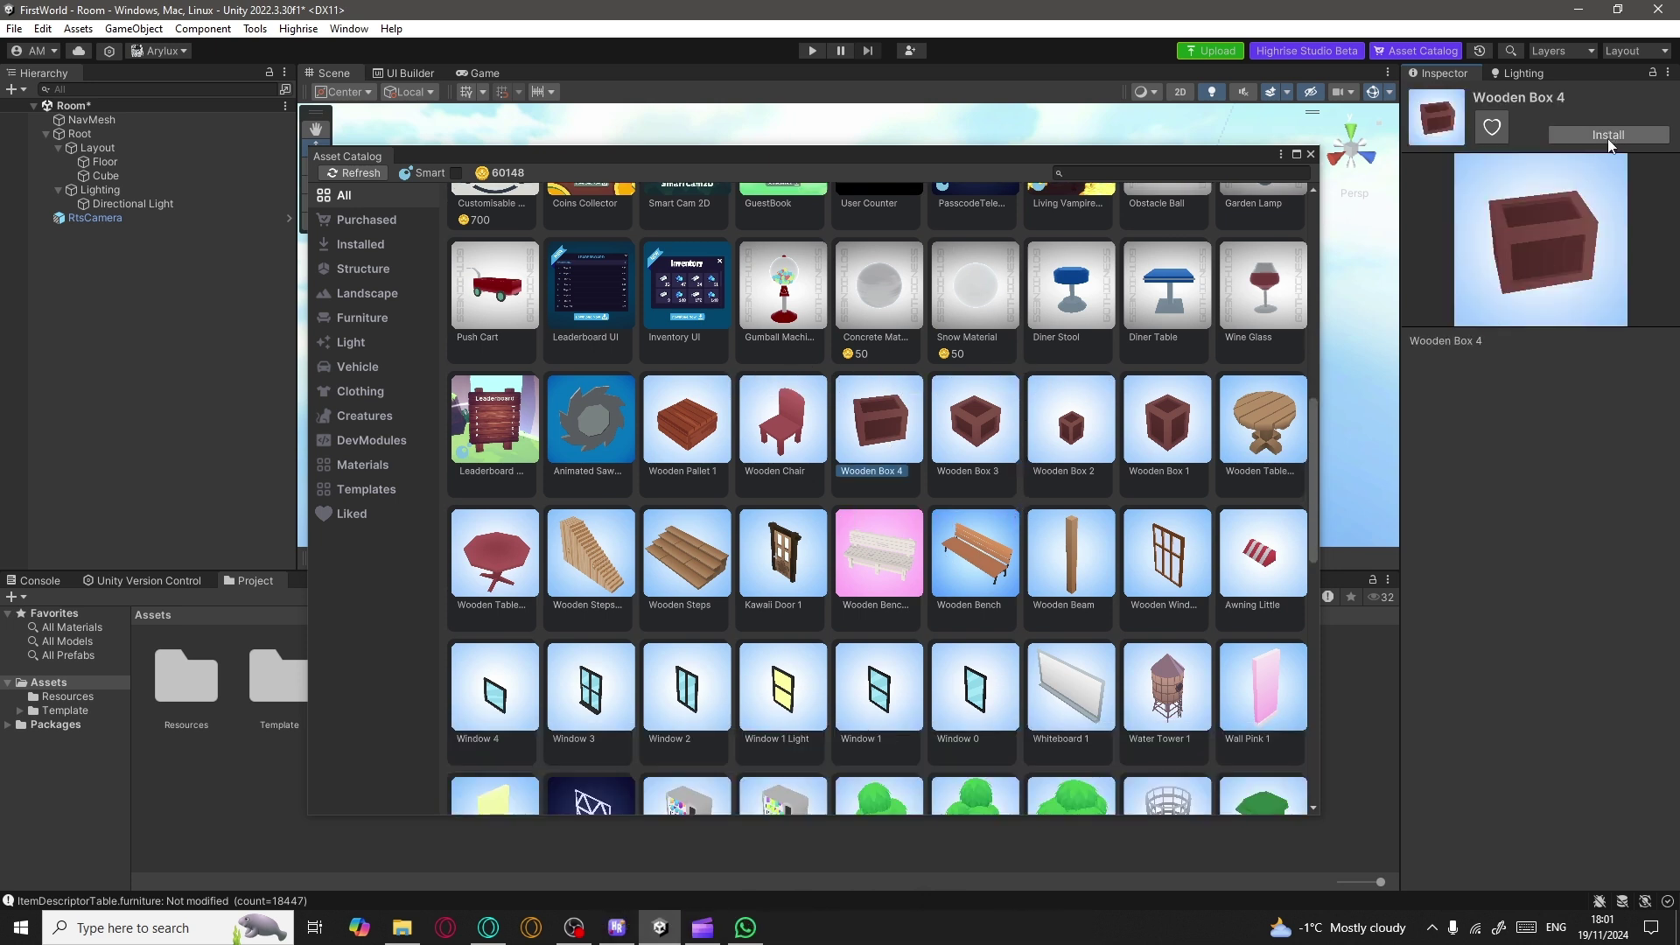
pyautogui.moveTo(877, 411)
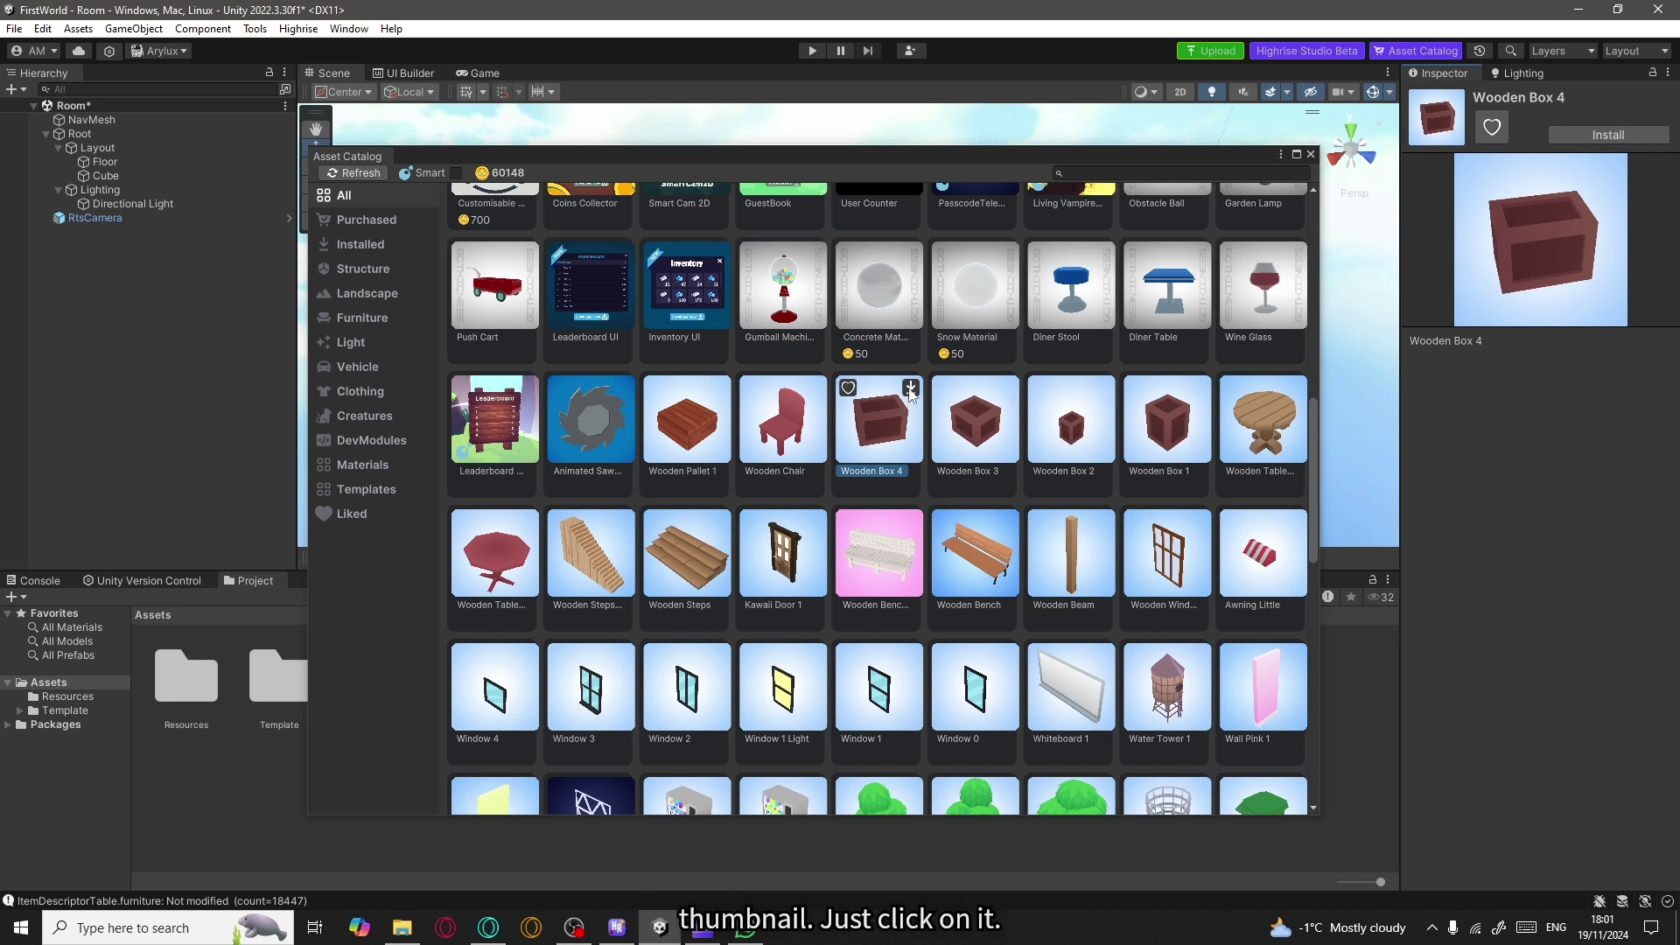
pyautogui.click(910, 391)
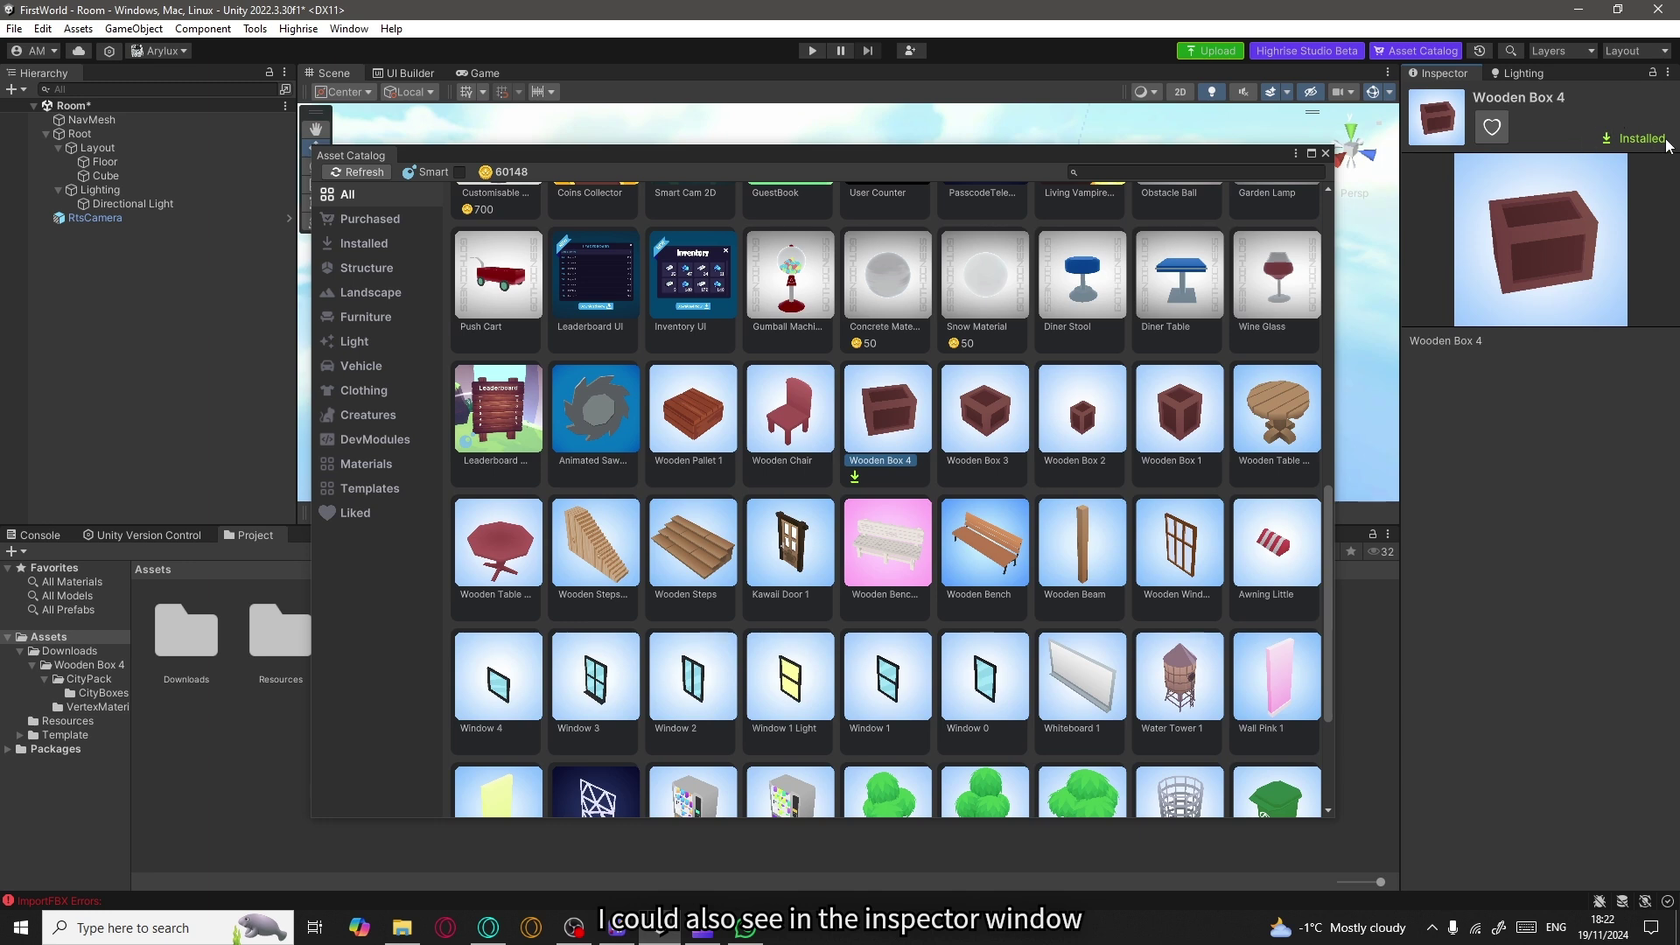
pyautogui.click(1326, 154)
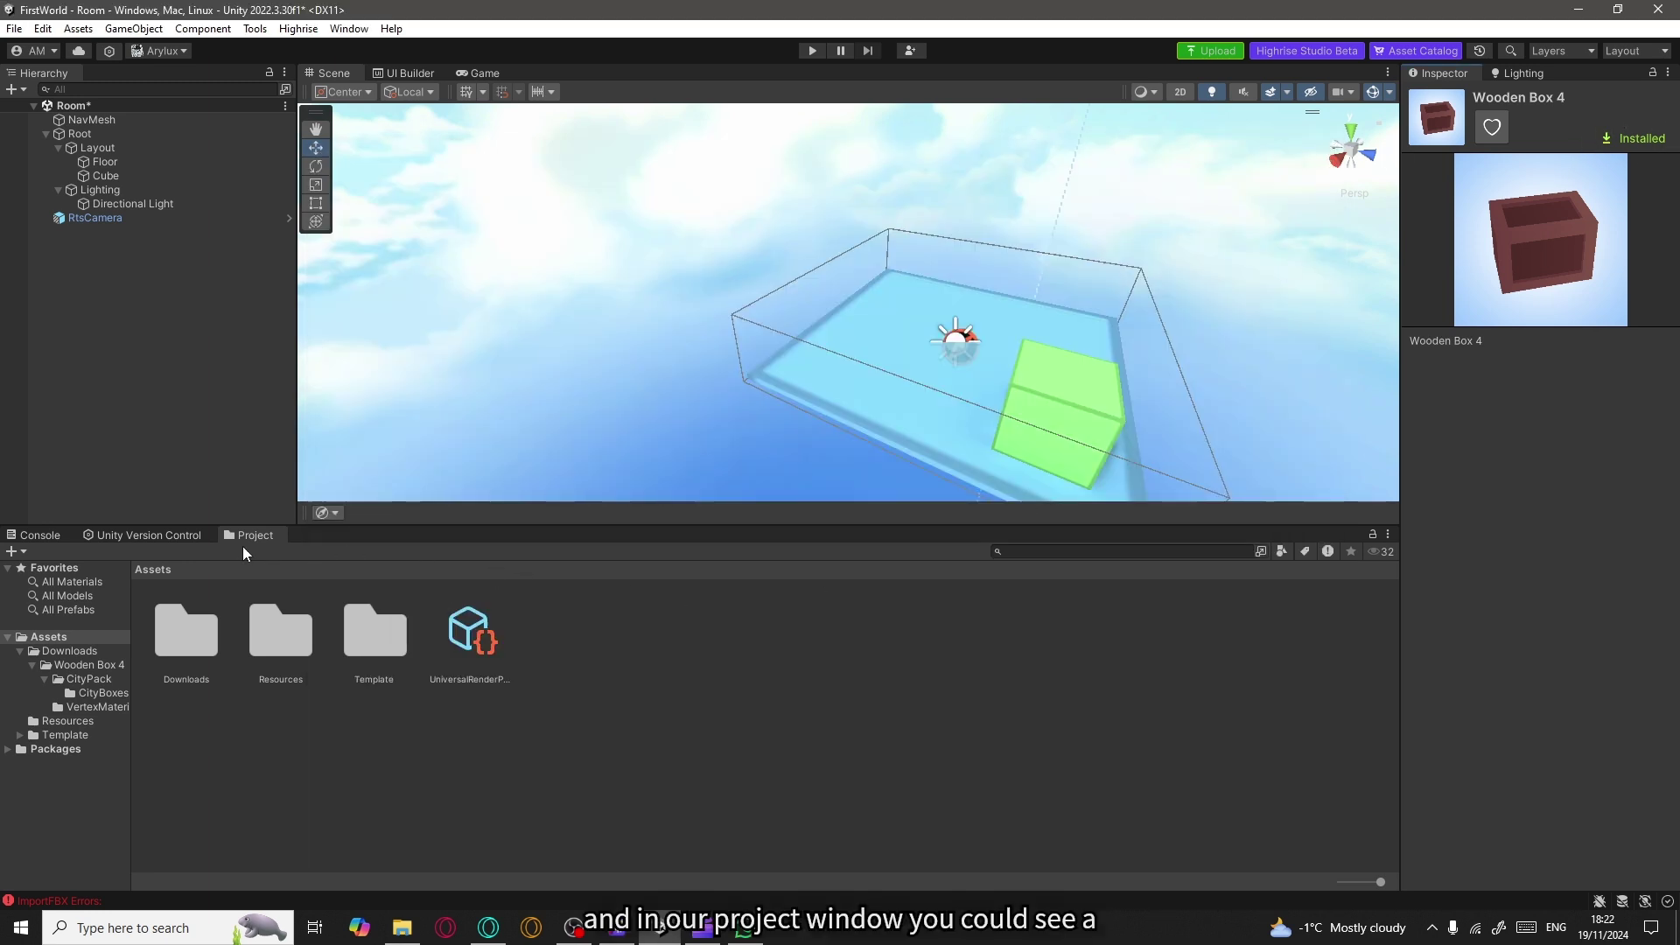
# Browse to Assets > Downloads > Wooden Box 4 and select the WoodenBox_4 prefab.
pyautogui.doubleClick(186, 645)
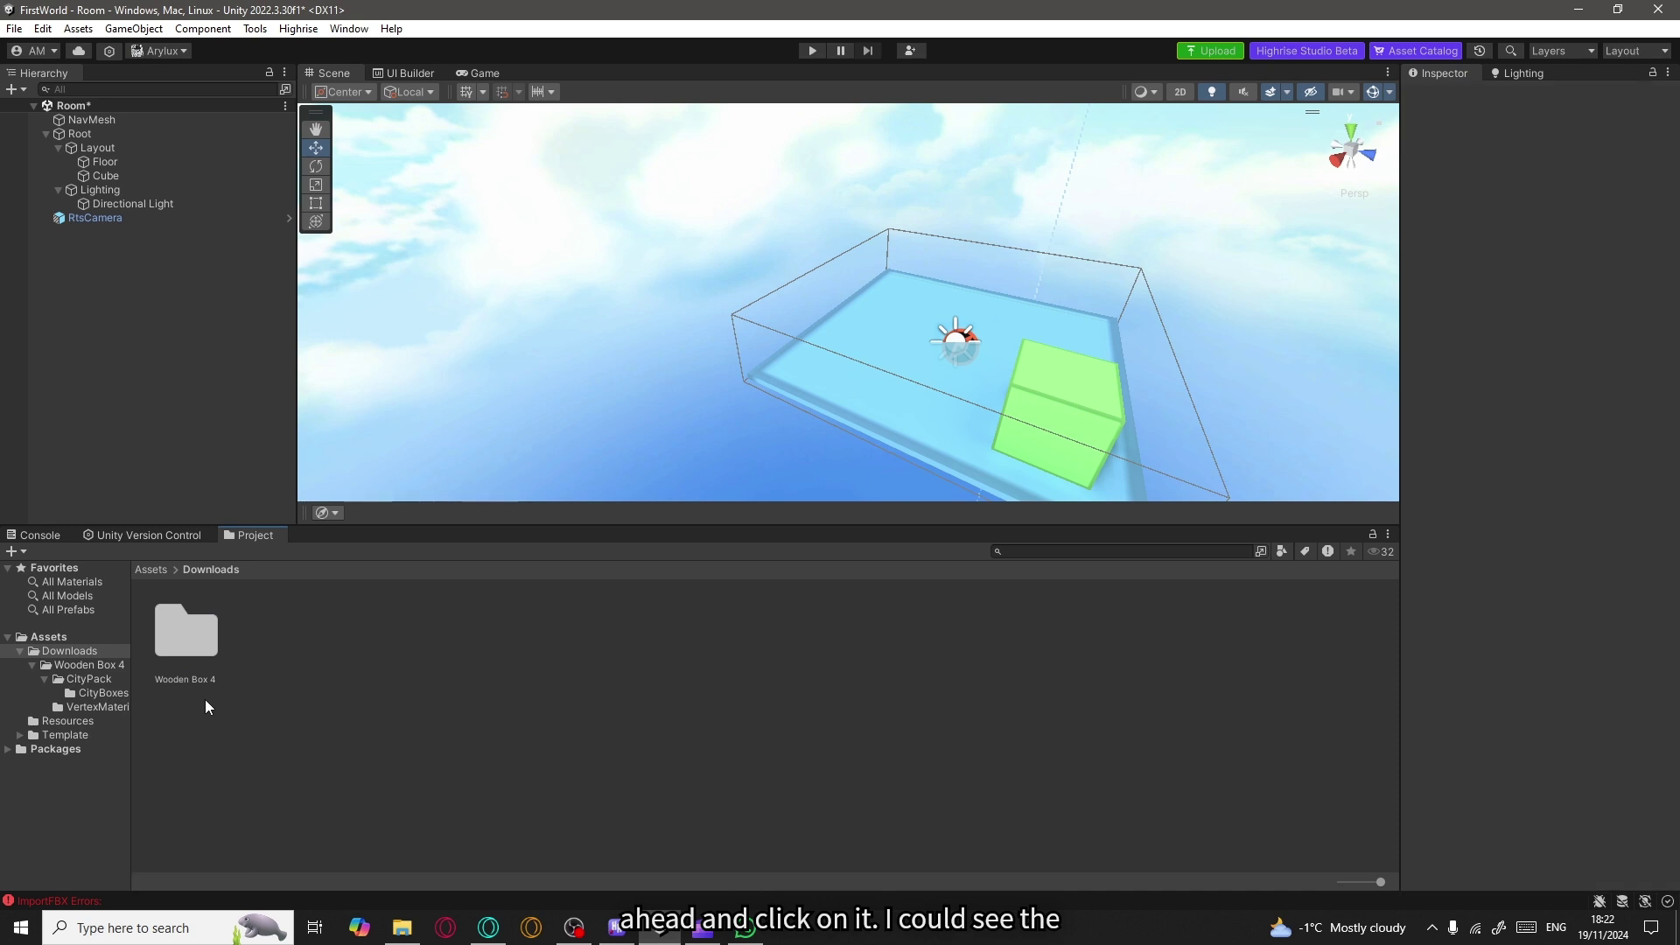
pyautogui.click(175, 643)
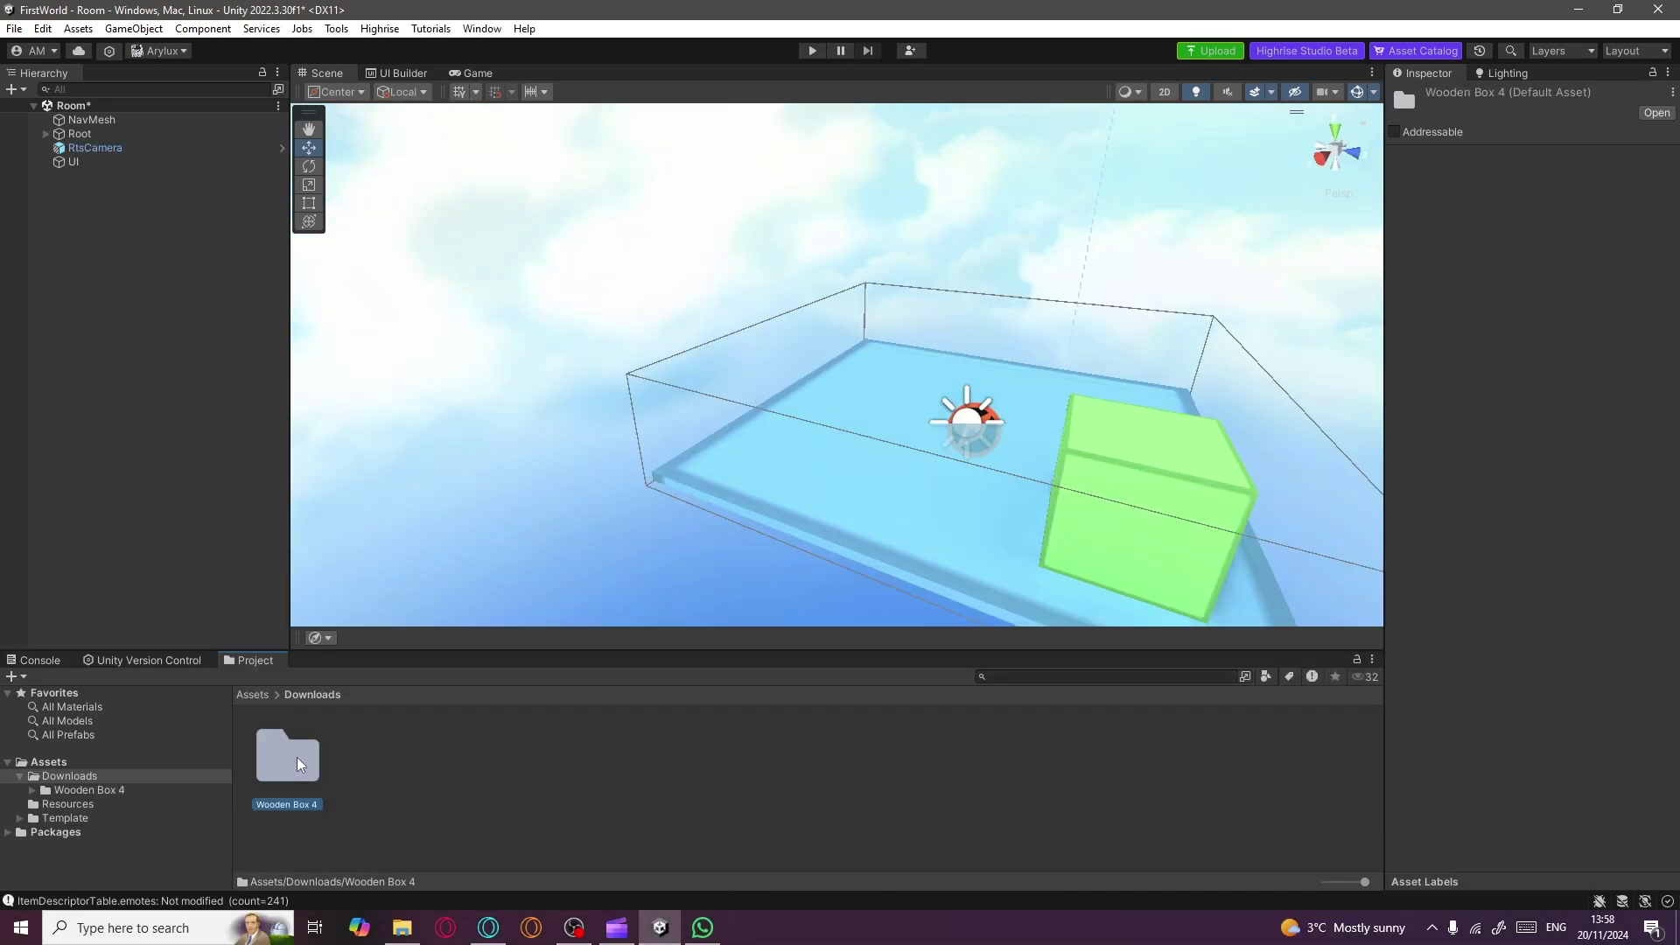
pyautogui.doubleClick(296, 758)
pyautogui.click(478, 758)
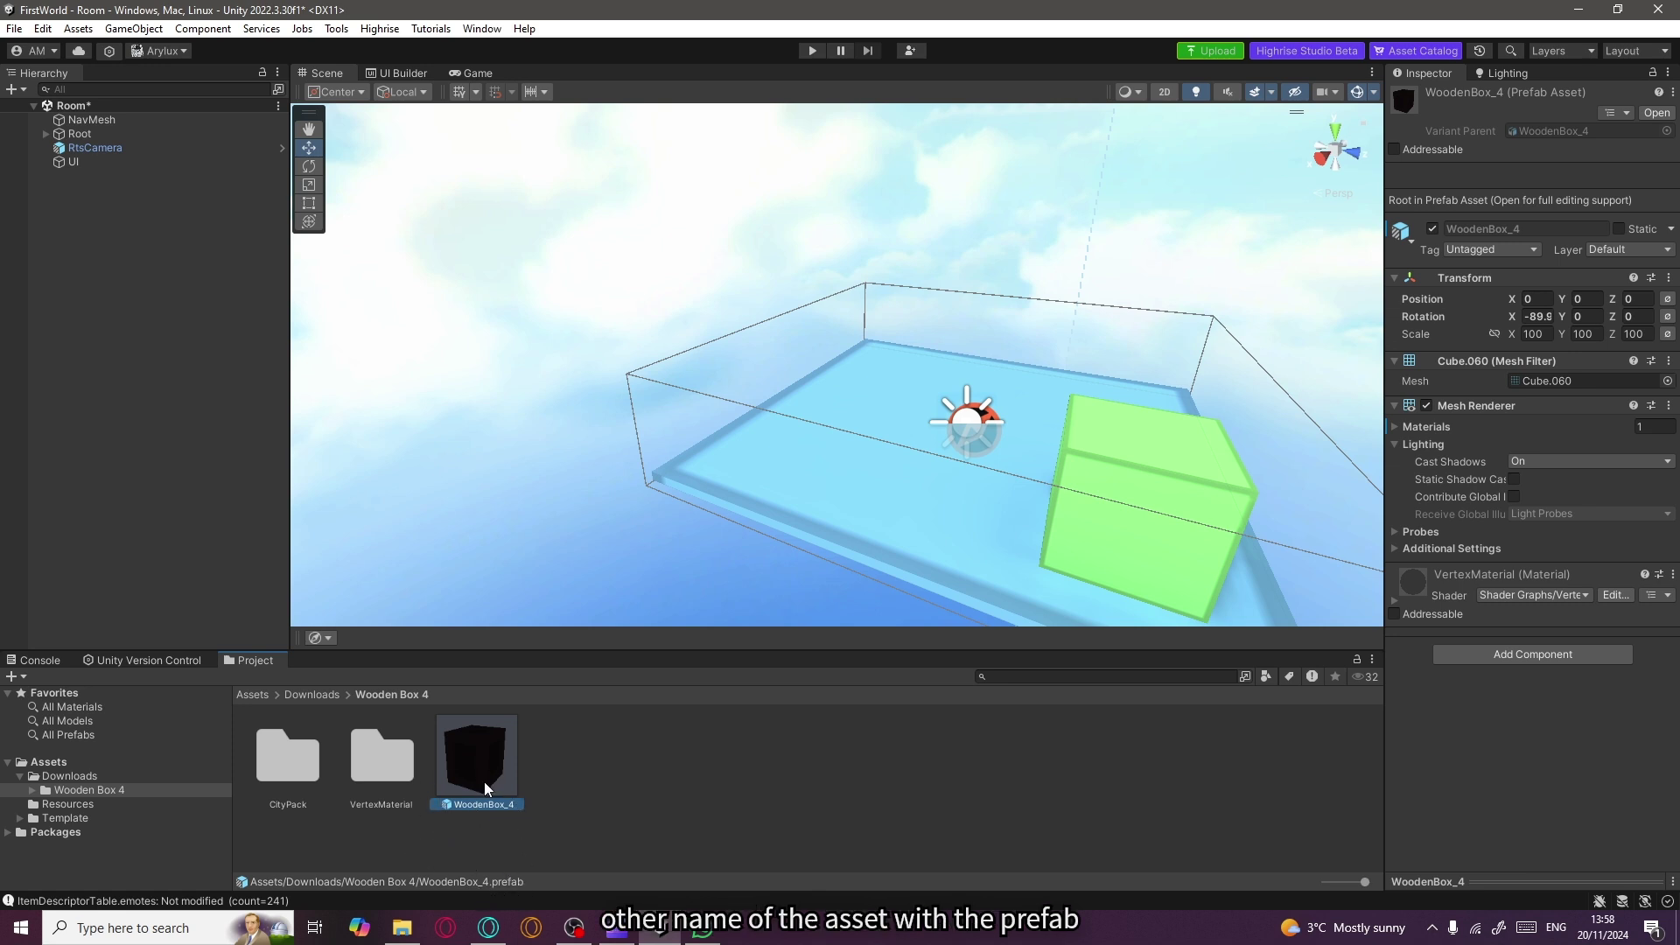
# Place a WoodenBox_4 instance on the floor and rotate it to Z -20.5.
pyautogui.moveTo(475, 752); pyautogui.dragTo(845, 459)
pyautogui.keyDown('alt'); pyautogui.moveTo(773, 561); pyautogui.dragTo(778, 527); pyautogui.keyUp('alt')
pyautogui.scroll(-5, 778, 527)
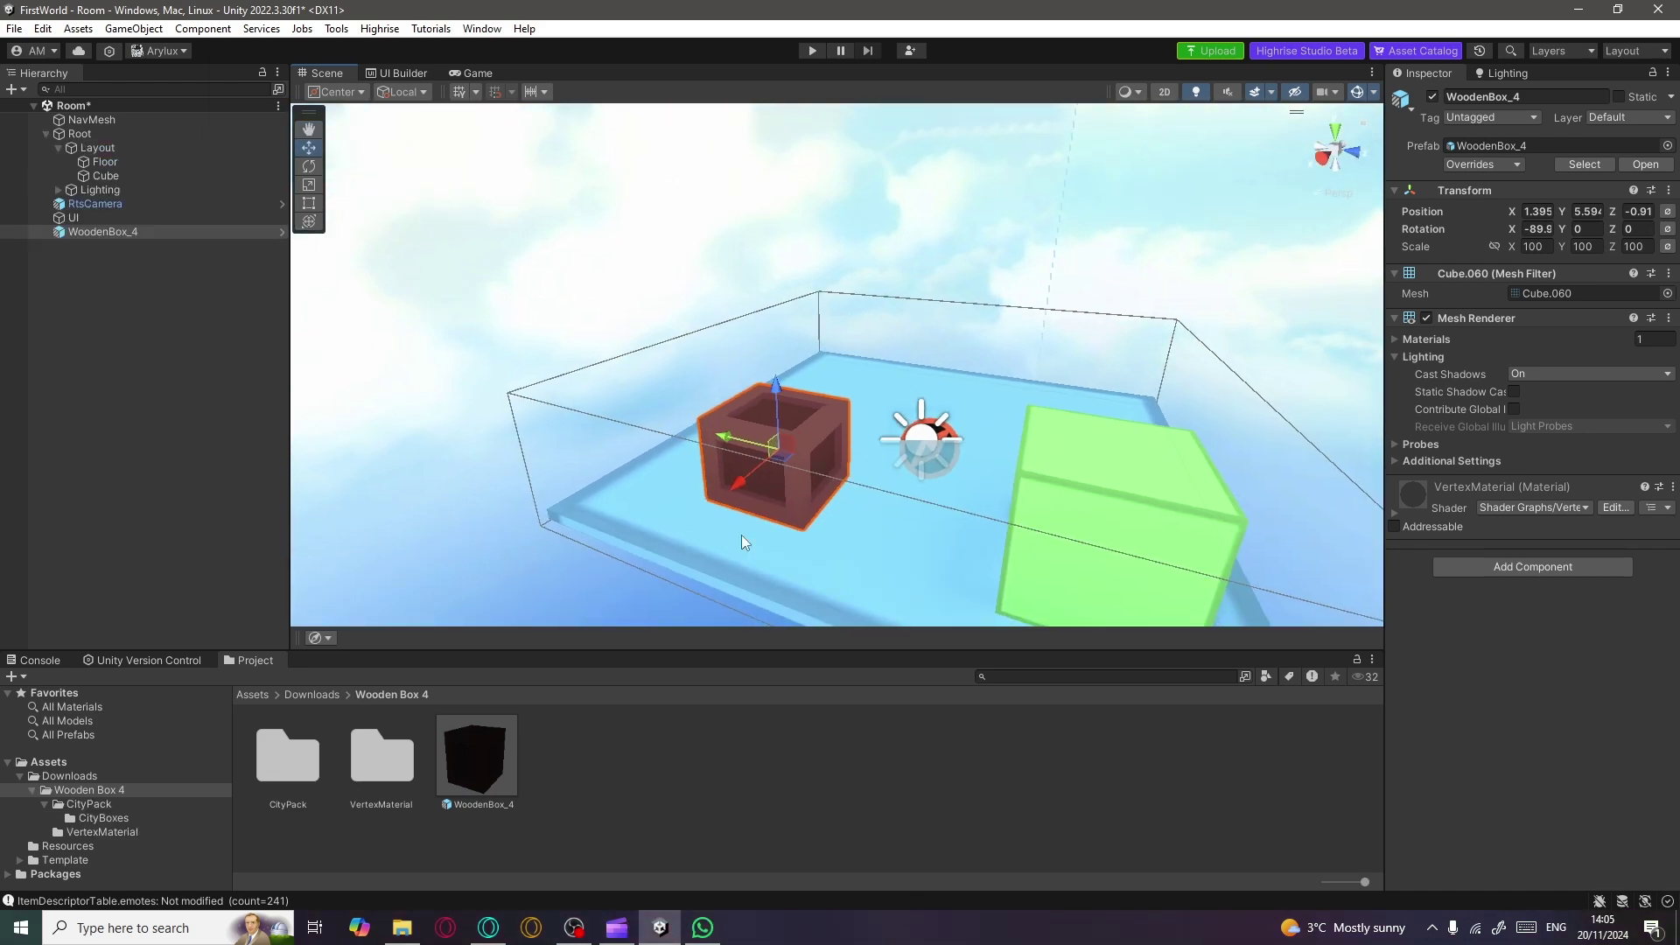
pyautogui.moveTo(735, 490); pyautogui.dragTo(727, 441)
pyautogui.click(309, 167)
pyautogui.moveTo(716, 479); pyautogui.dragTo(759, 473)
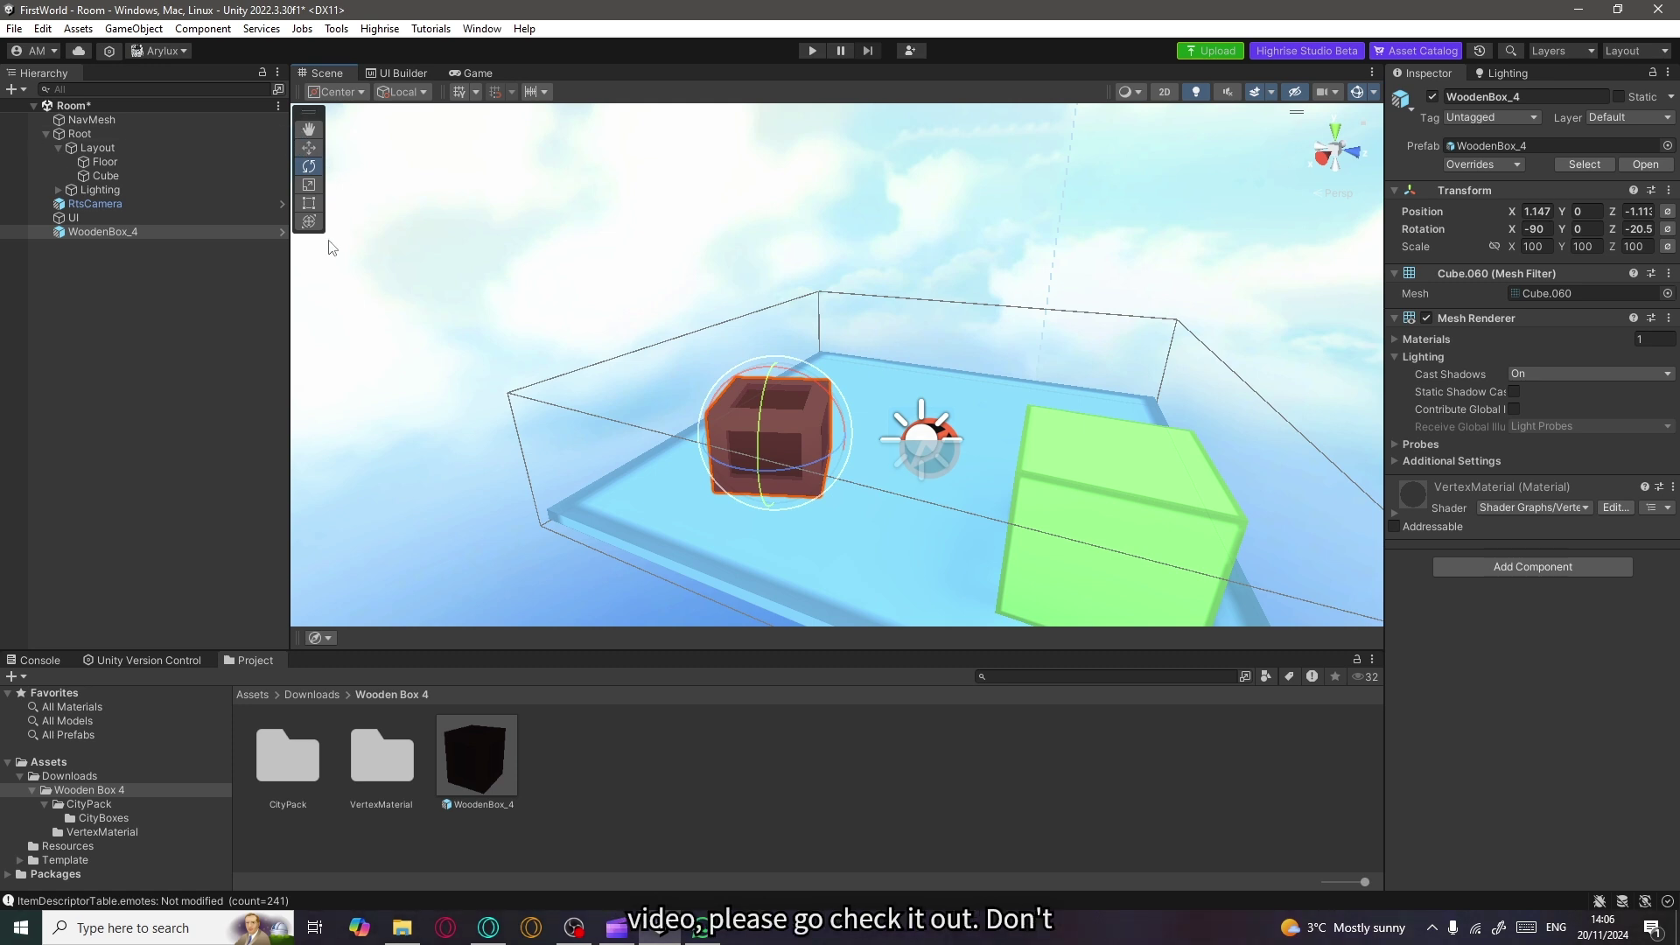
# Browse the VertexMaterial and CityPack folders and view the WoodenBox_4 model's import settings.
pyautogui.click(392, 765)
pyautogui.click(287, 761)
pyautogui.click(366, 759)
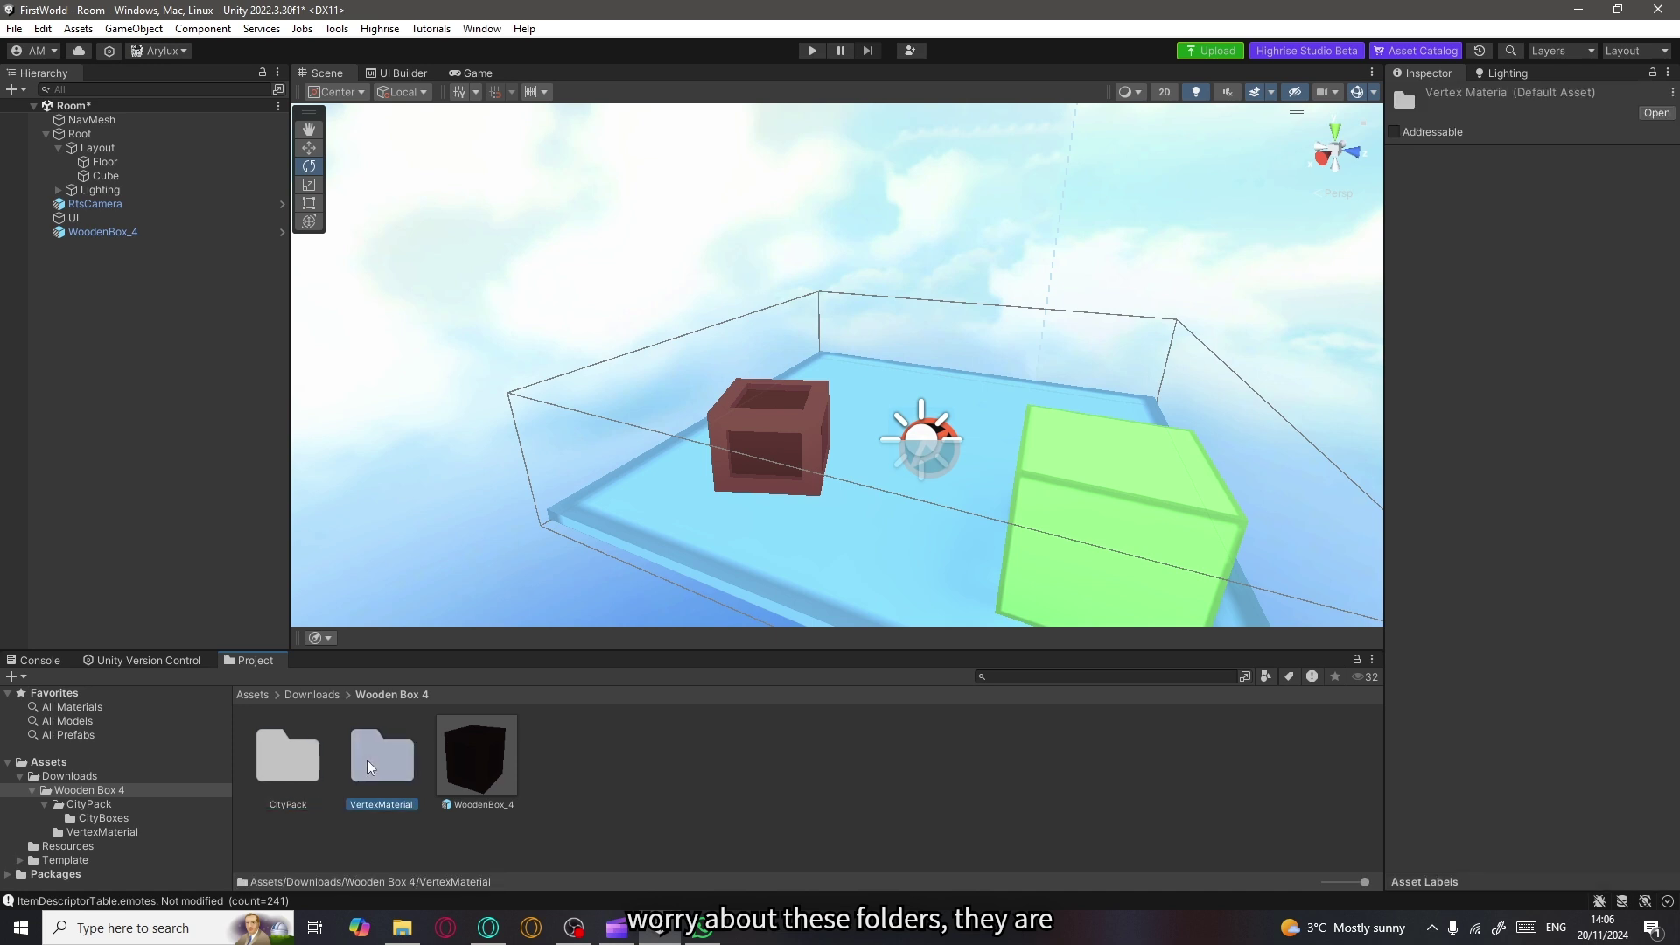
pyautogui.doubleClick(396, 763)
pyautogui.click(390, 694)
pyautogui.doubleClick(302, 758)
pyautogui.doubleClick(303, 758)
pyautogui.click(297, 759)
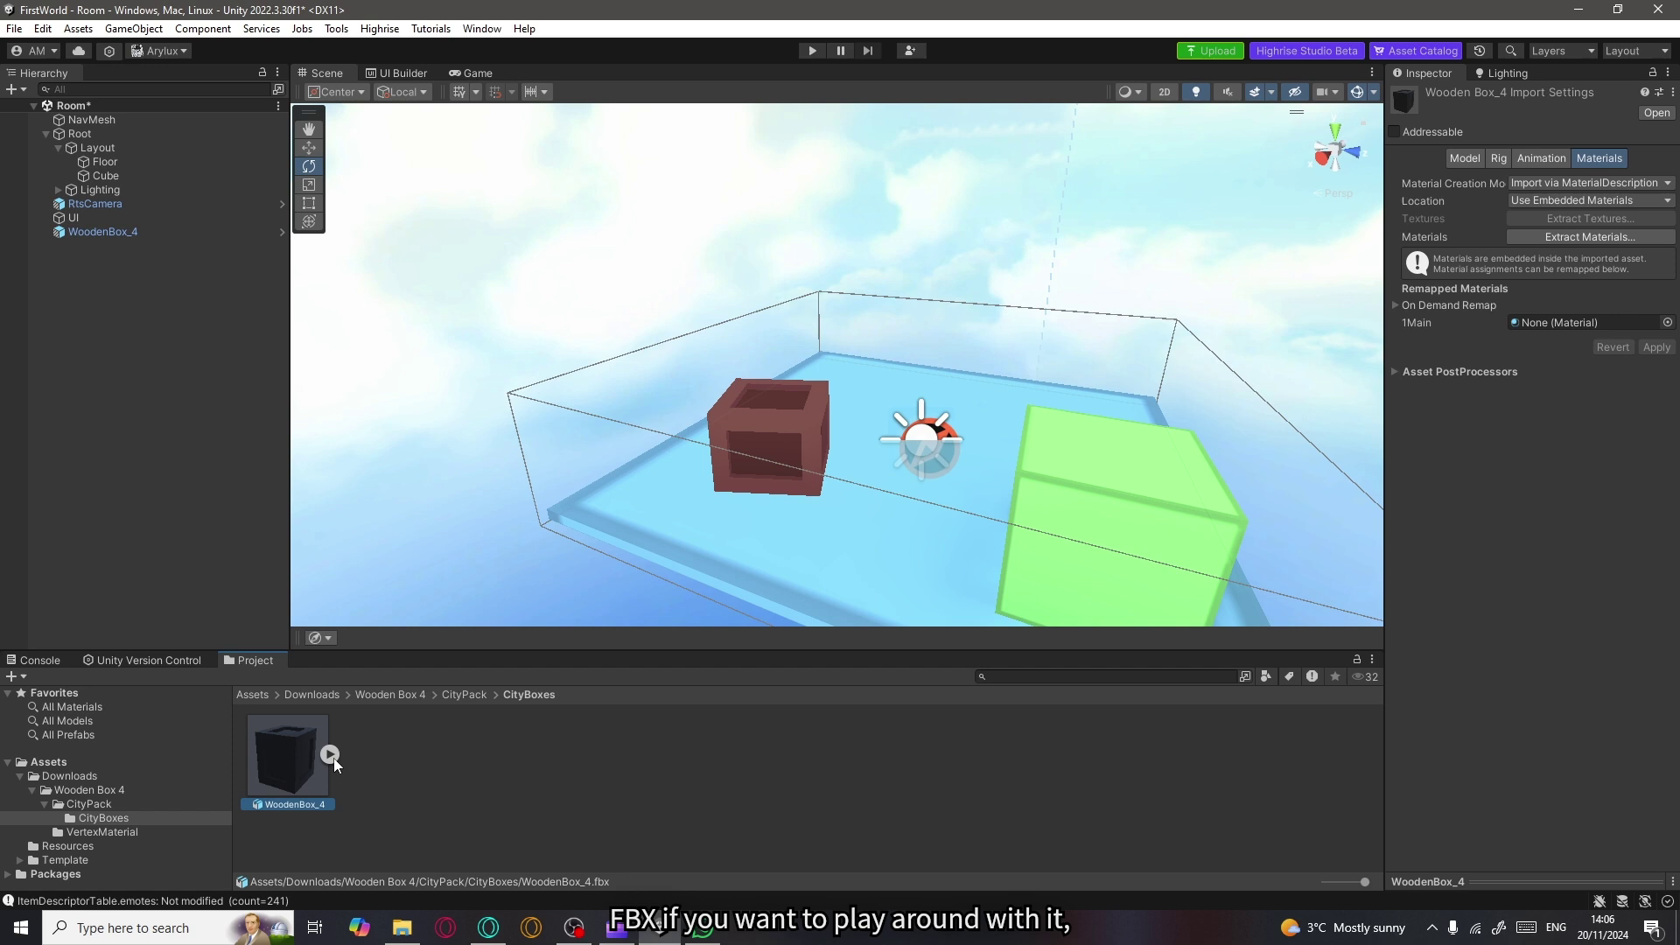
pyautogui.click(391, 697)
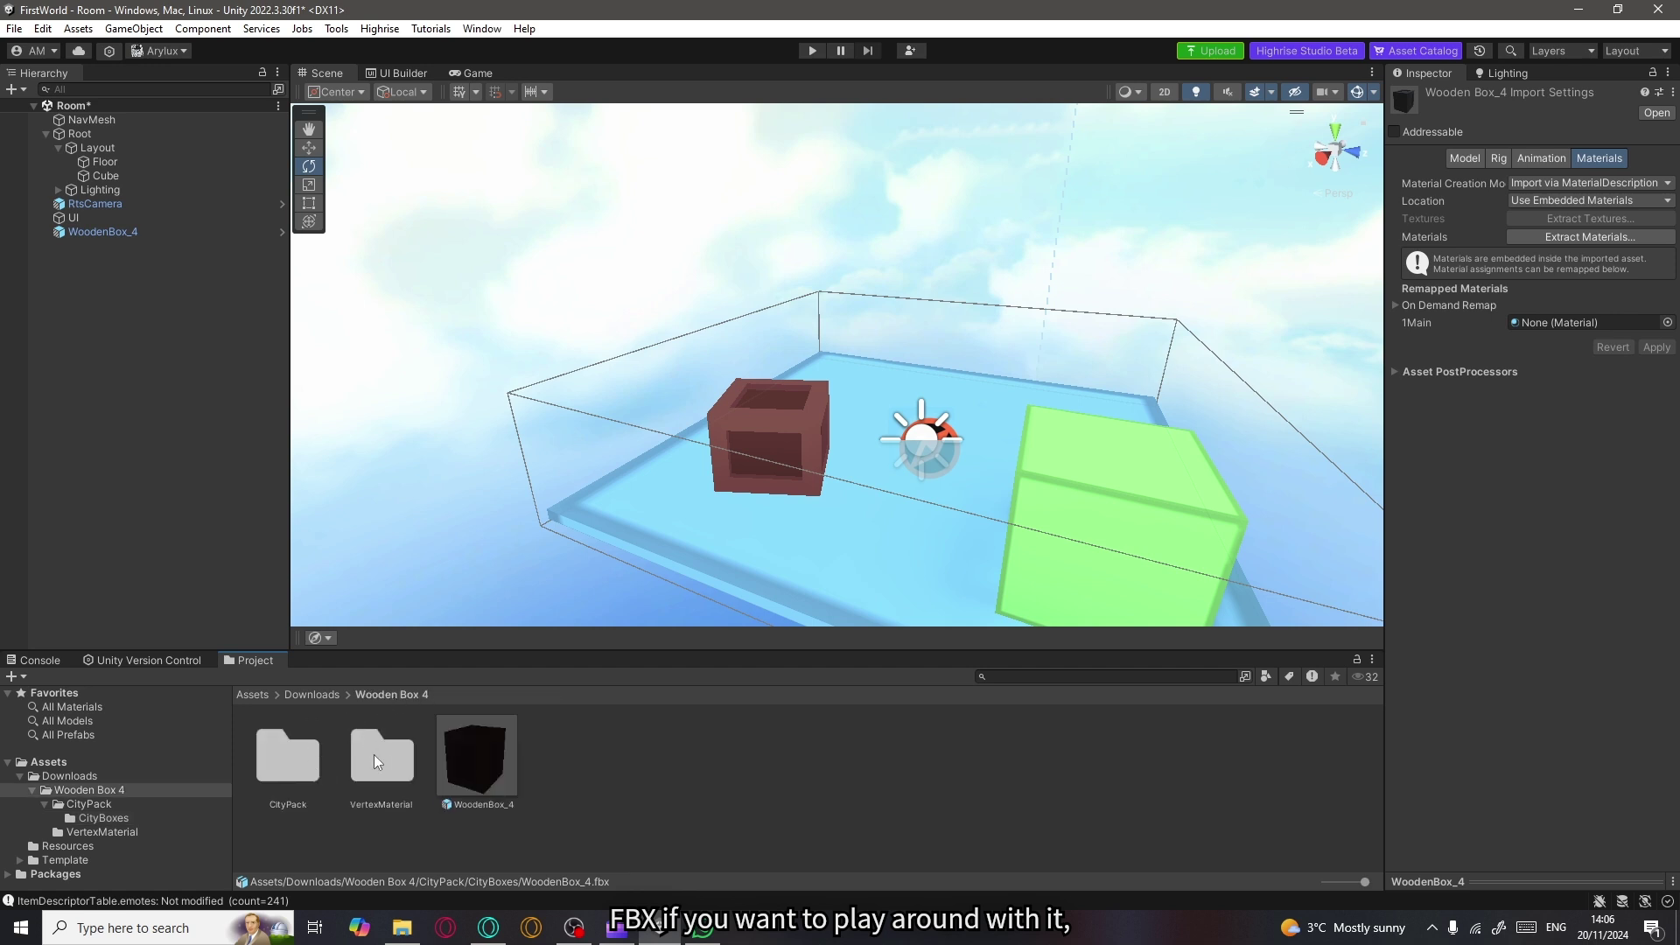
# Add more WoodenBox_4 copies to the scene and rotate the middle one.
pyautogui.moveTo(466, 779); pyautogui.dragTo(821, 549)
pyautogui.moveTo(821, 550); pyautogui.dragTo(821, 550)
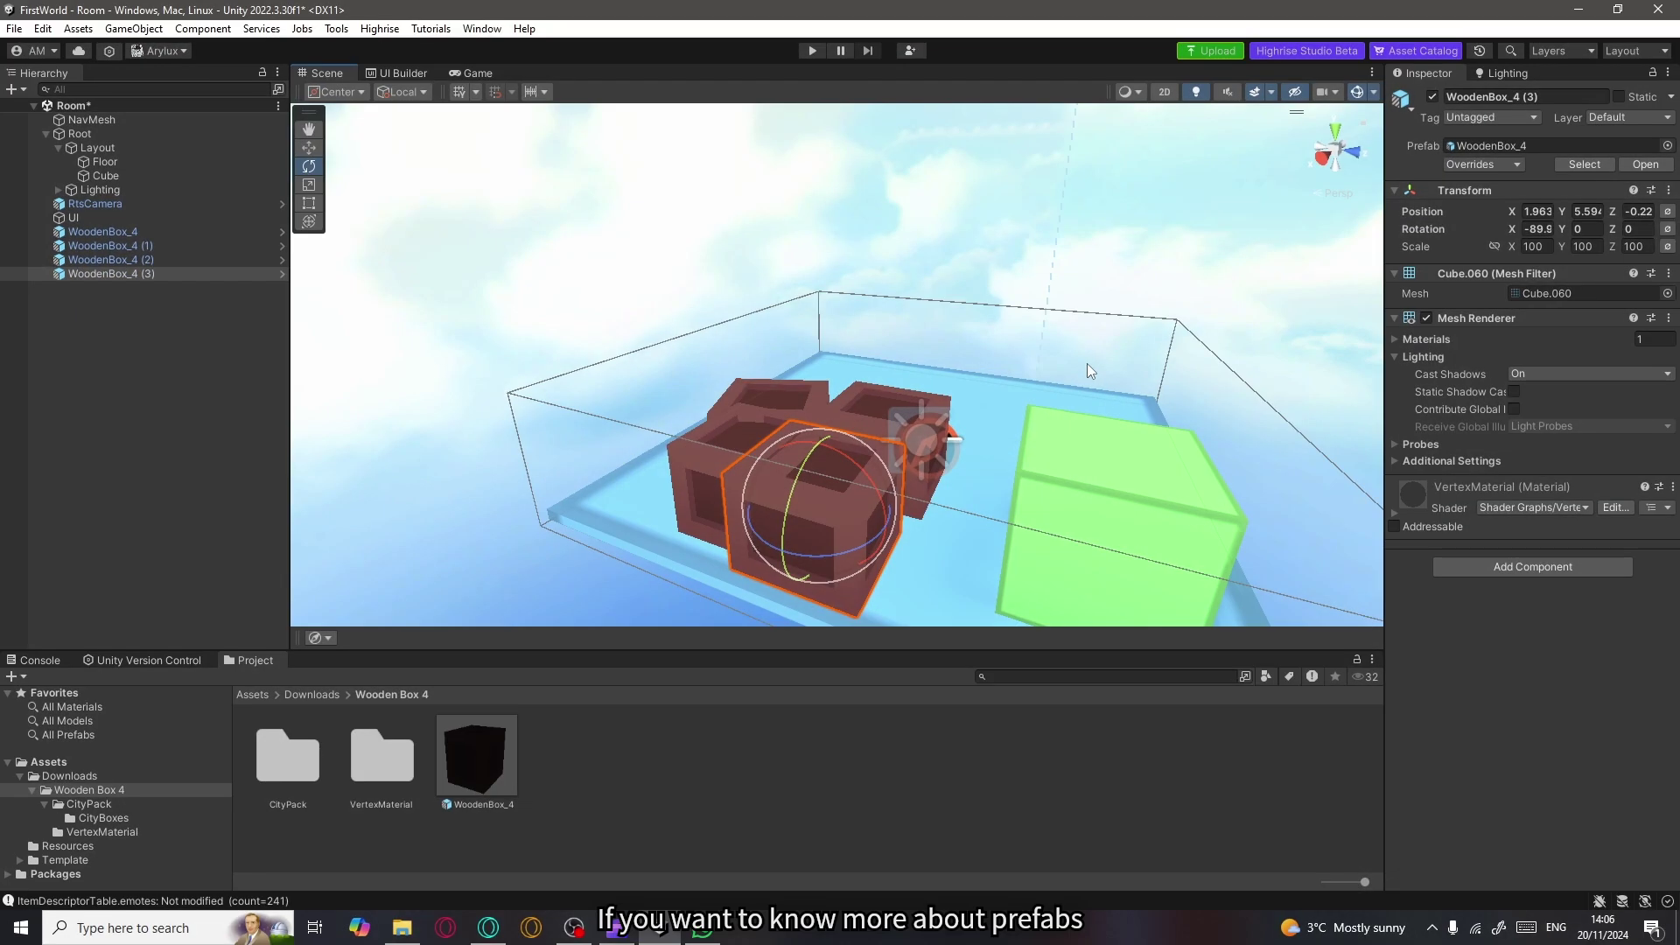
pyautogui.click(733, 448)
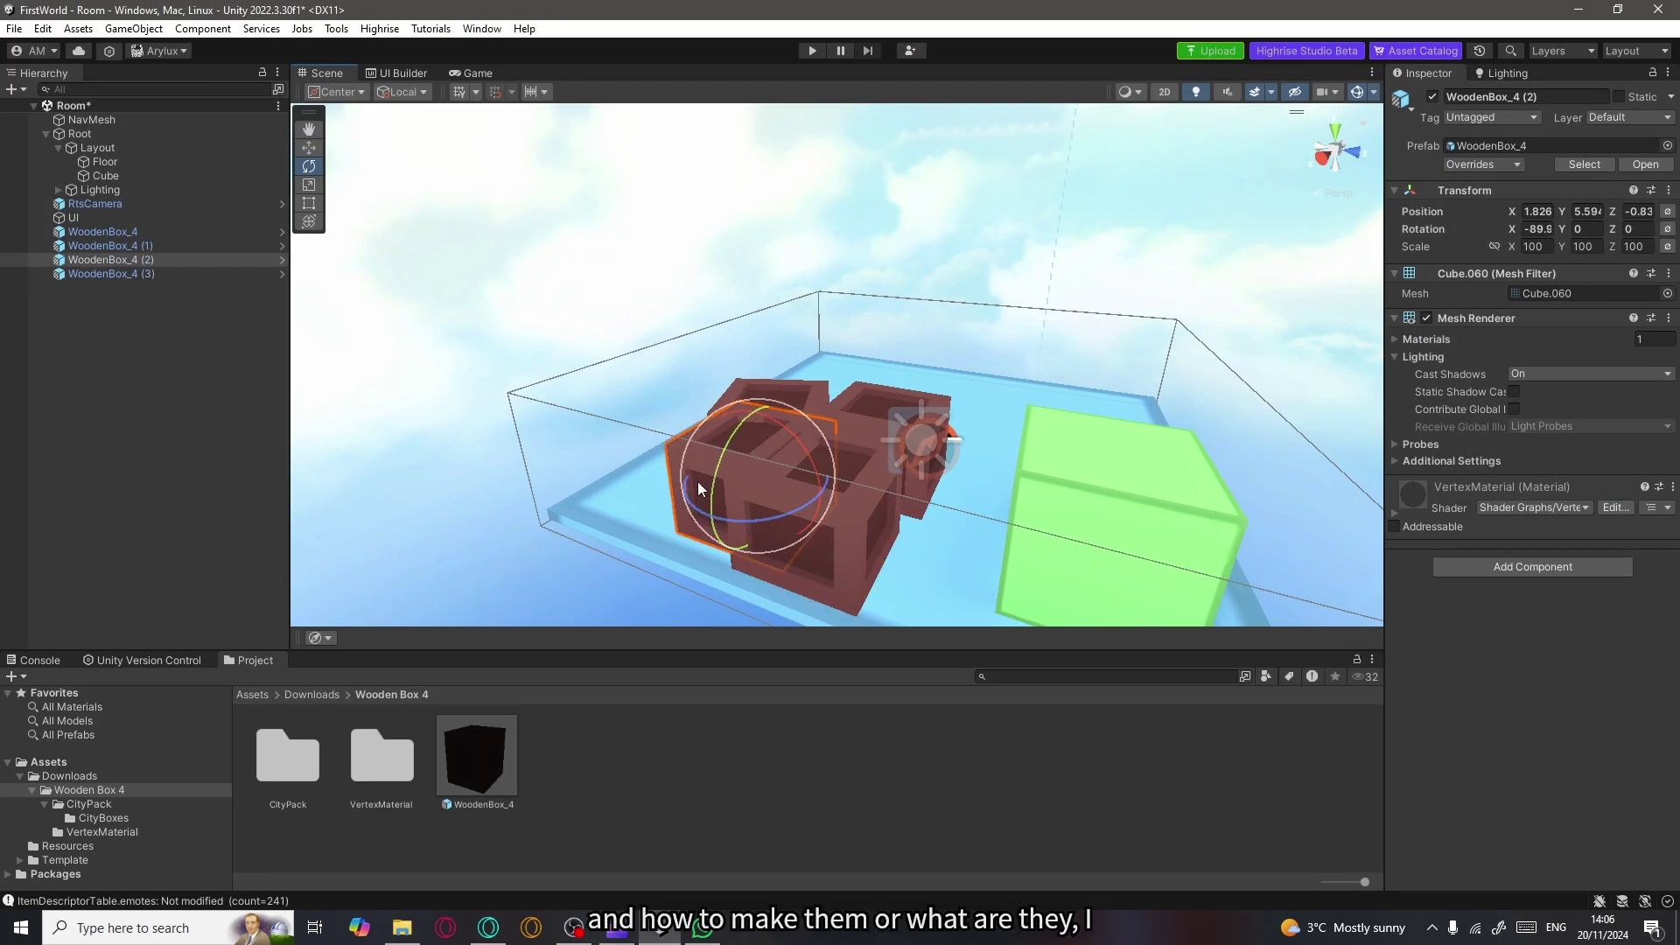
pyautogui.moveTo(754, 516); pyautogui.dragTo(861, 475)
# Delete each wooden box from the scene, leaving the floor selected.
pyautogui.click(875, 532)
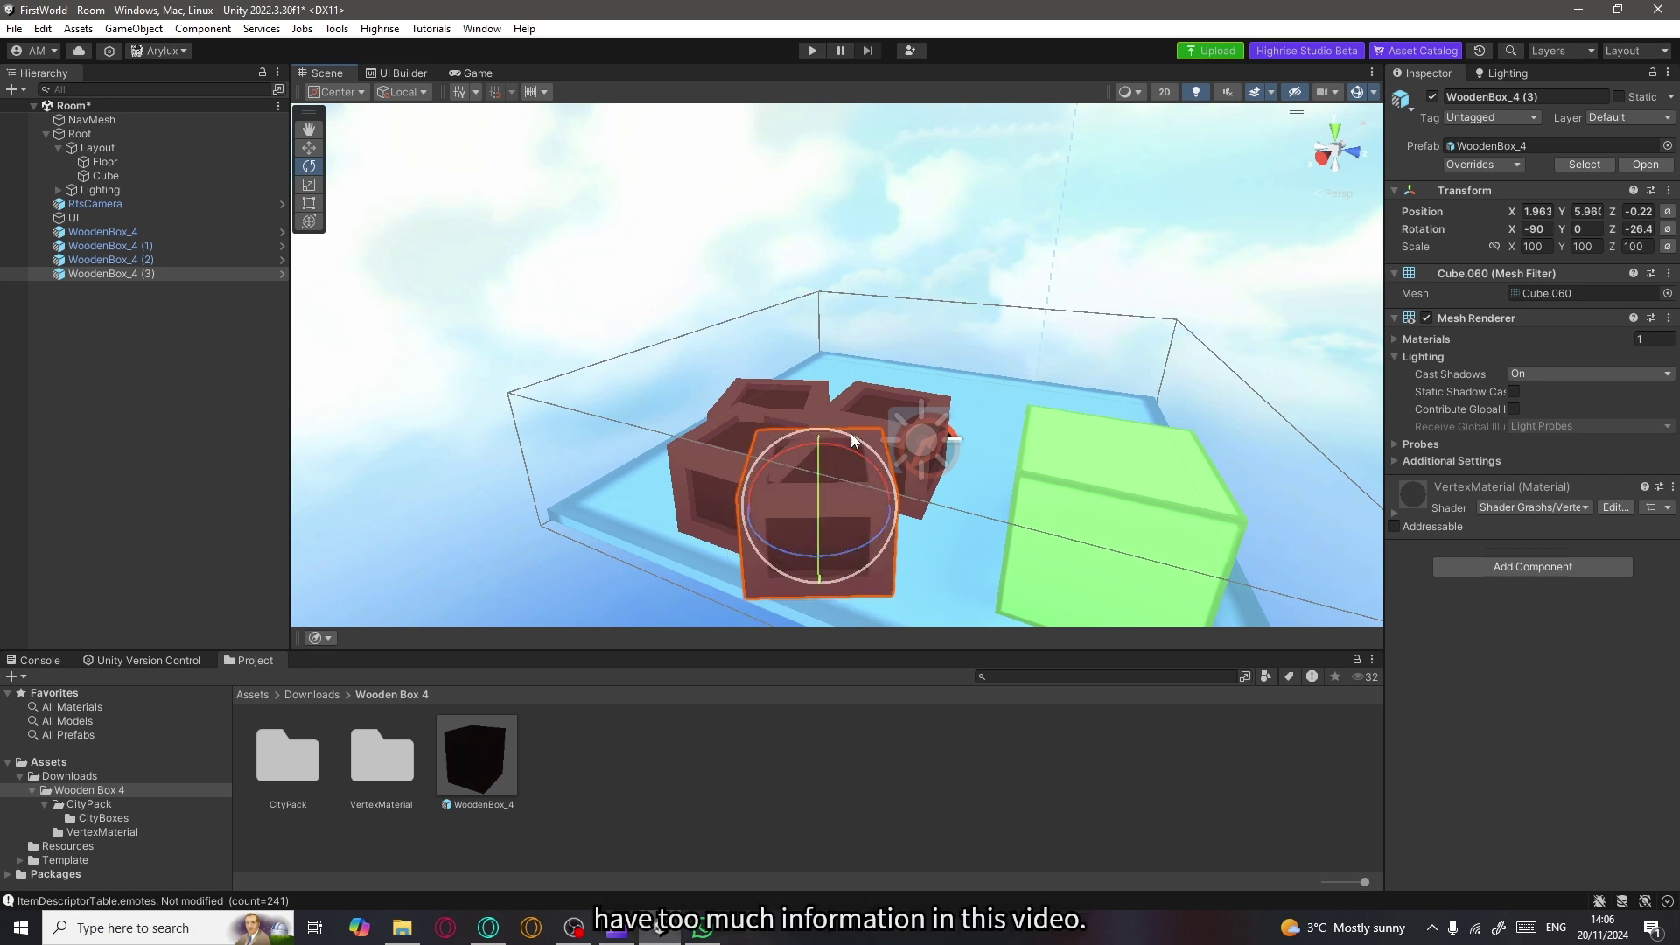
pyautogui.scroll(-5, 983, 385)
pyautogui.scroll(5, 895, 394)
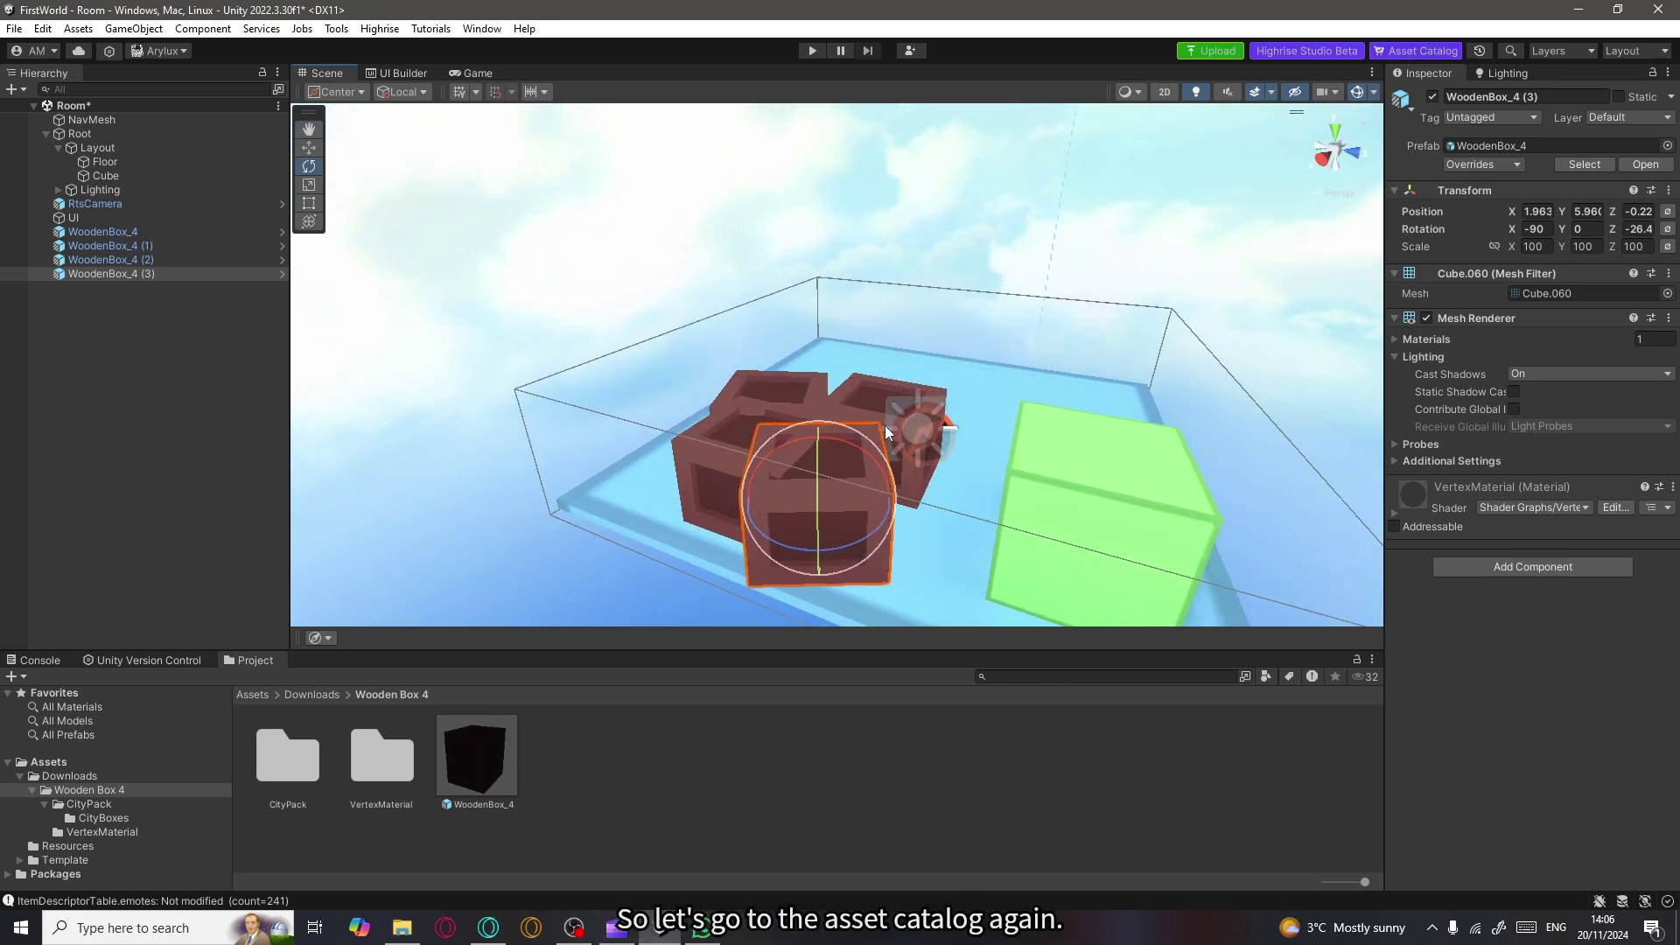
pyautogui.press('Delete')
pyautogui.click(786, 410)
pyautogui.press('Delete')
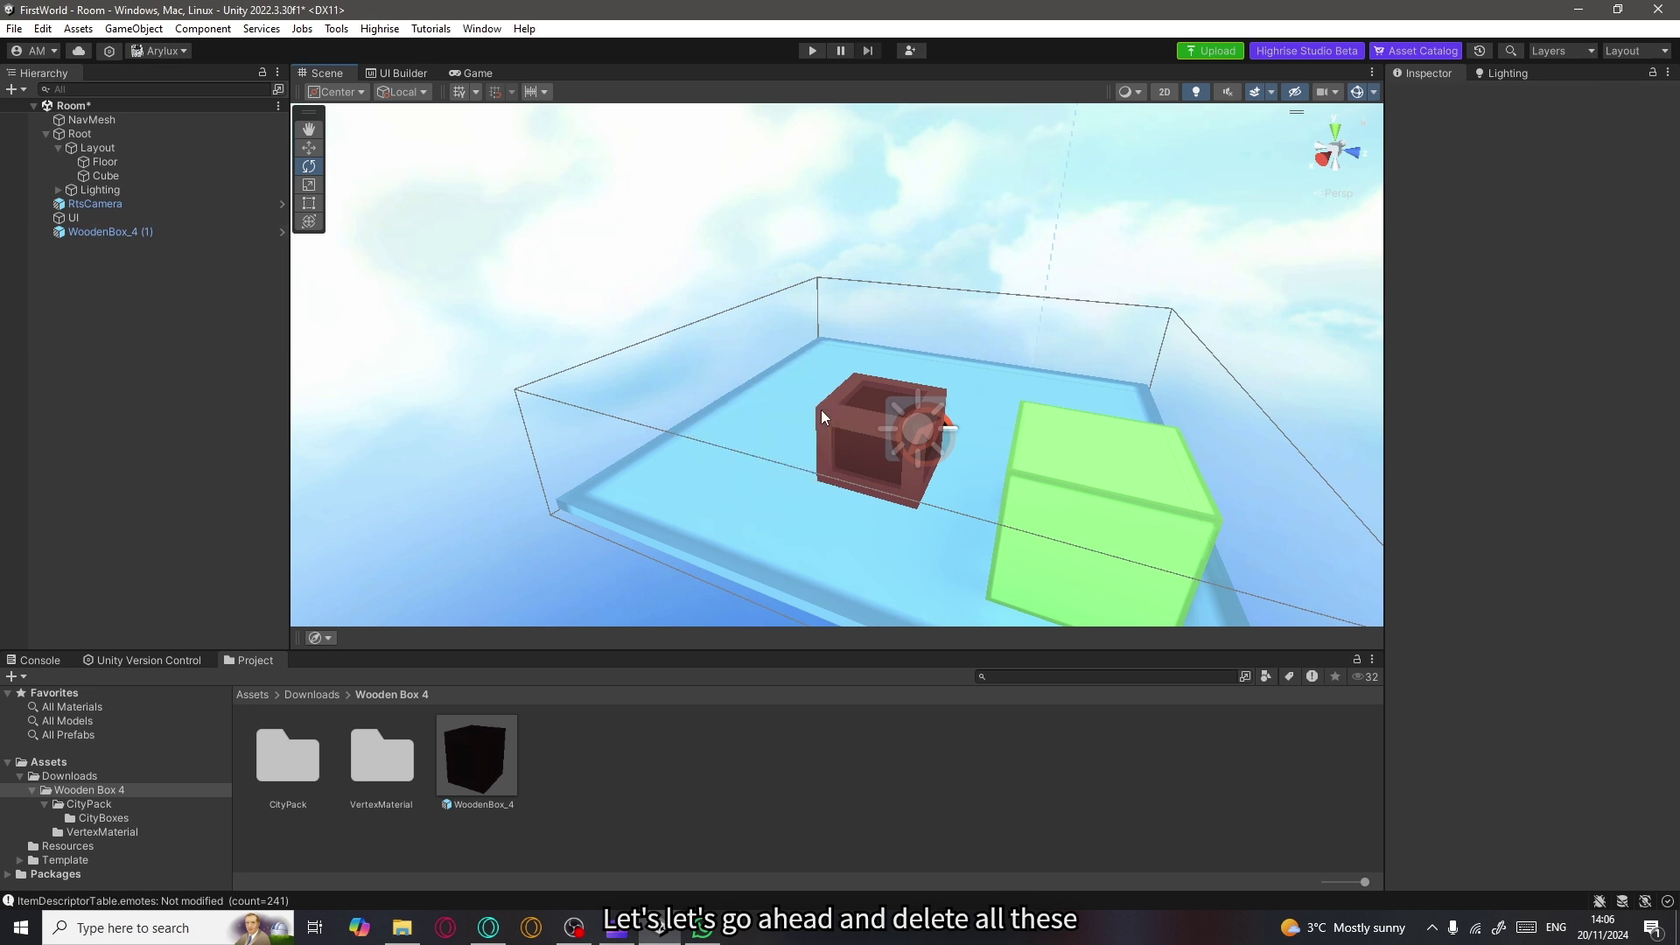
pyautogui.click(840, 417)
pyautogui.press('Delete')
pyautogui.scroll(-2, 786, 464)
pyautogui.scroll(-2, 786, 464)
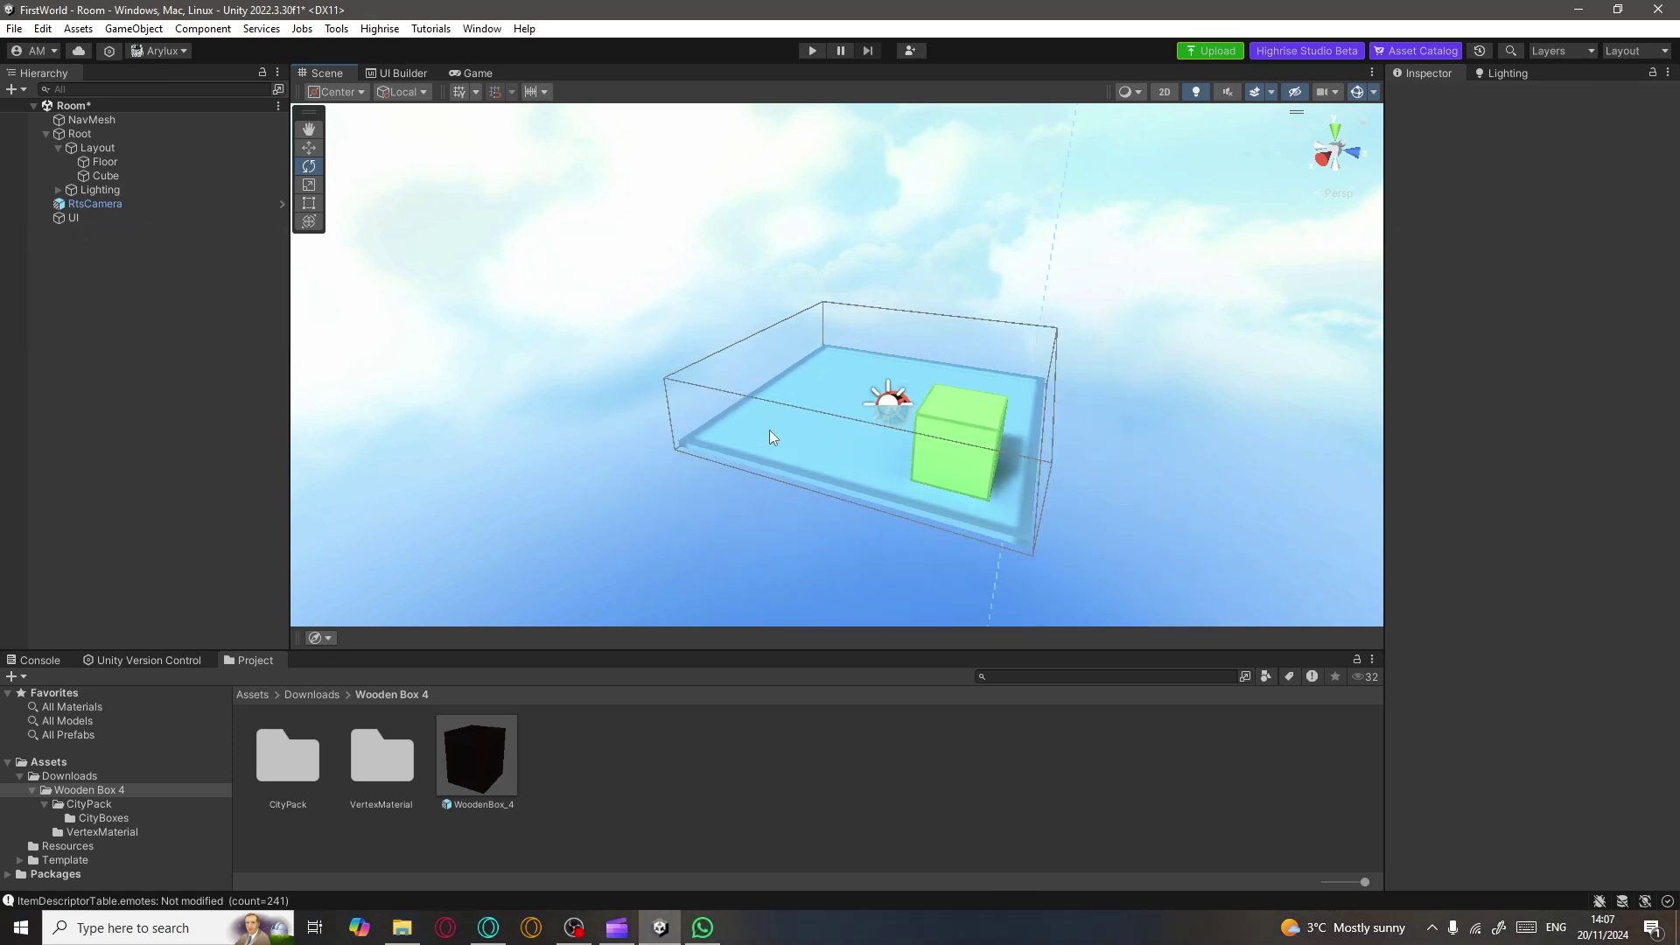
pyautogui.click(869, 436)
# Scale the floor up along its X and Z axes with the scale tool.
pyautogui.scroll(2, 868, 436)
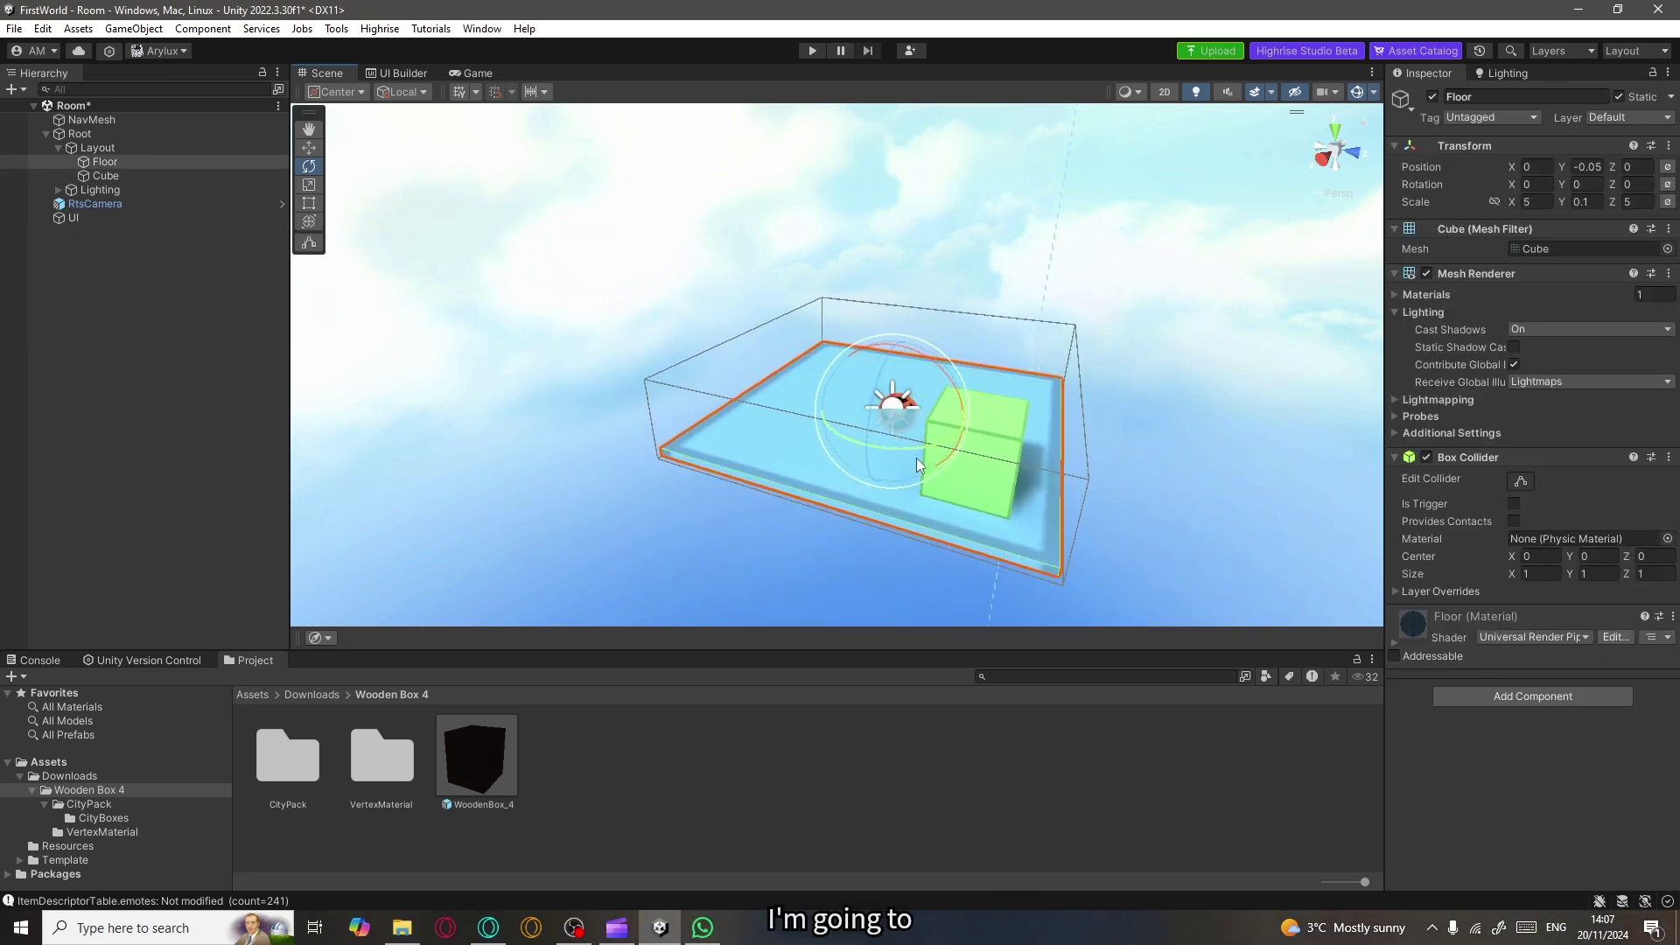
pyautogui.scroll(-1, 916, 458)
pyautogui.press('r')
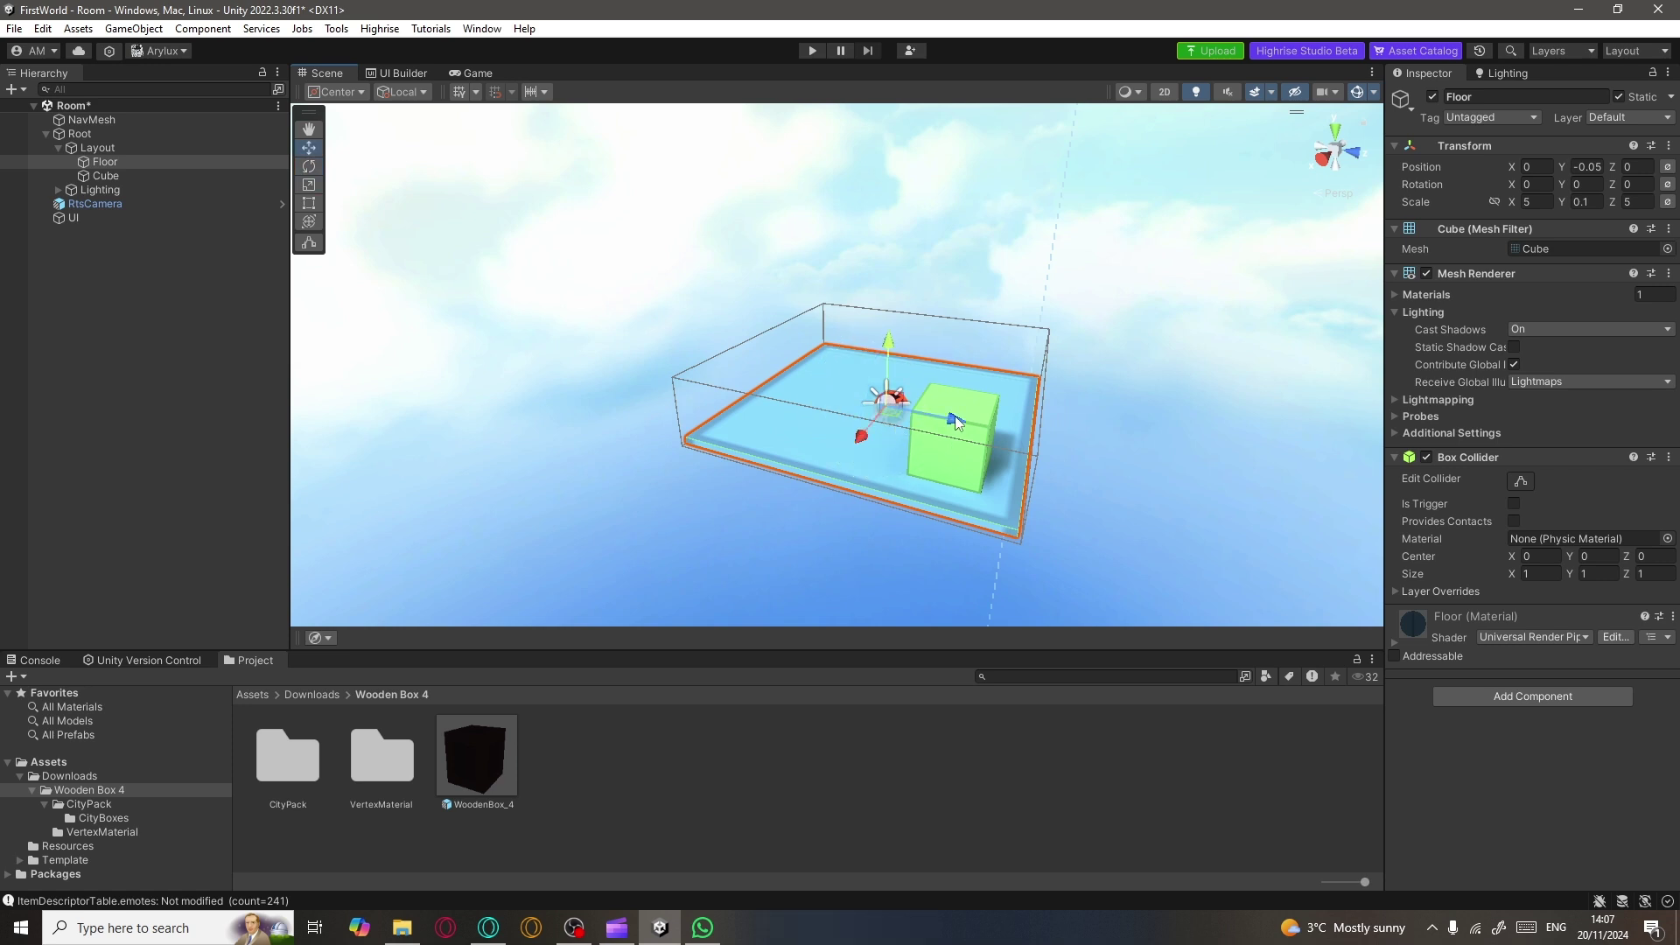
pyautogui.moveTo(956, 425); pyautogui.dragTo(1077, 437)
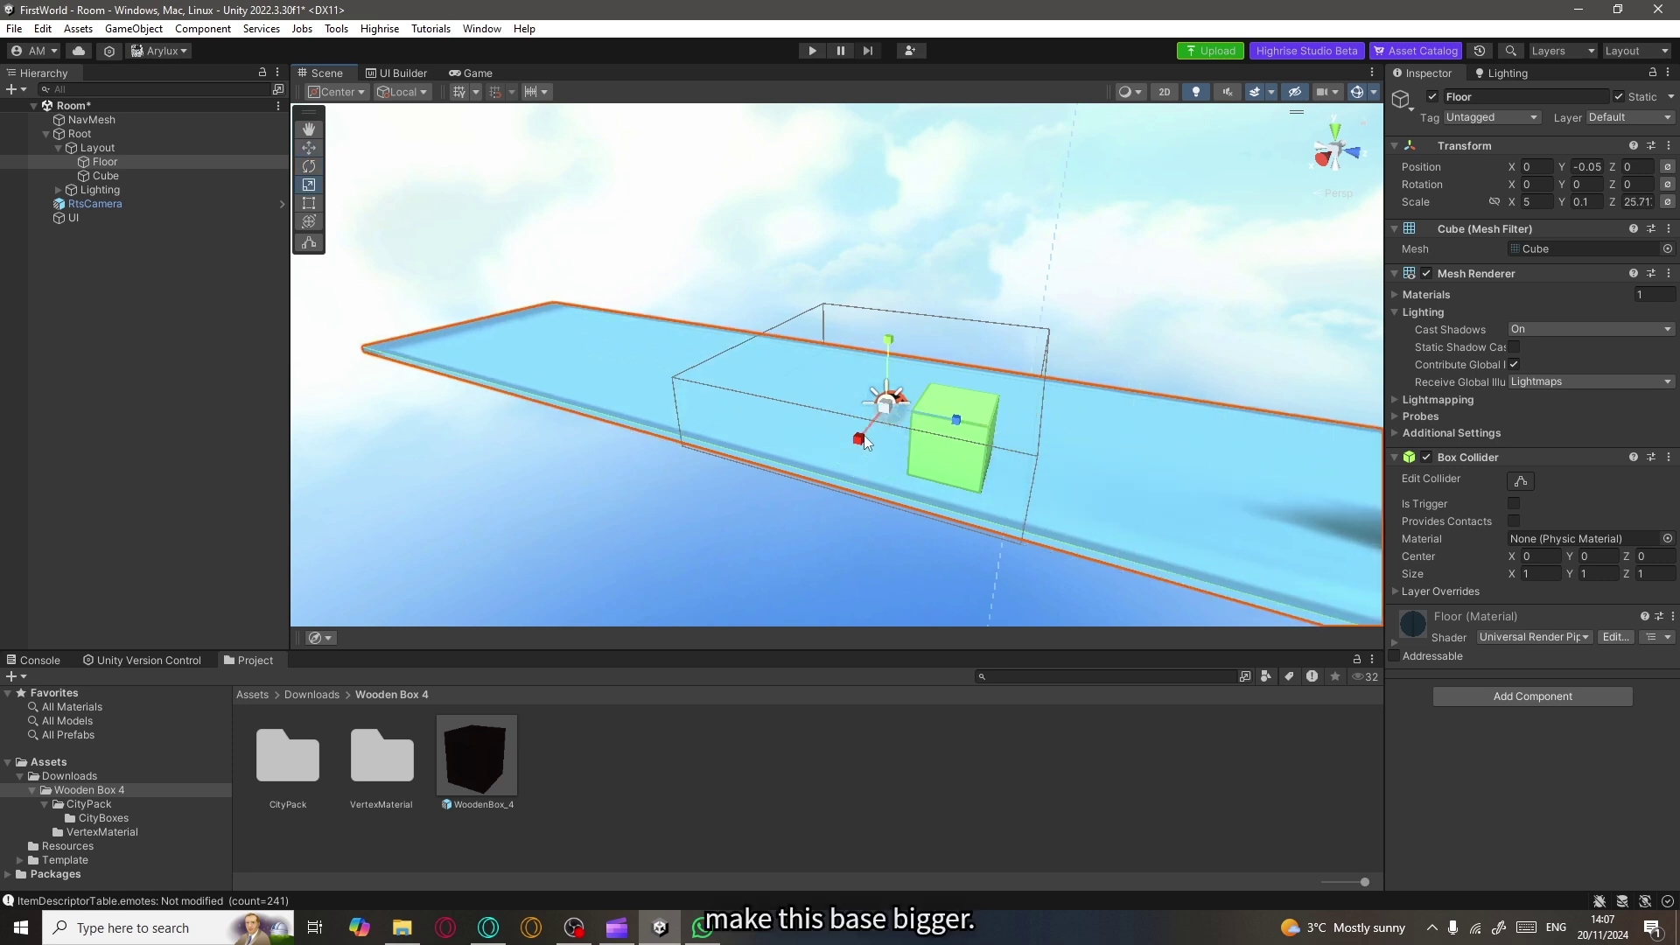
pyautogui.moveTo(859, 439); pyautogui.dragTo(632, 653)
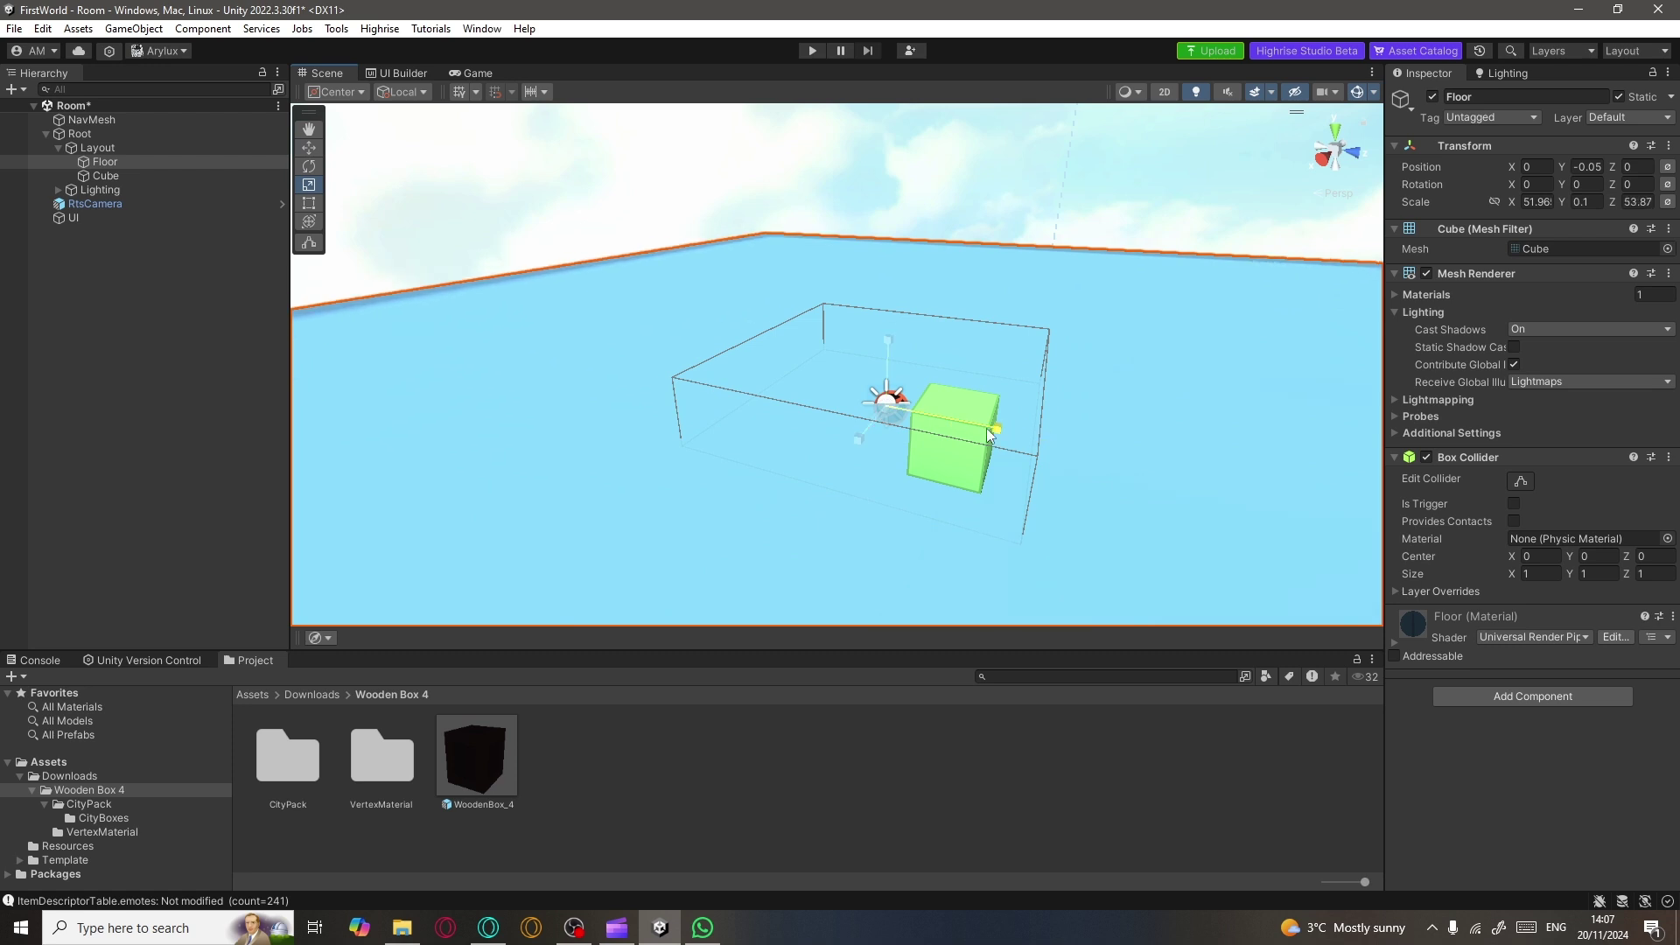
# Delete the green cube from the scene.
pyautogui.scroll(-1, 942, 433)
pyautogui.click(943, 432)
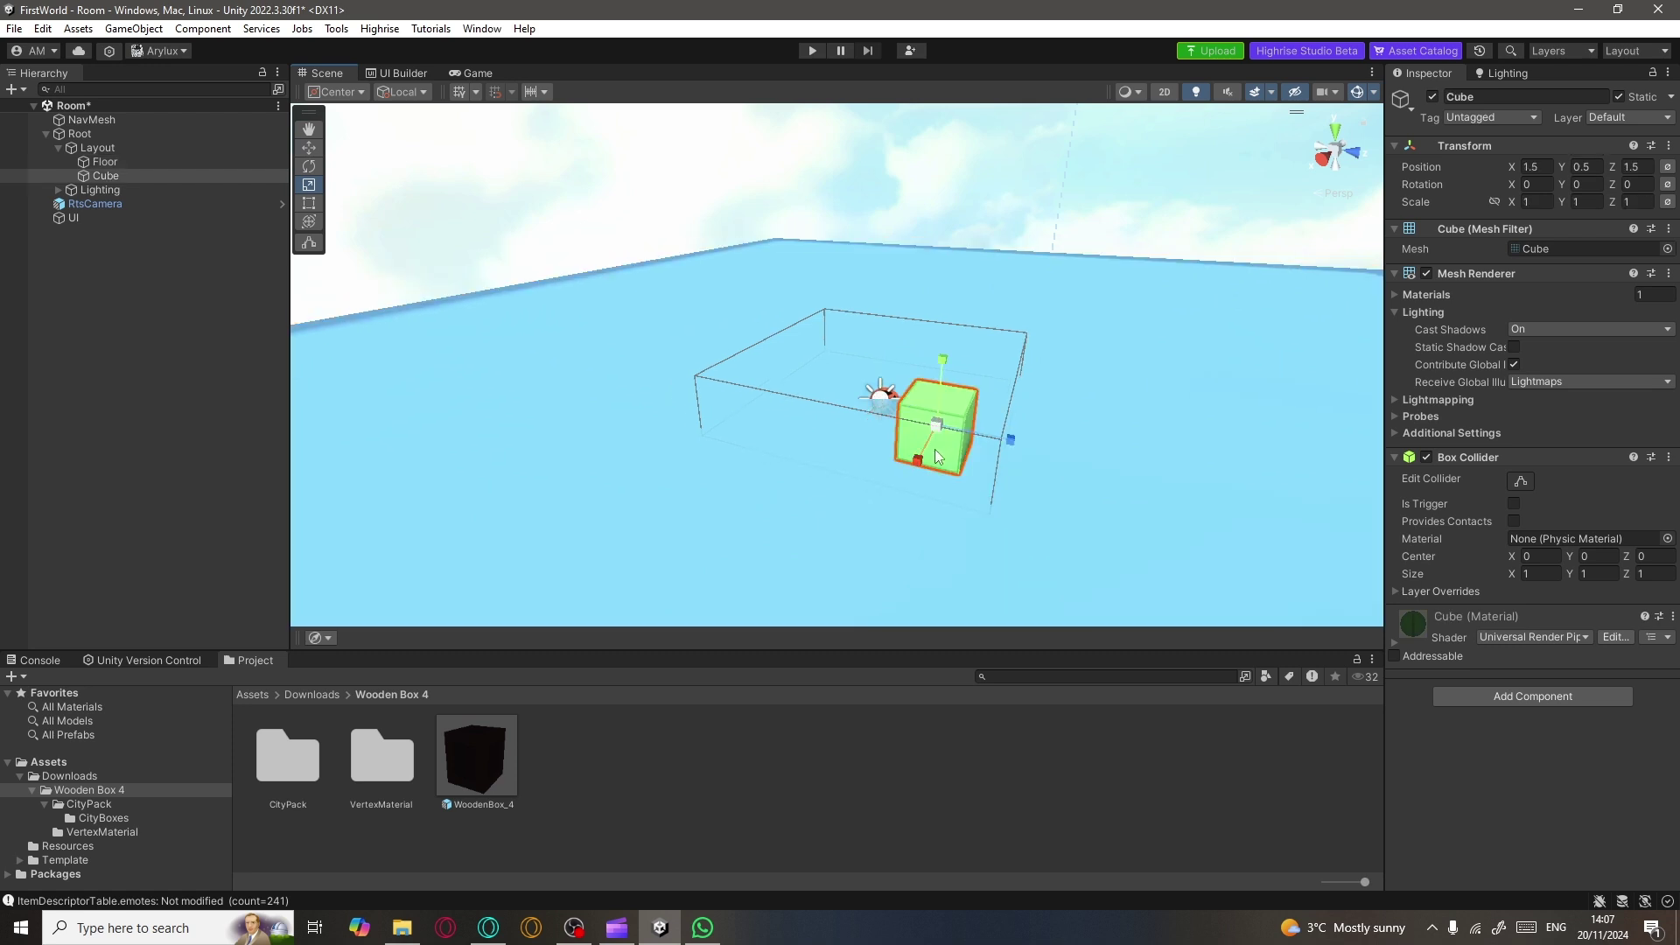
pyautogui.press('Delete')
# Stretch the floor further to about 97.97 by 81.49 scale.
pyautogui.click(947, 422)
pyautogui.moveTo(951, 422); pyautogui.dragTo(1050, 440)
pyautogui.moveTo(851, 433); pyautogui.dragTo(840, 449)
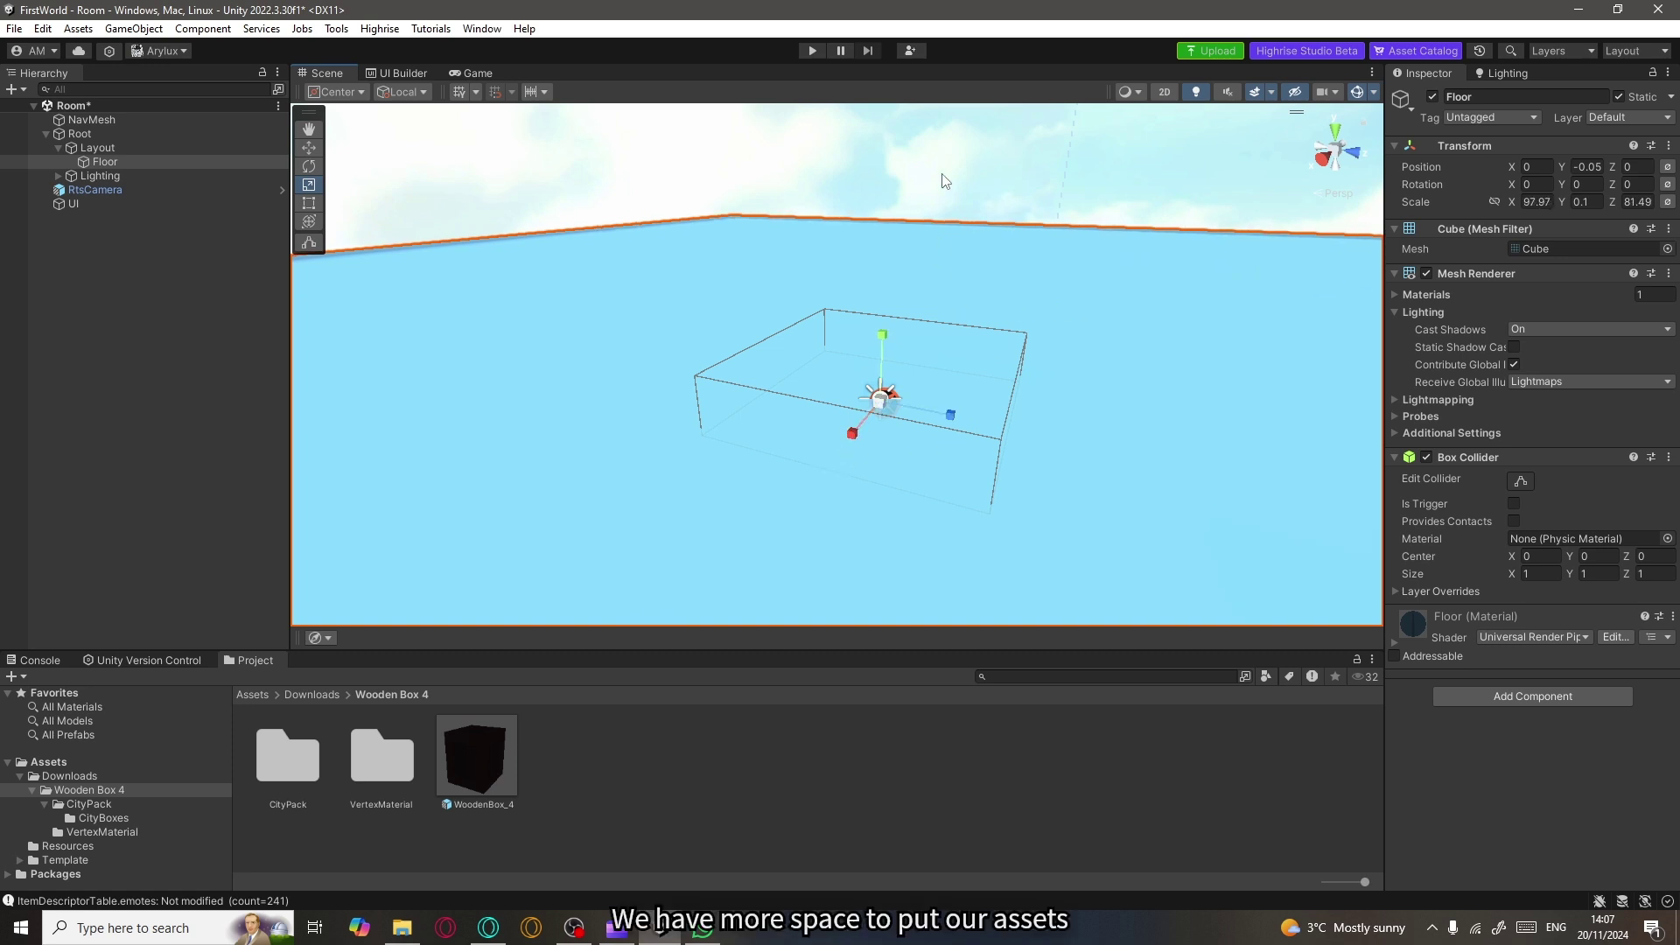
pyautogui.click(944, 166)
pyautogui.scroll(-3, 912, 384)
pyautogui.scroll(-4, 916, 382)
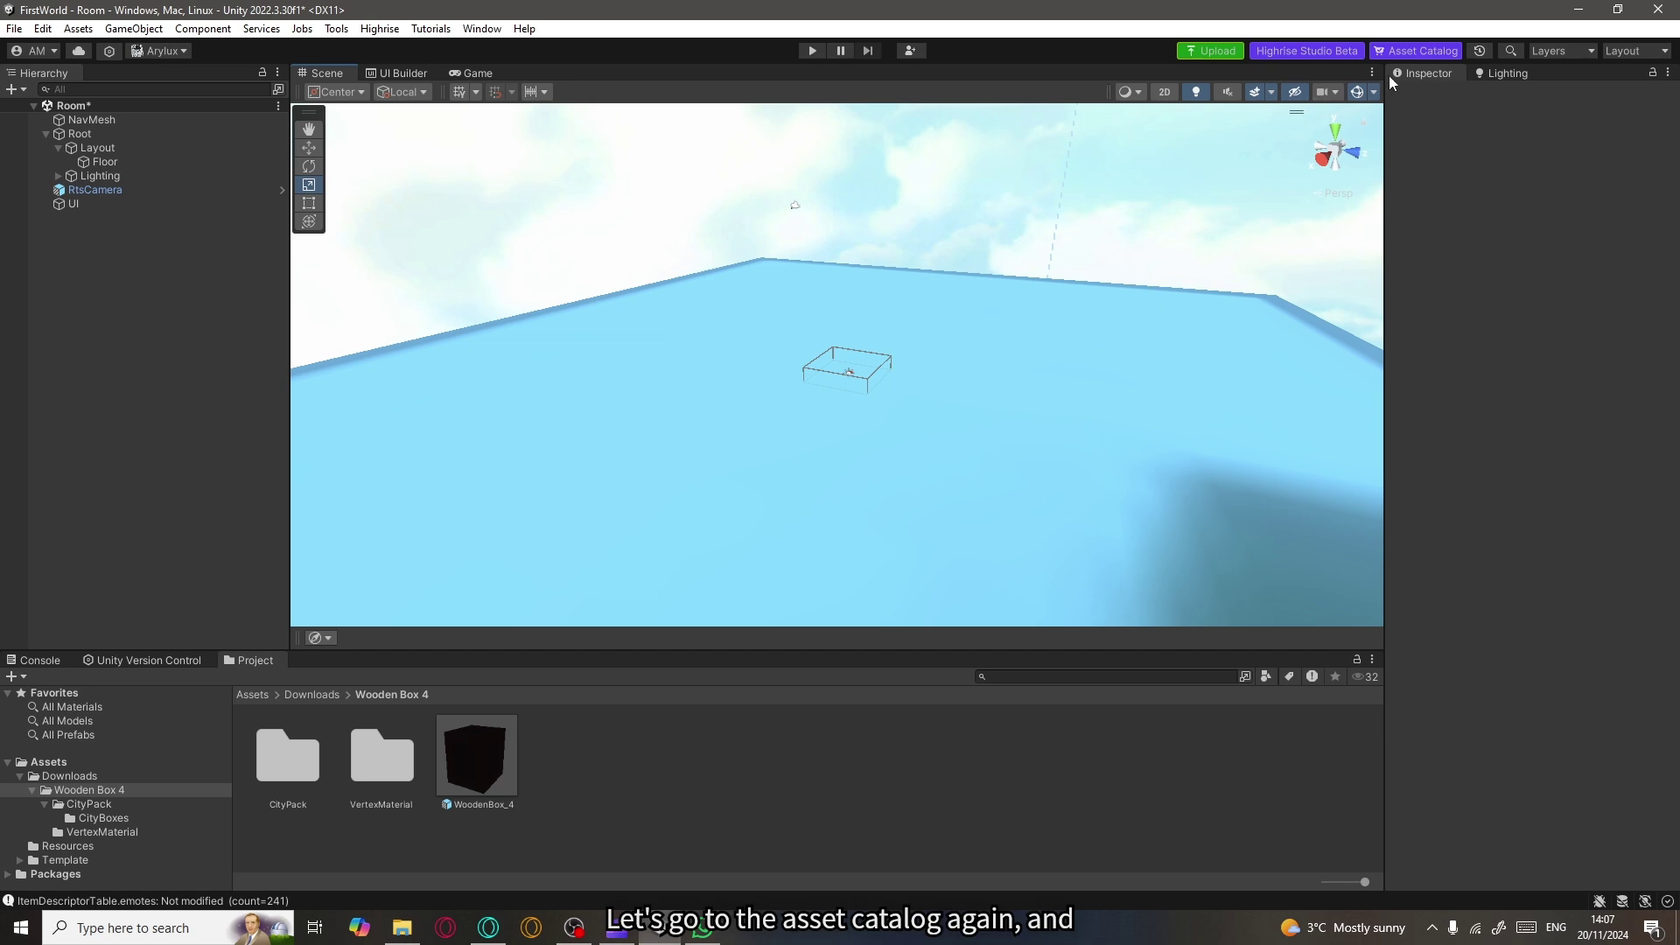
# Download the Prison Low Poly package from the Asset Catalog, then close the catalog.
pyautogui.click(1424, 51)
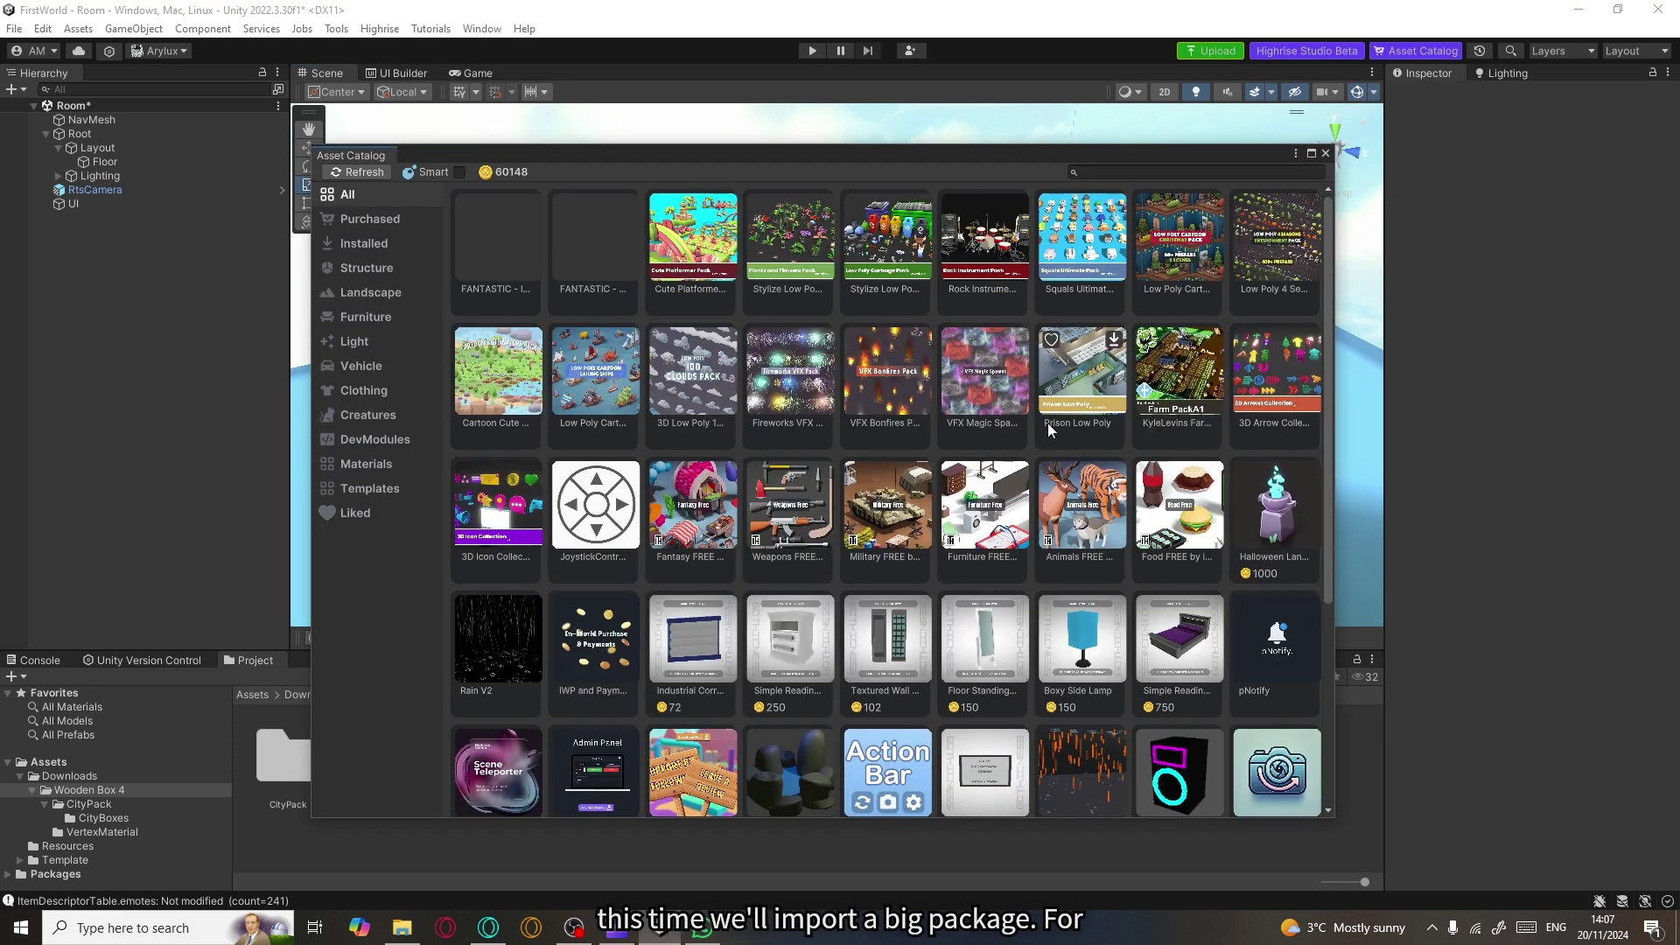
pyautogui.click(1072, 387)
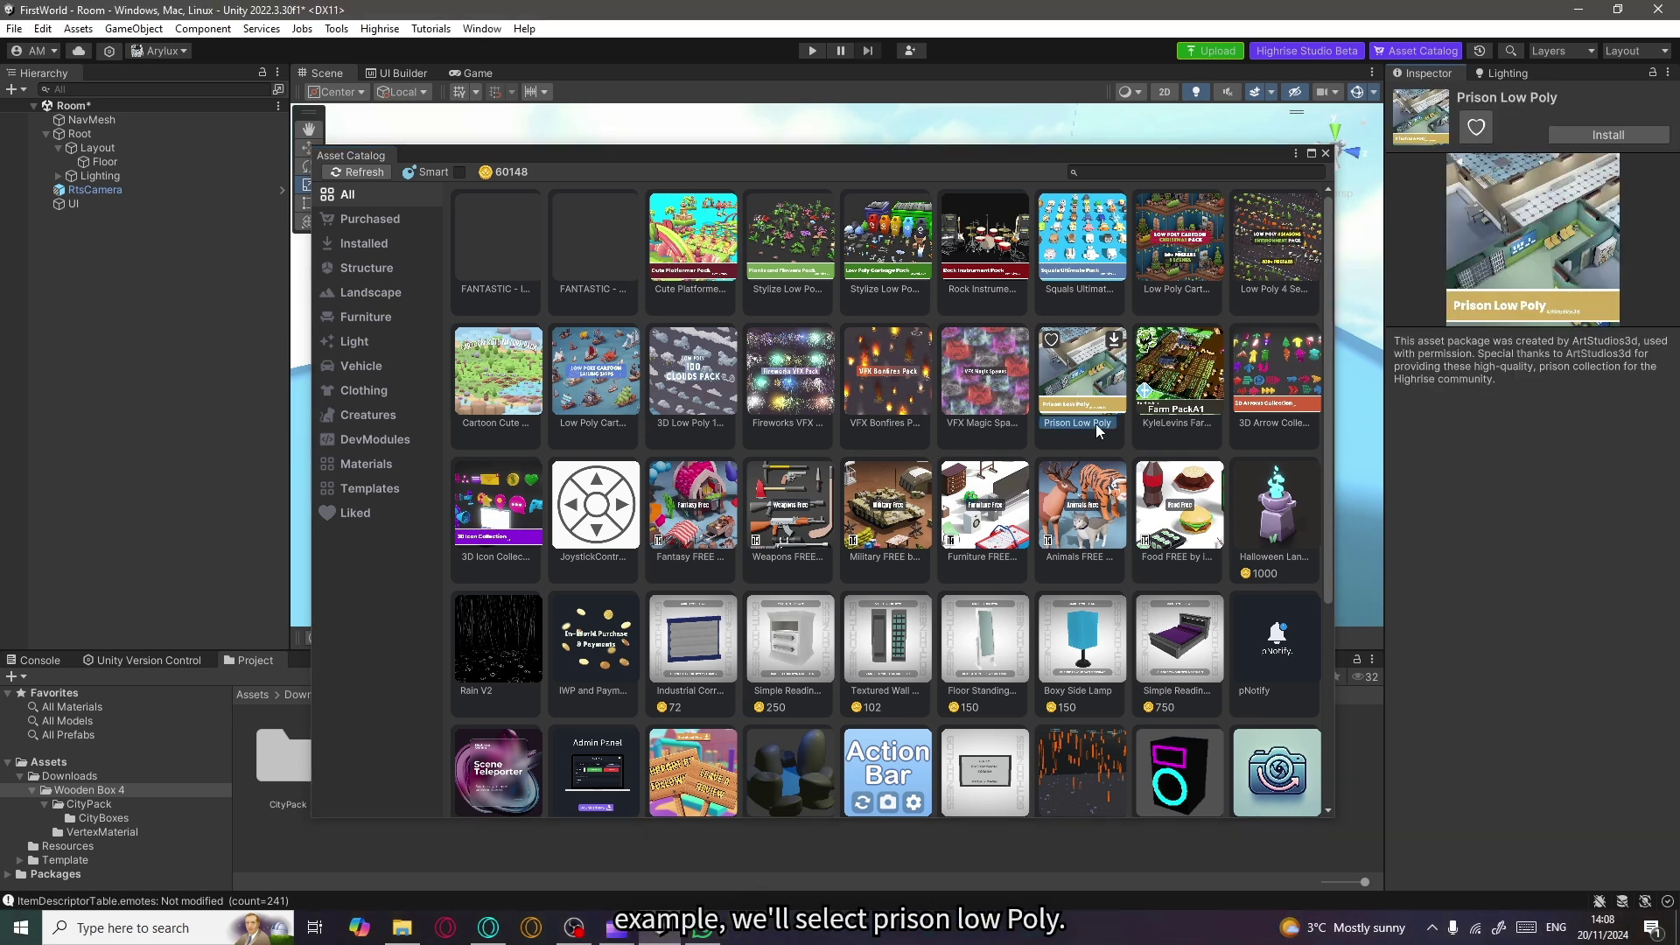
pyautogui.click(1118, 341)
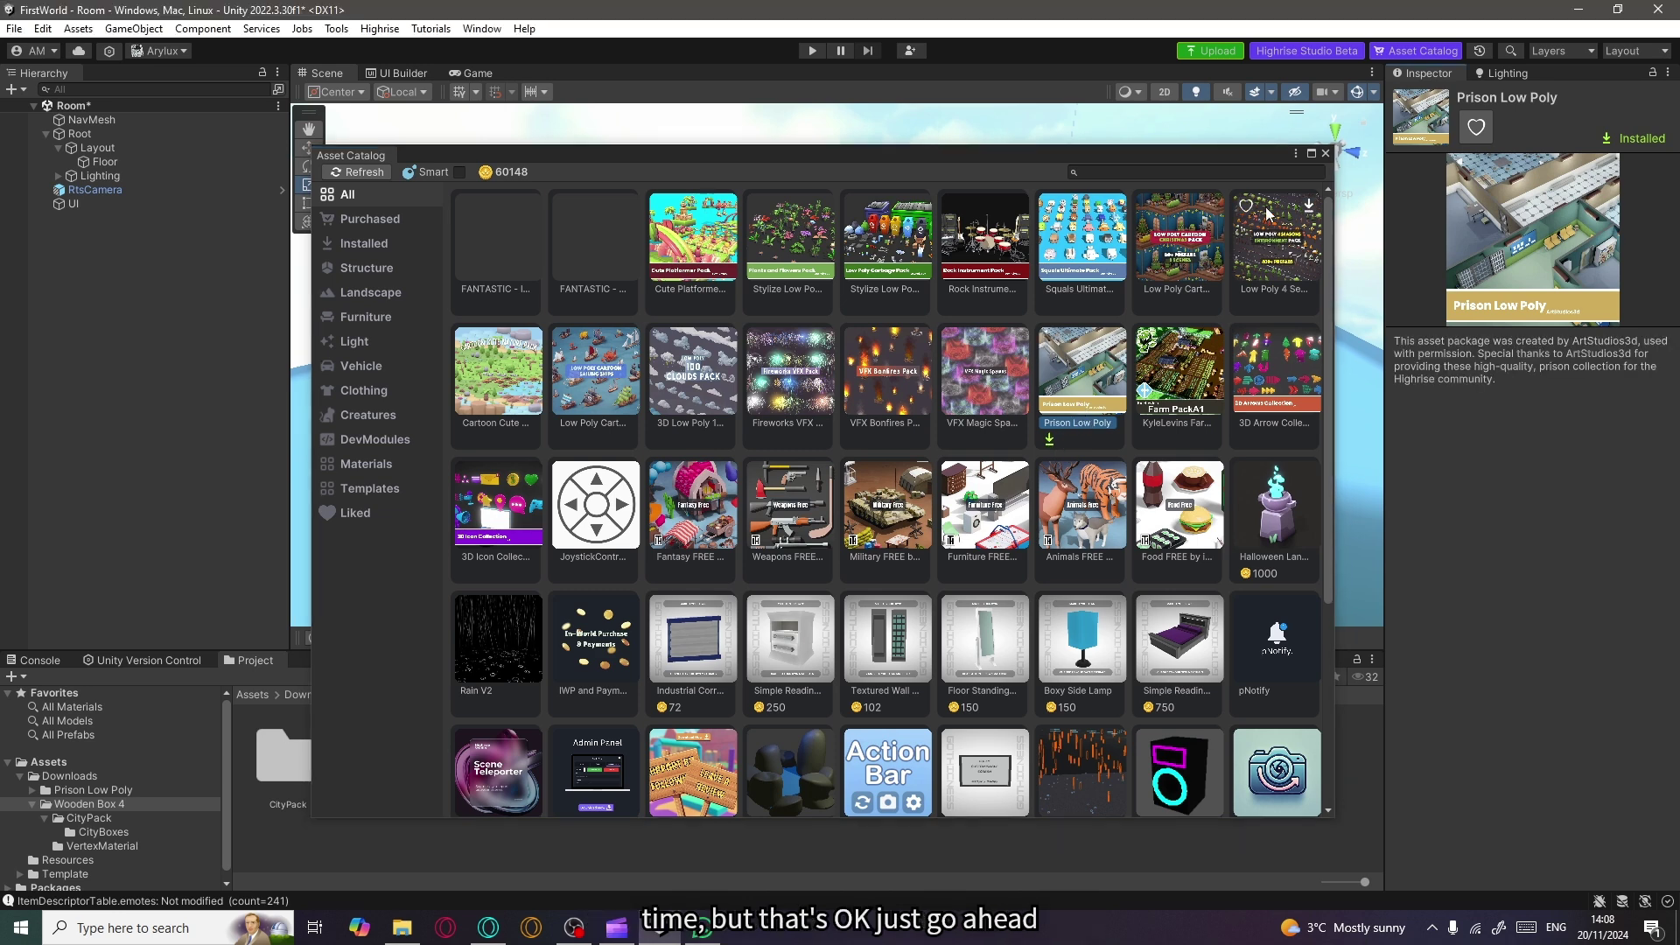
pyautogui.click(1319, 156)
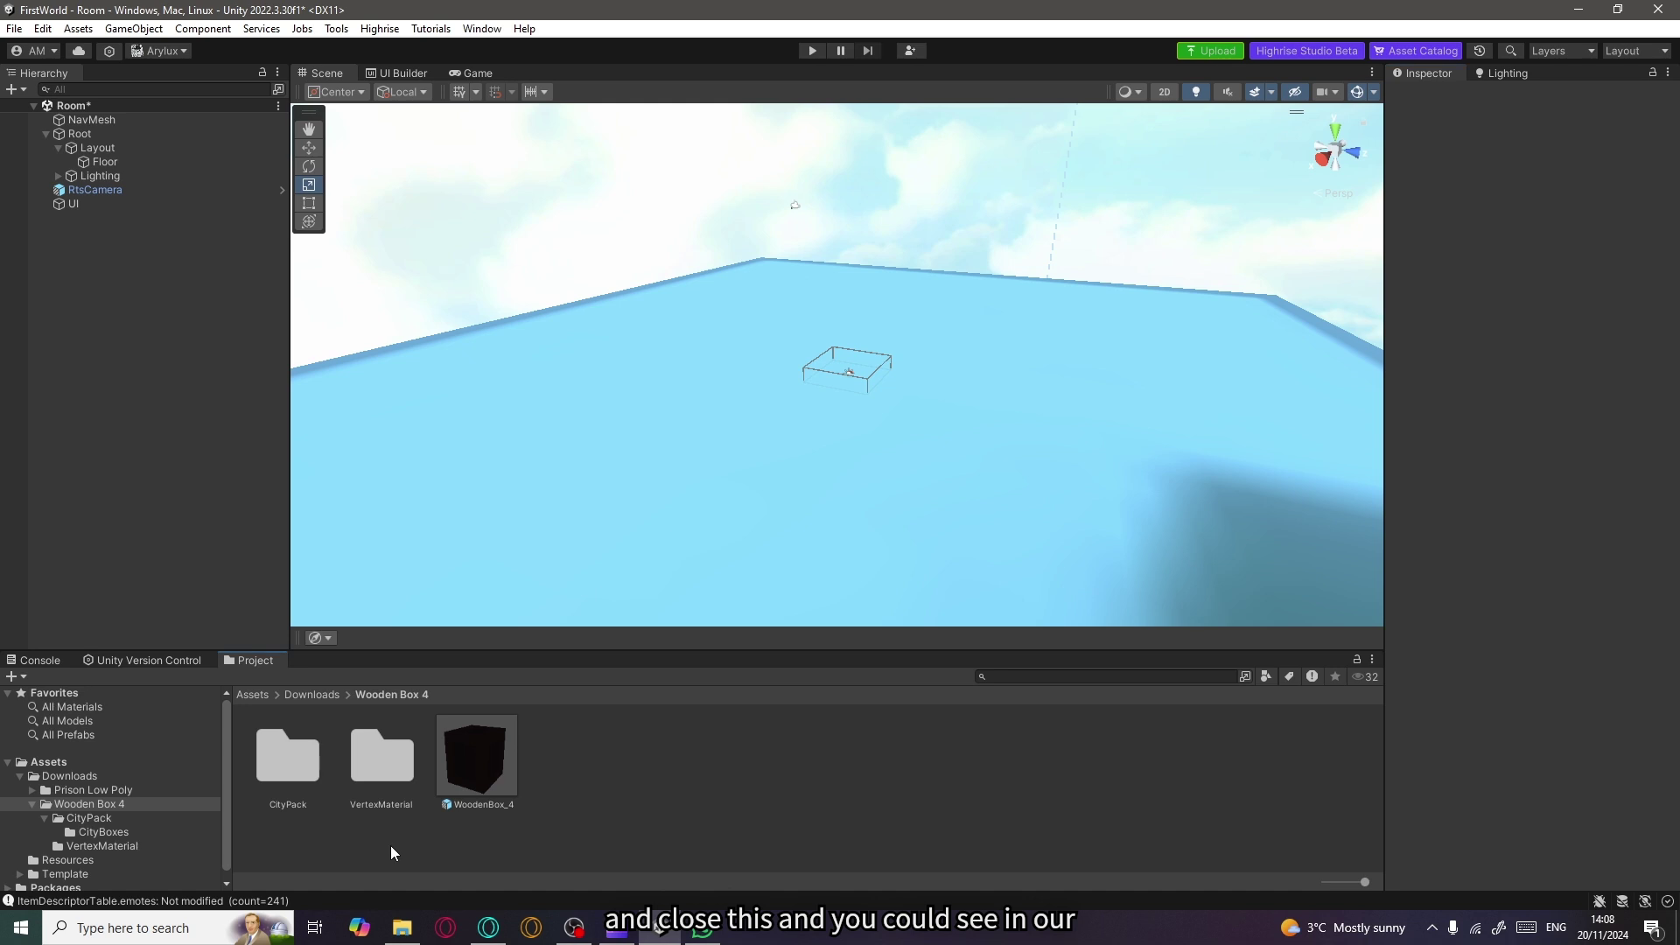
# Open Downloads > Prison Low Poly > Prefabs and enlarge the asset browser.
pyautogui.click(274, 696)
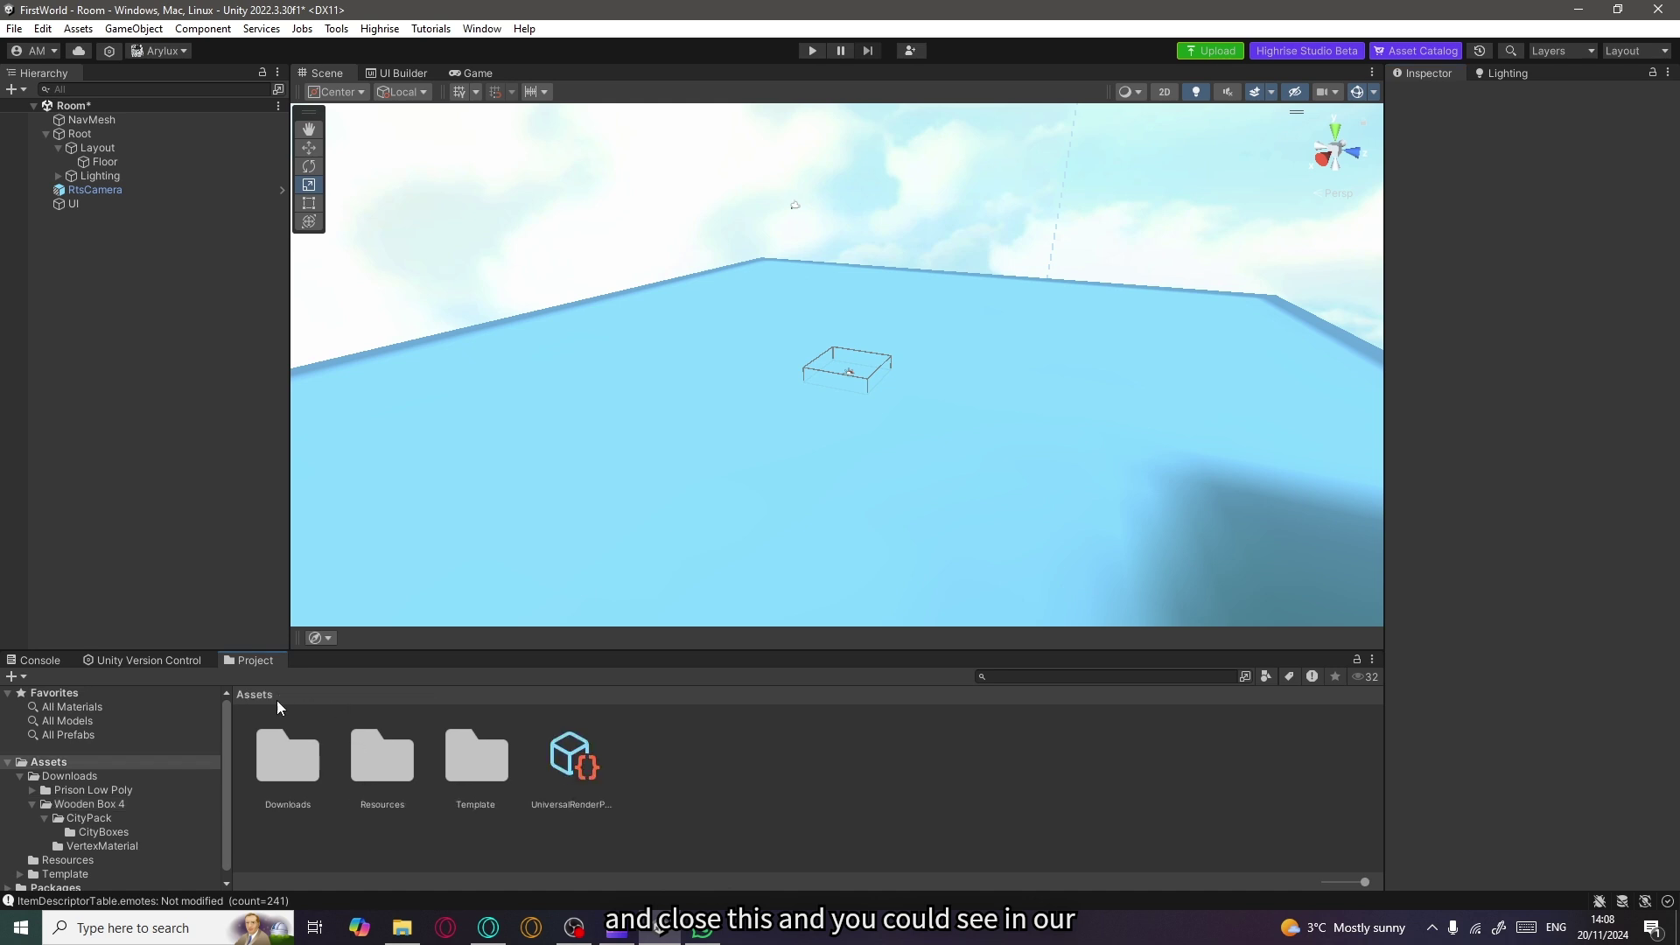
pyautogui.doubleClick(292, 758)
pyautogui.click(308, 772)
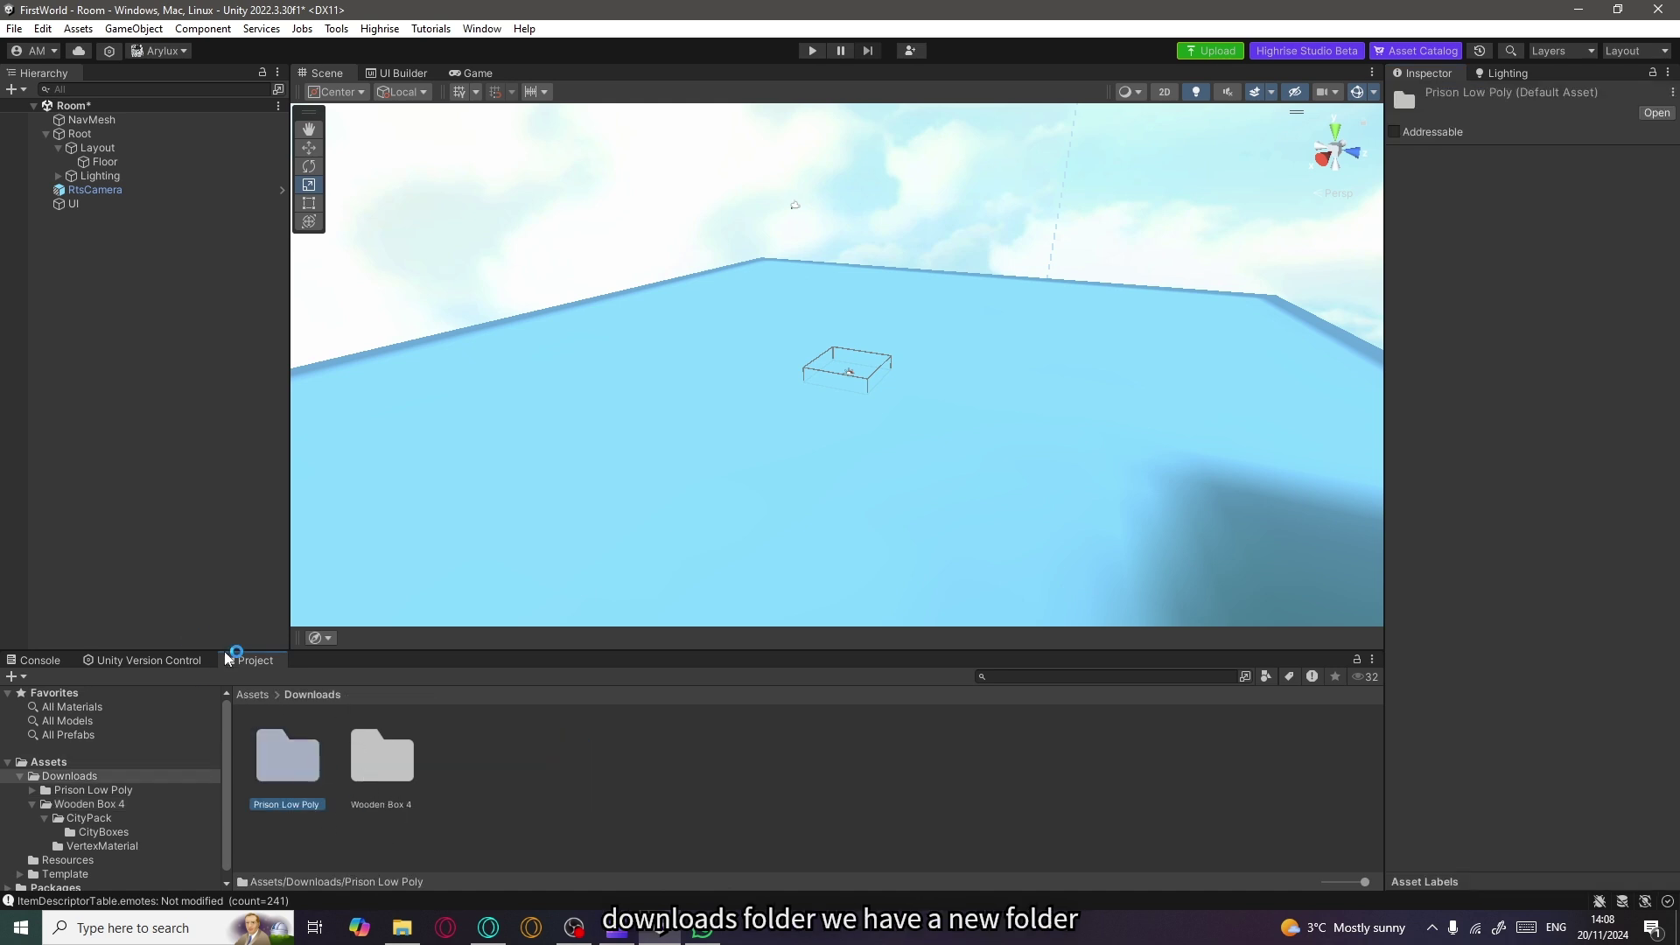
pyautogui.doubleClick(273, 772)
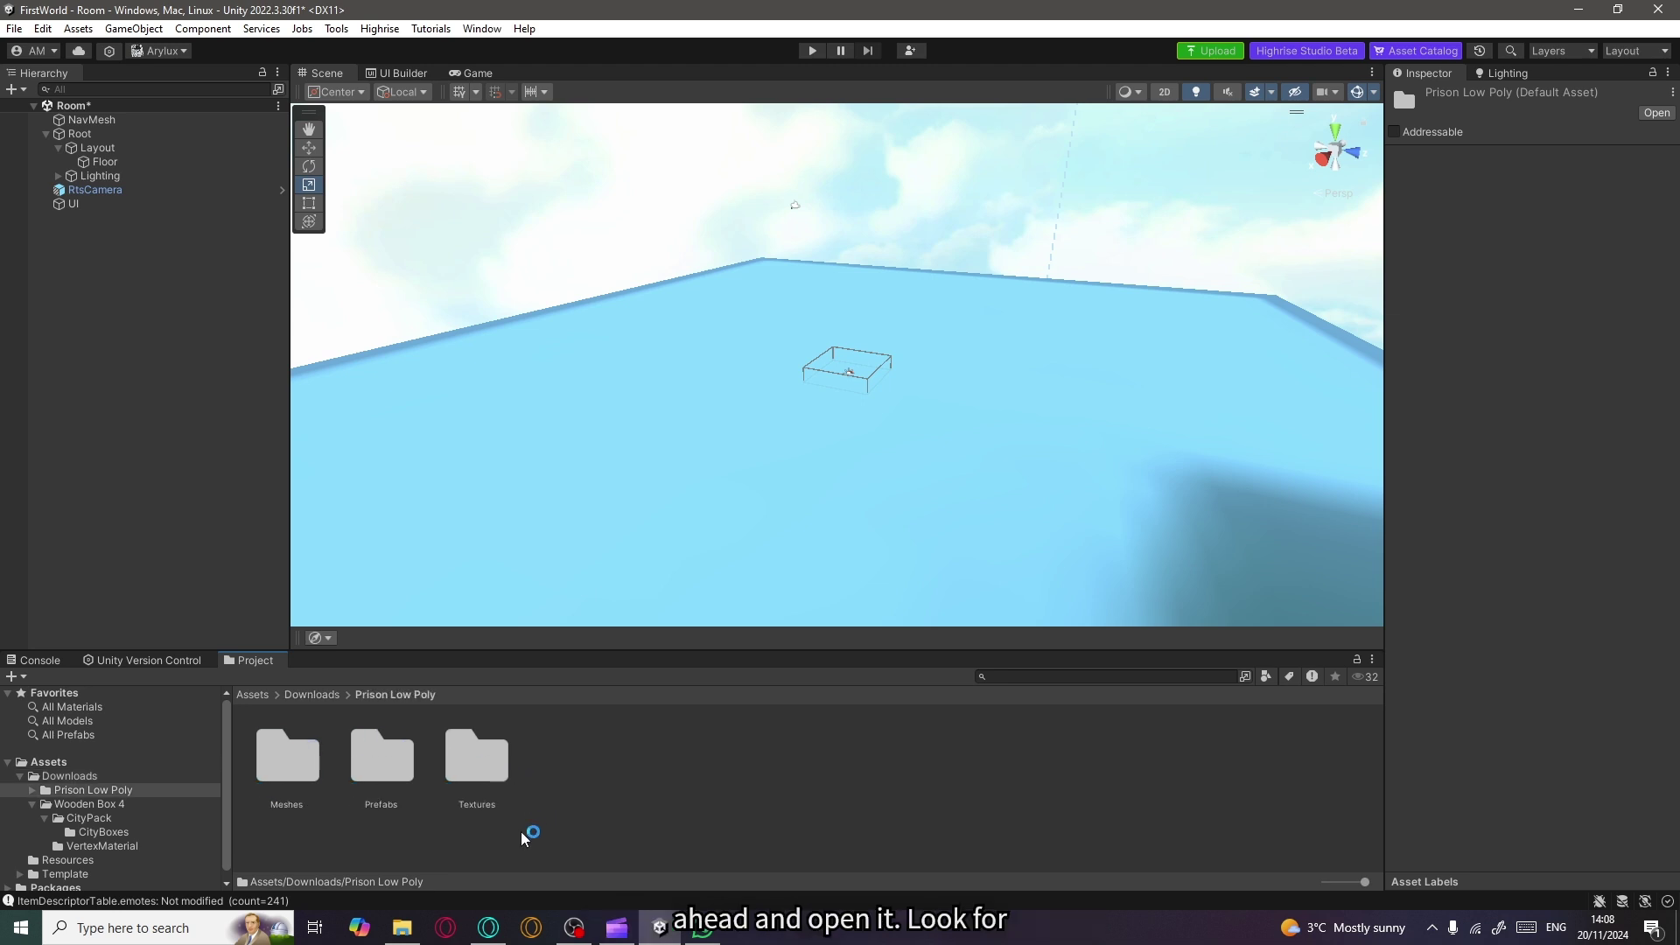
pyautogui.click(368, 775)
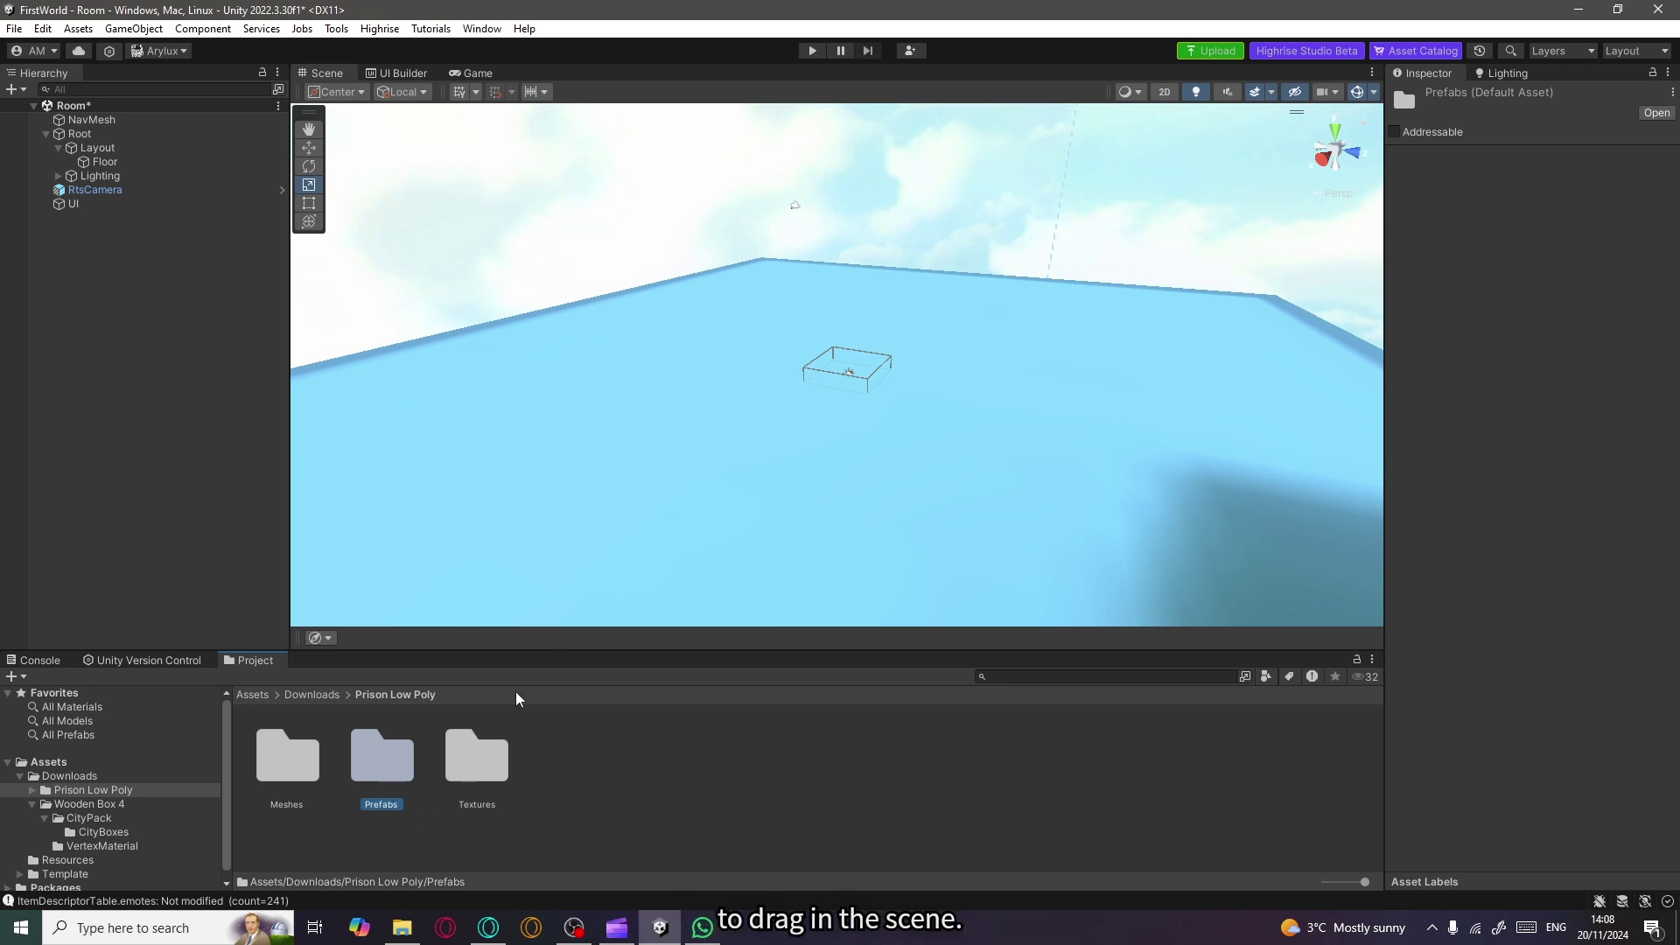
pyautogui.doubleClick(403, 763)
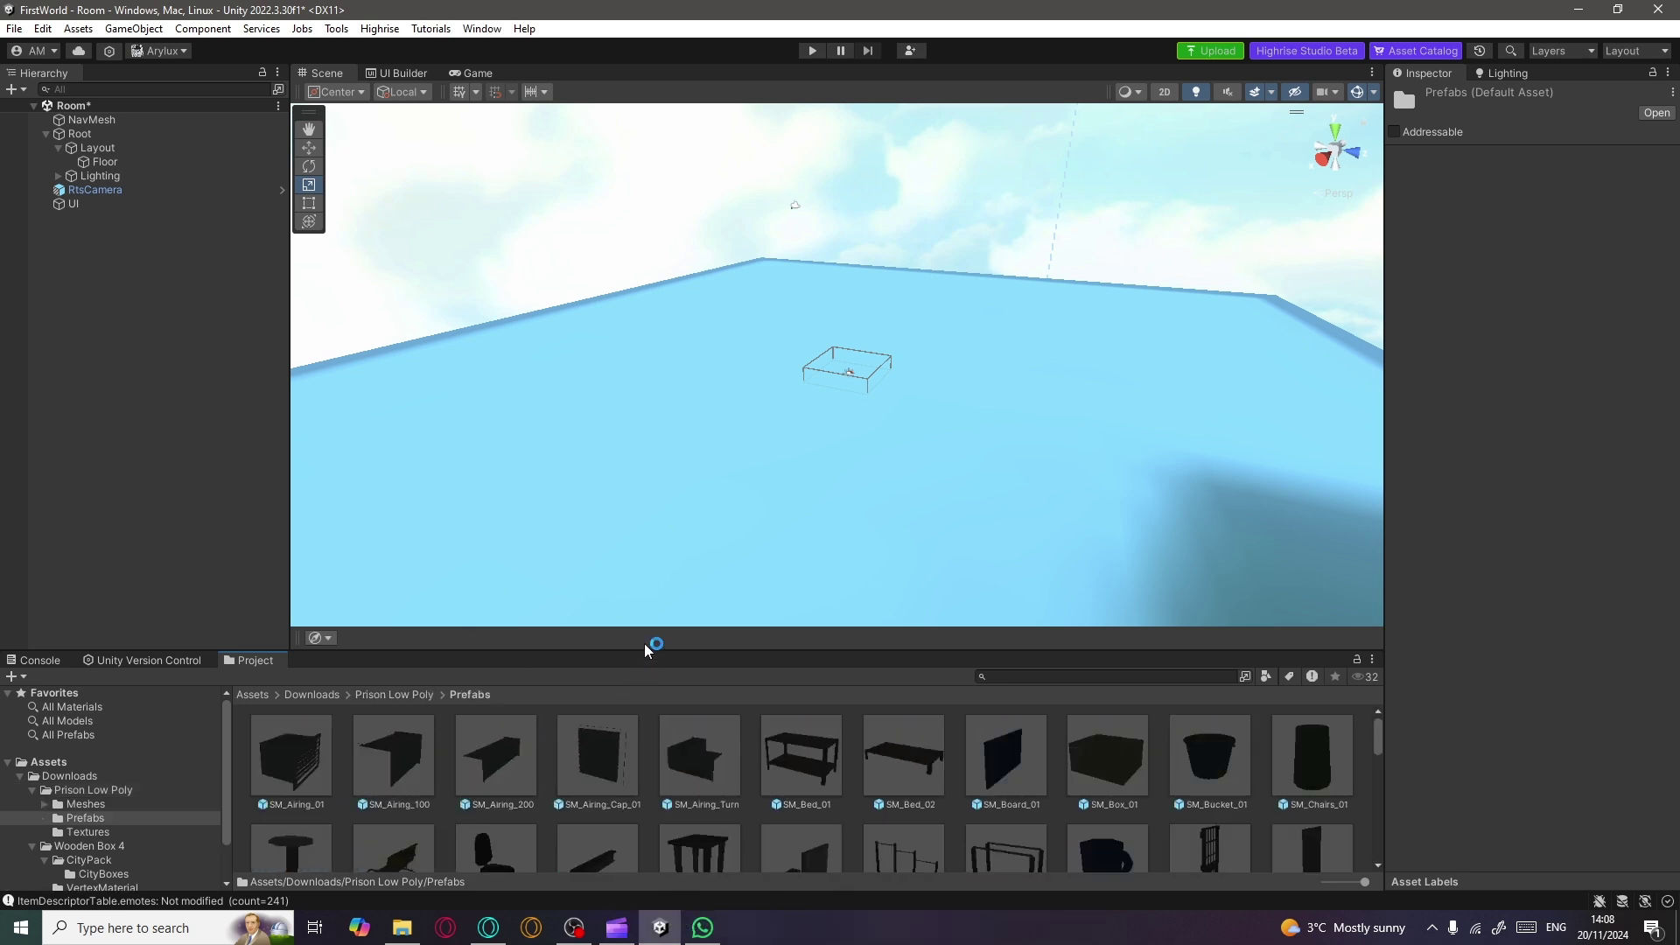
pyautogui.moveTo(646, 650); pyautogui.dragTo(656, 452)
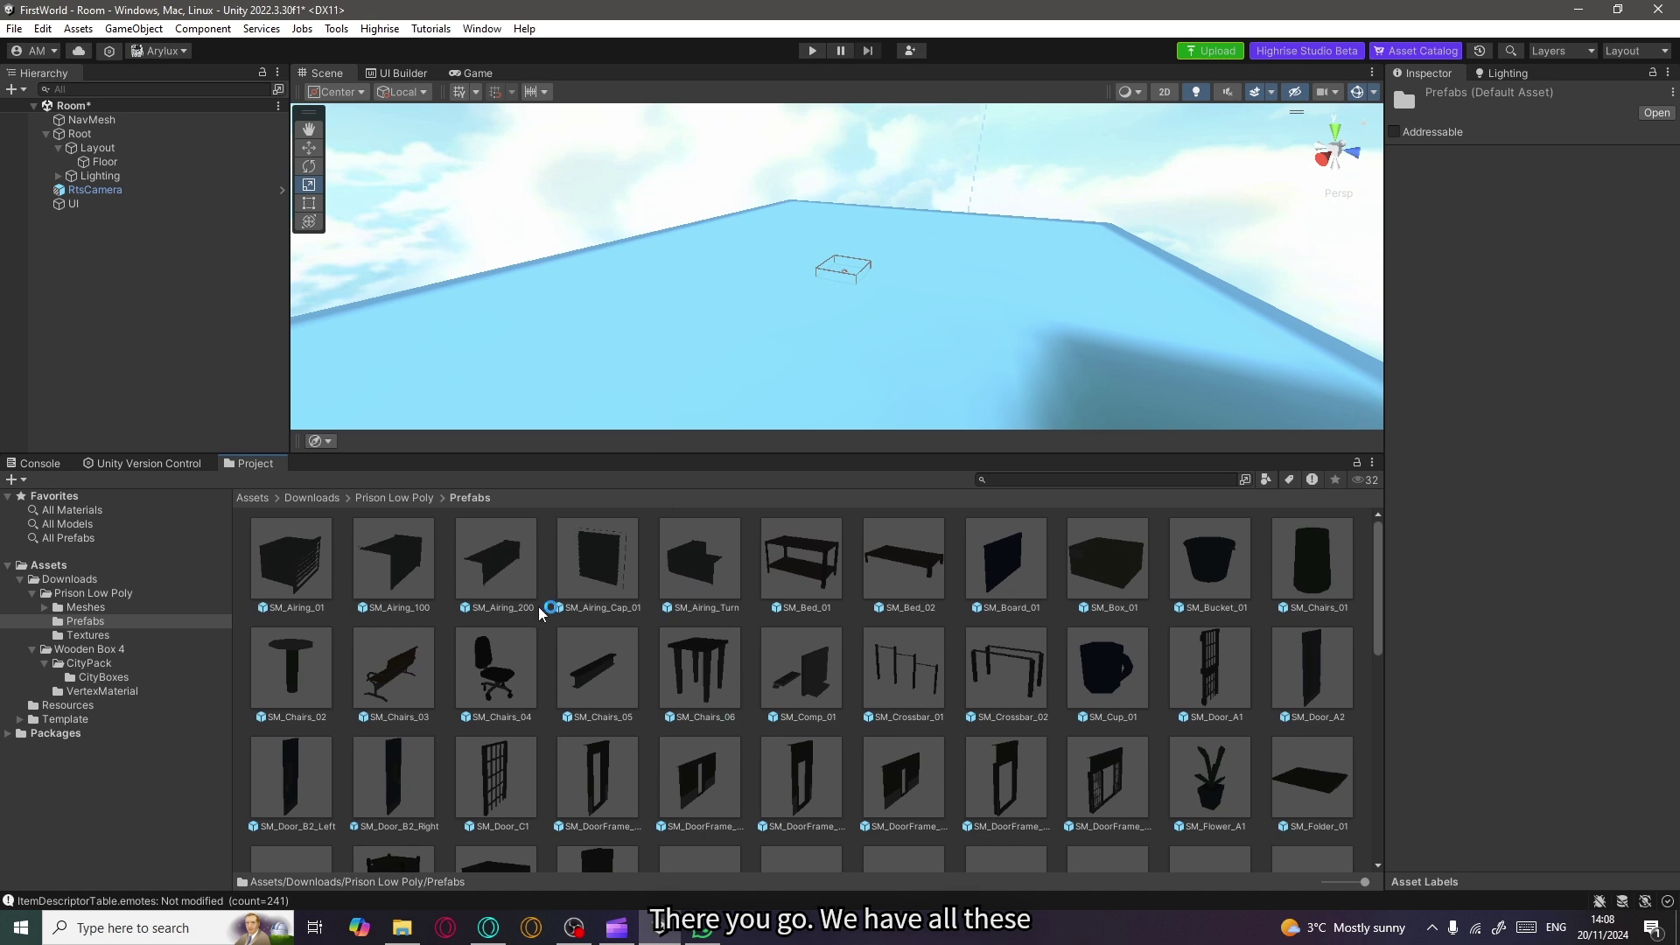
pyautogui.scroll(-15, 540, 615)
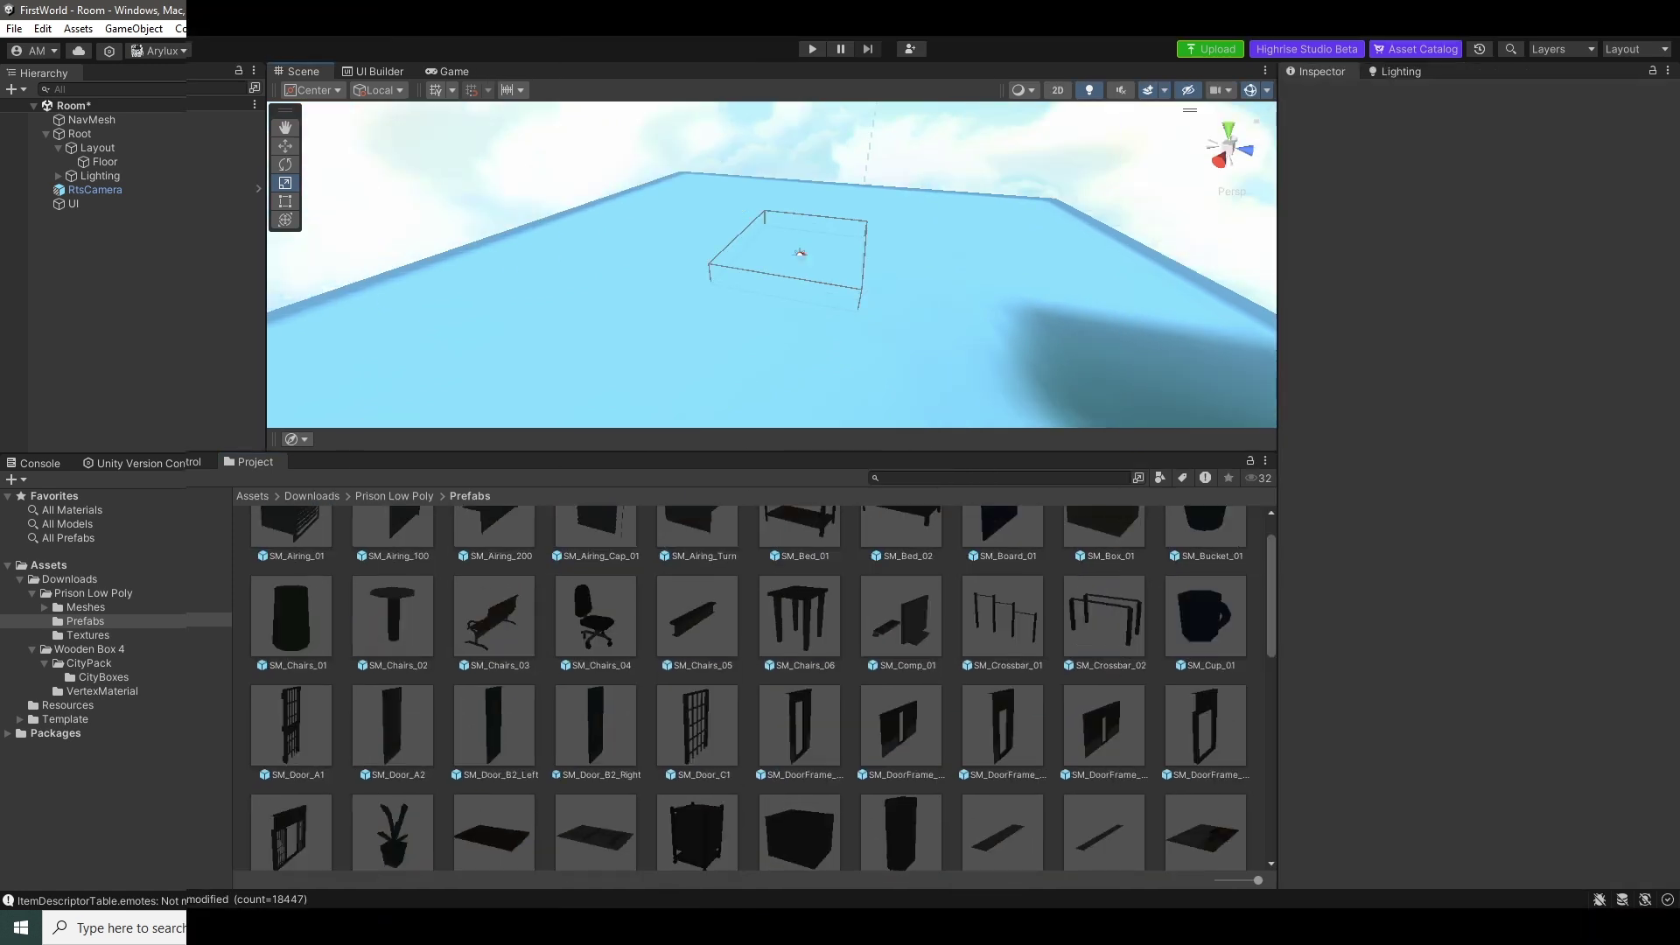
# Place a prison chair prefab and the SM_Chairs_03 bench into the room.
pyautogui.moveTo(738, 271); pyautogui.dragTo(775, 273)
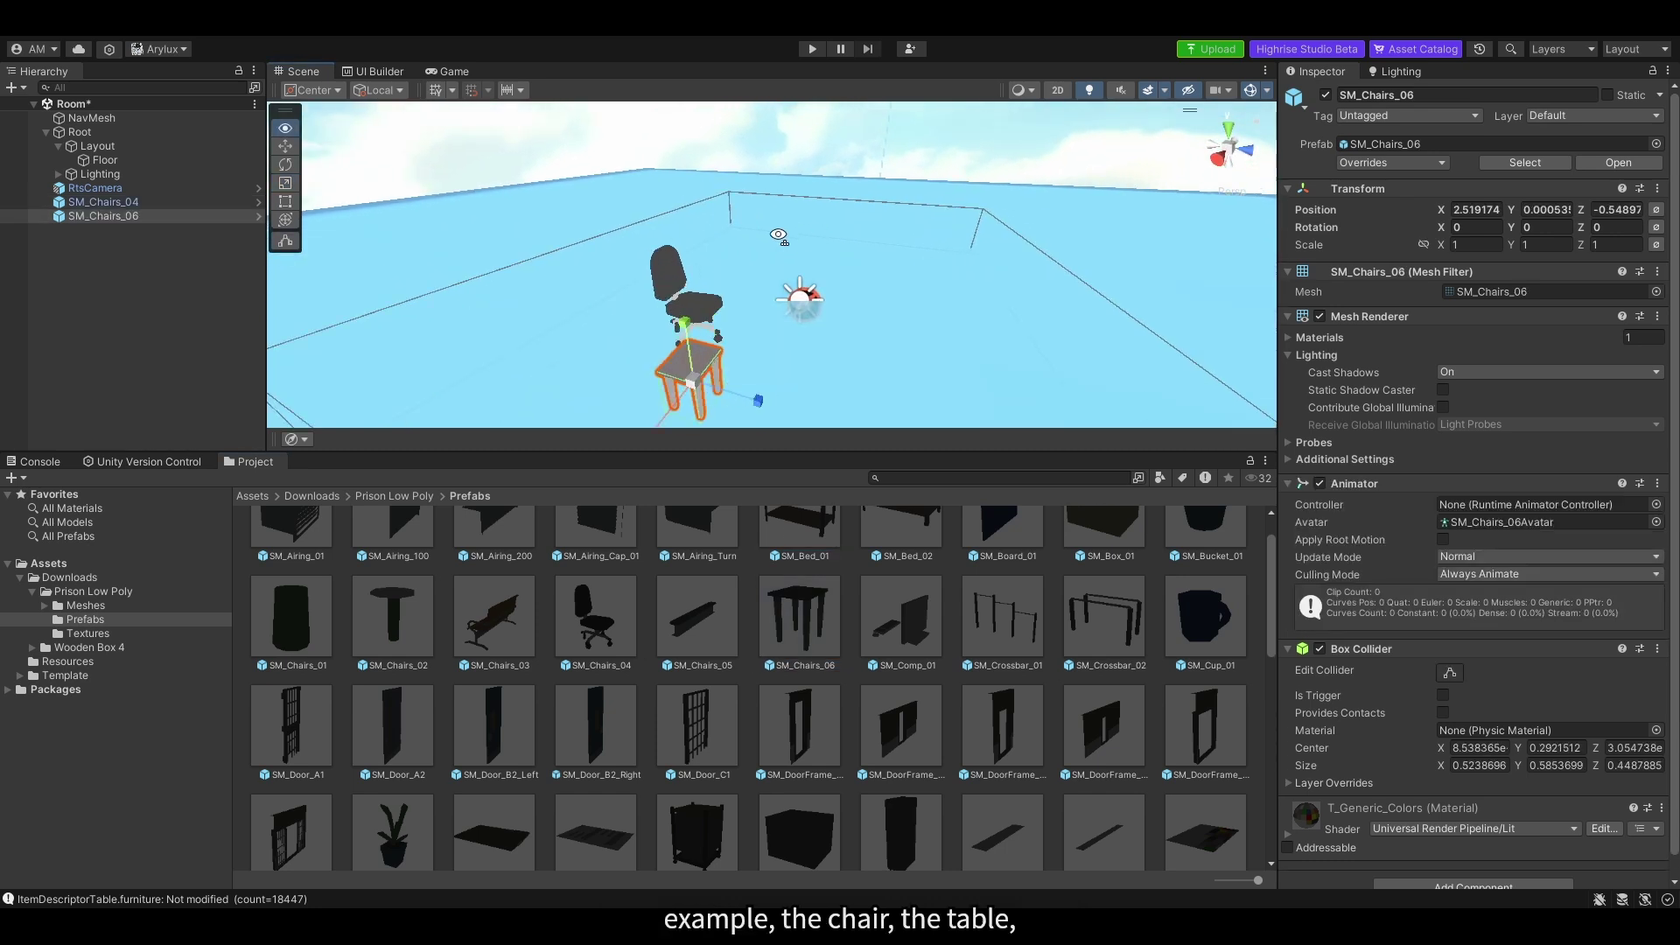
pyautogui.moveTo(495, 617); pyautogui.dragTo(740, 319)
pyautogui.scroll(-3, 733, 379)
pyautogui.keyDown('alt'); pyautogui.moveTo(734, 379); pyautogui.dragTo(787, 350); pyautogui.keyUp('alt')
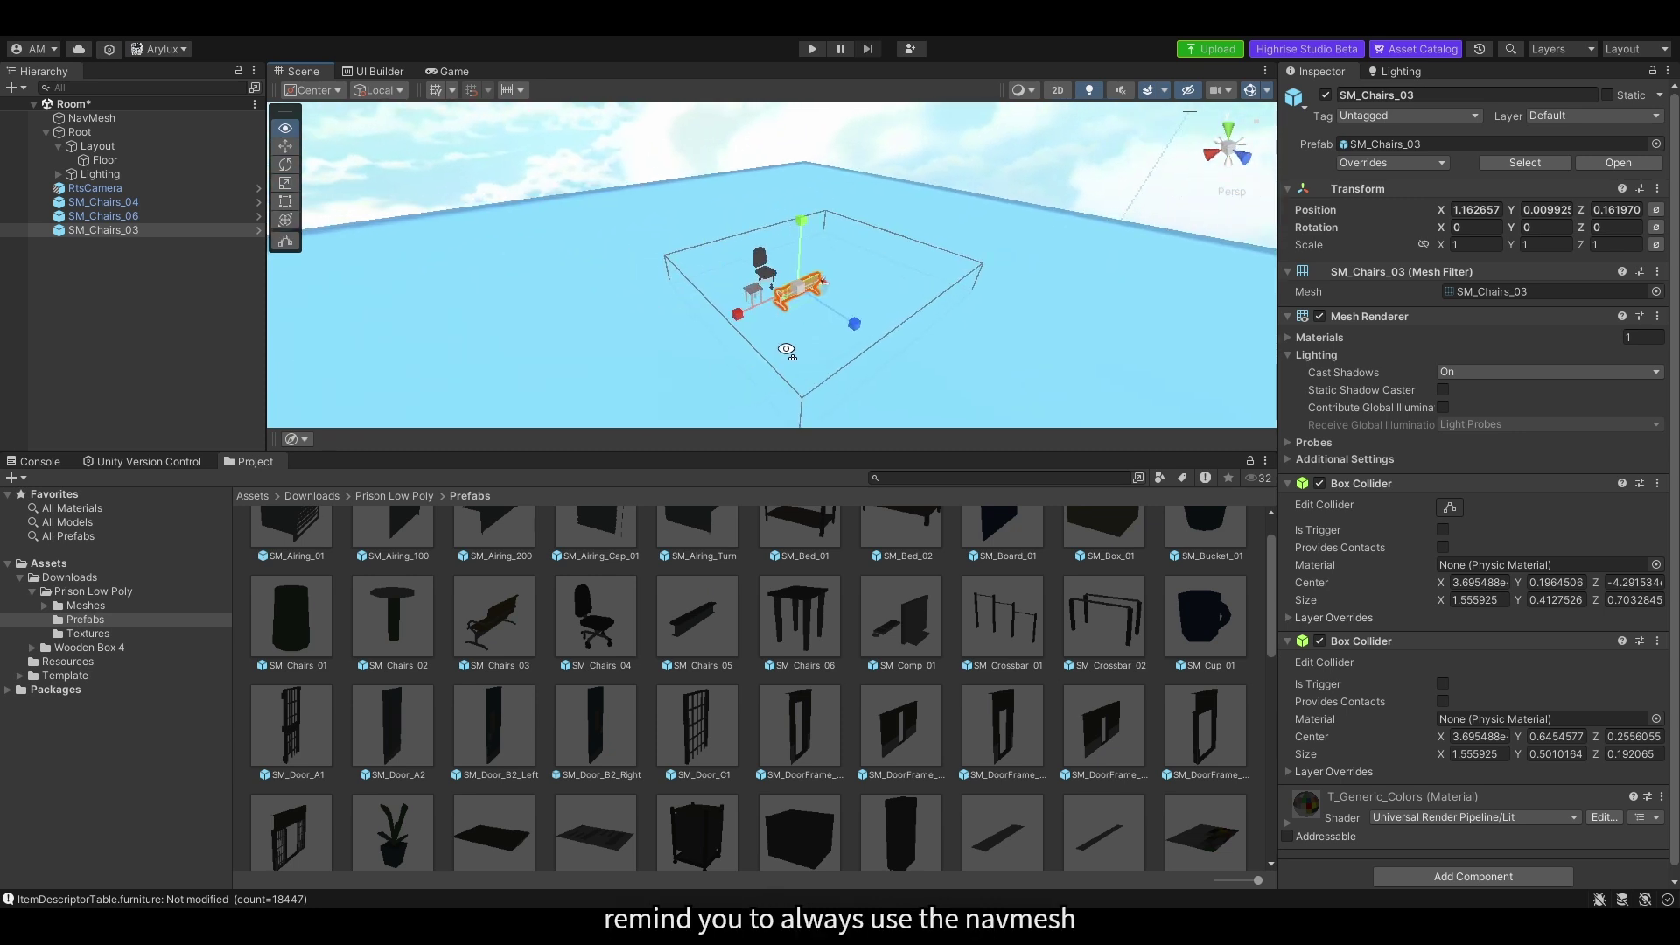
pyautogui.click(113, 120)
pyautogui.keyDown('alt'); pyautogui.moveTo(661, 329); pyautogui.dragTo(386, 230); pyautogui.keyUp('alt')
pyautogui.click(569, 283)
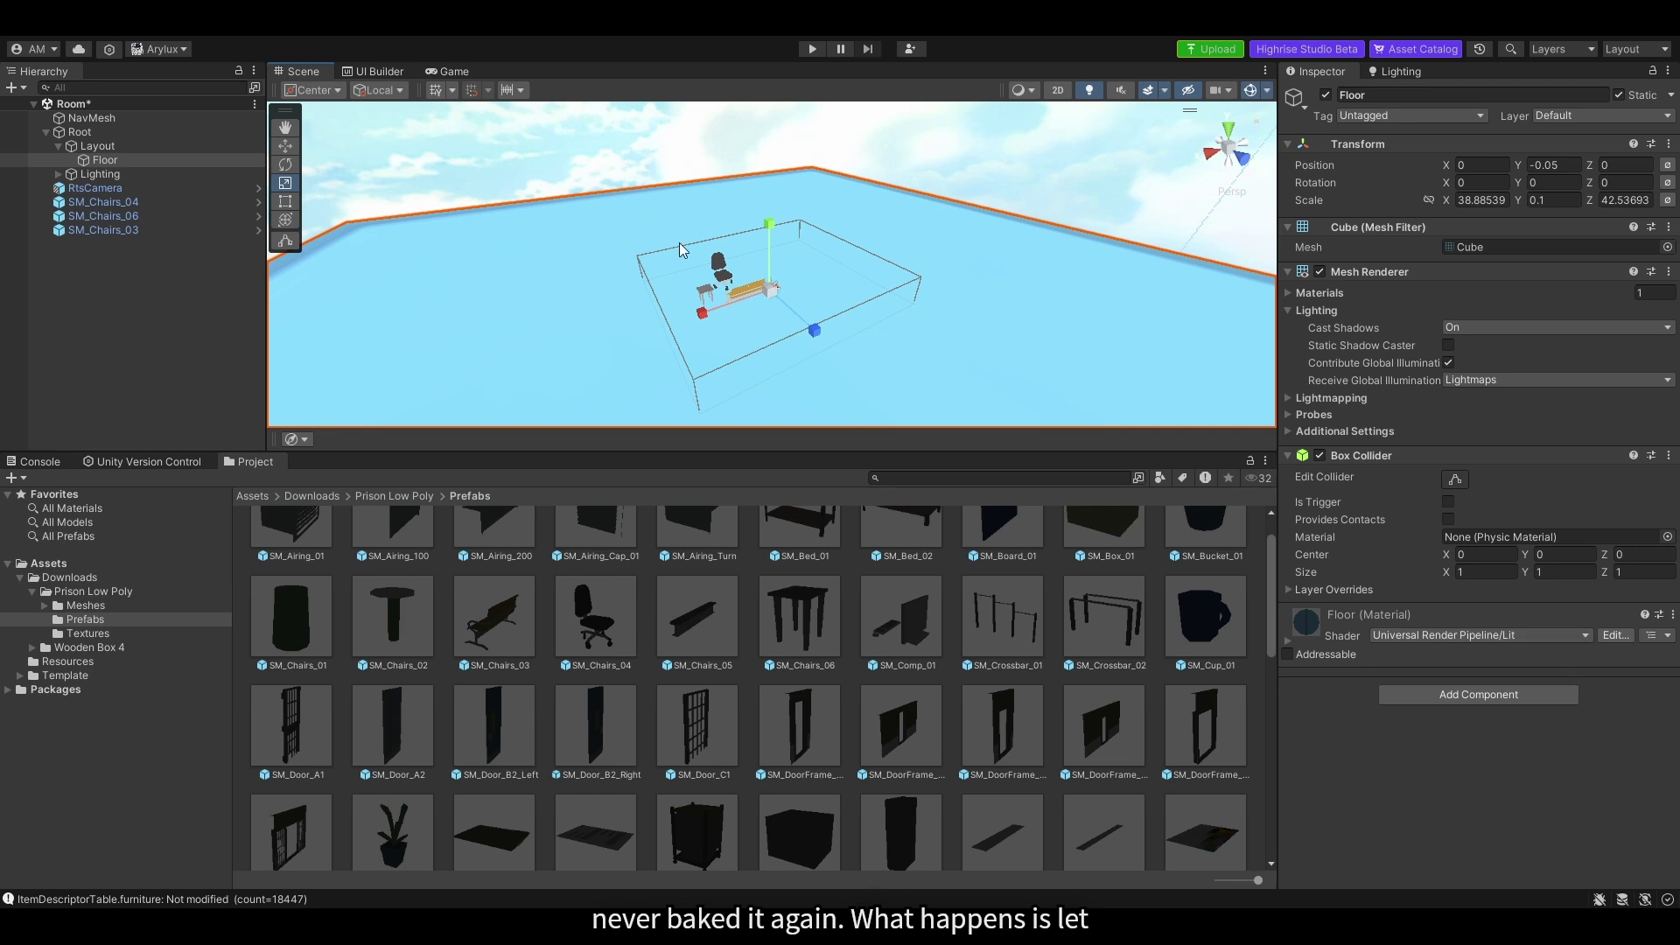
# Select the NavMesh object and turn on Show NavMesh in the navigation overlay.
pyautogui.click(92, 118)
pyautogui.keyDown('alt'); pyautogui.moveTo(477, 227); pyautogui.dragTo(550, 317); pyautogui.keyUp('alt')
pyautogui.click(294, 438)
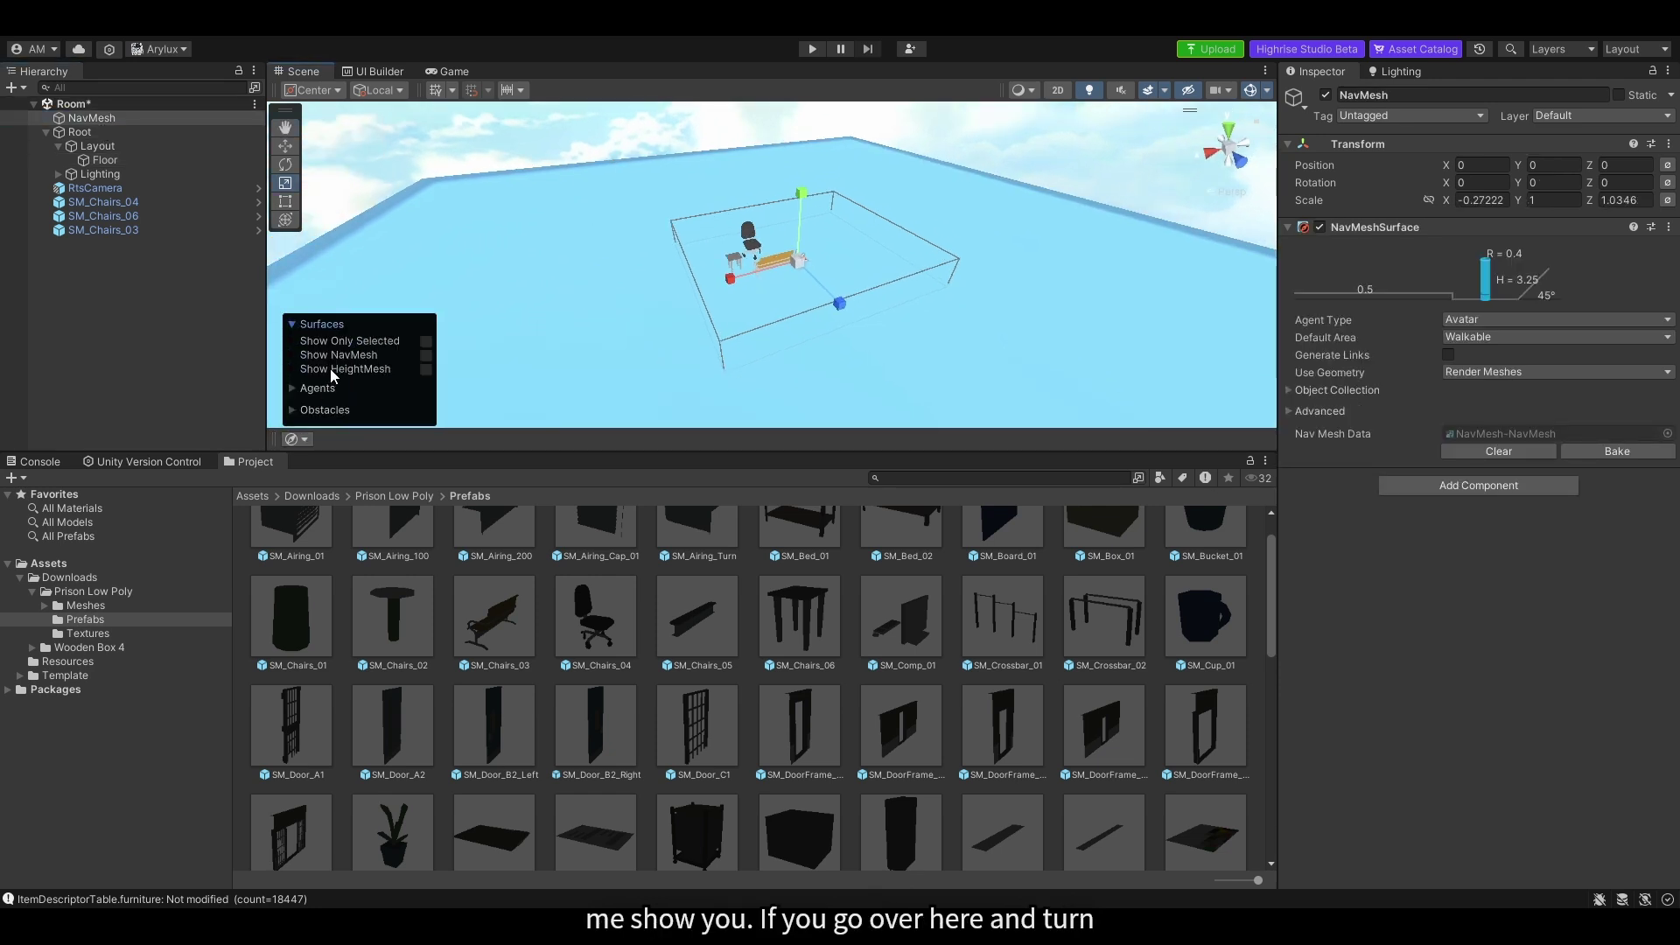
pyautogui.click(426, 355)
pyautogui.scroll(-5, 649, 307)
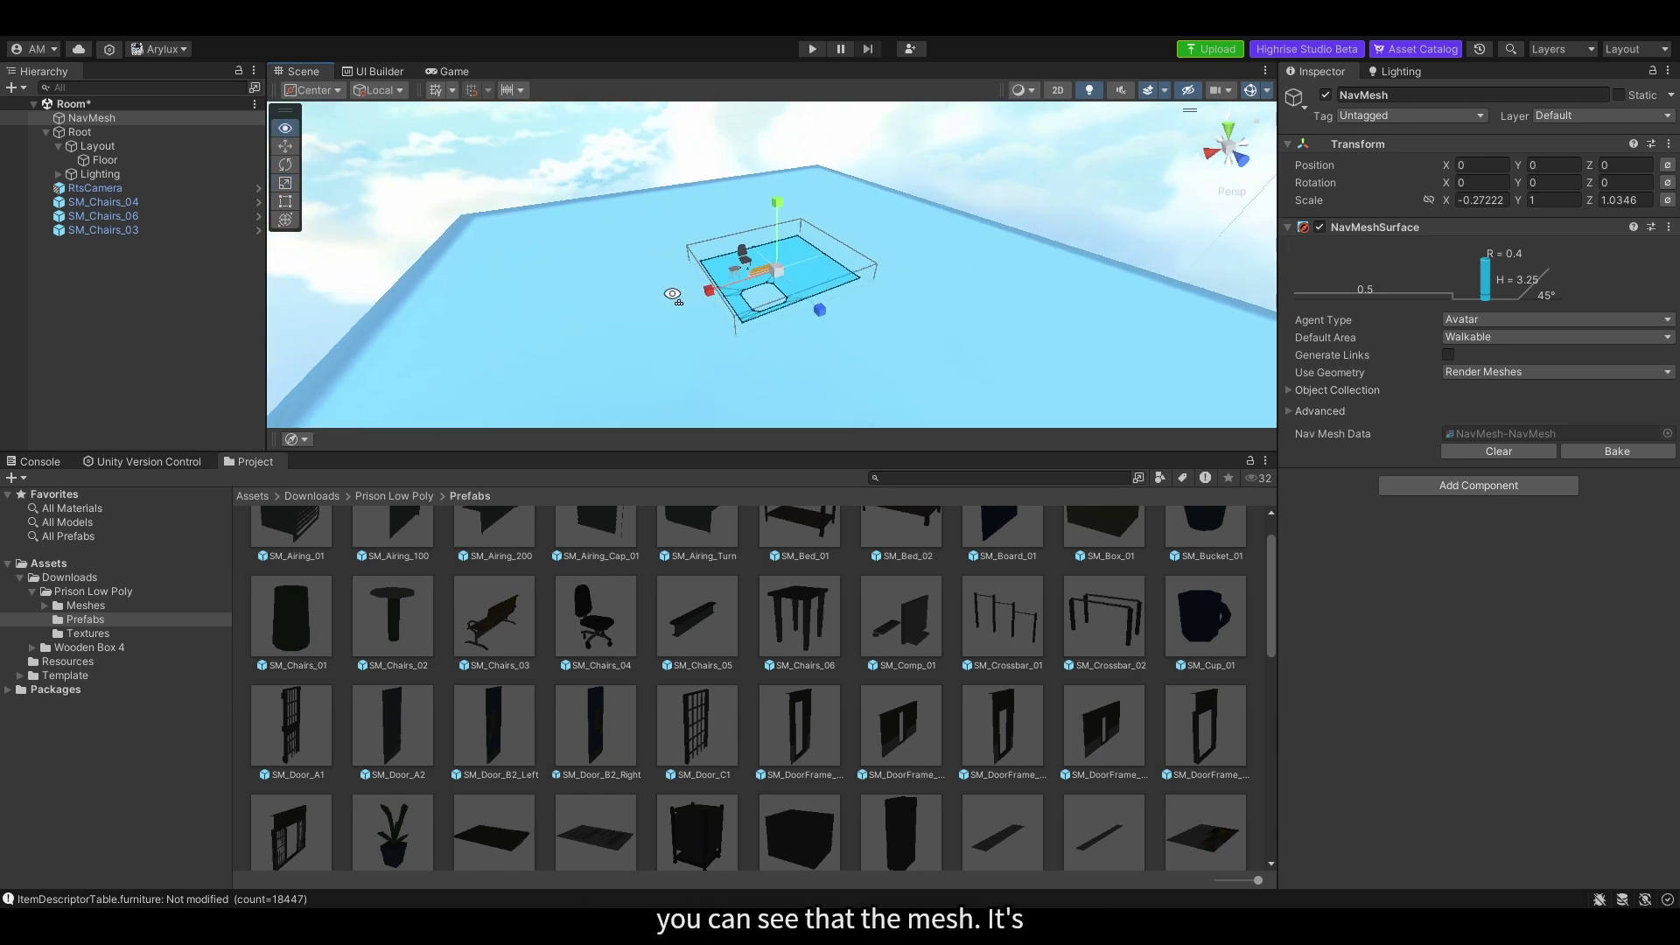
pyautogui.press('w')
pyautogui.scroll(3, 779, 306)
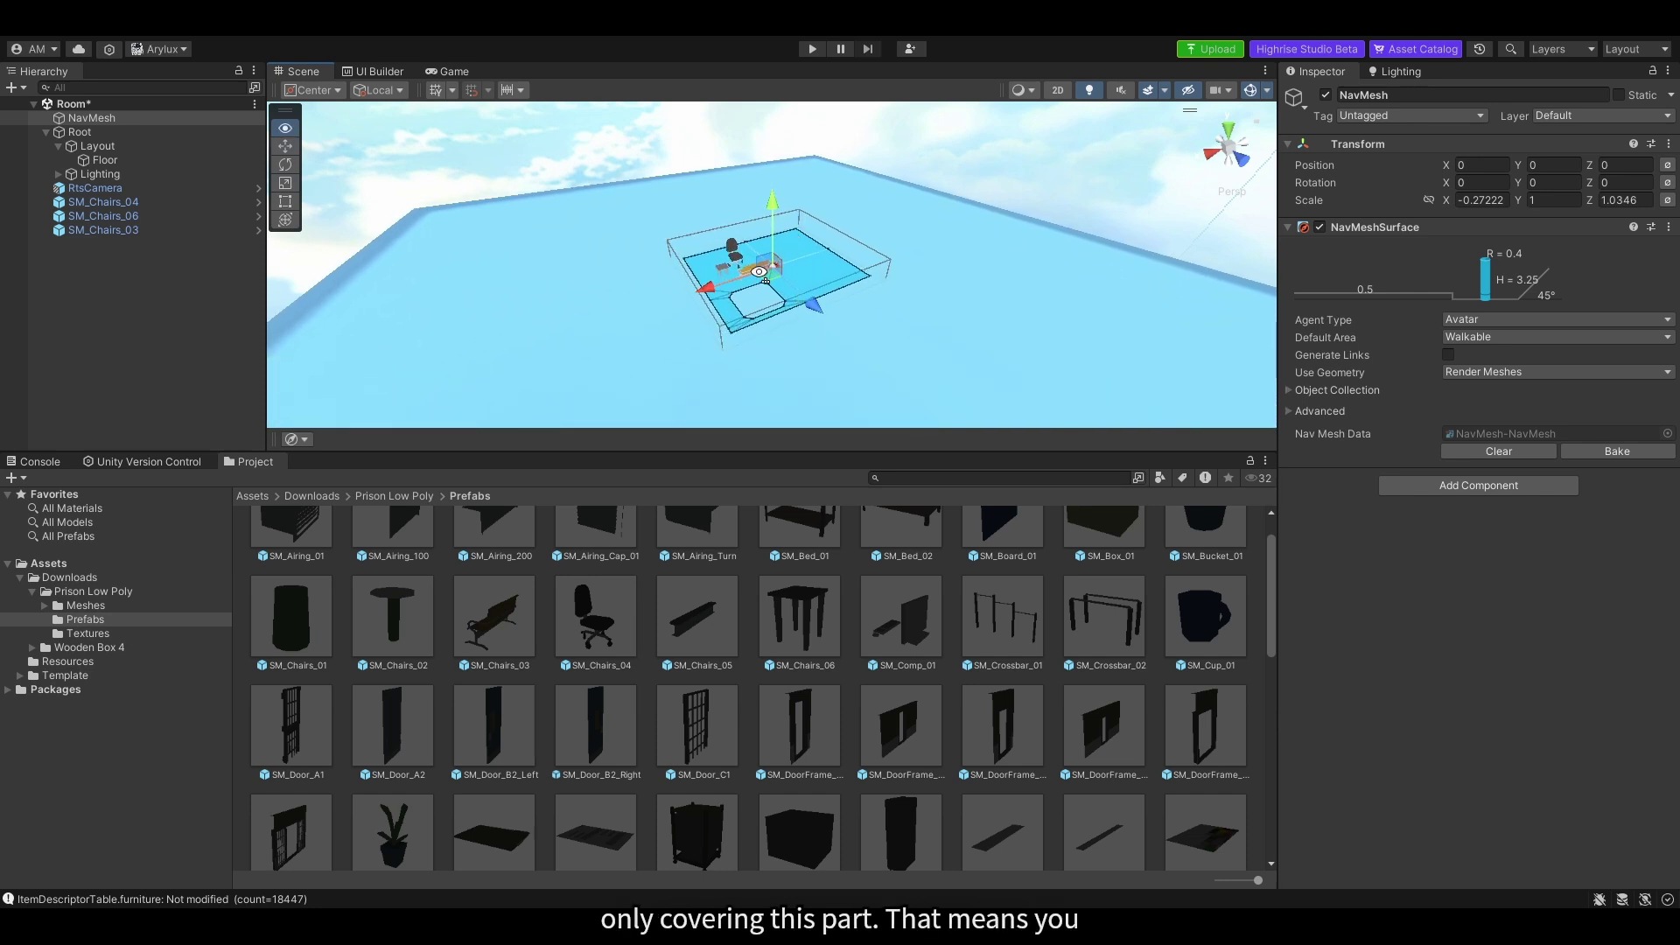
pyautogui.scroll(2, 755, 274)
# Bake the NavMeshSurface so the walkable area spans the whole enlarged floor.
pyautogui.click(600, 224)
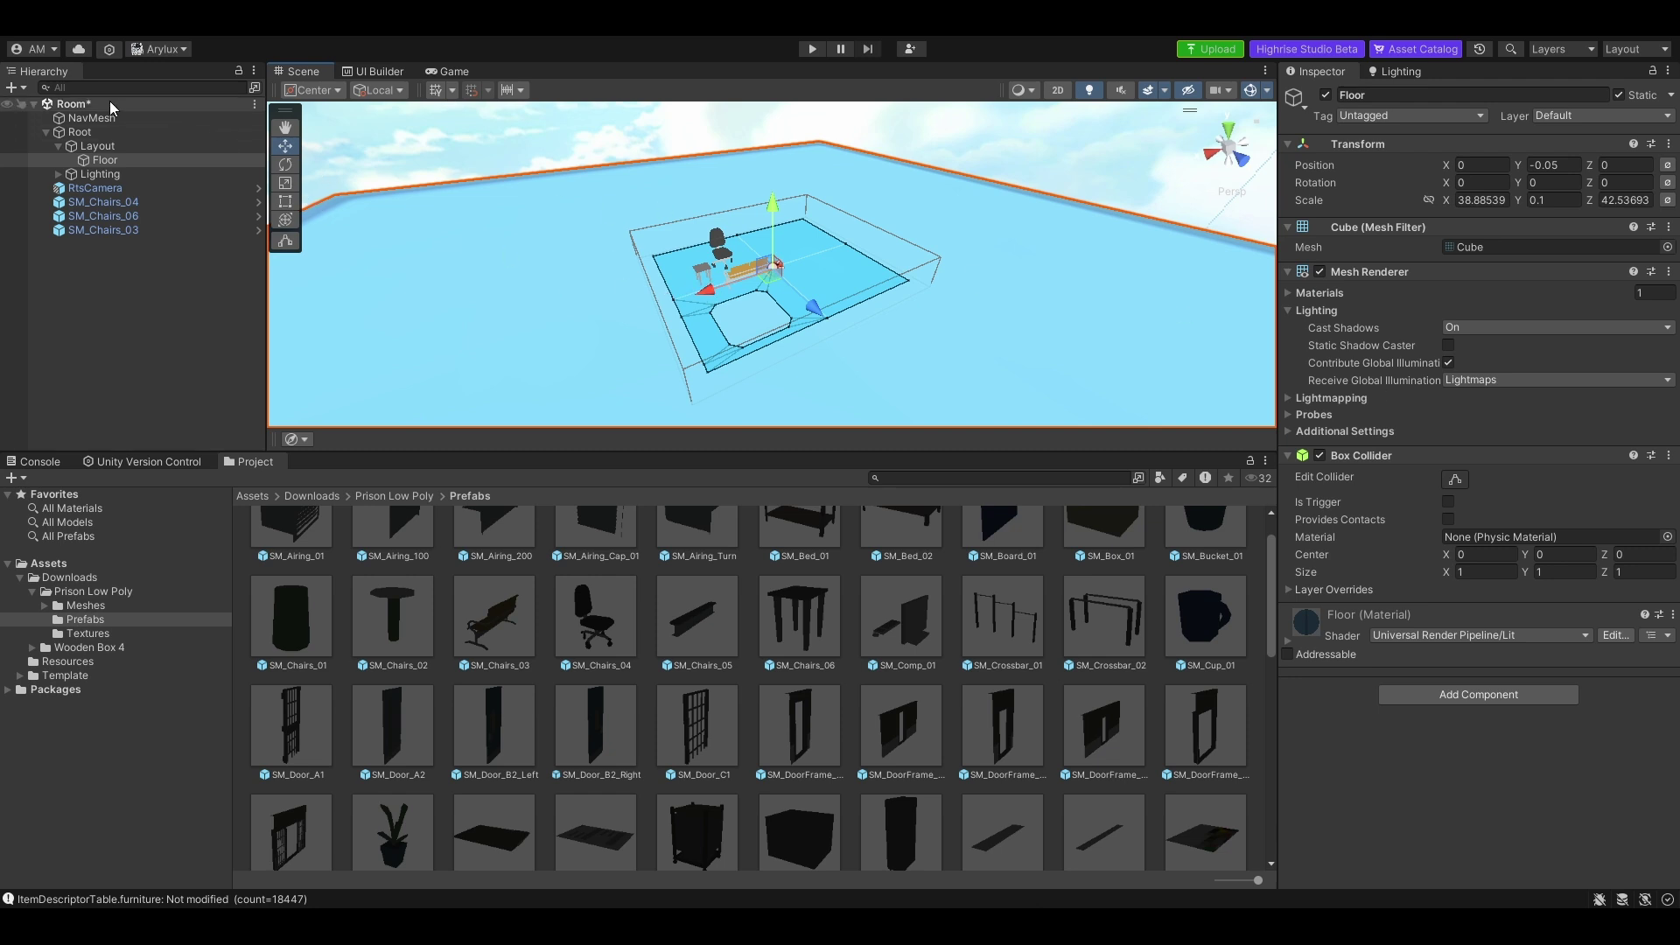
pyautogui.click(93, 121)
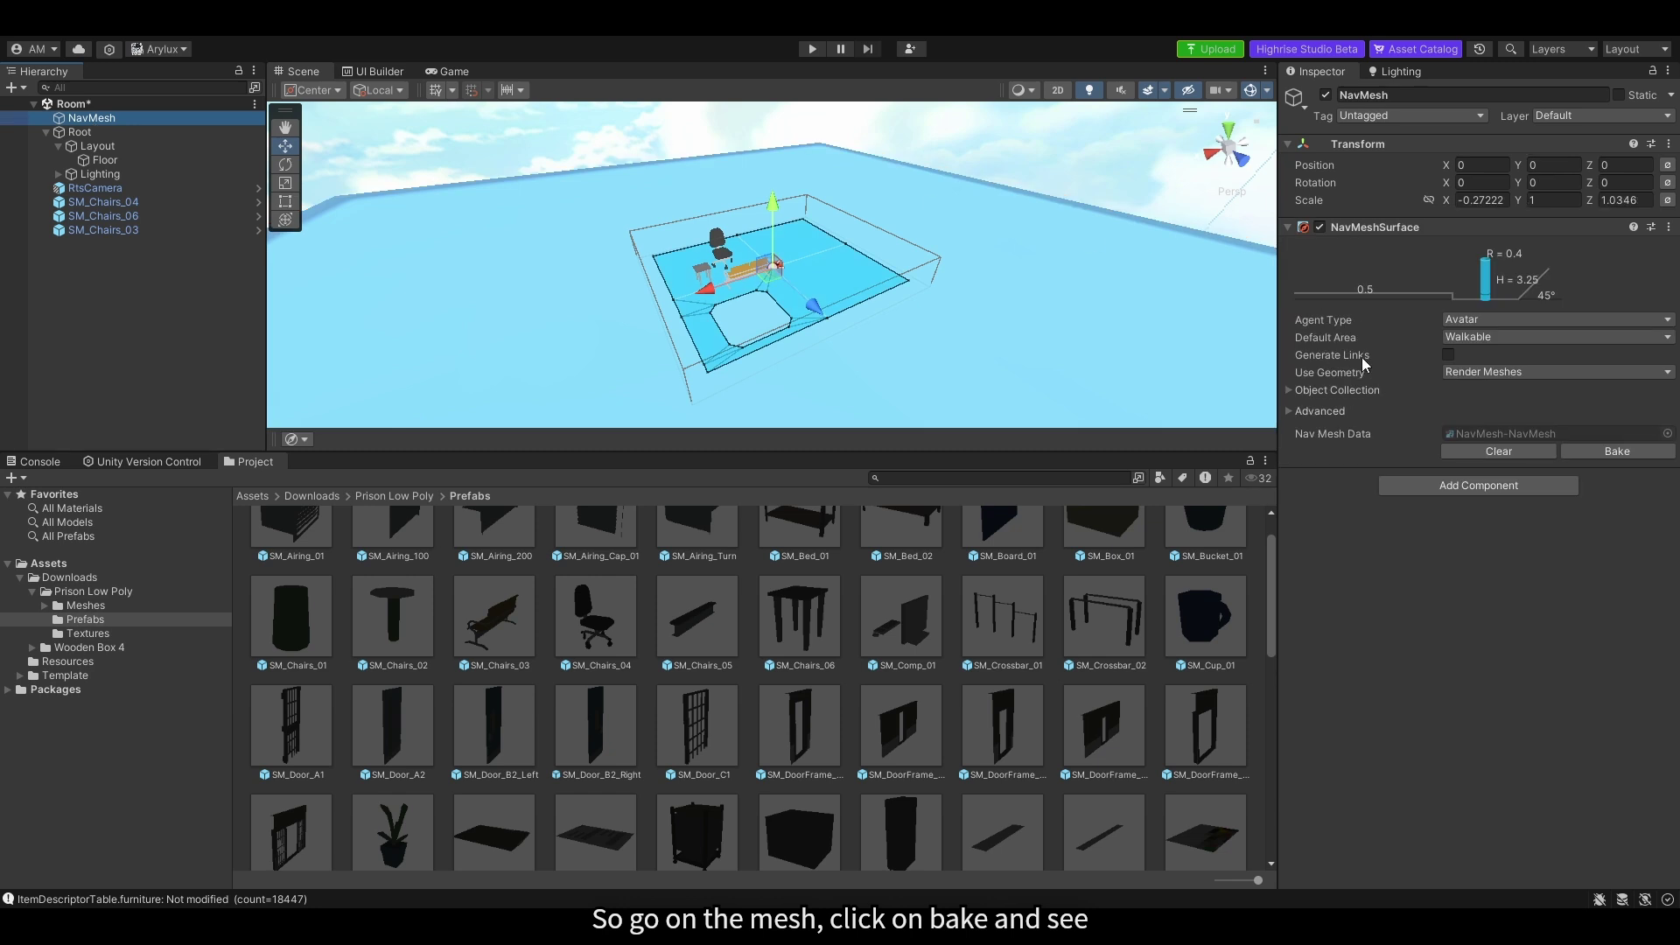
pyautogui.click(1617, 452)
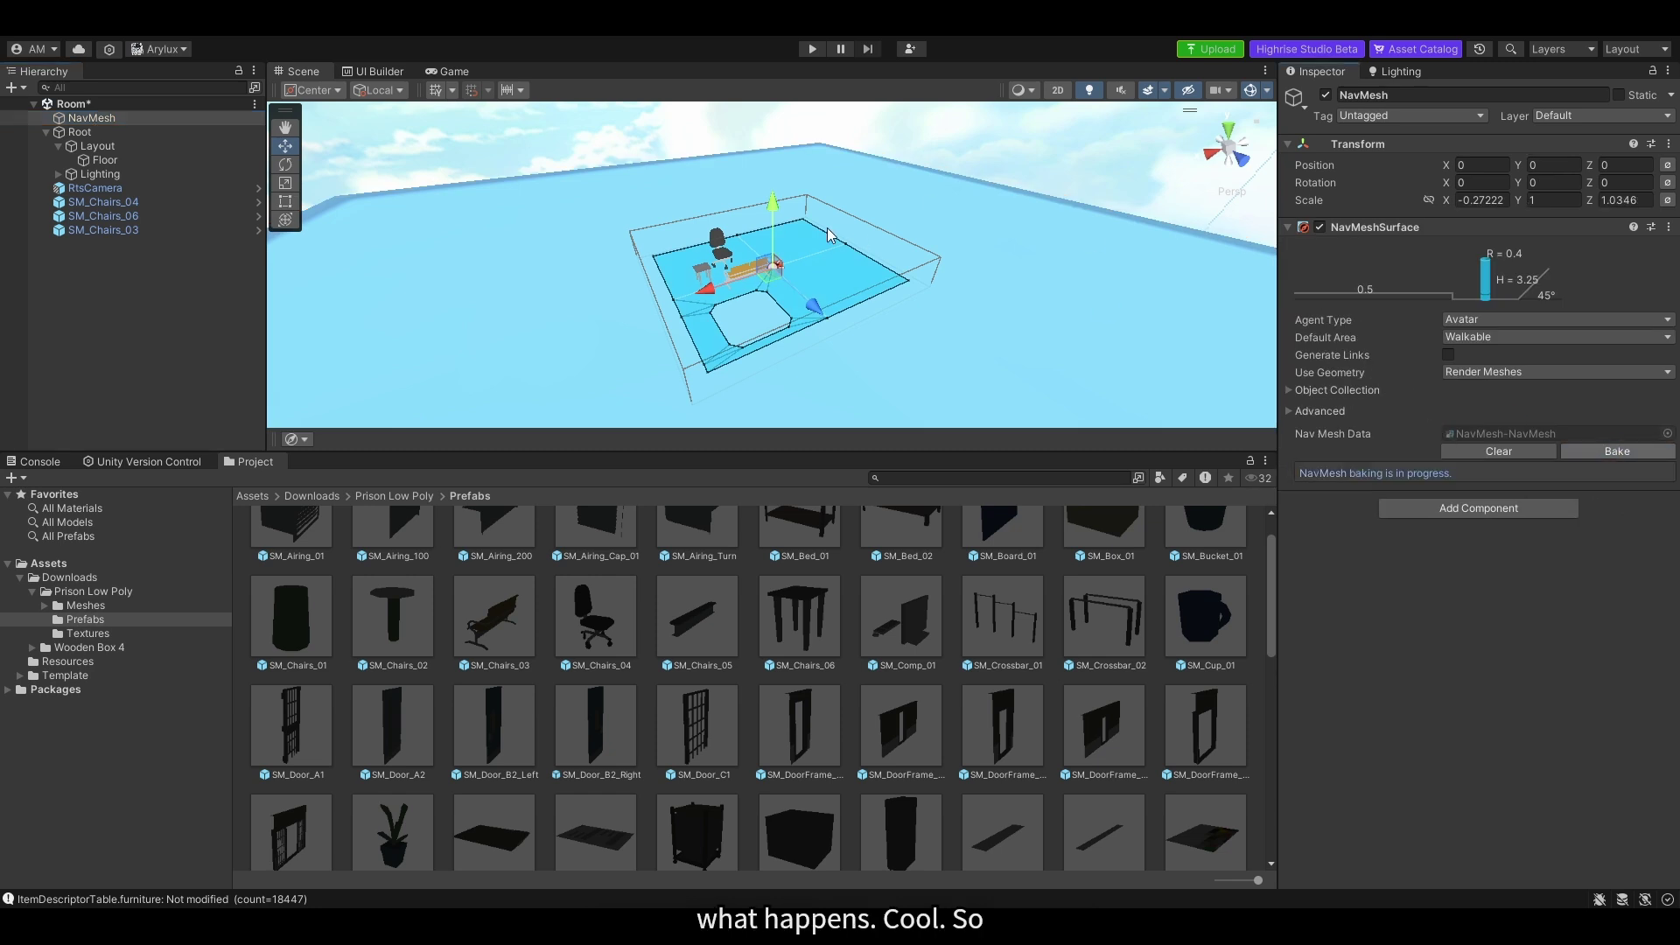
pyautogui.keyDown('alt'); pyautogui.moveTo(827, 227); pyautogui.dragTo(873, 232); pyautogui.keyUp('alt')
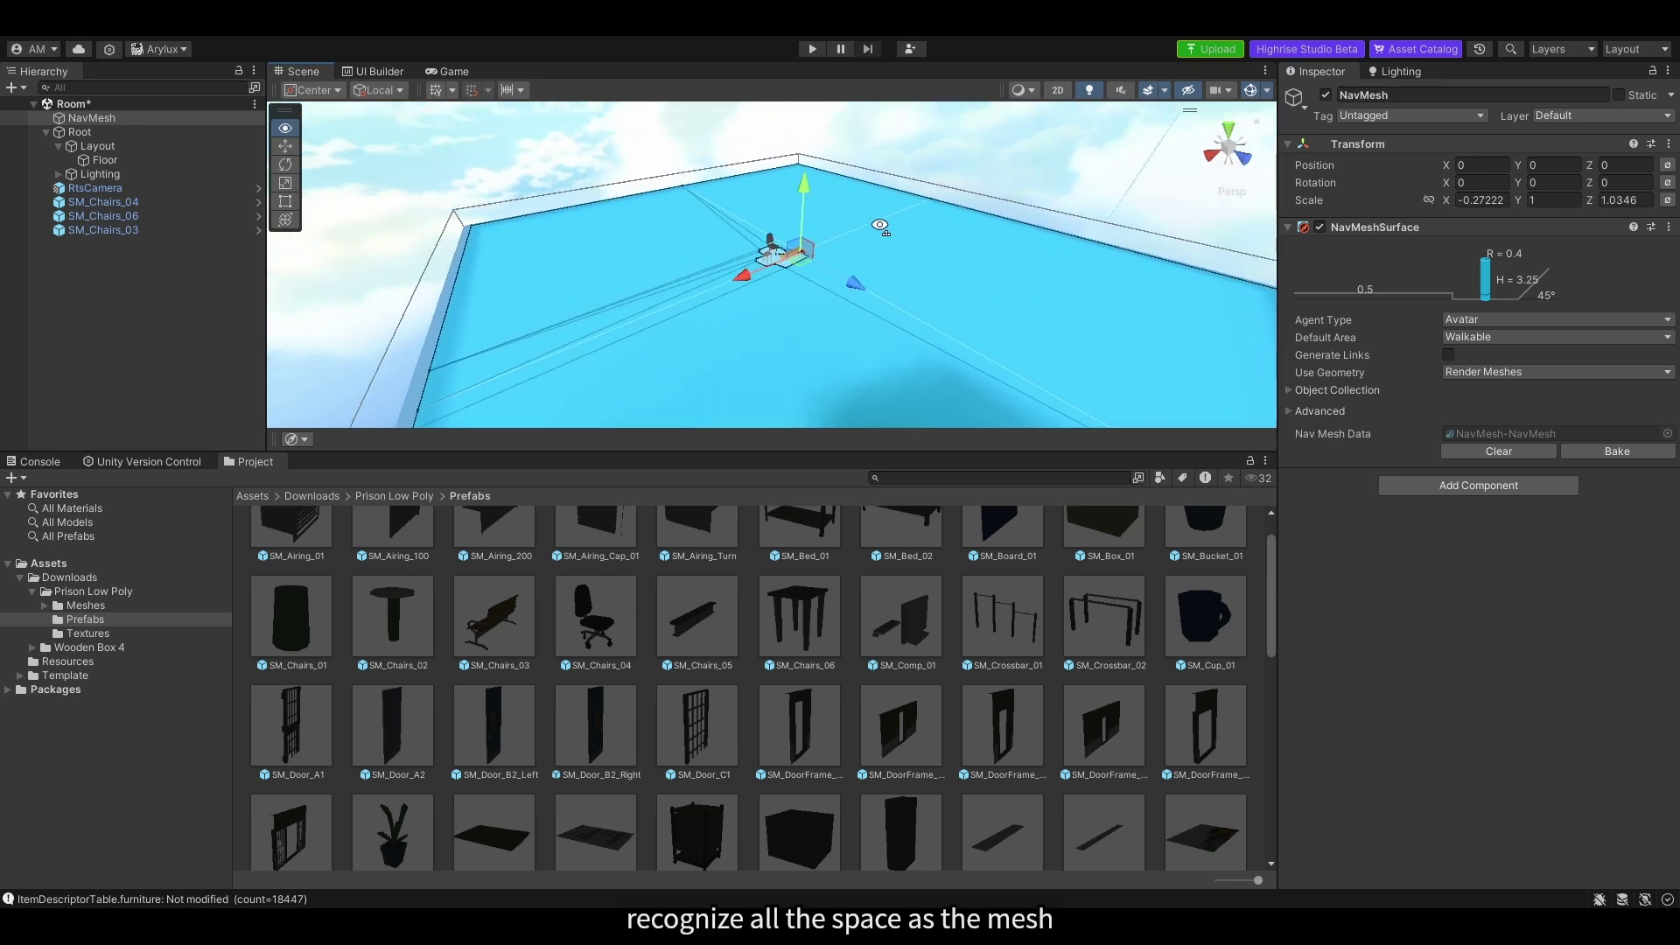
pyautogui.scroll(2, 873, 232)
pyautogui.keyDown('alt'); pyautogui.moveTo(754, 203); pyautogui.dragTo(739, 178); pyautogui.keyUp('alt')
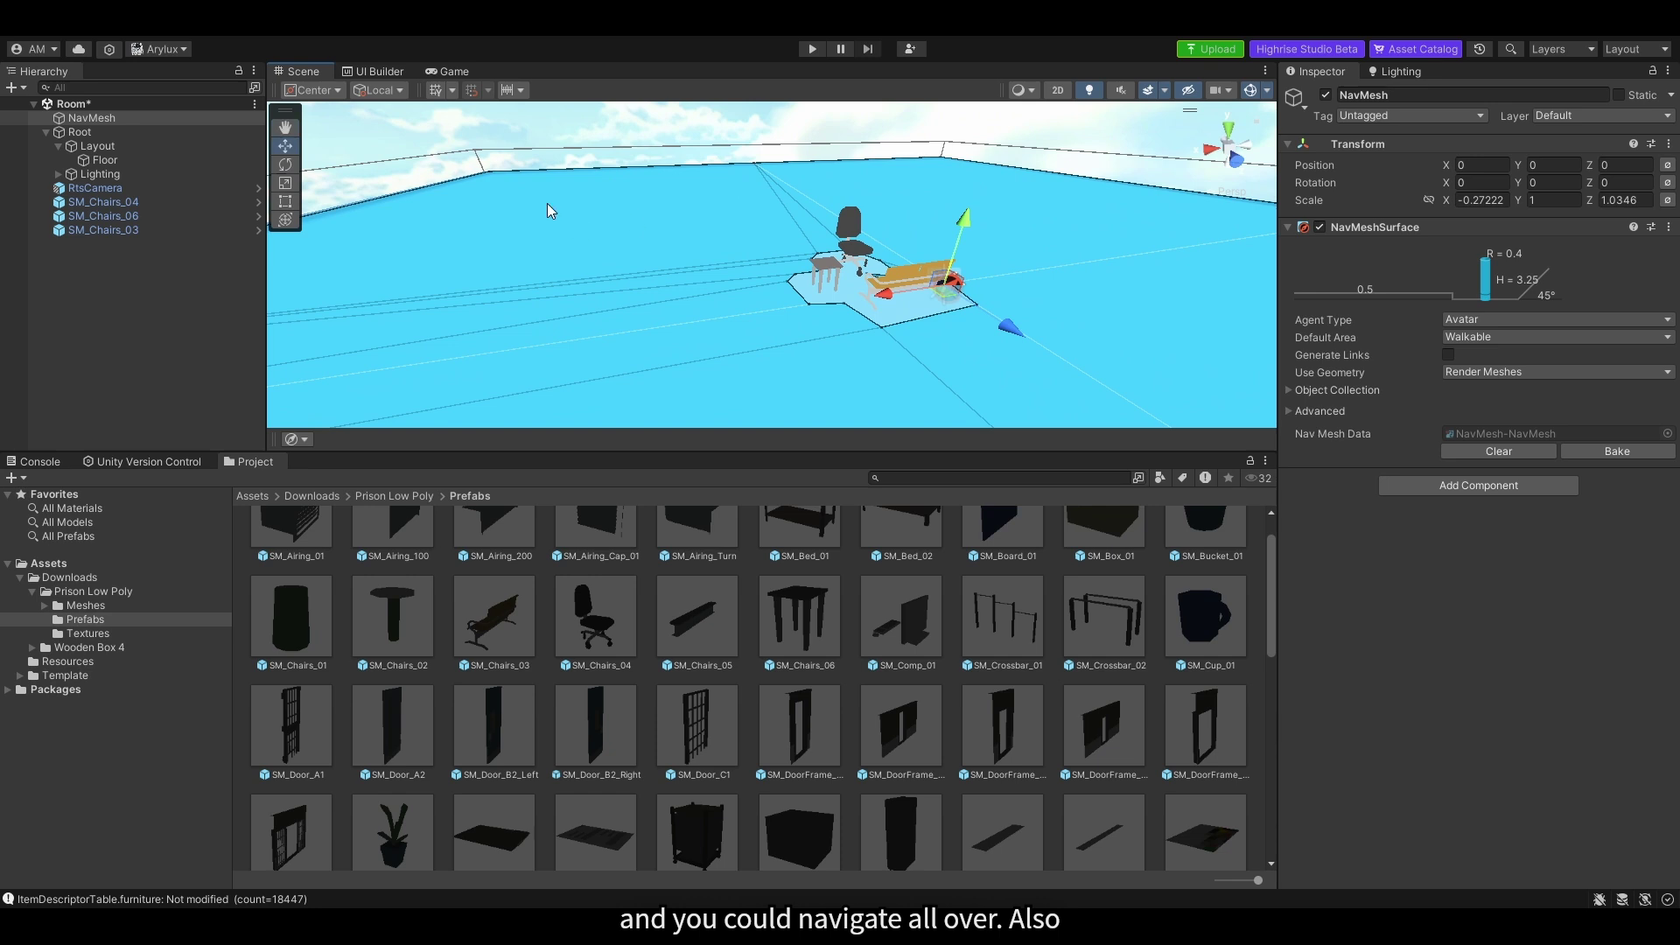
pyautogui.scroll(3, 1092, 236)
pyautogui.scroll(-3, 1093, 236)
pyautogui.keyDown('alt'); pyautogui.moveTo(1092, 237); pyautogui.dragTo(1011, 240); pyautogui.keyUp('alt')
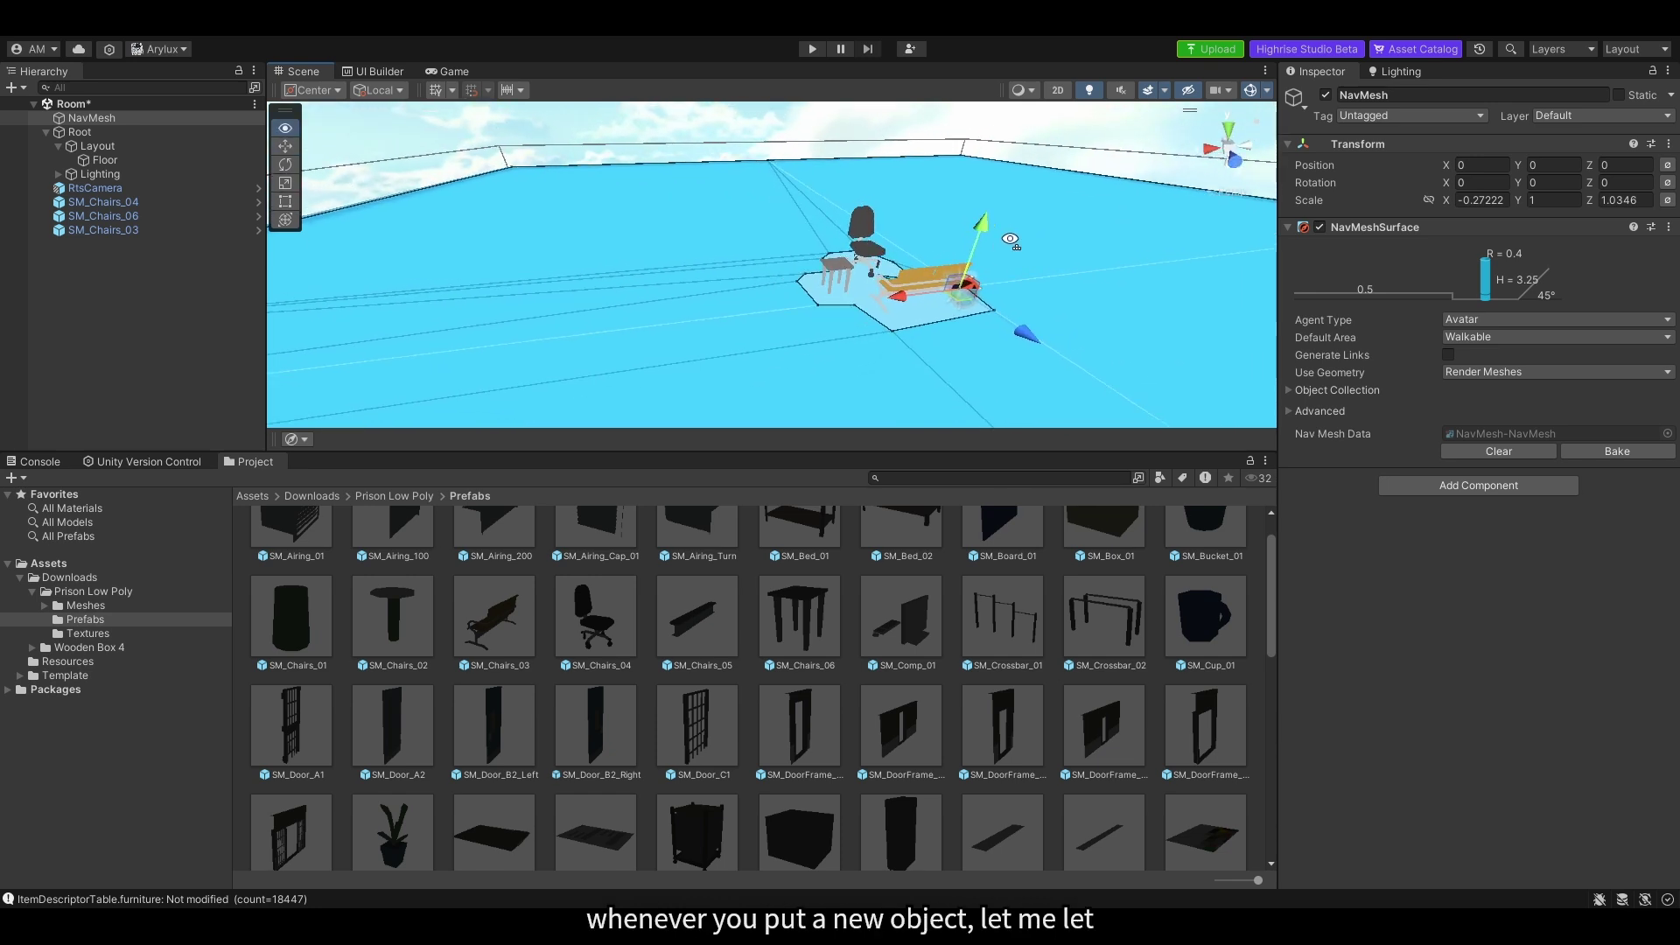
pyautogui.scroll(-10, 784, 702)
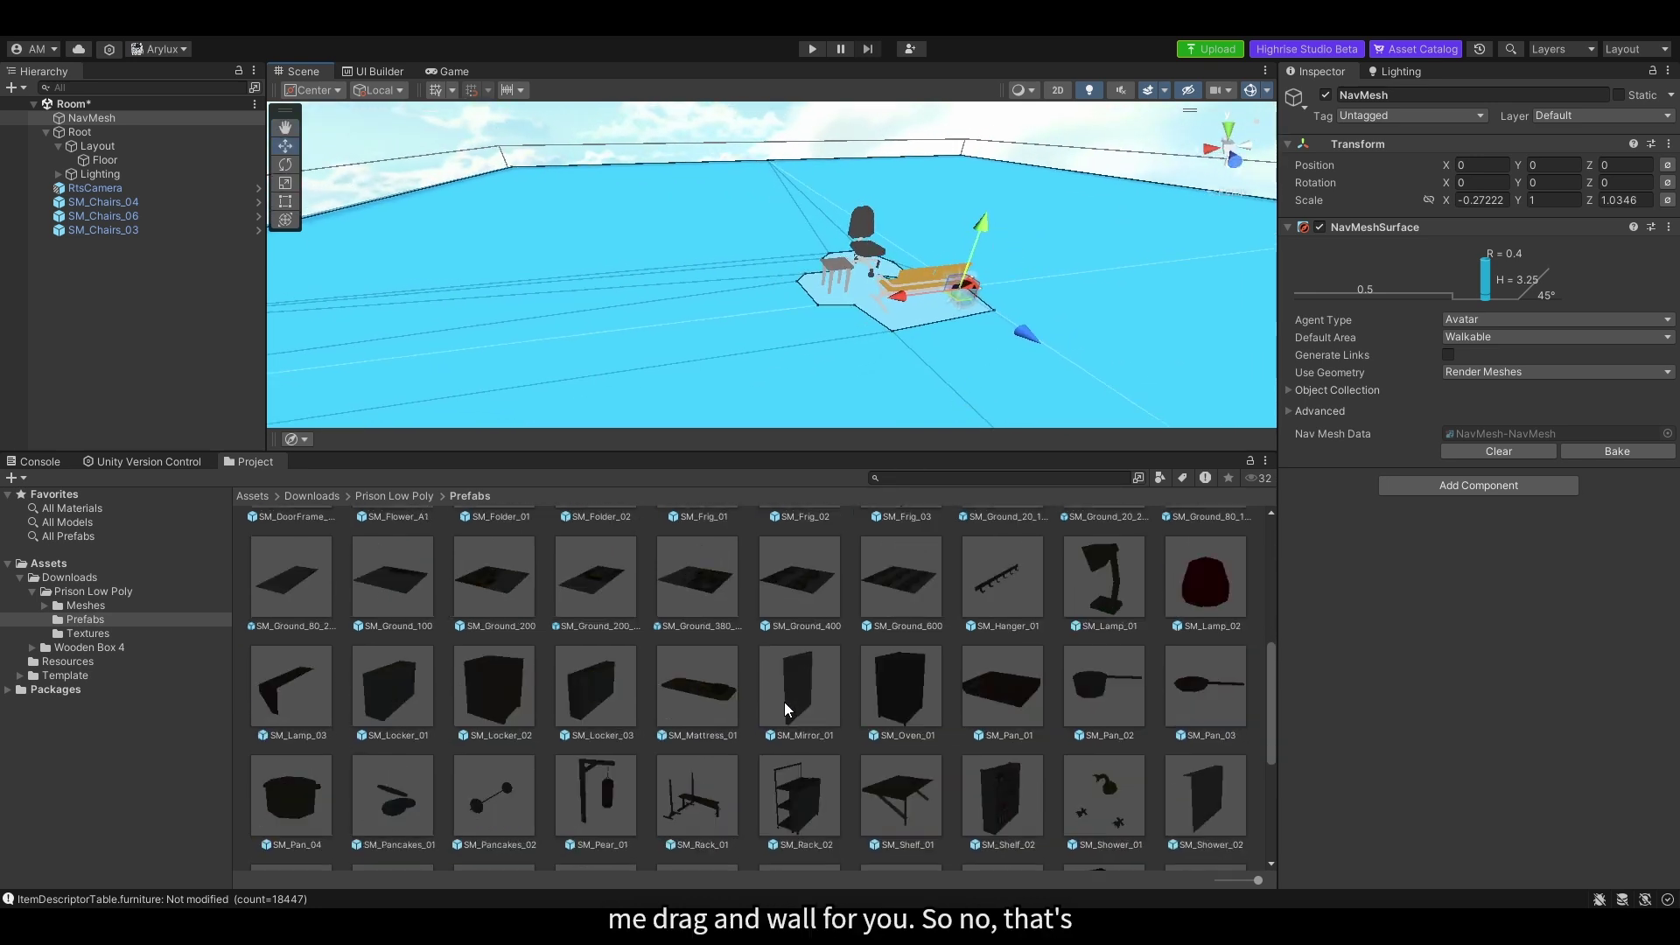
# Add the SM_Wall_400 wall to the room, cancelling an SM_Mirror_01 placement.
pyautogui.moveTo(801, 652); pyautogui.dragTo(694, 343)
pyautogui.press('Escape')
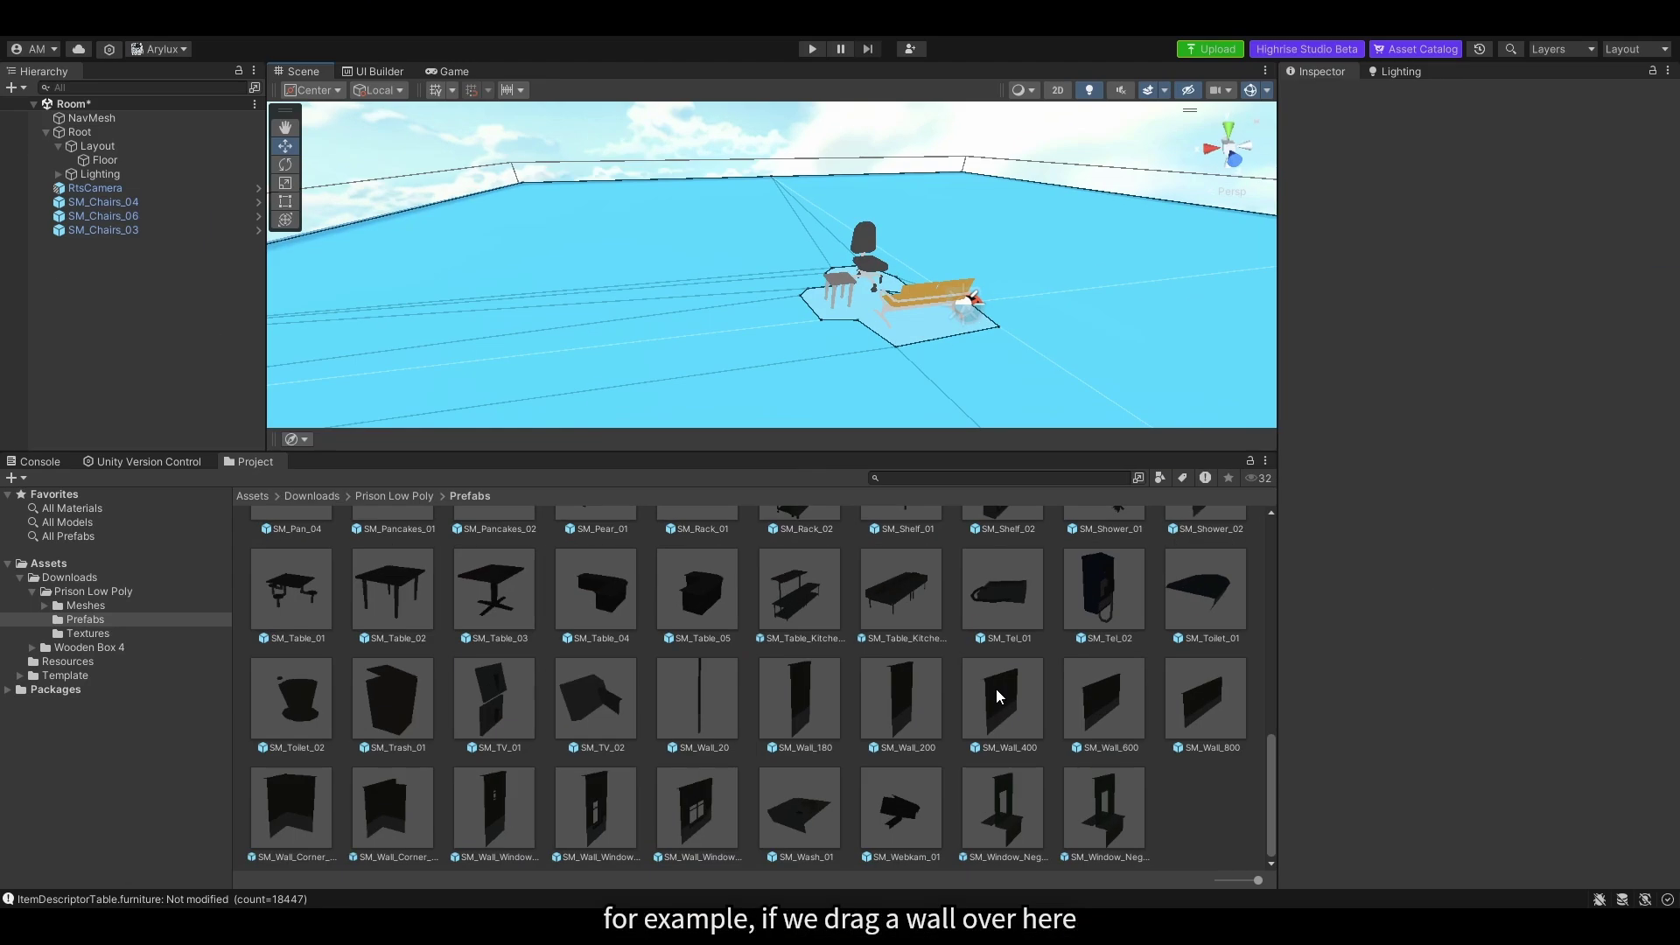
pyautogui.moveTo(1002, 700); pyautogui.dragTo(737, 325)
# Playtest, walking the avatar through the wall and around the chairs.
pyautogui.click(811, 50)
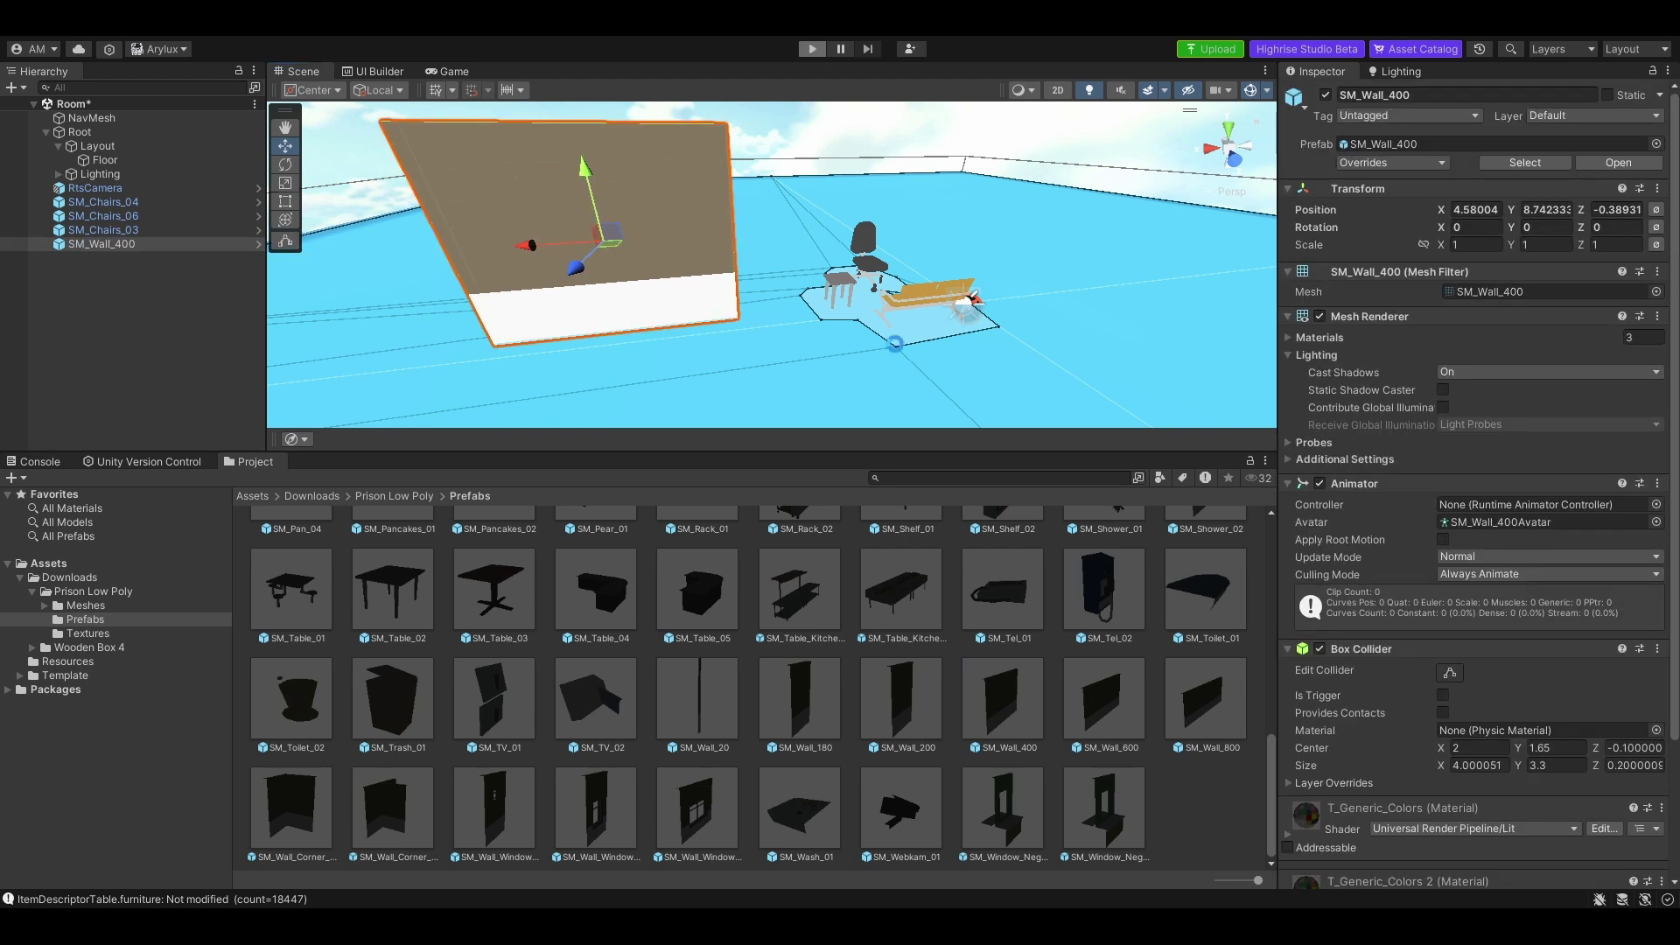
pyautogui.click(871, 300)
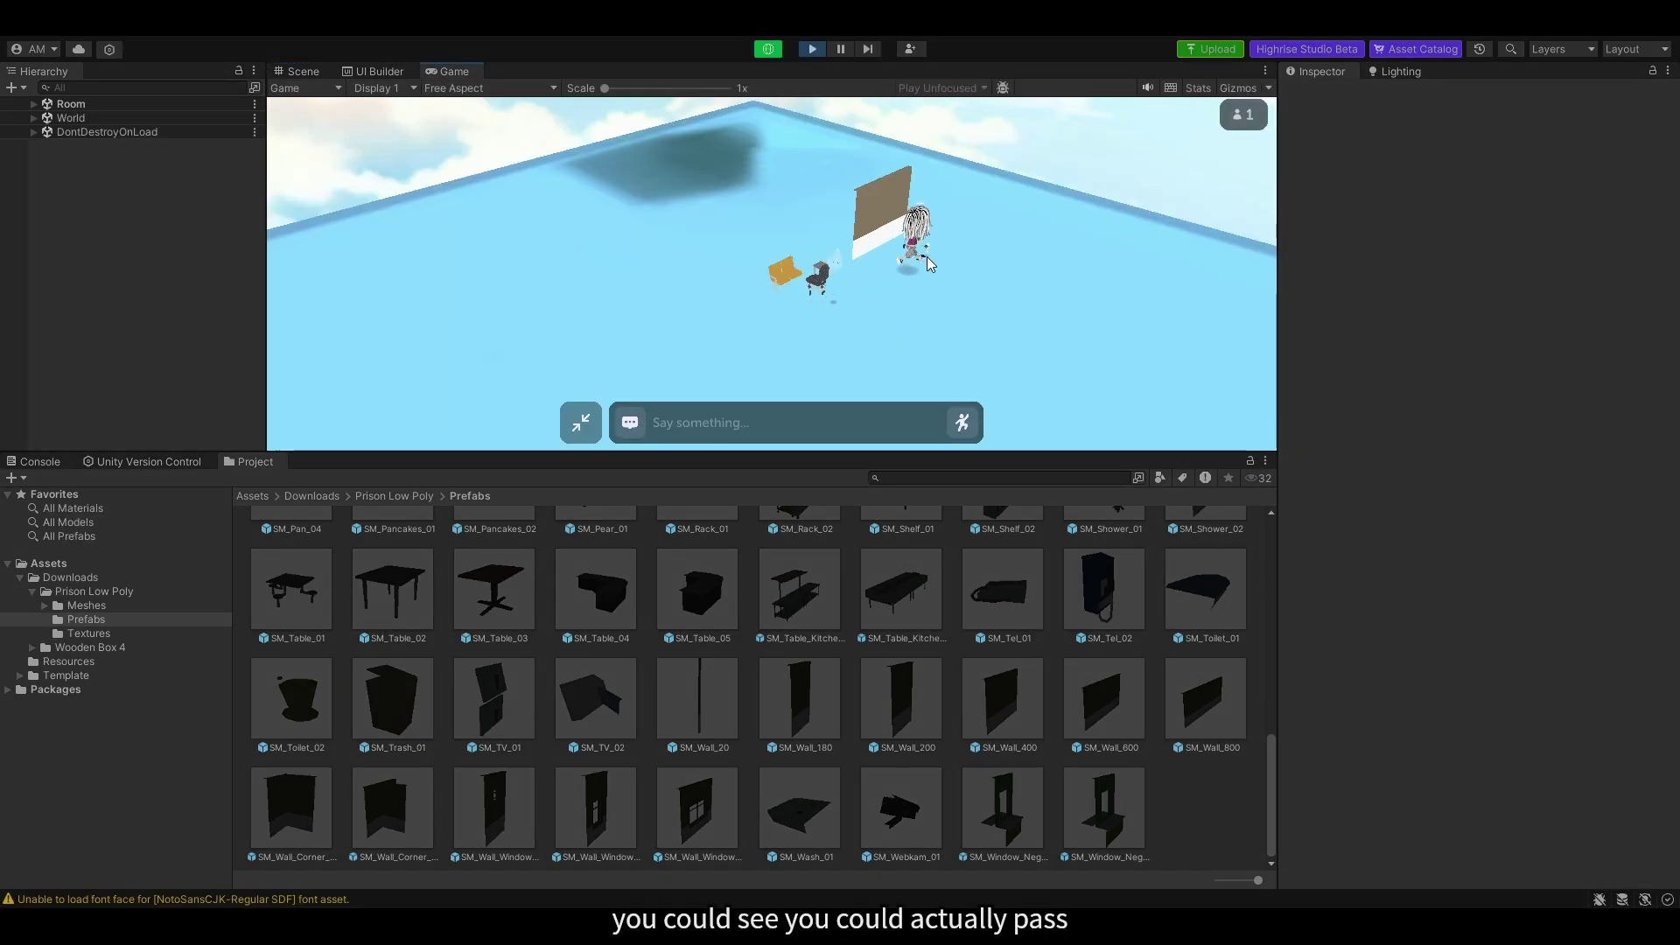
pyautogui.click(911, 260)
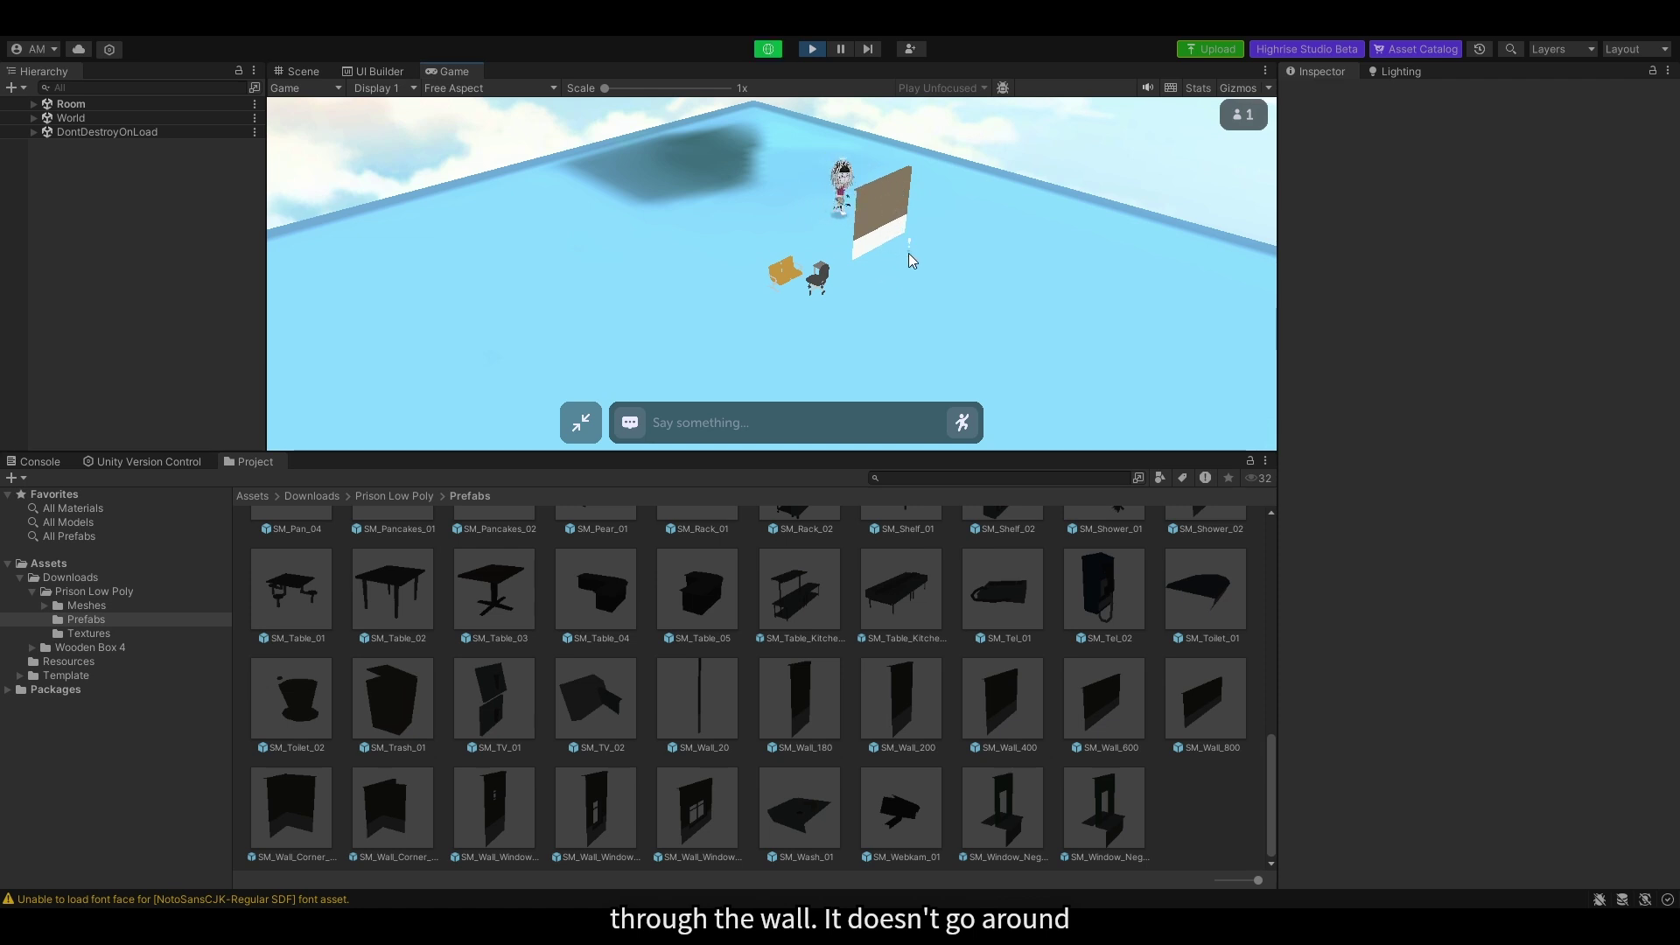
pyautogui.click(789, 284)
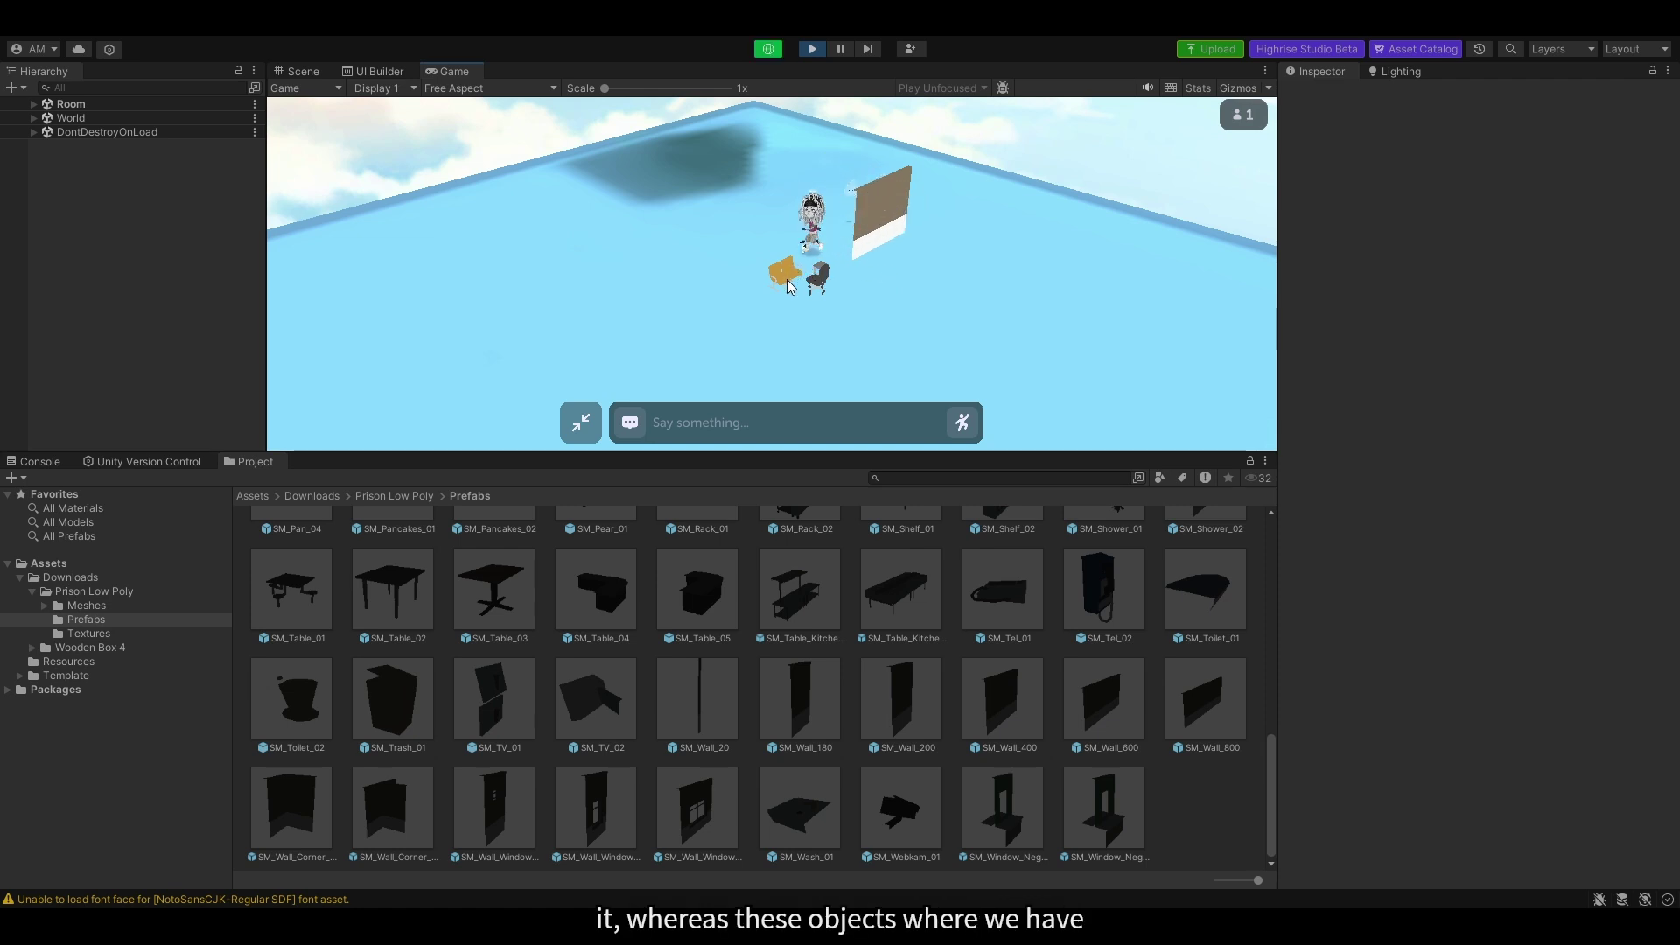
pyautogui.click(821, 353)
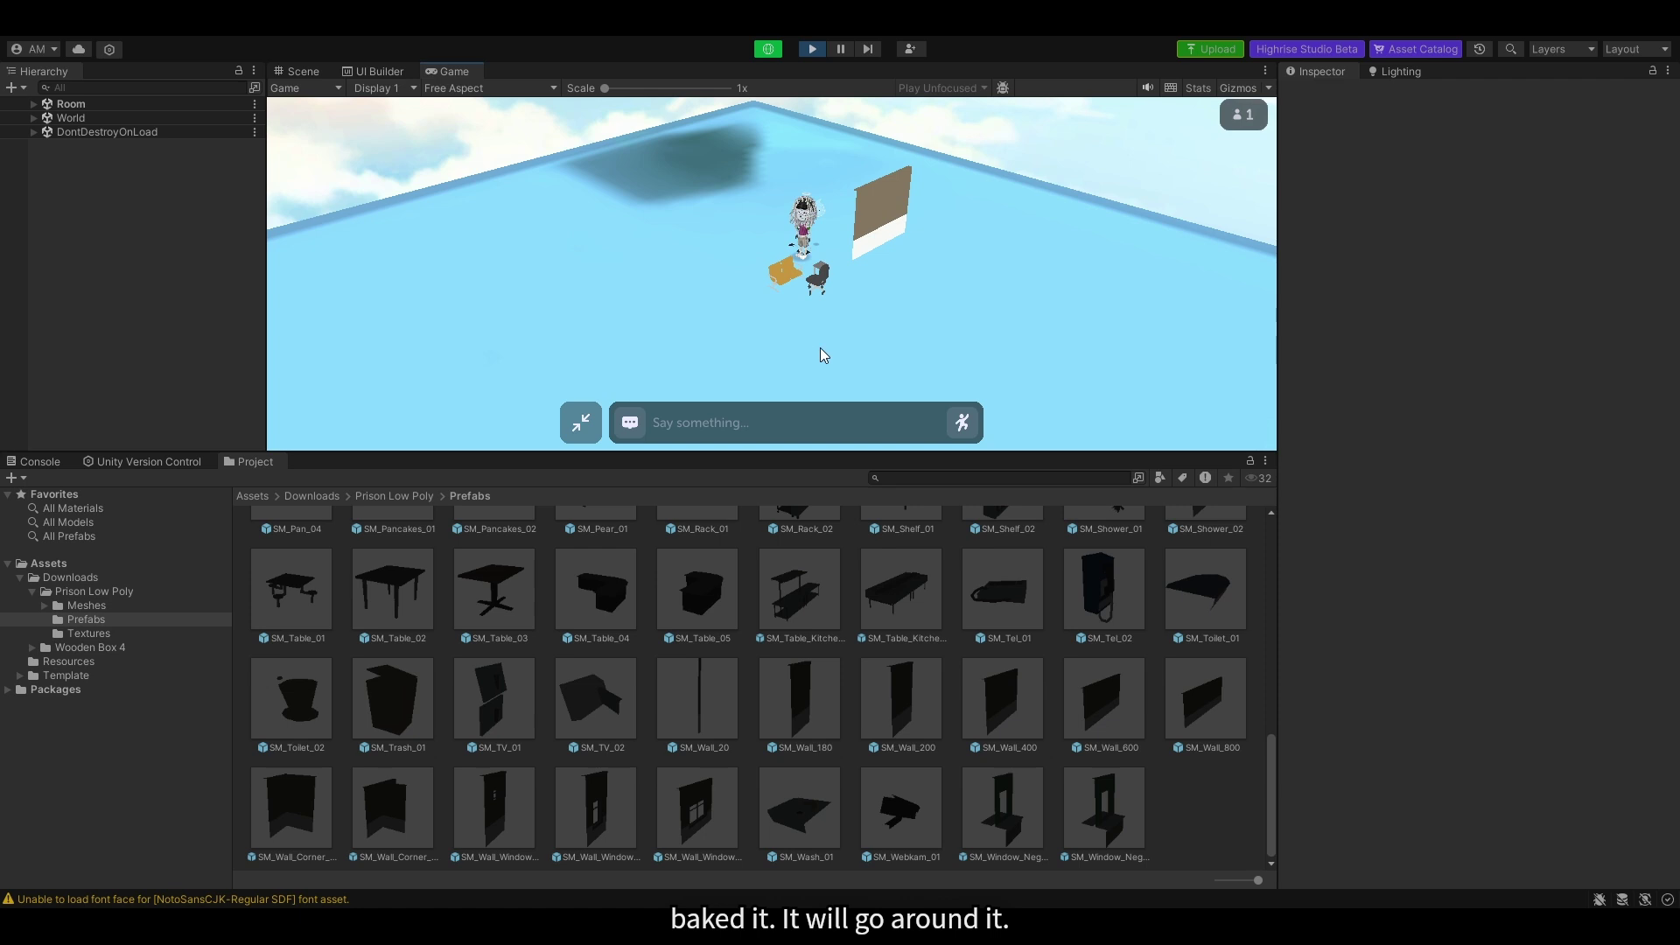
pyautogui.click(900, 299)
pyautogui.click(813, 49)
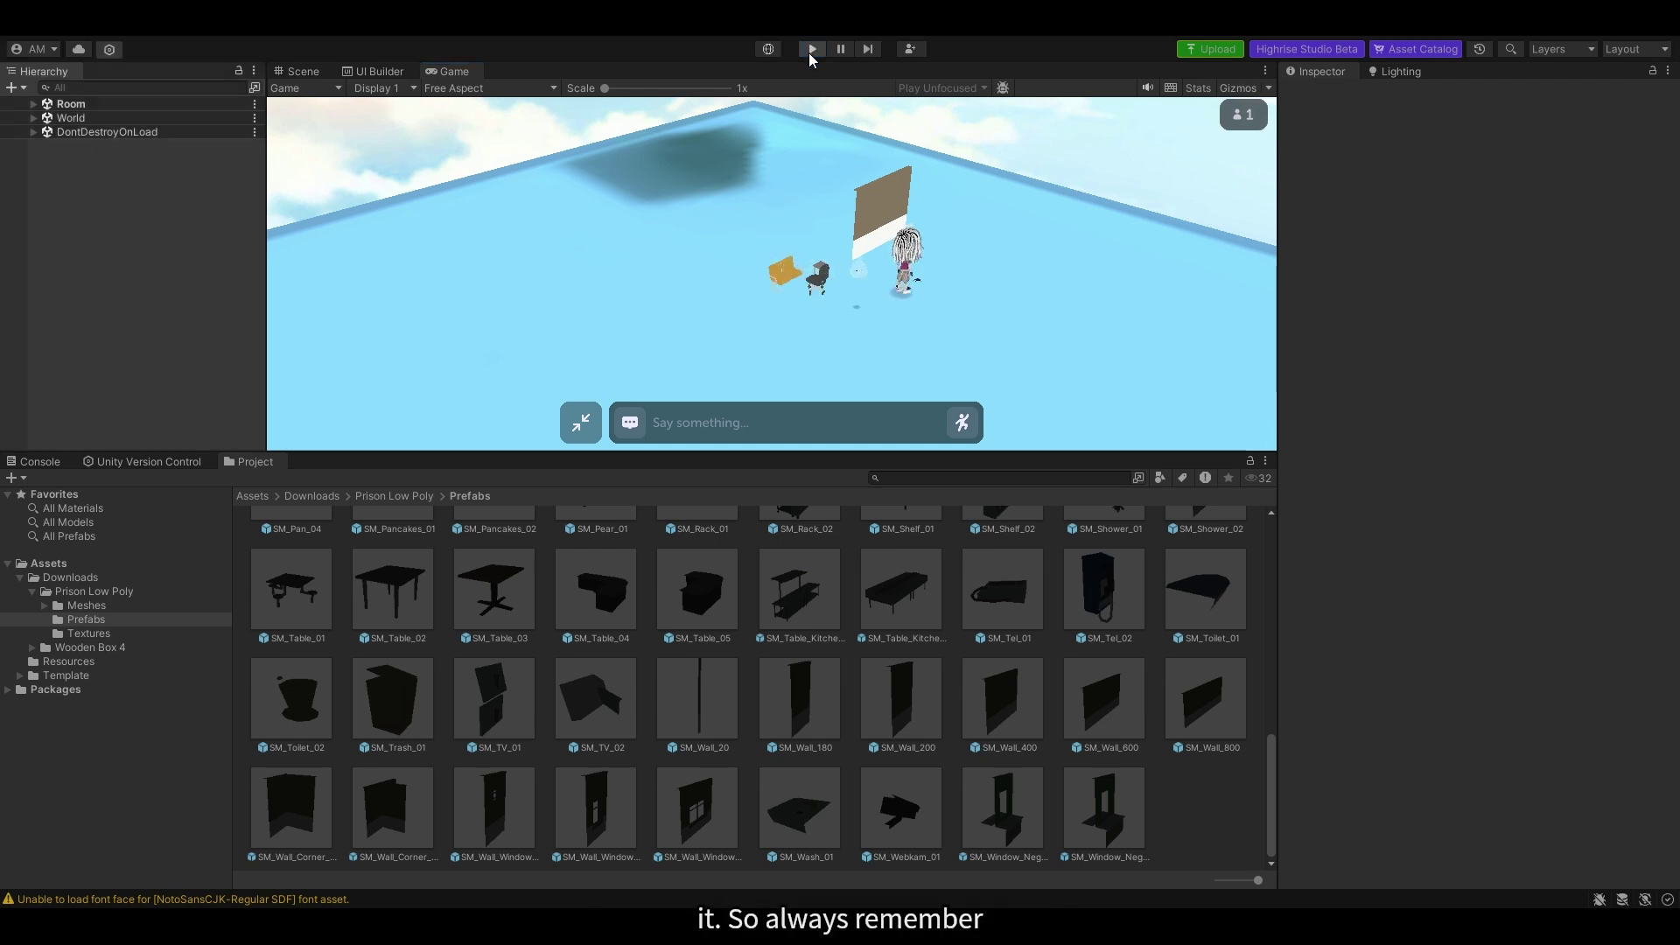
# Rebake the NavMesh around the SM_Wall_400 wall and test walking around it.
pyautogui.click(304, 72)
pyautogui.moveTo(783, 304)
pyautogui.mouseDown(button='right')
pyautogui.moveTo(790, 283)
pyautogui.moveTo(771, 289)
pyautogui.mouseUp(button='right')
pyautogui.click(91, 117)
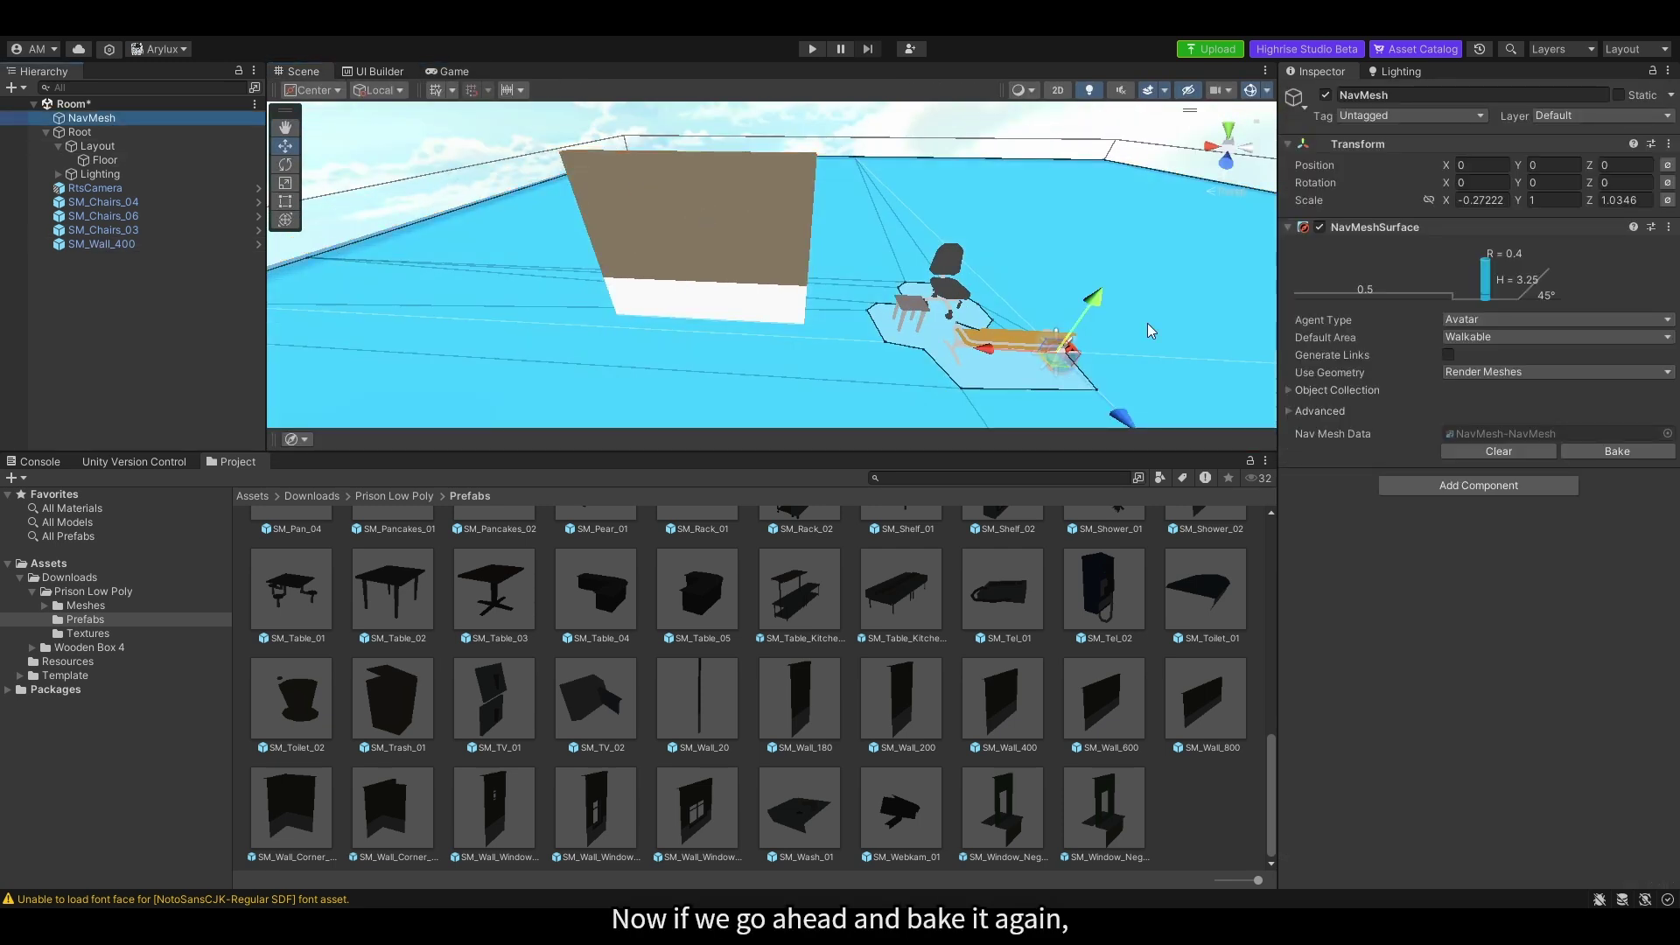
pyautogui.click(1578, 455)
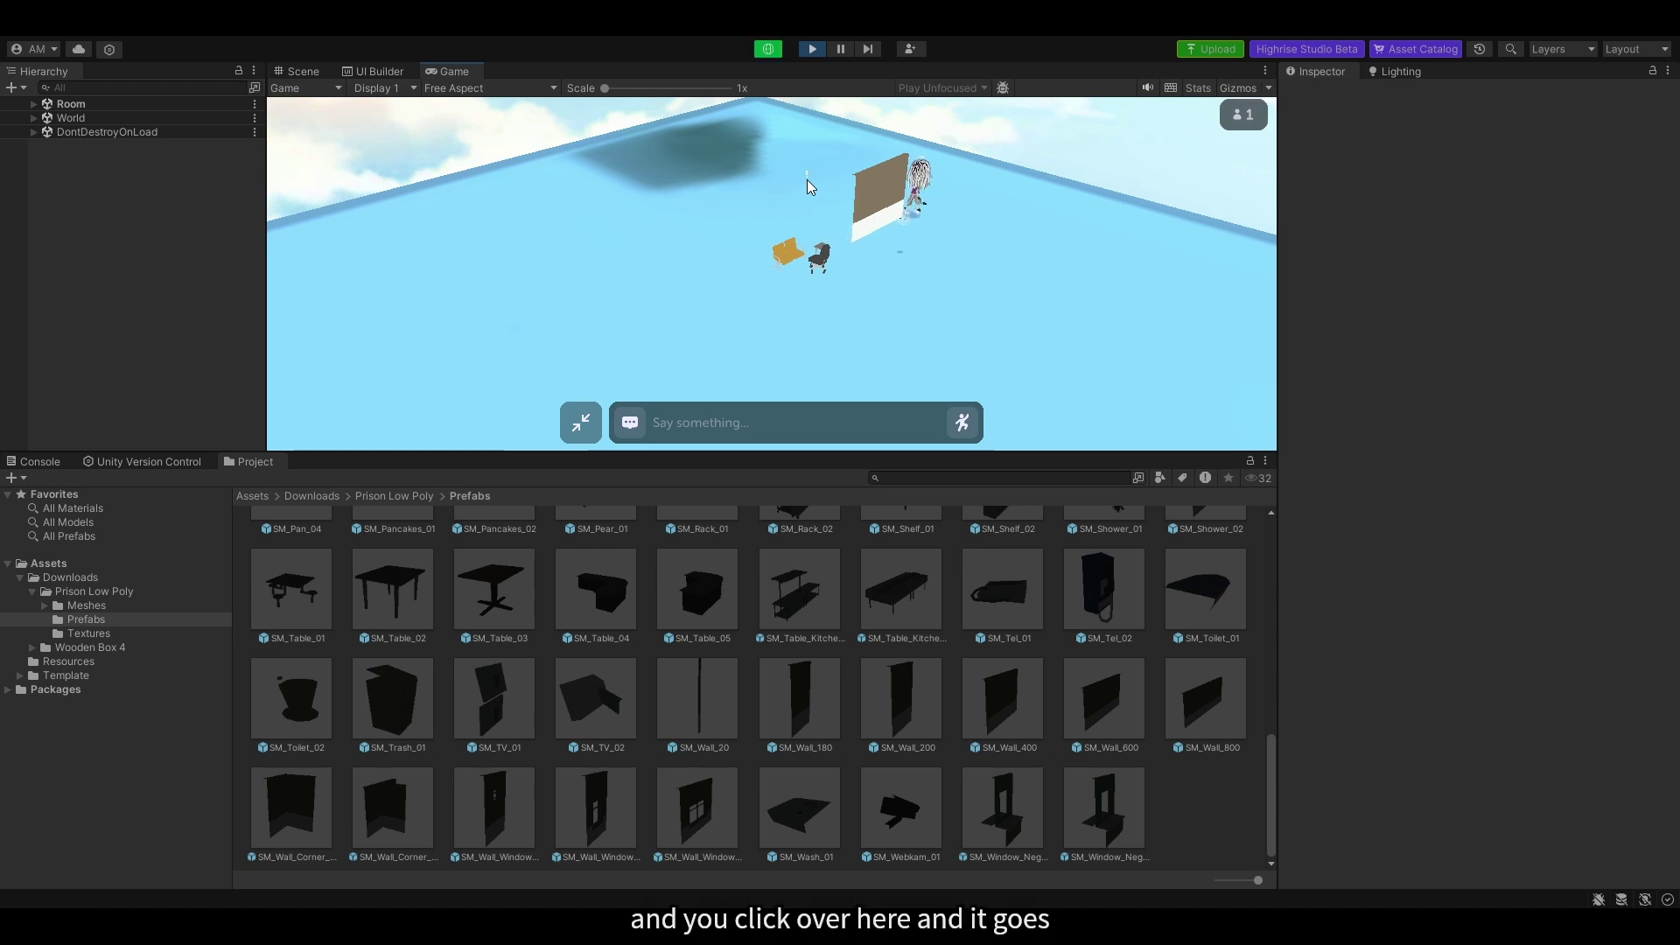
pyautogui.click(813, 49)
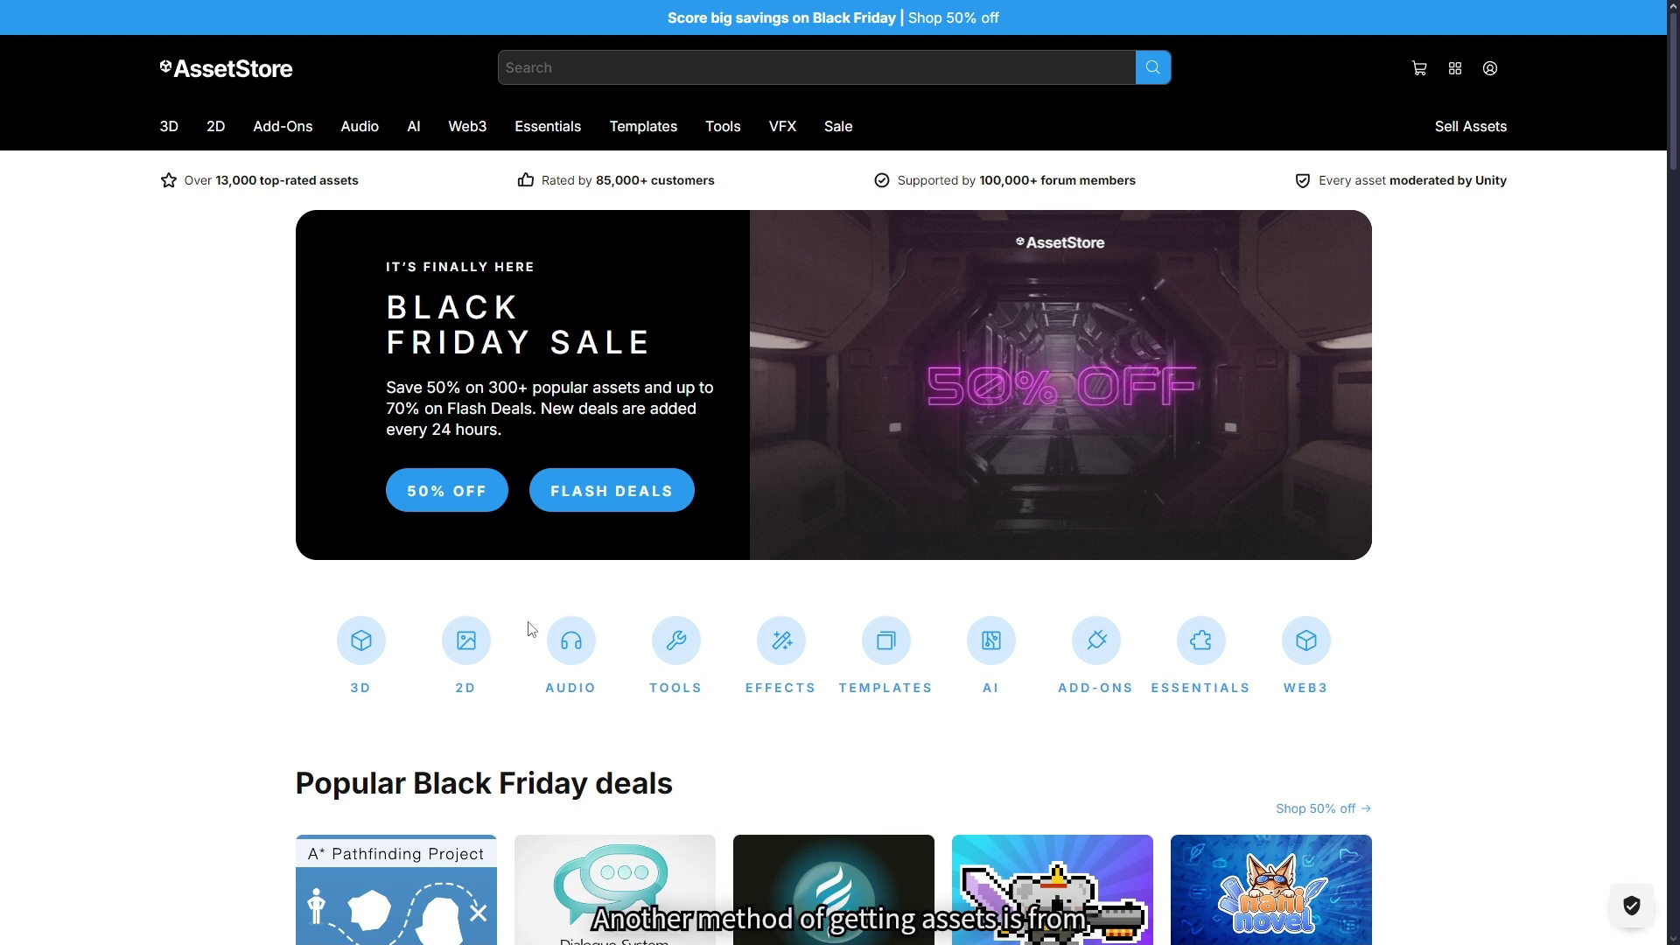
# Browse the Black Friday Asset Store home page, then put the cursor in the asset search field.
pyautogui.scroll(-5, 586, 586)
pyautogui.scroll(5, 586, 585)
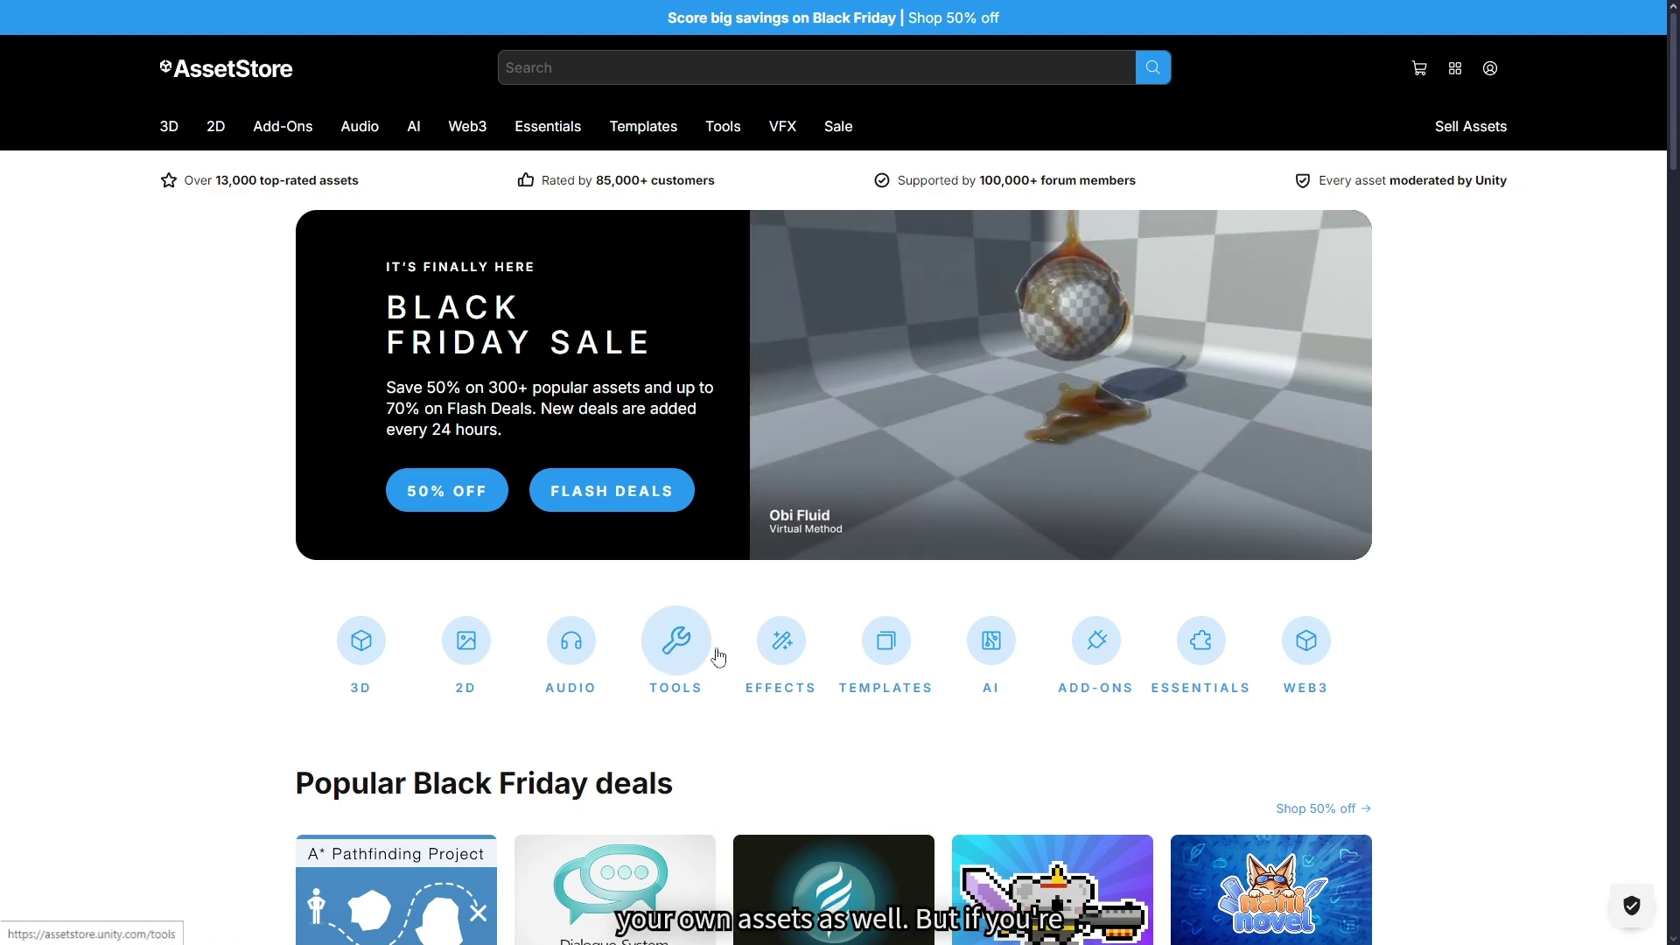
pyautogui.scroll(-6, 683, 648)
pyautogui.scroll(6, 717, 655)
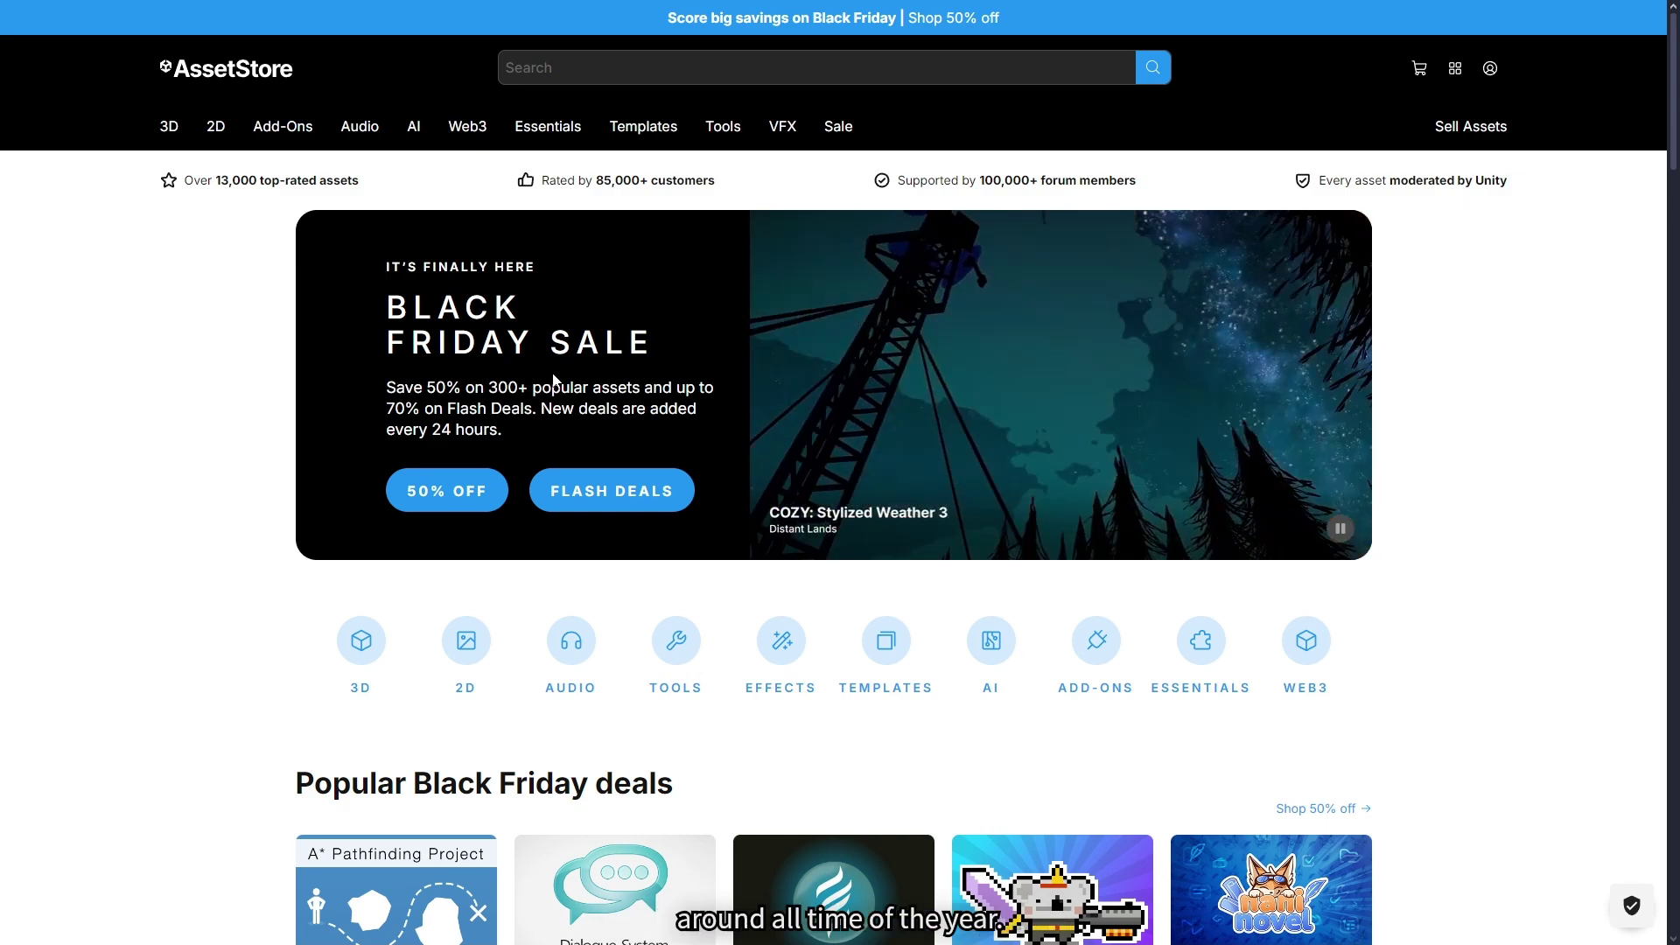
pyautogui.scroll(-3, 474, 391)
pyautogui.scroll(-3, 474, 391)
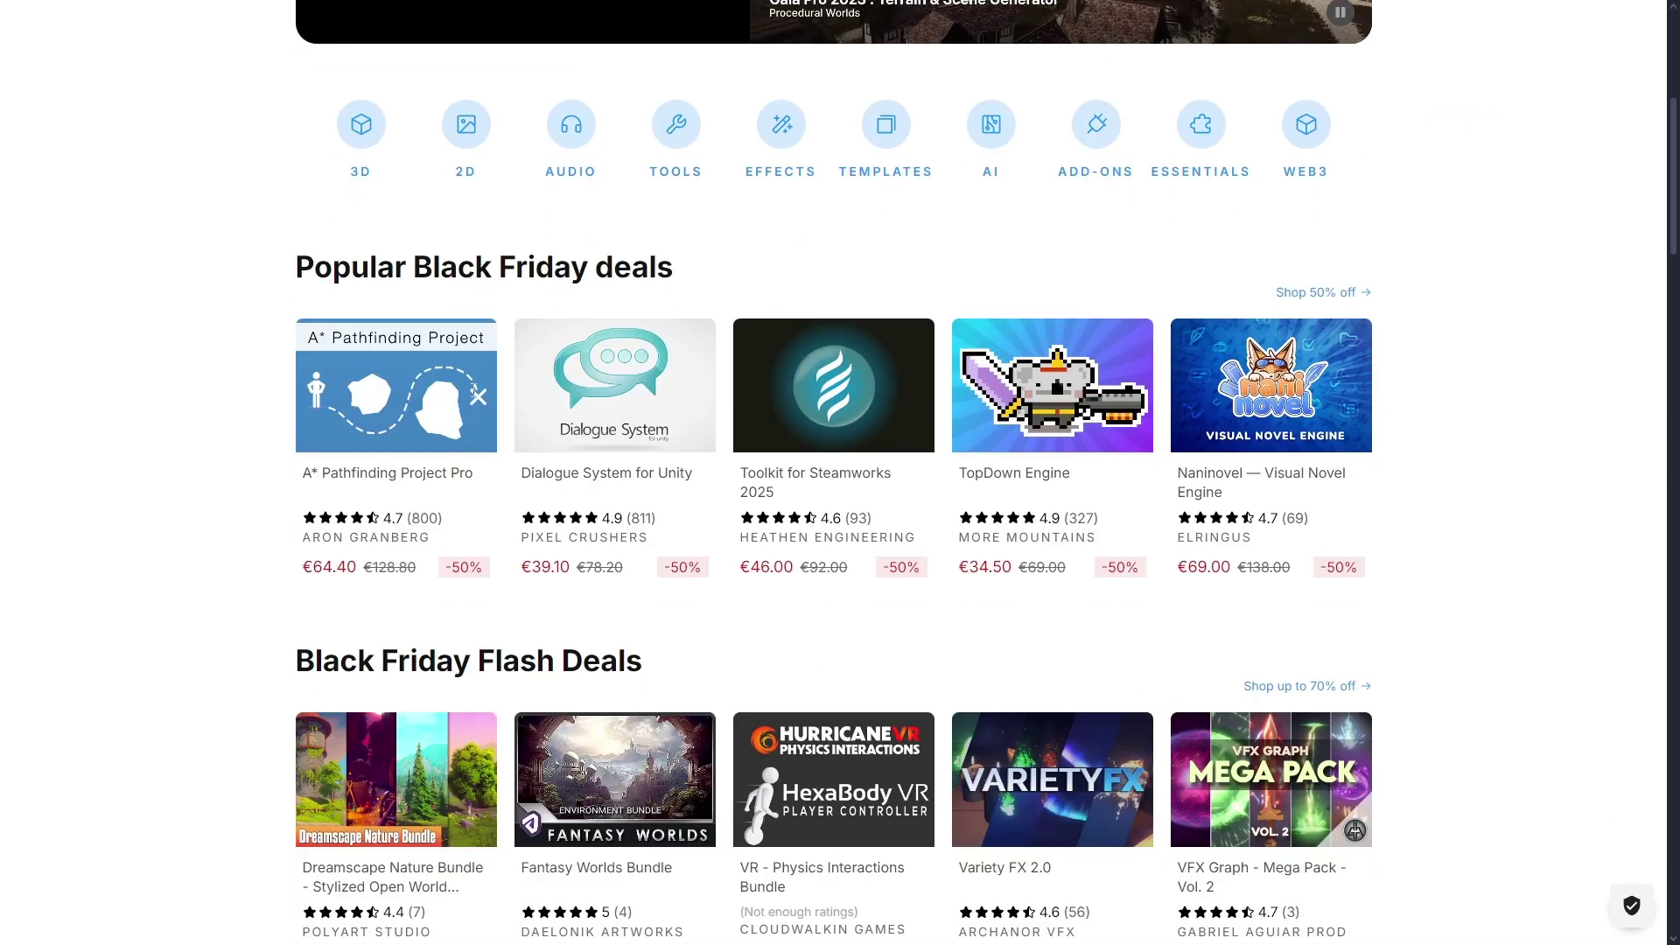
pyautogui.scroll(6, 474, 391)
pyautogui.click(501, 79)
pyautogui.moveTo(643, 130)
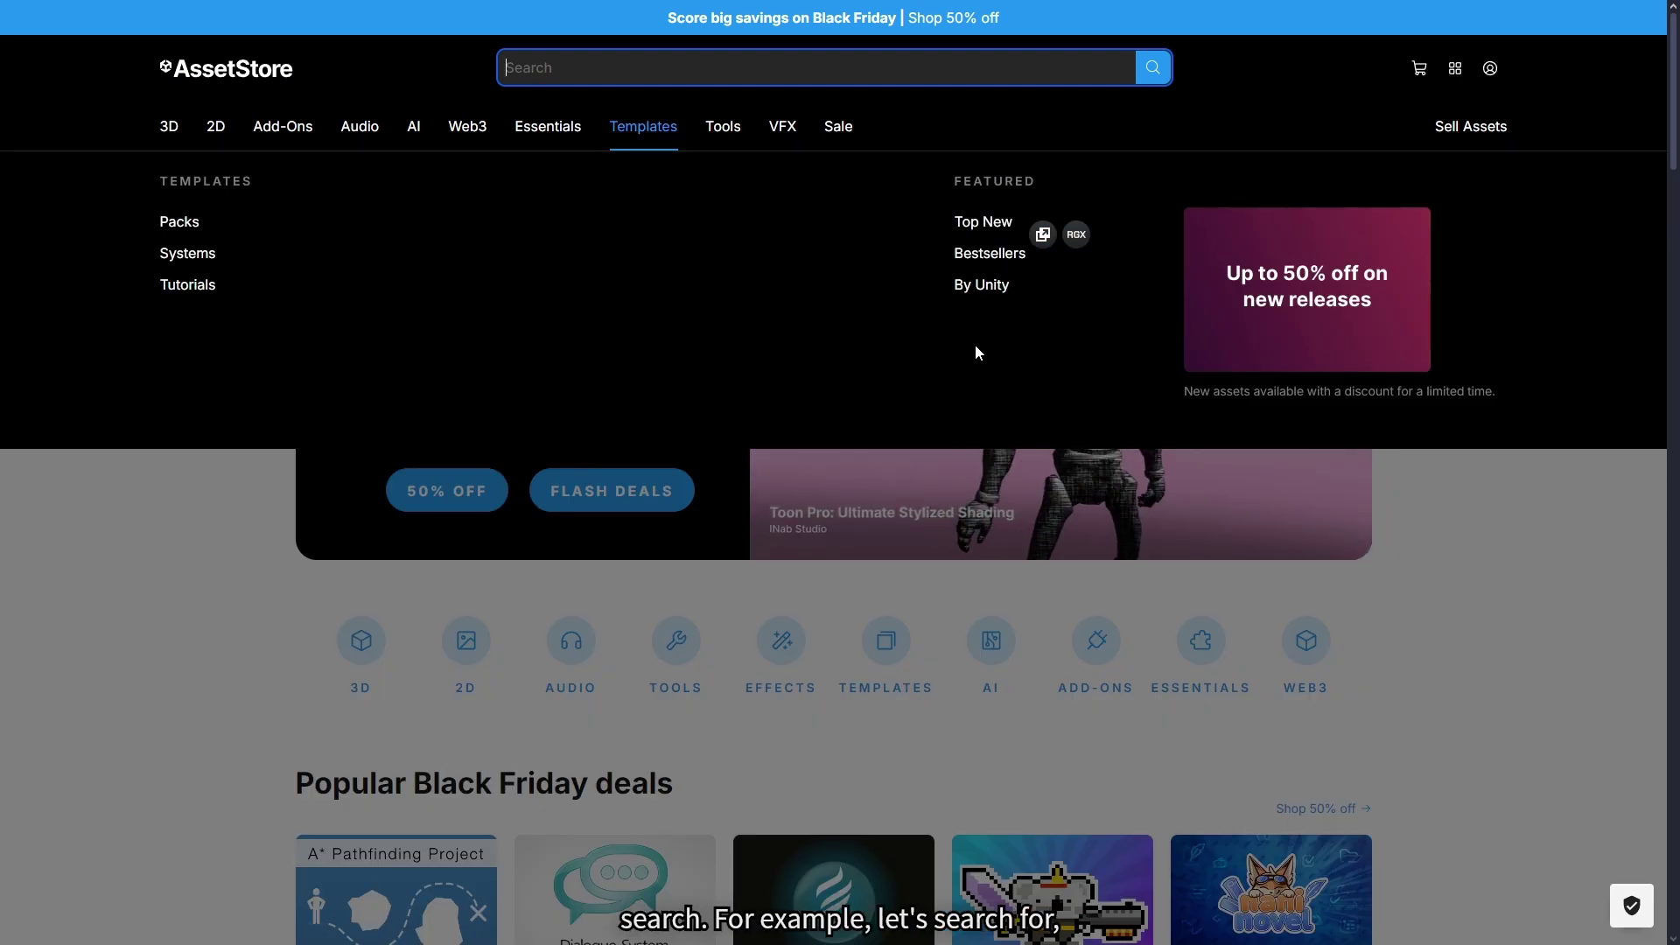
pyautogui.write('free assets')
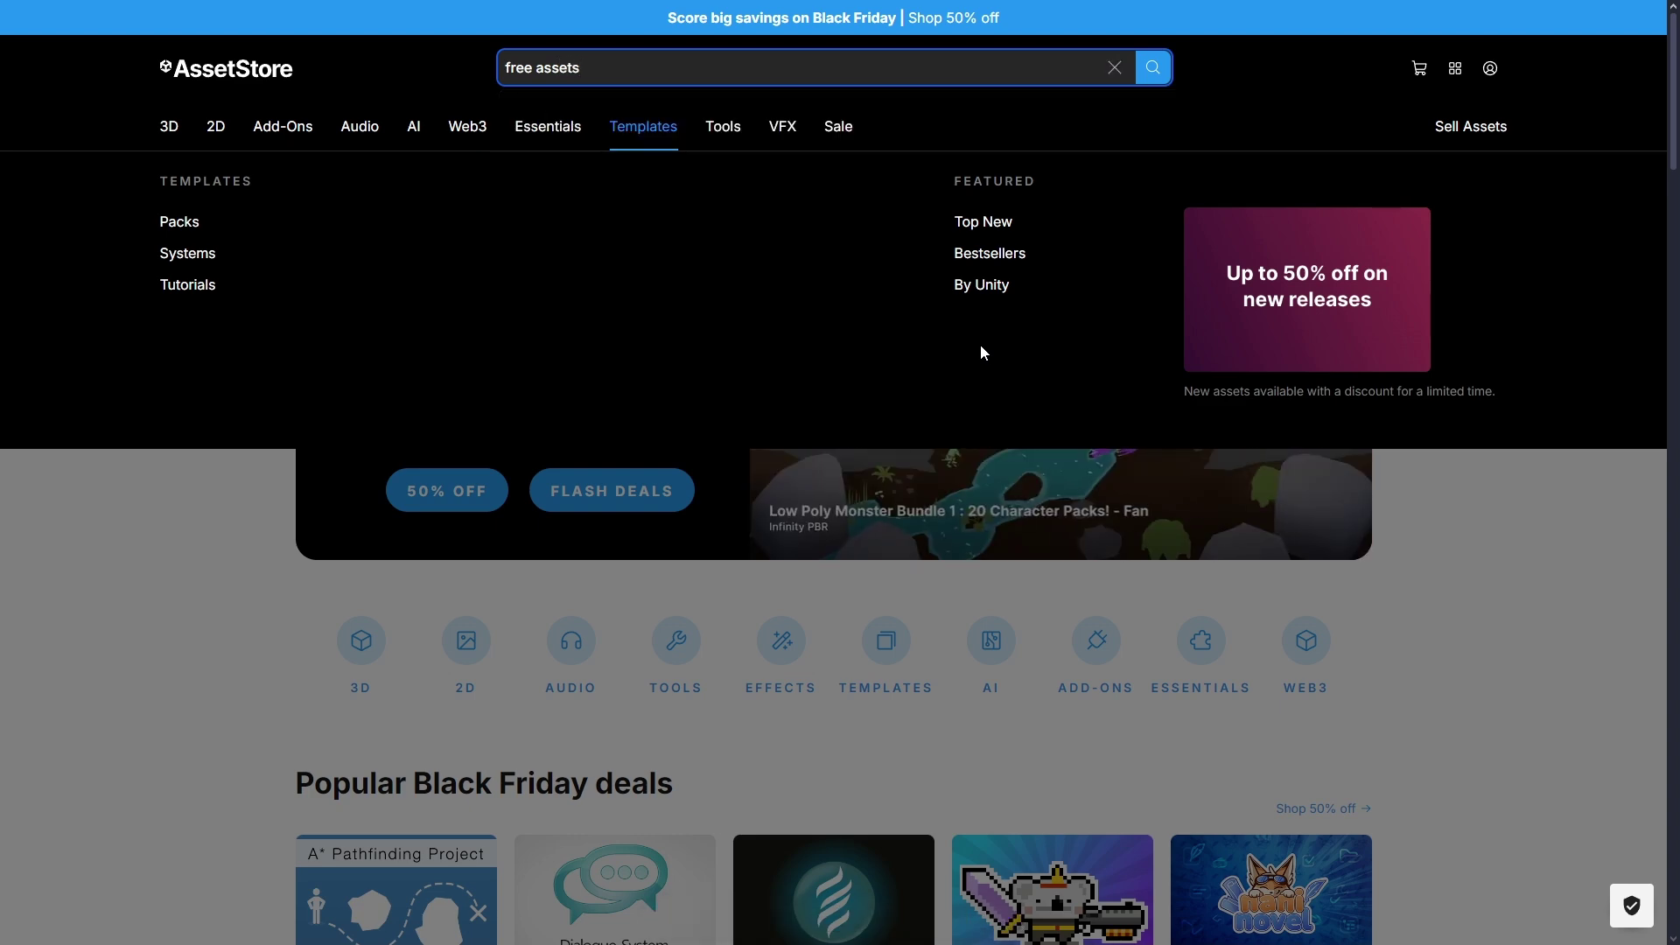
pyautogui.press('Return')
pyautogui.scroll(-4, 899, 674)
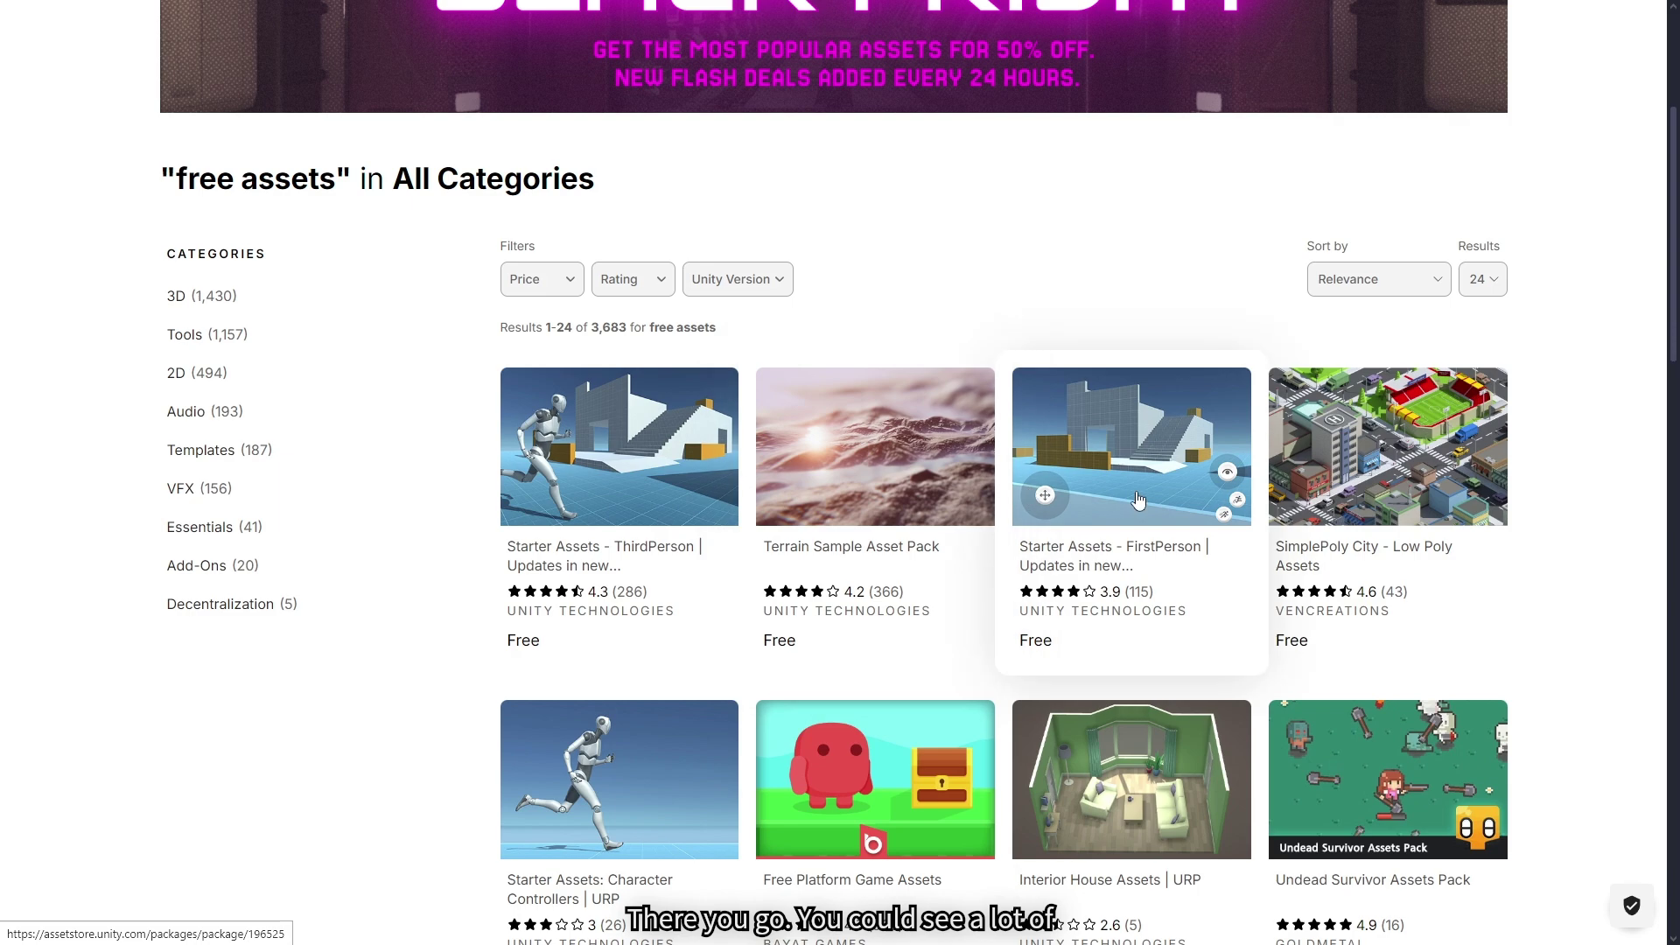
pyautogui.scroll(-7, 1298, 529)
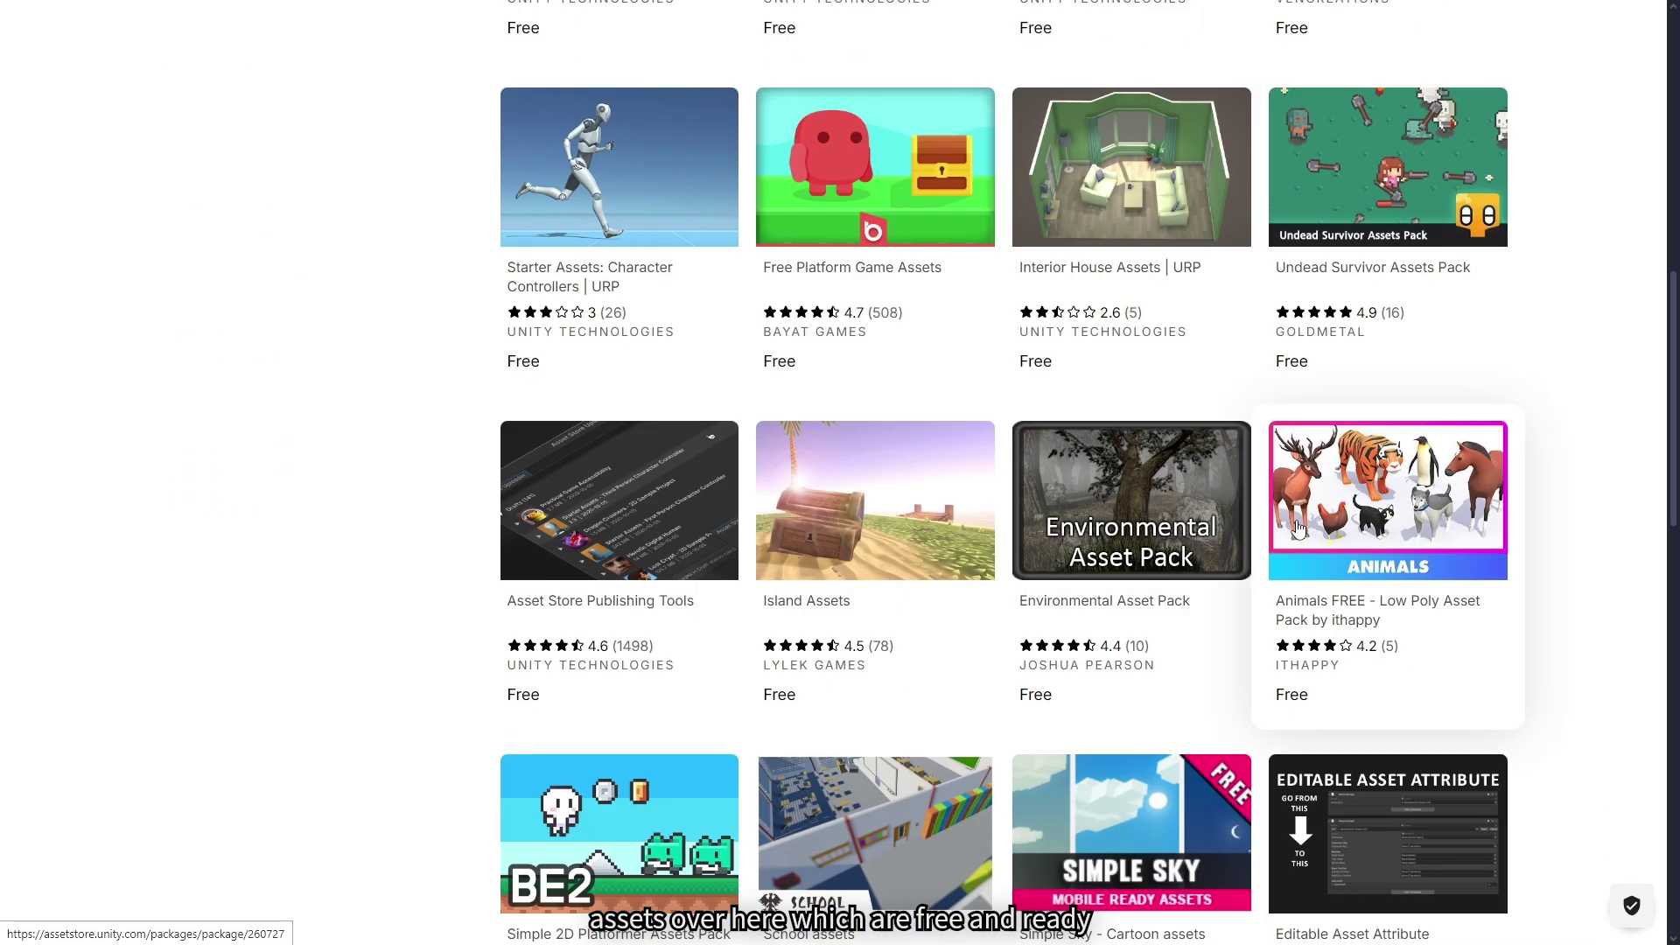
pyautogui.scroll(-3, 1298, 529)
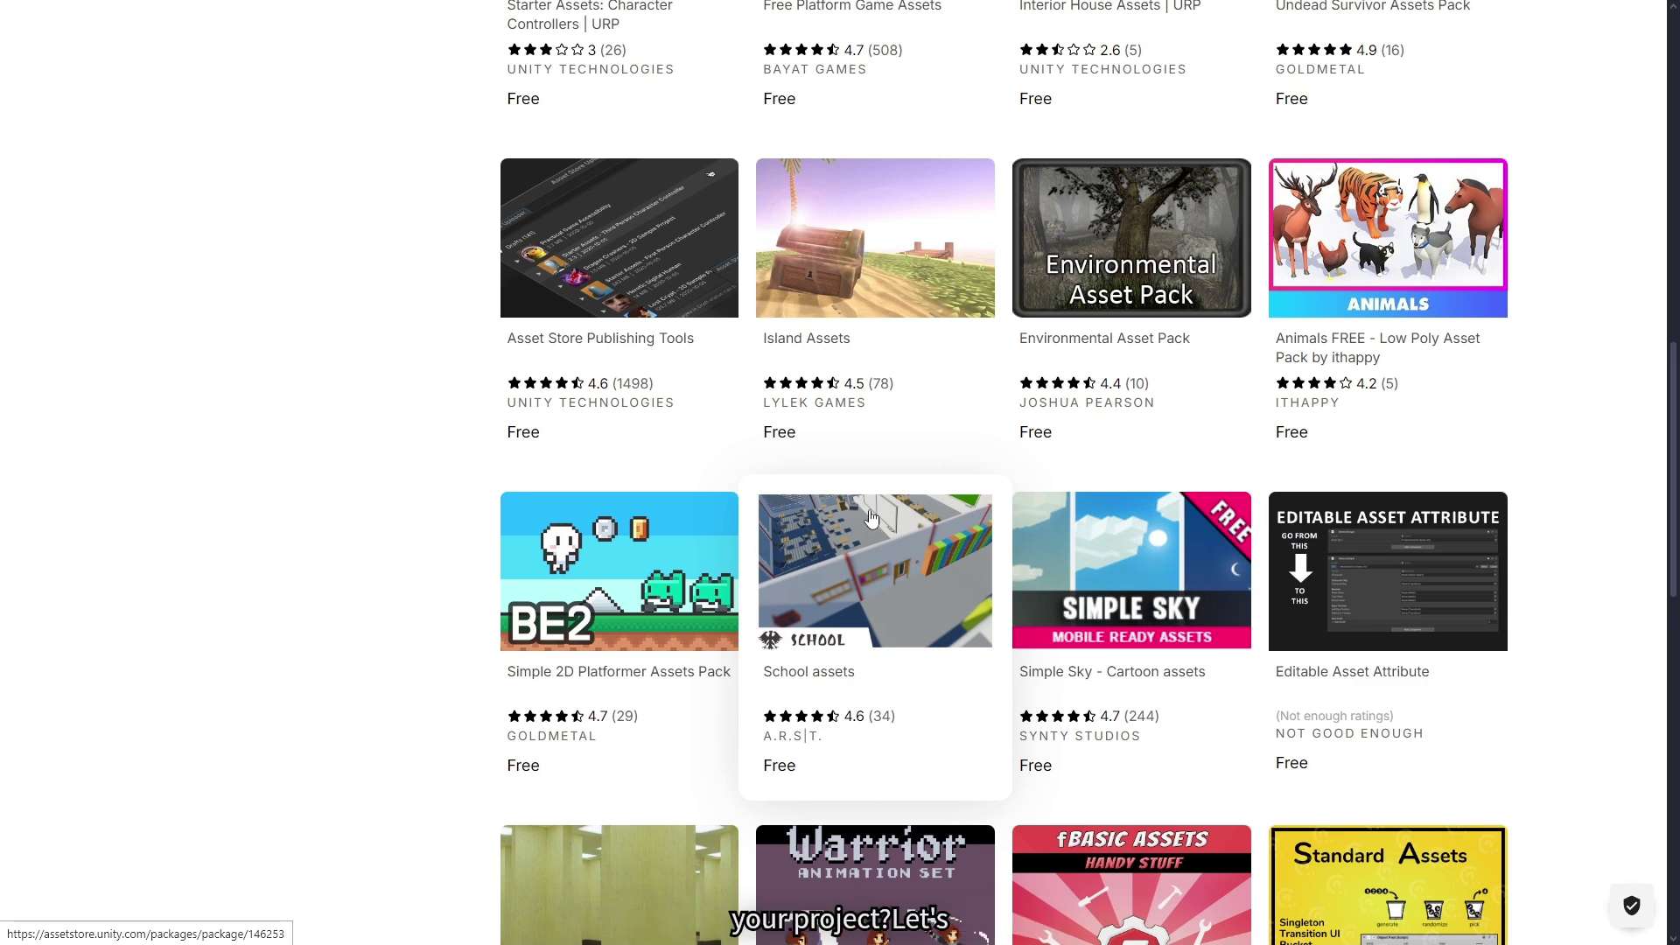
pyautogui.scroll(-5, 870, 518)
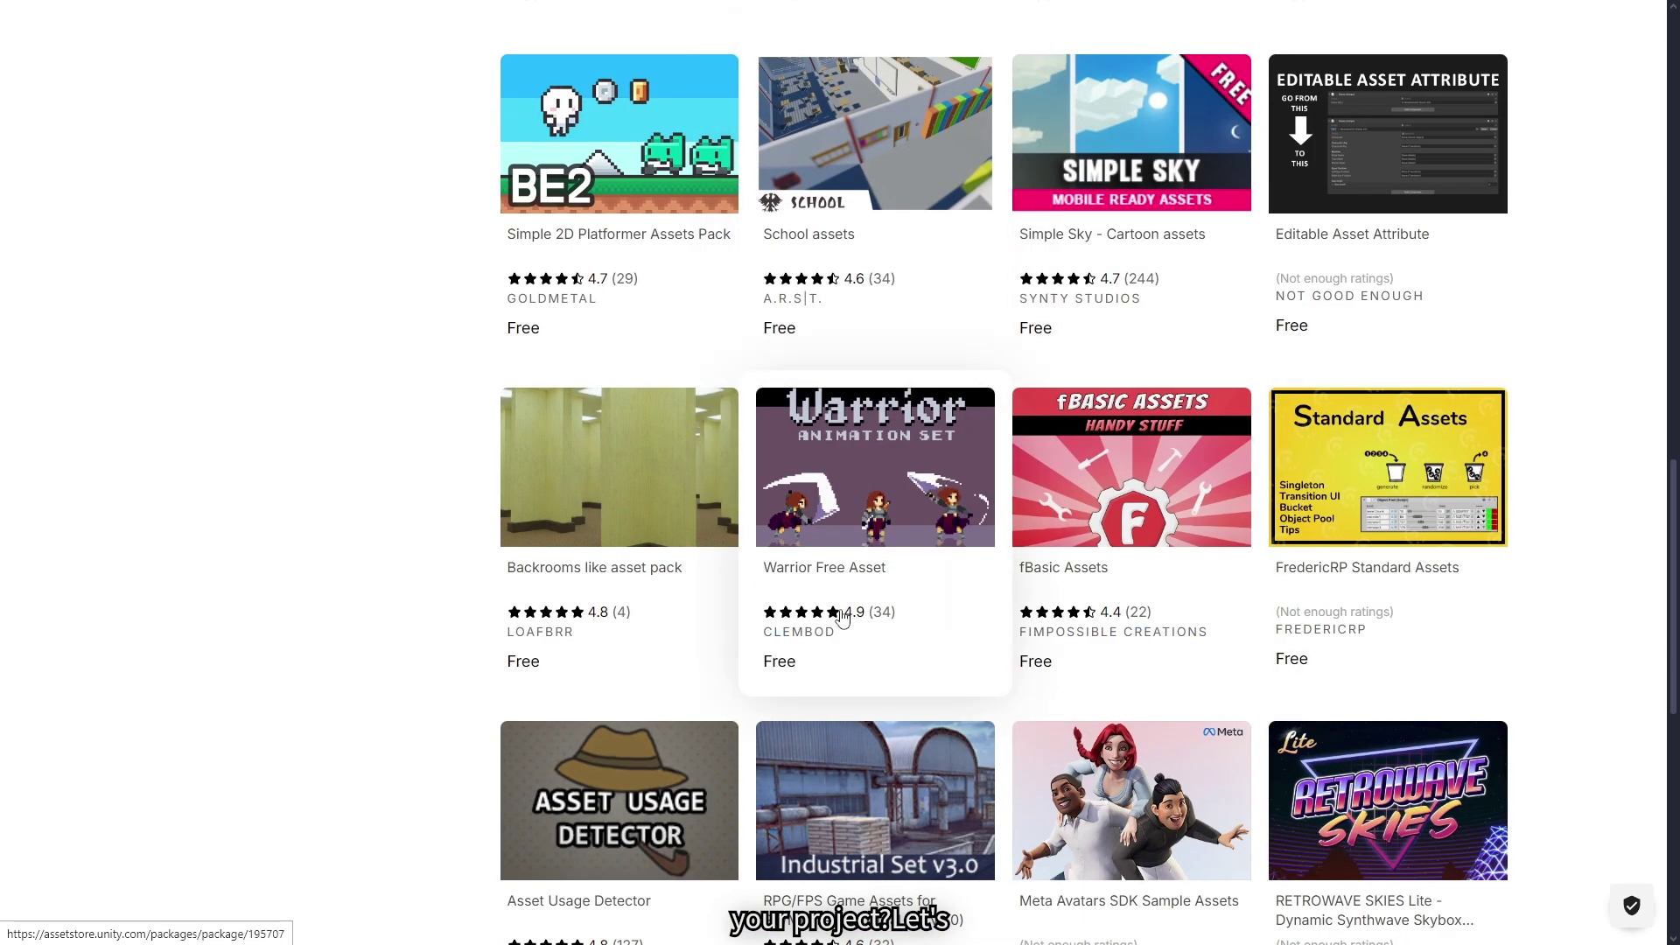
pyautogui.scroll(5, 842, 617)
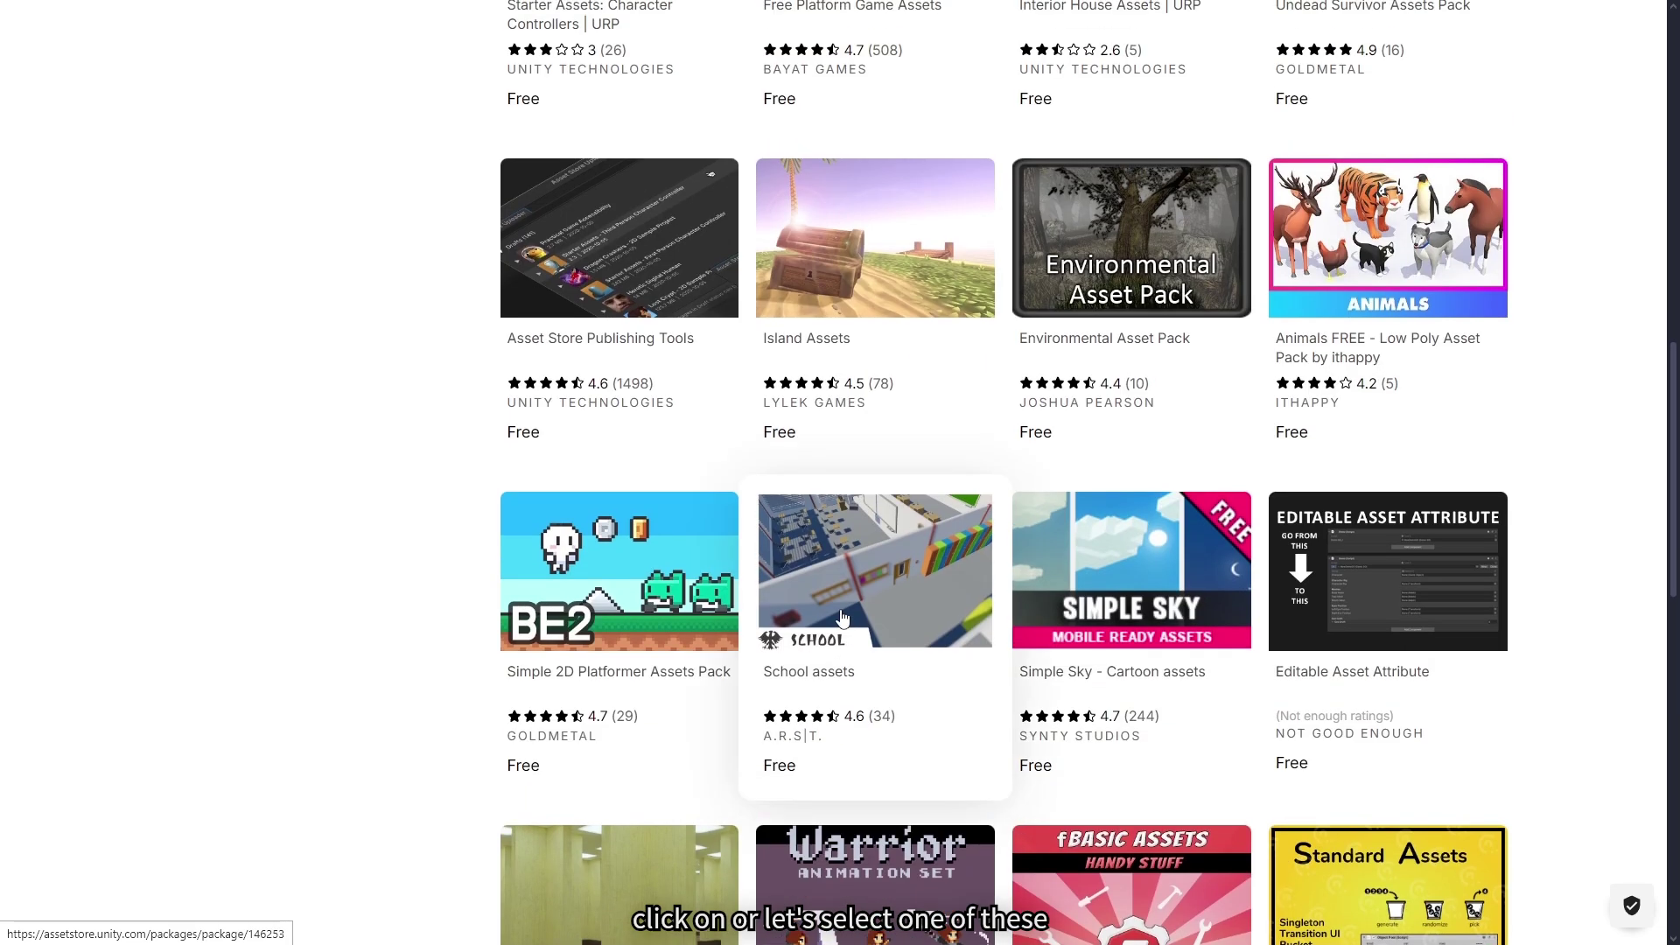
pyautogui.scroll(-5, 842, 617)
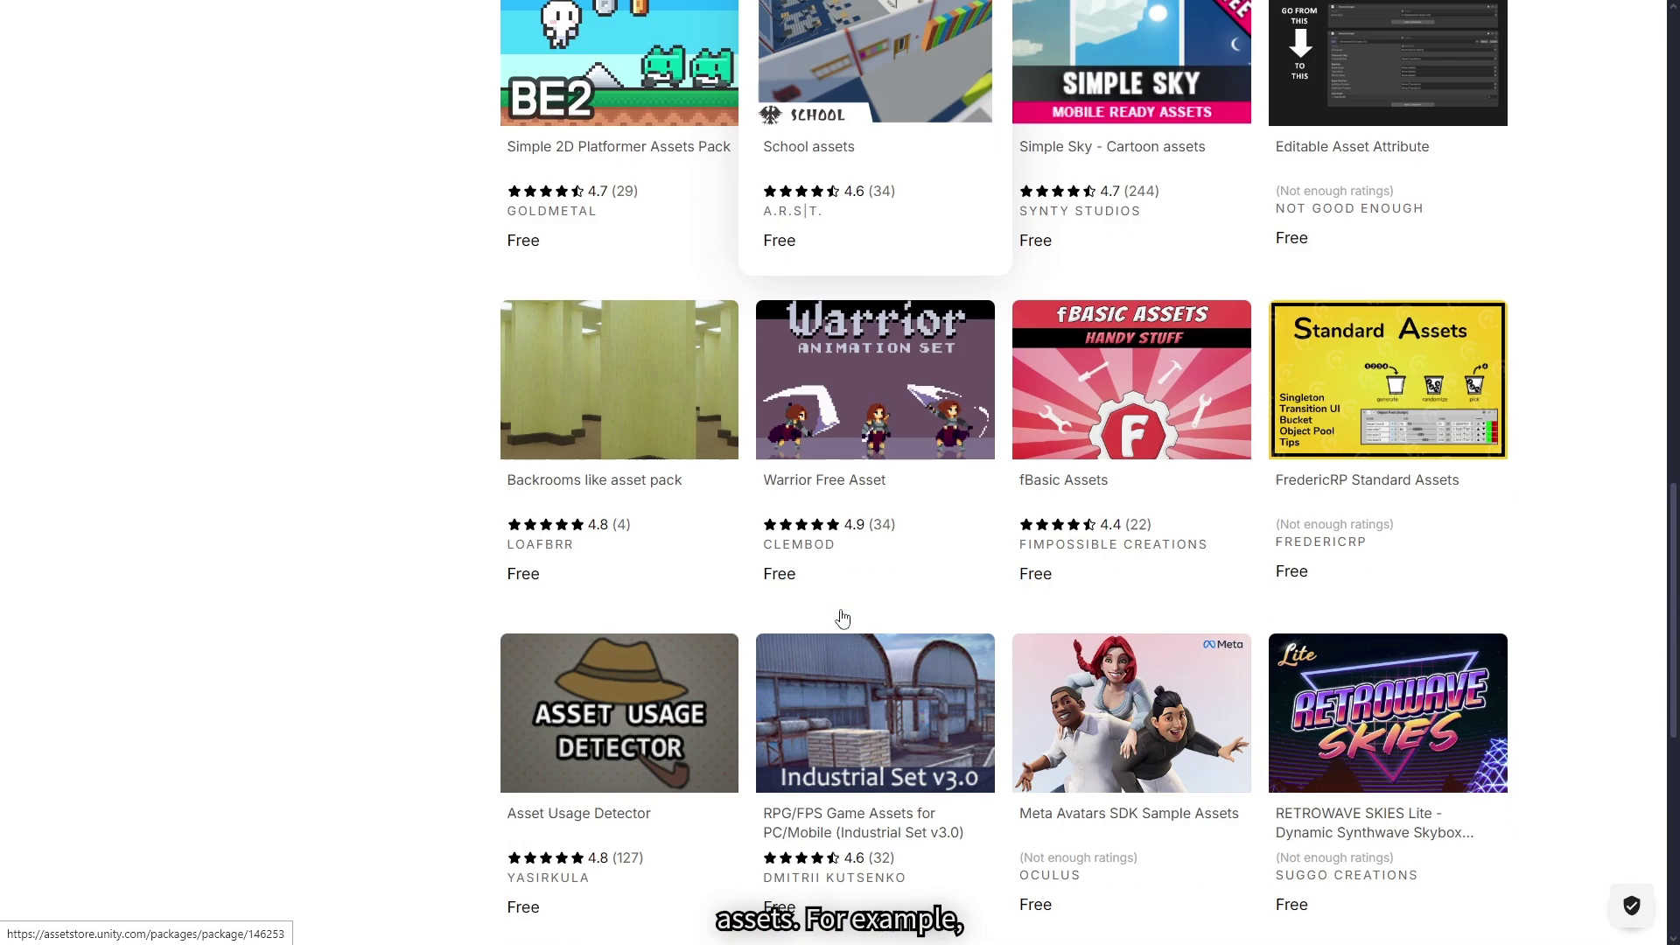
pyautogui.scroll(-5, 843, 617)
pyautogui.scroll(12, 843, 617)
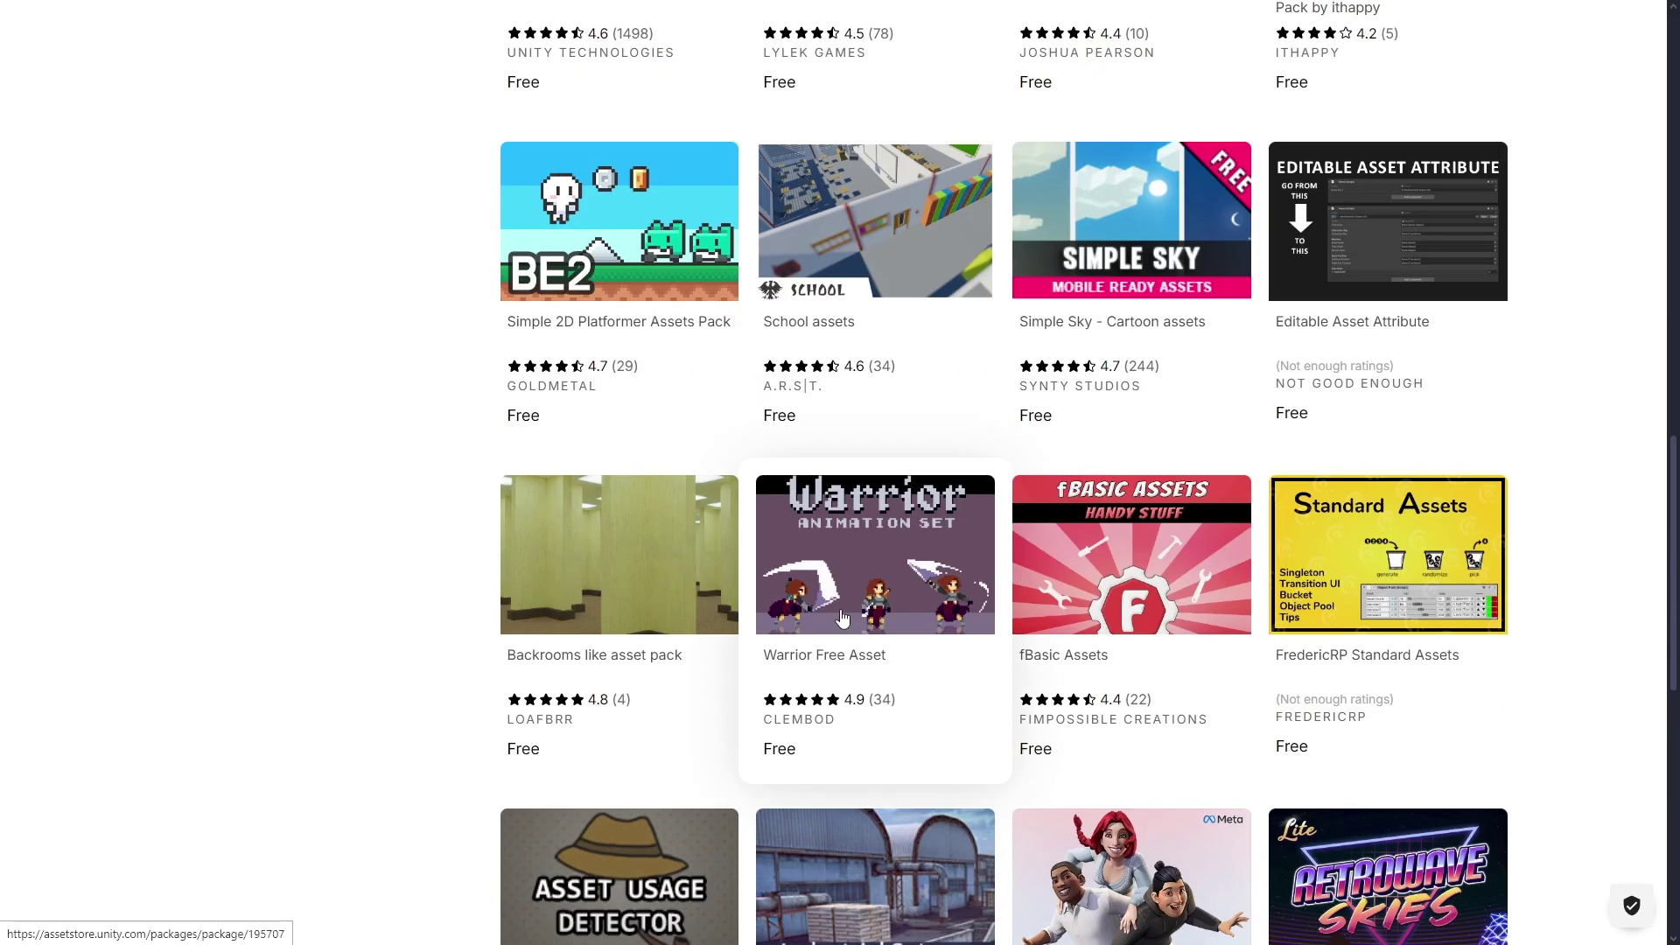
pyautogui.scroll(5, 842, 617)
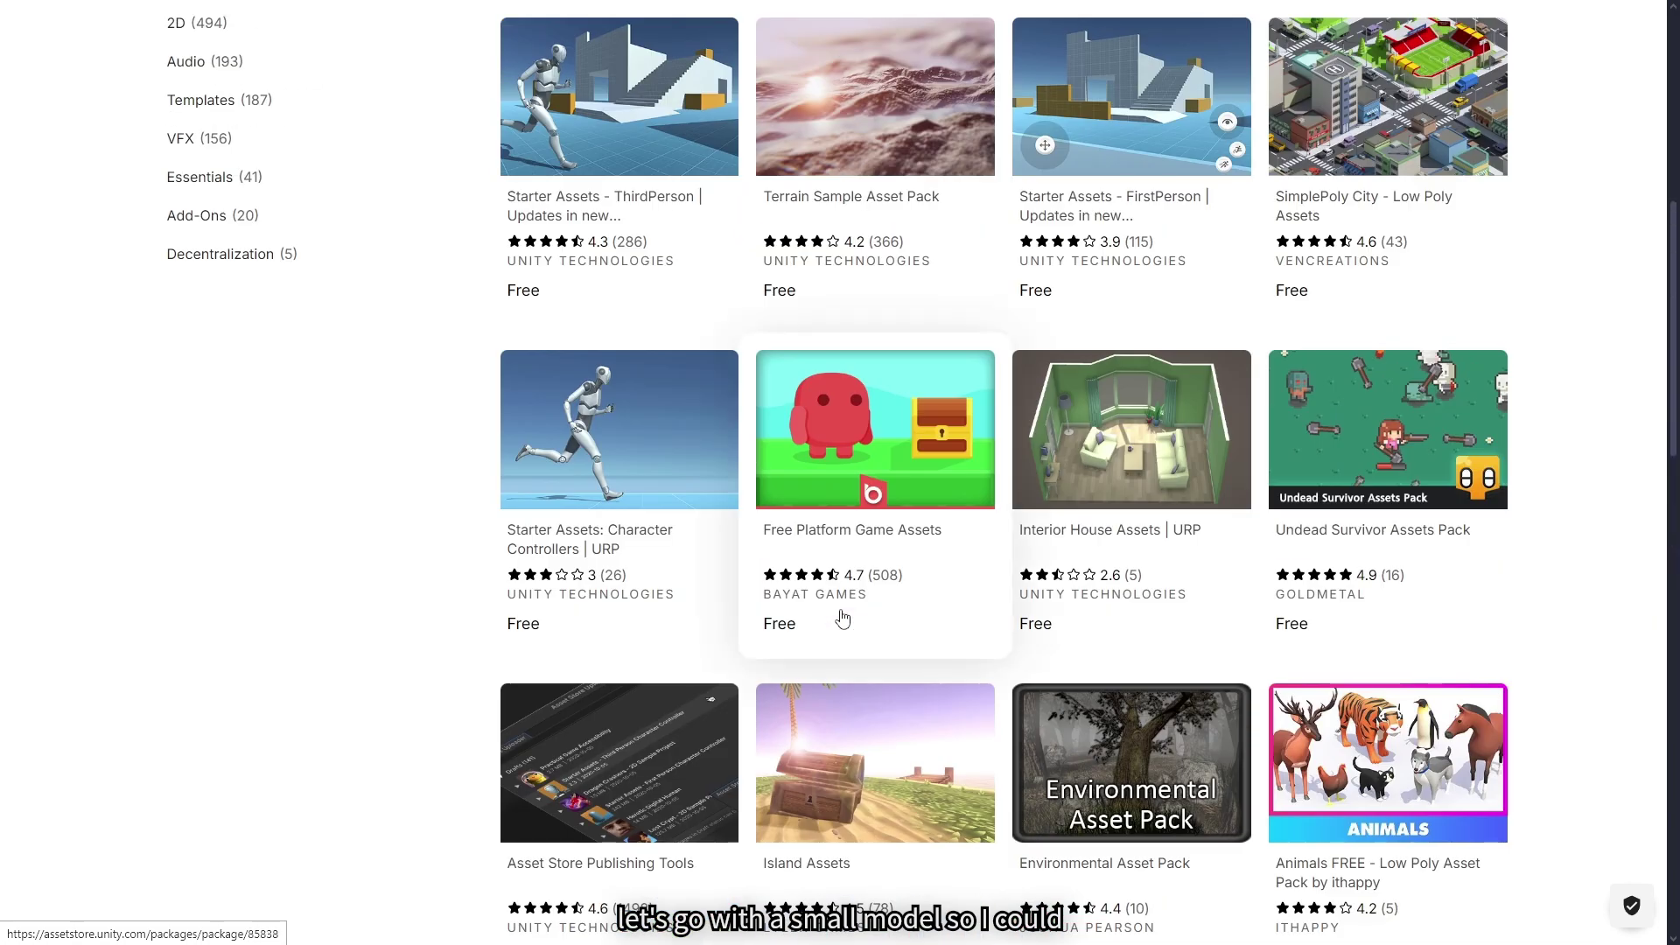
pyautogui.scroll(5, 862, 617)
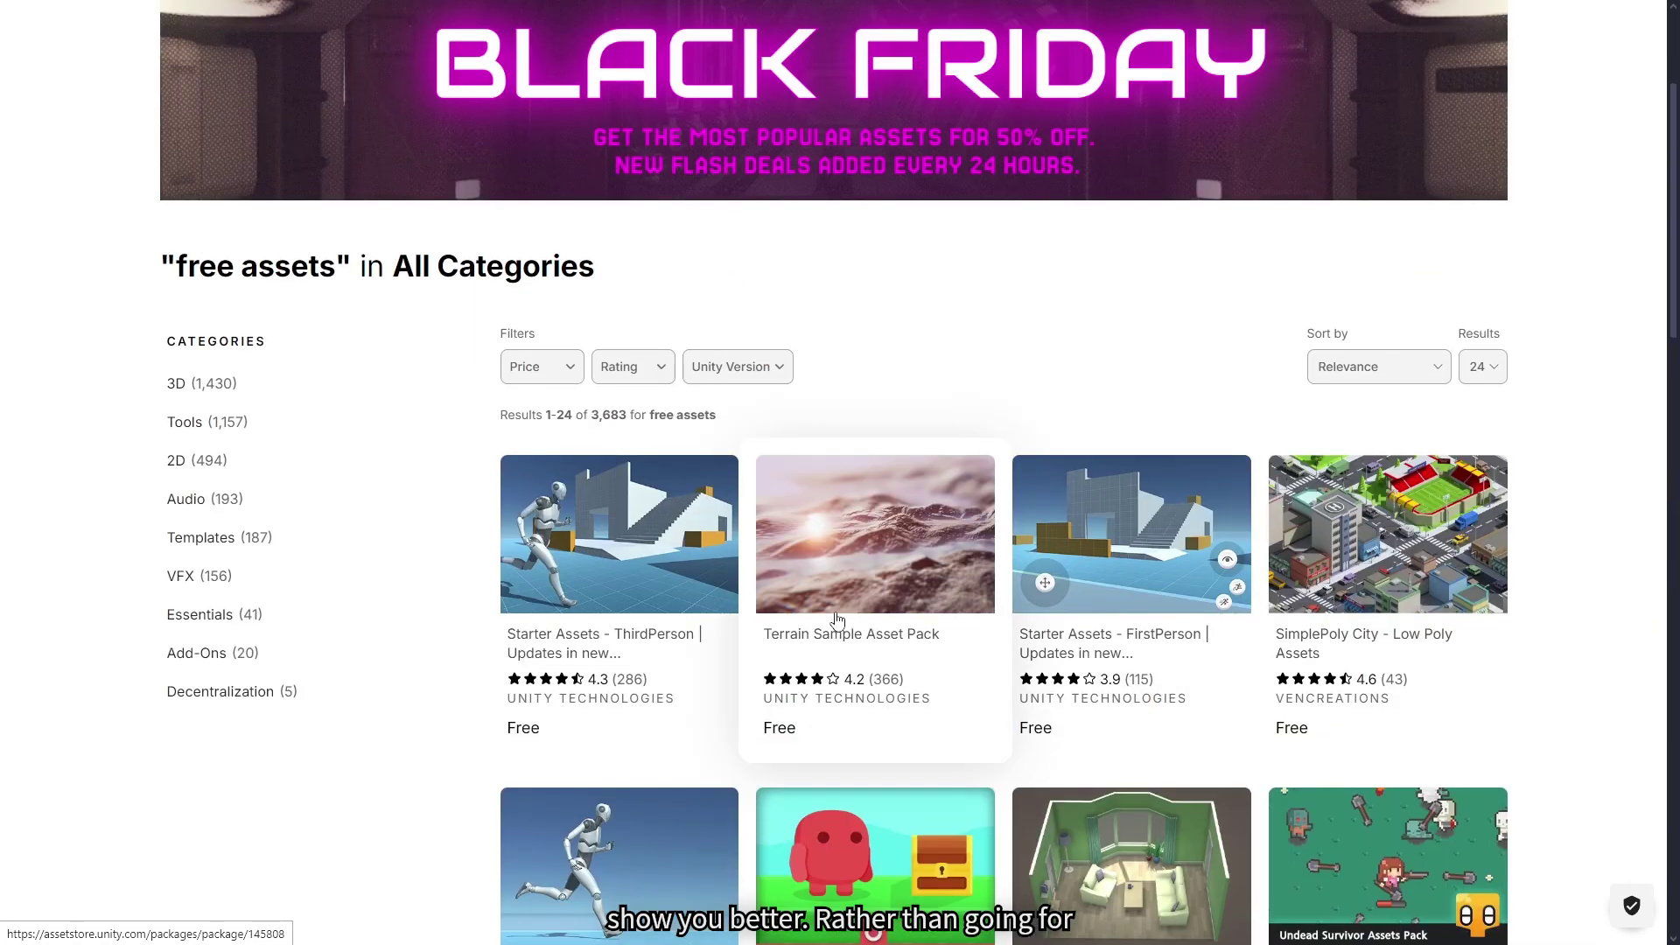
pyautogui.scroll(-6, 853, 516)
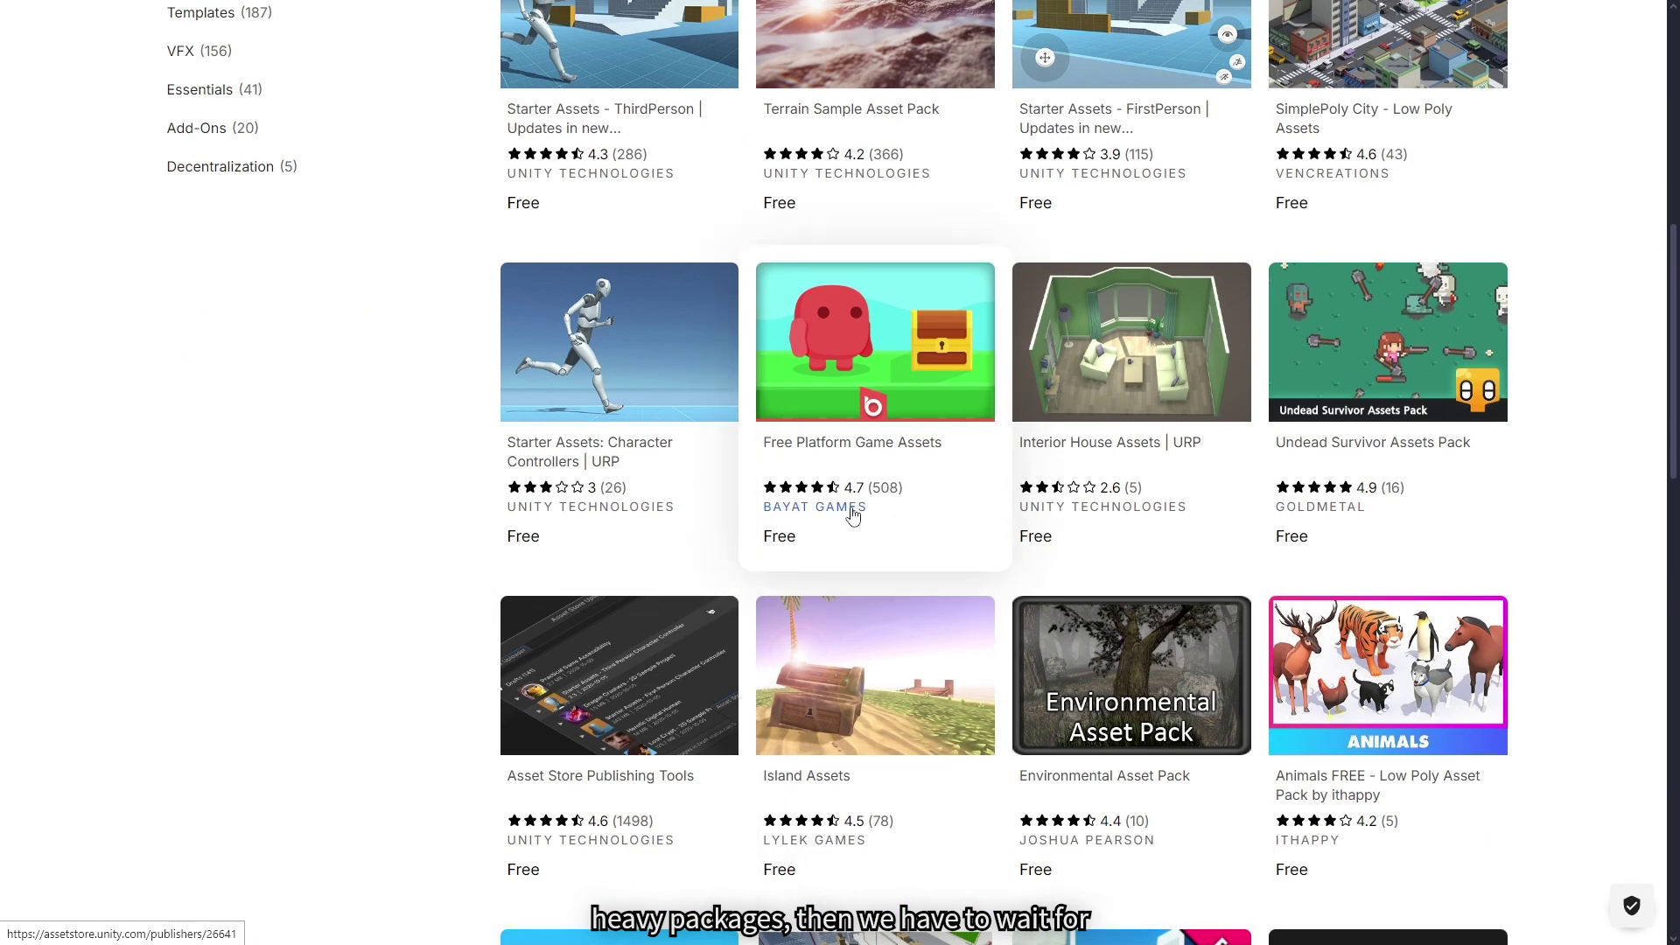
pyautogui.scroll(9, 854, 516)
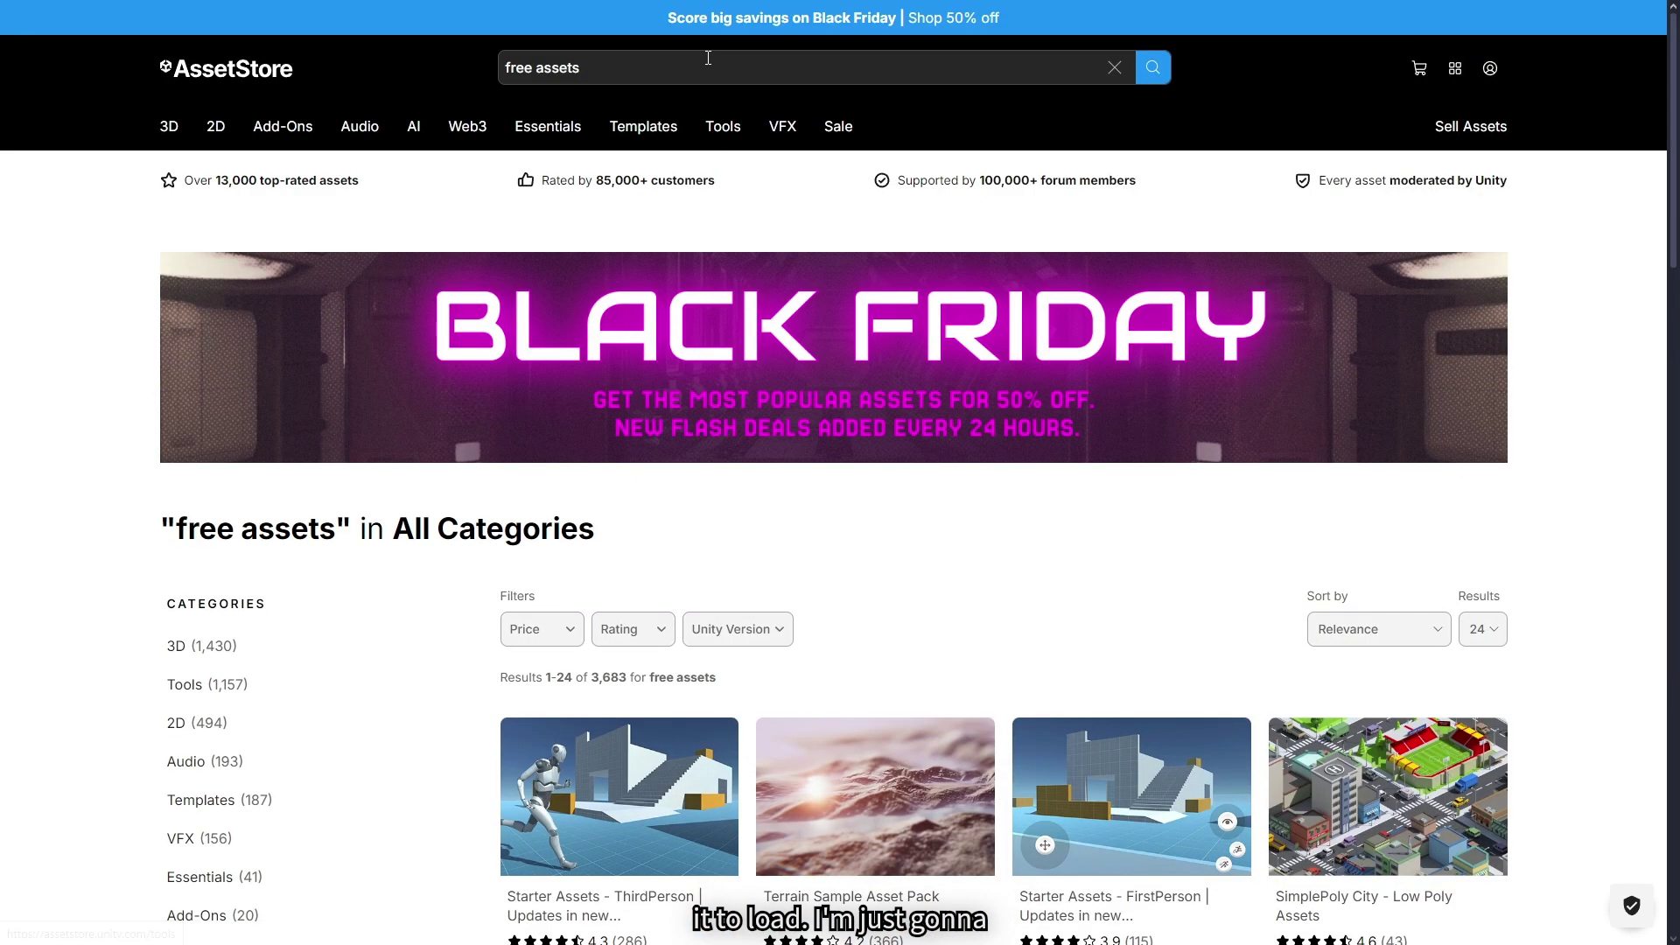
# Replace the search text with 'car free asset' and run the search.
pyautogui.doubleClick(664, 67)
pyautogui.write('ca')
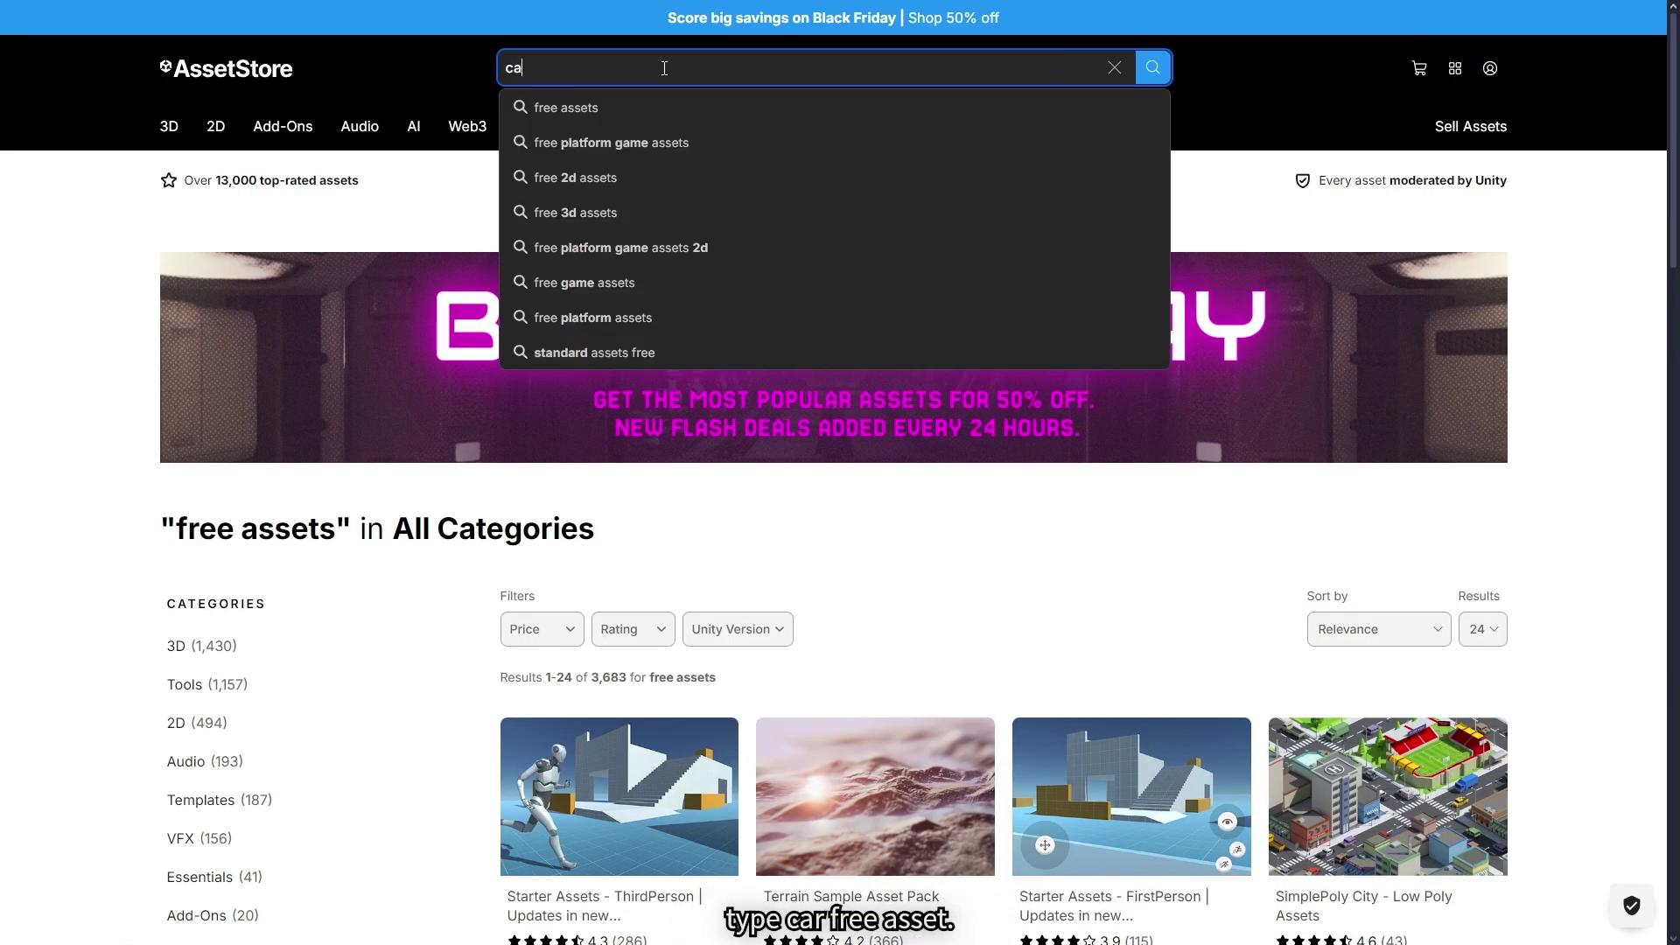
pyautogui.write('r free asset')
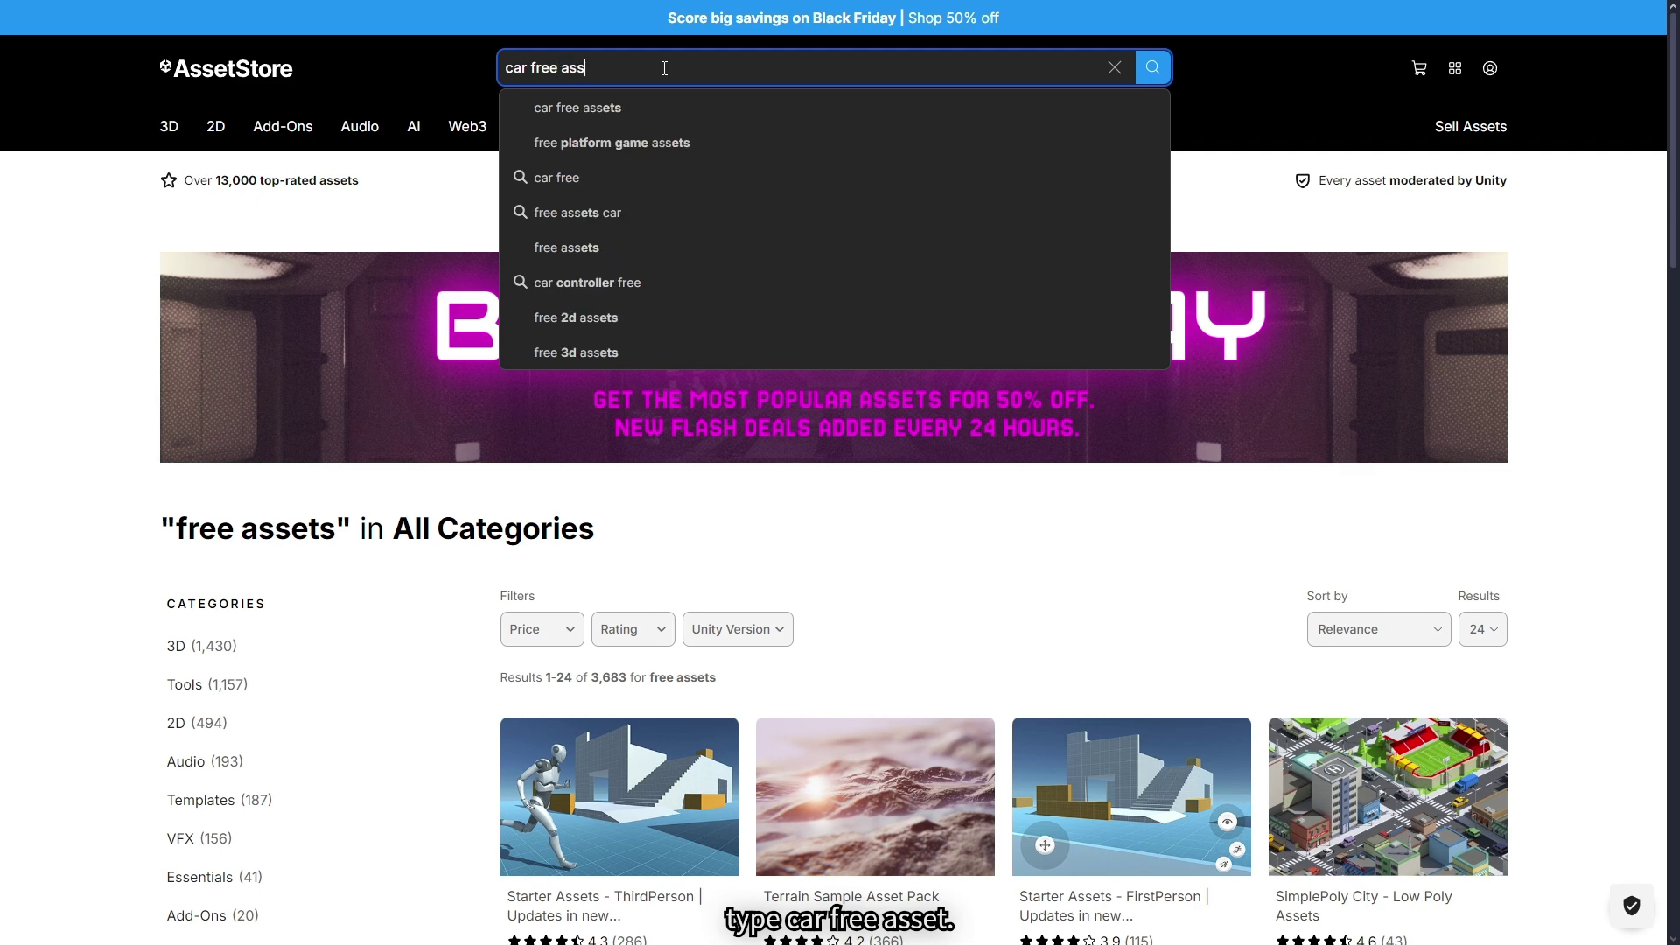
pyautogui.press('Return')
# Scroll the search results and open the Cartoon Car - Free product page.
pyautogui.scroll(-3, 910, 394)
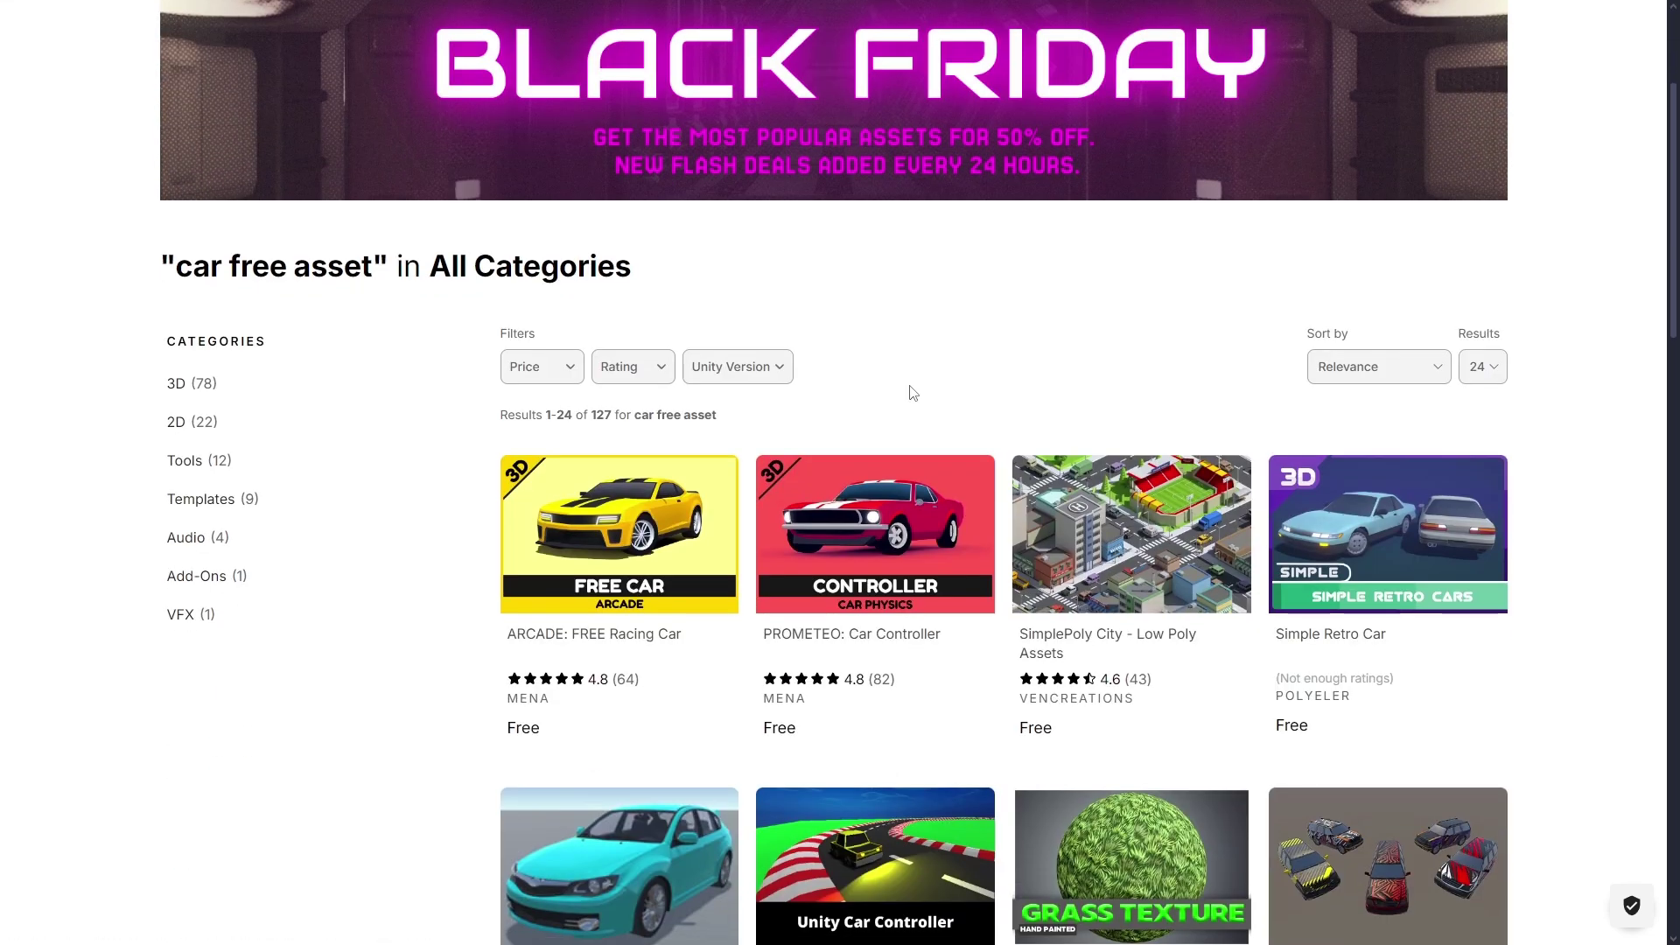
pyautogui.scroll(-2, 651, 514)
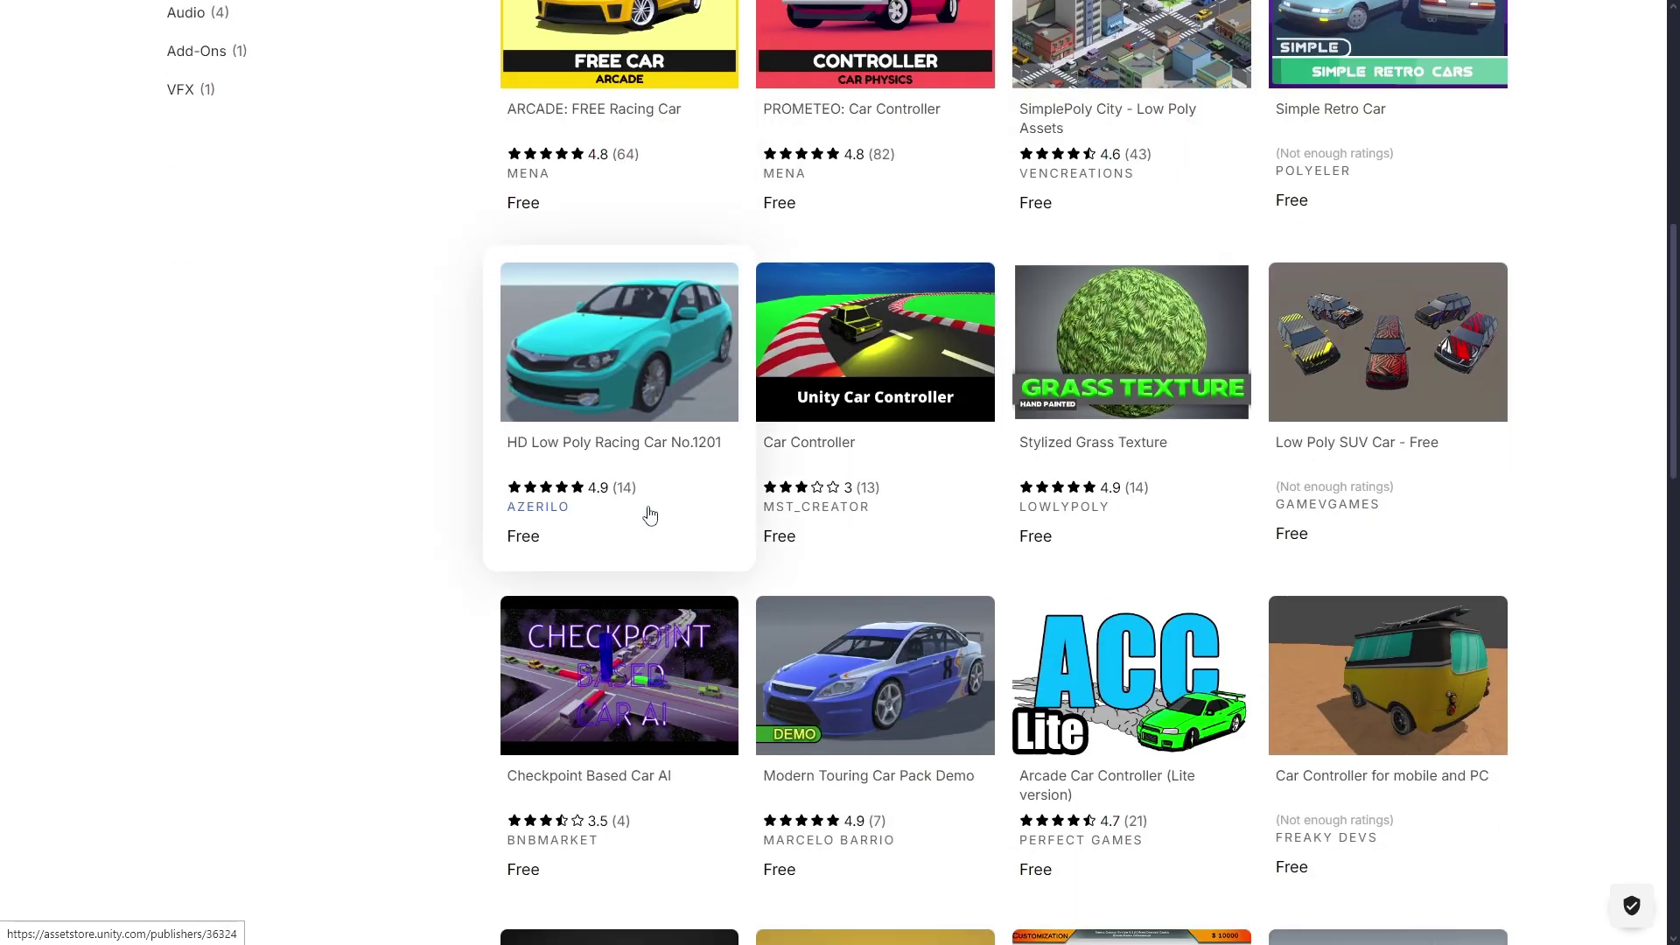
pyautogui.scroll(-2, 649, 515)
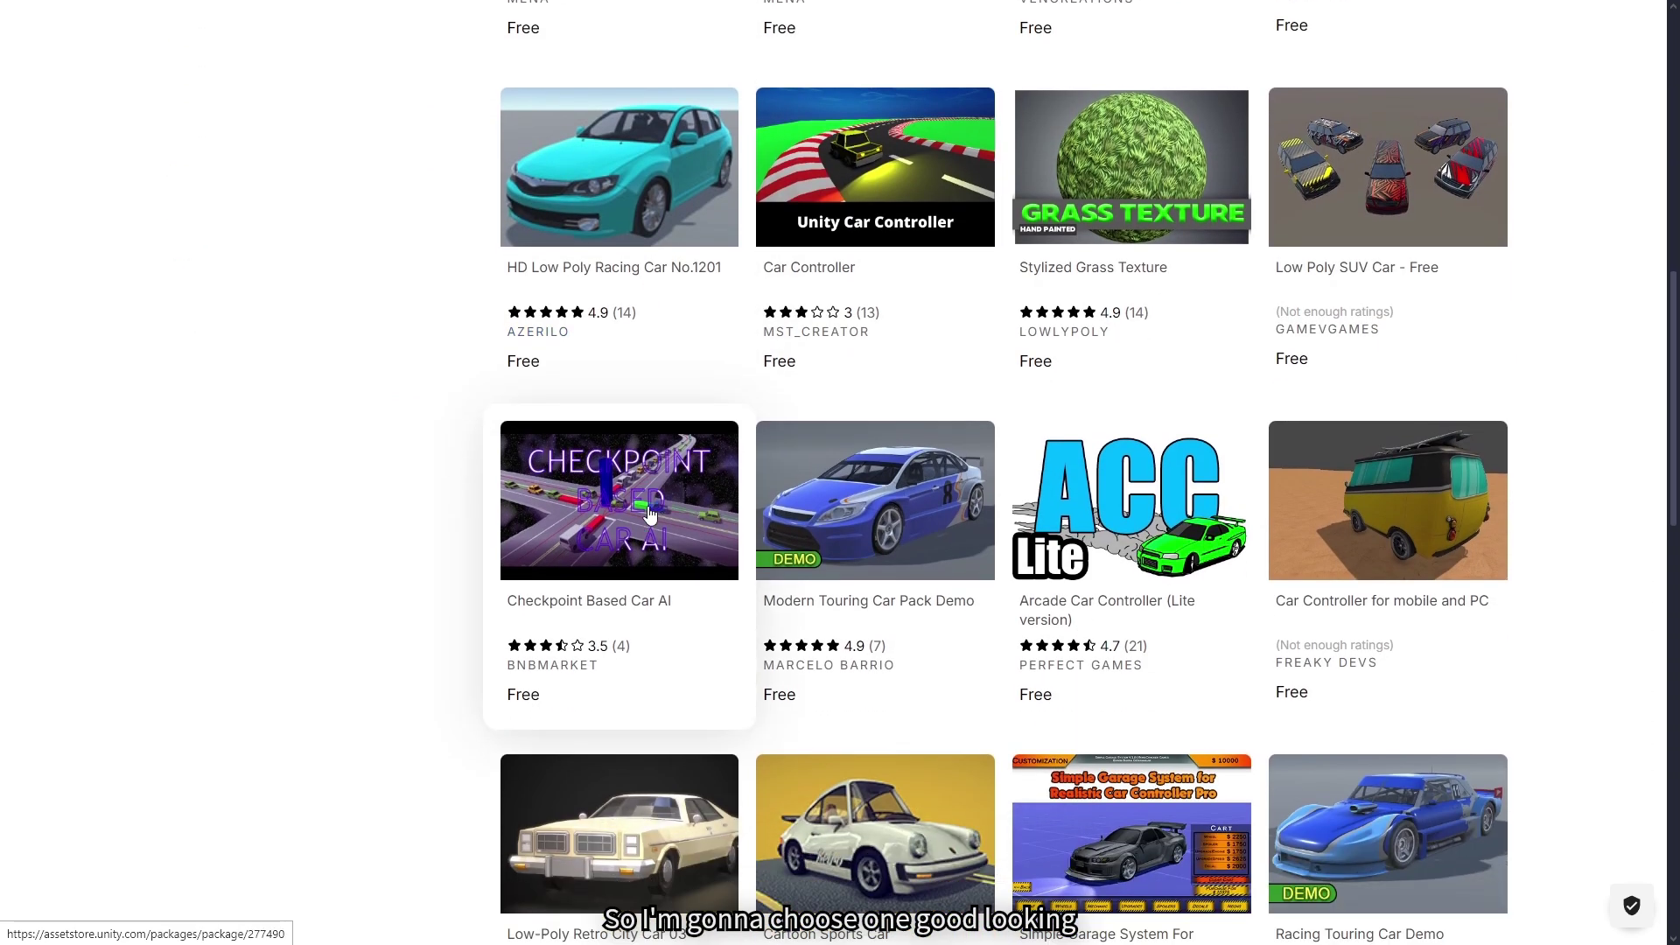
pyautogui.scroll(-7, 649, 515)
pyautogui.scroll(-3, 650, 515)
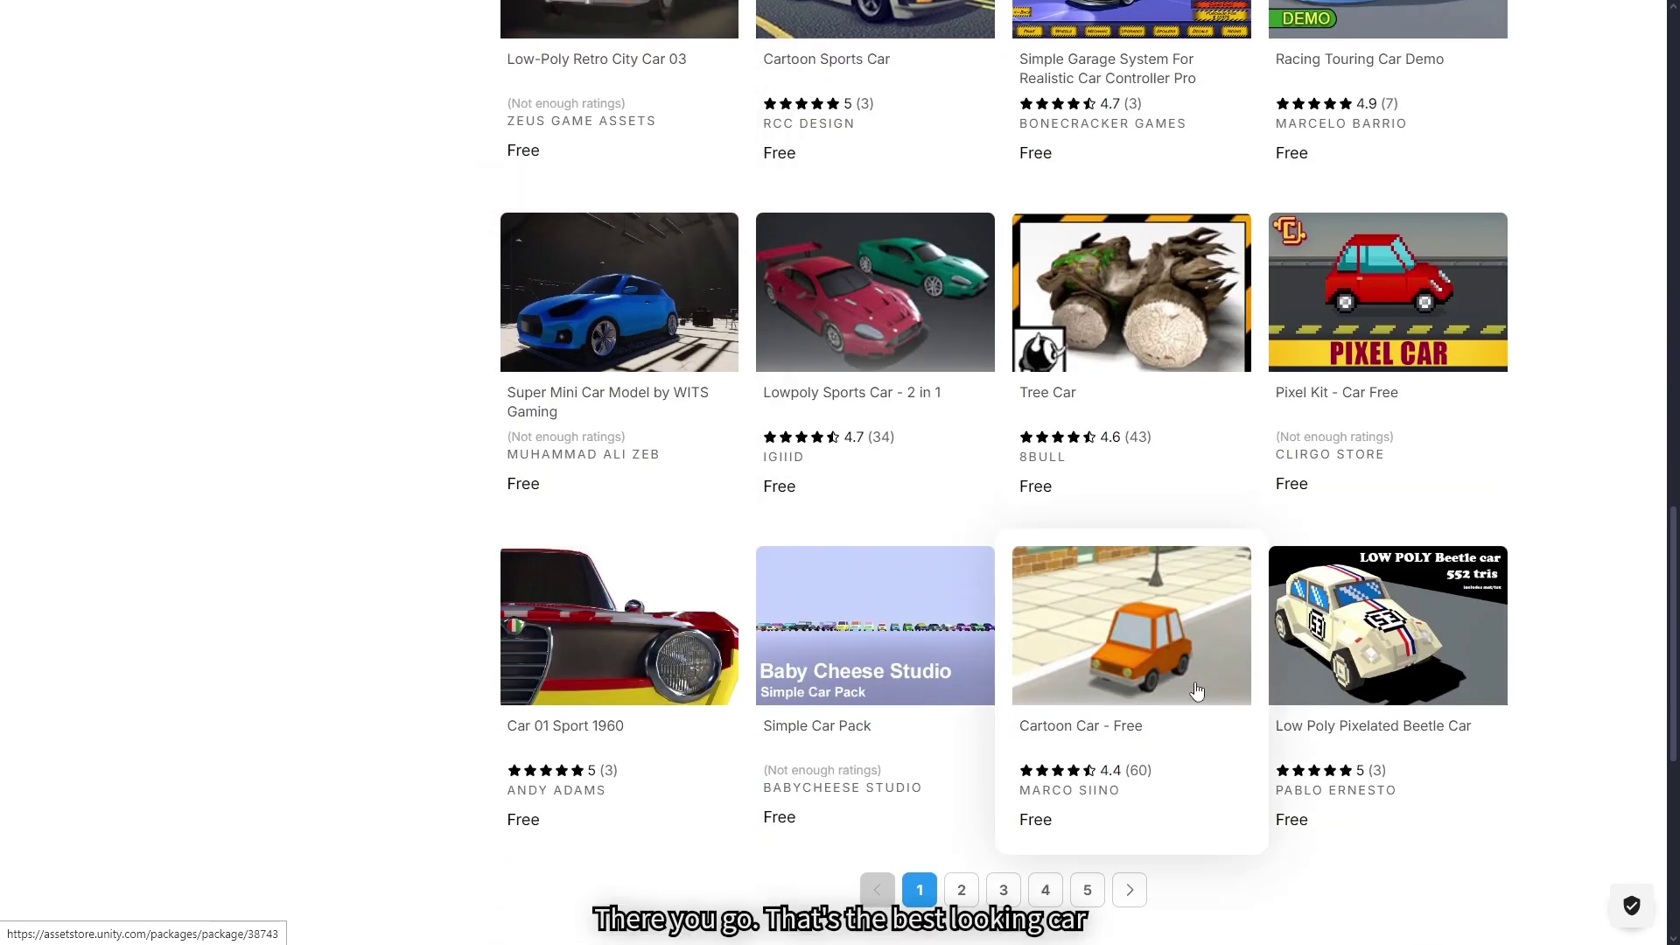
pyautogui.click(1138, 676)
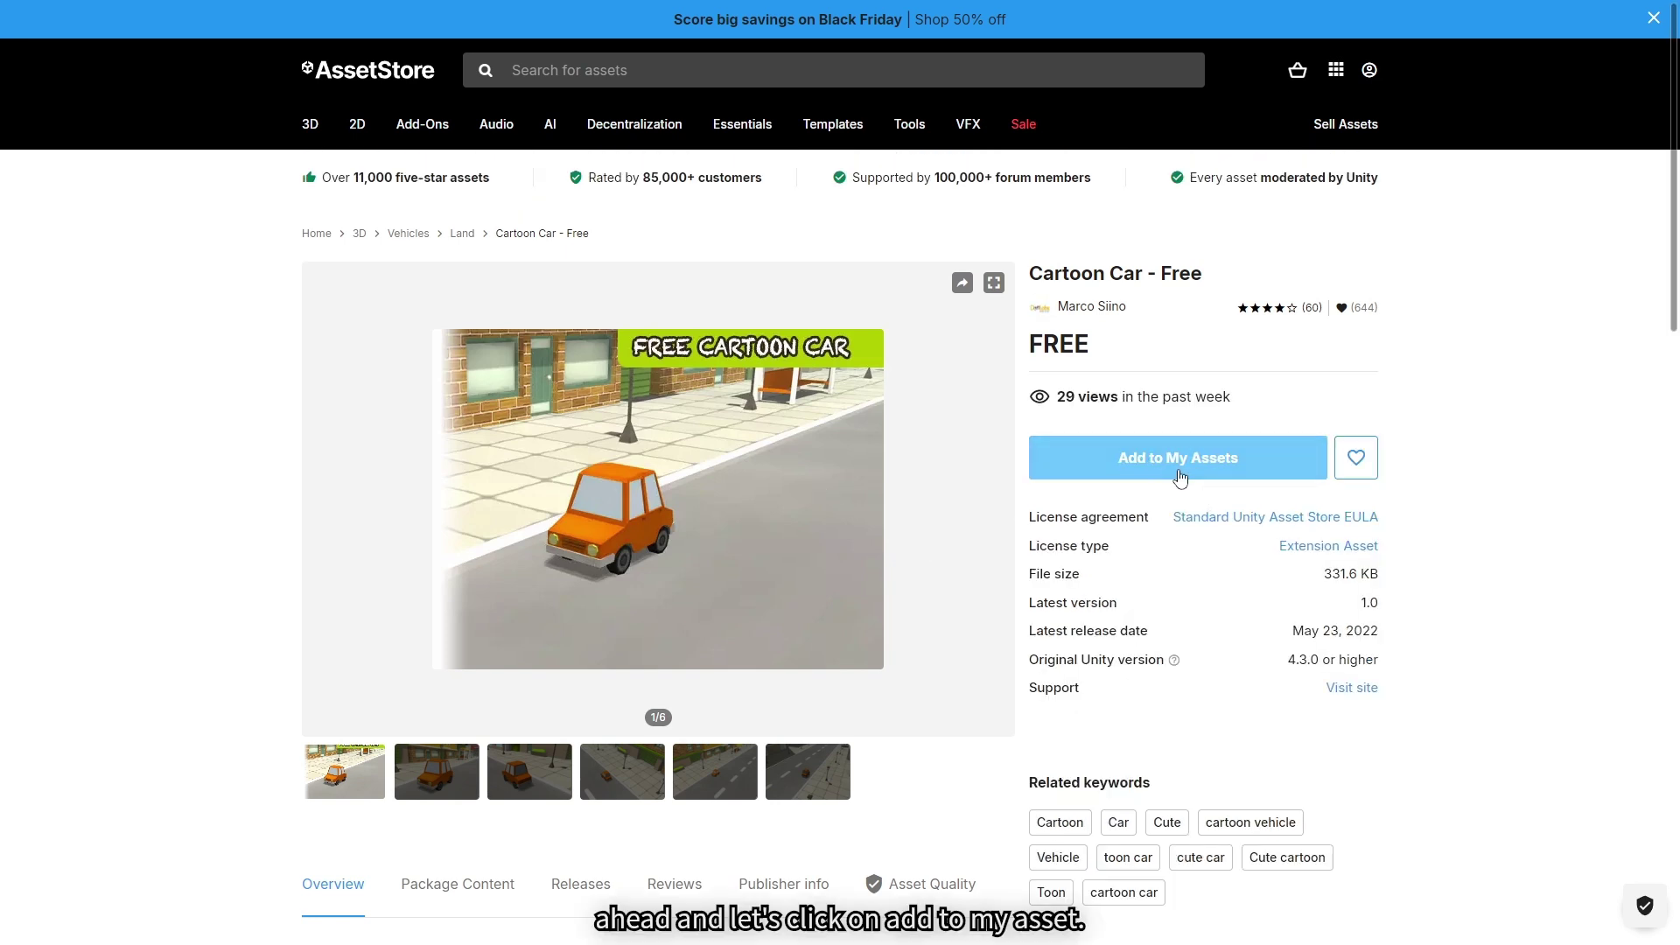
# Add Cartoon Car - Free to My Assets, accepting the Terms of Service.
pyautogui.click(1180, 477)
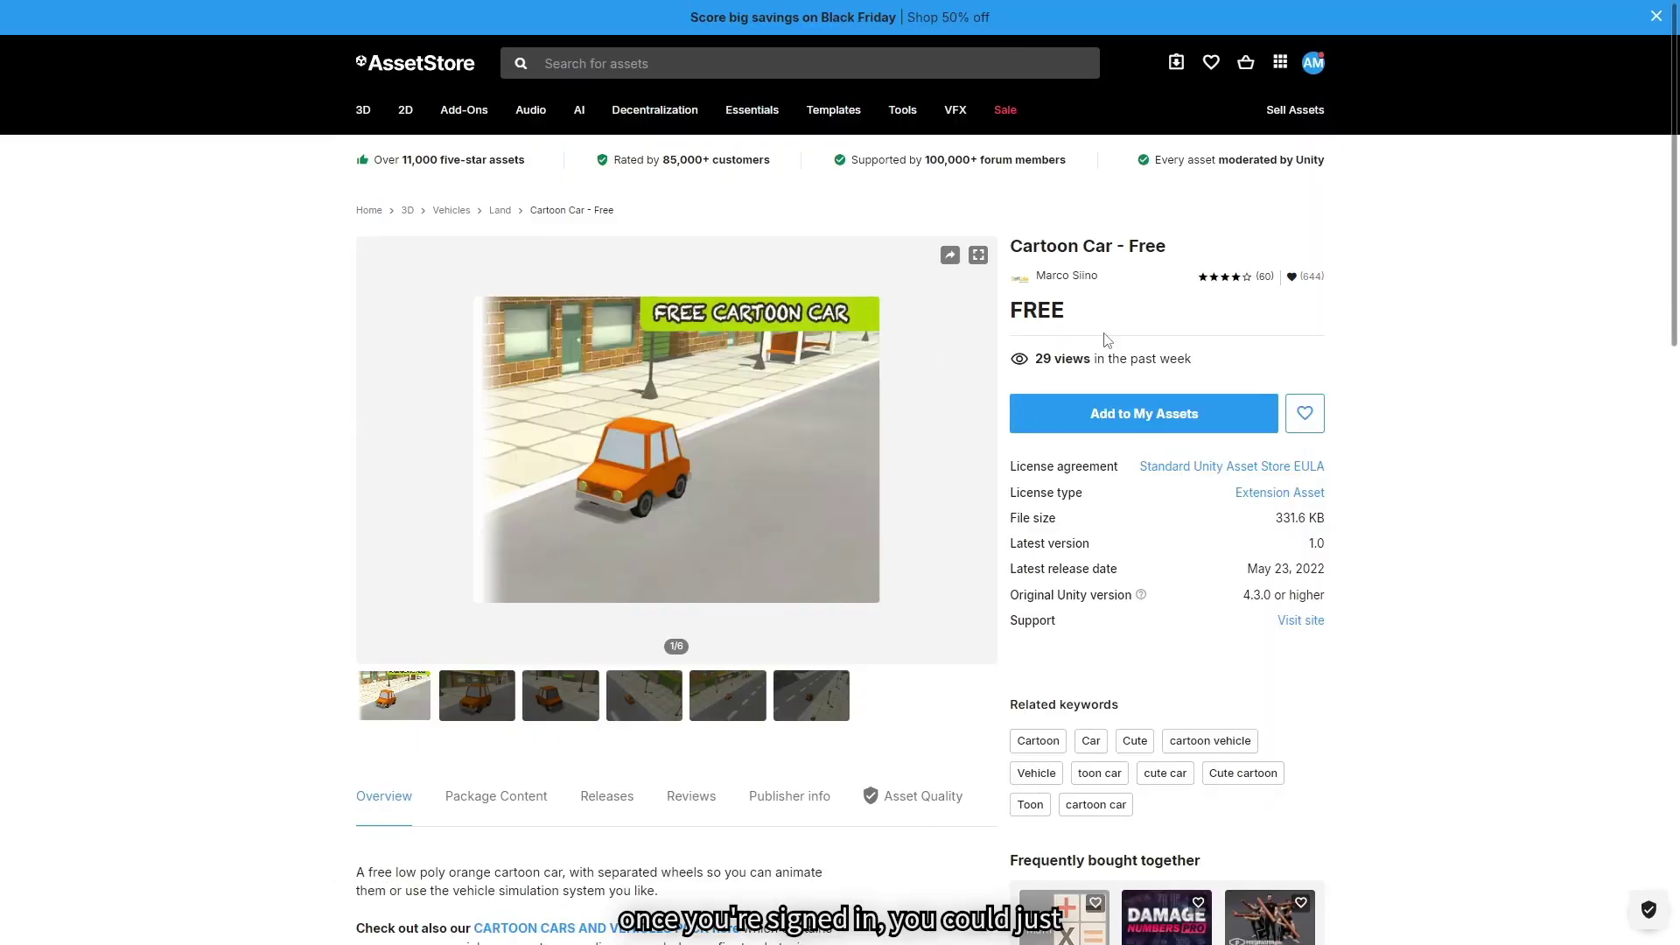
pyautogui.click(1189, 413)
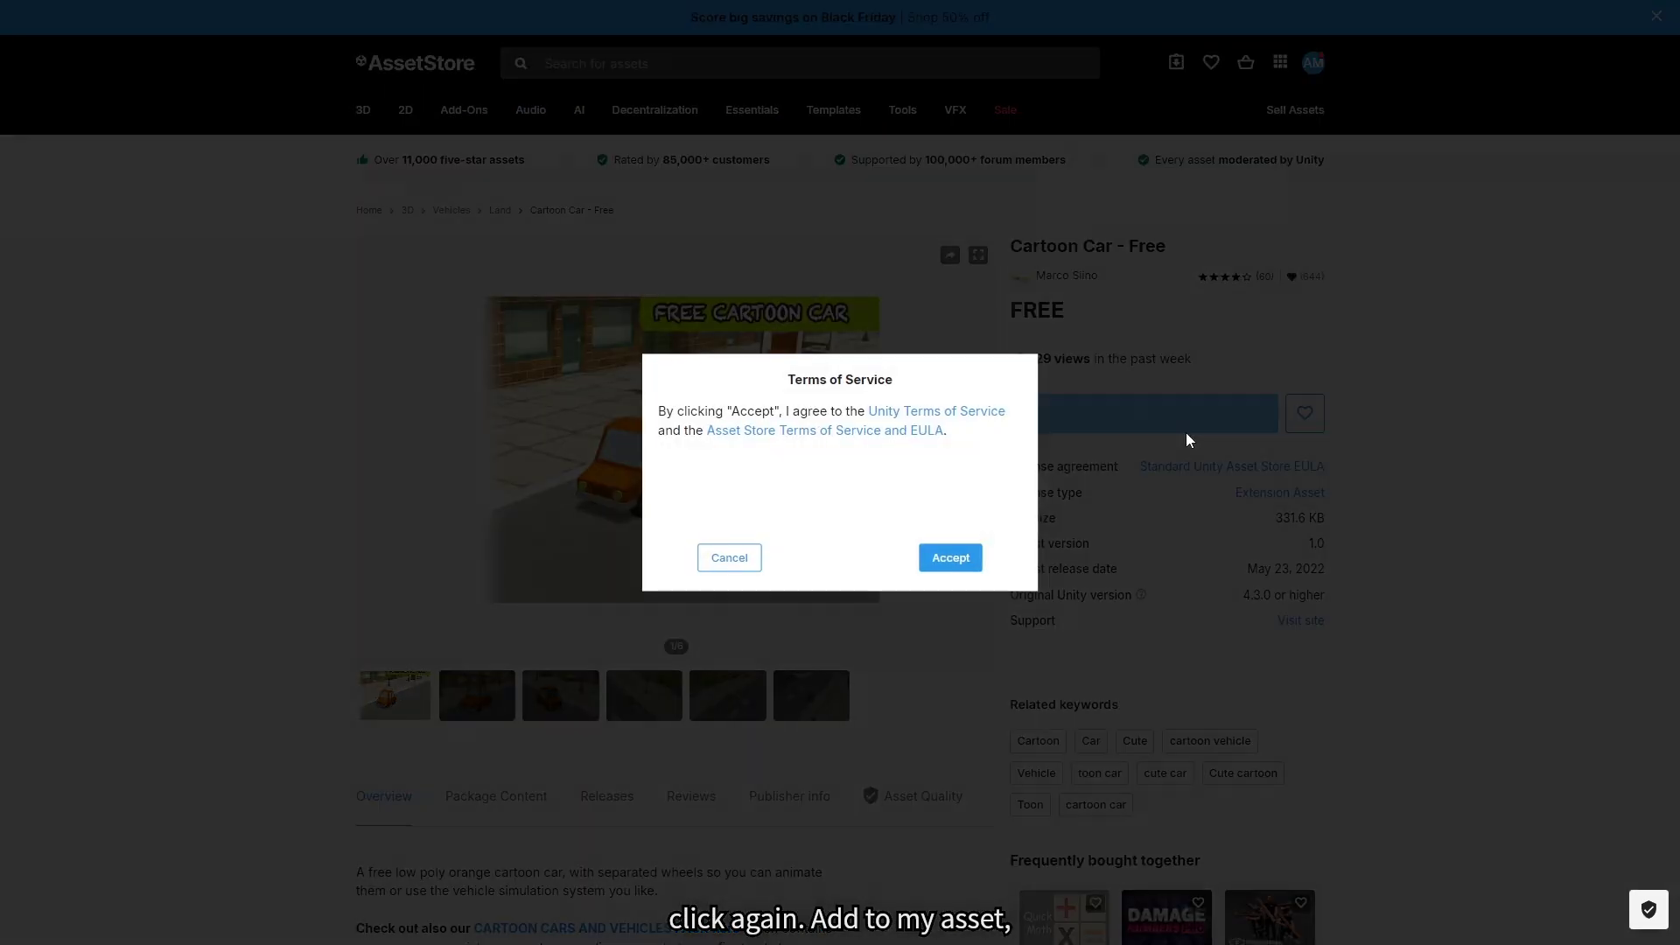
pyautogui.click(954, 557)
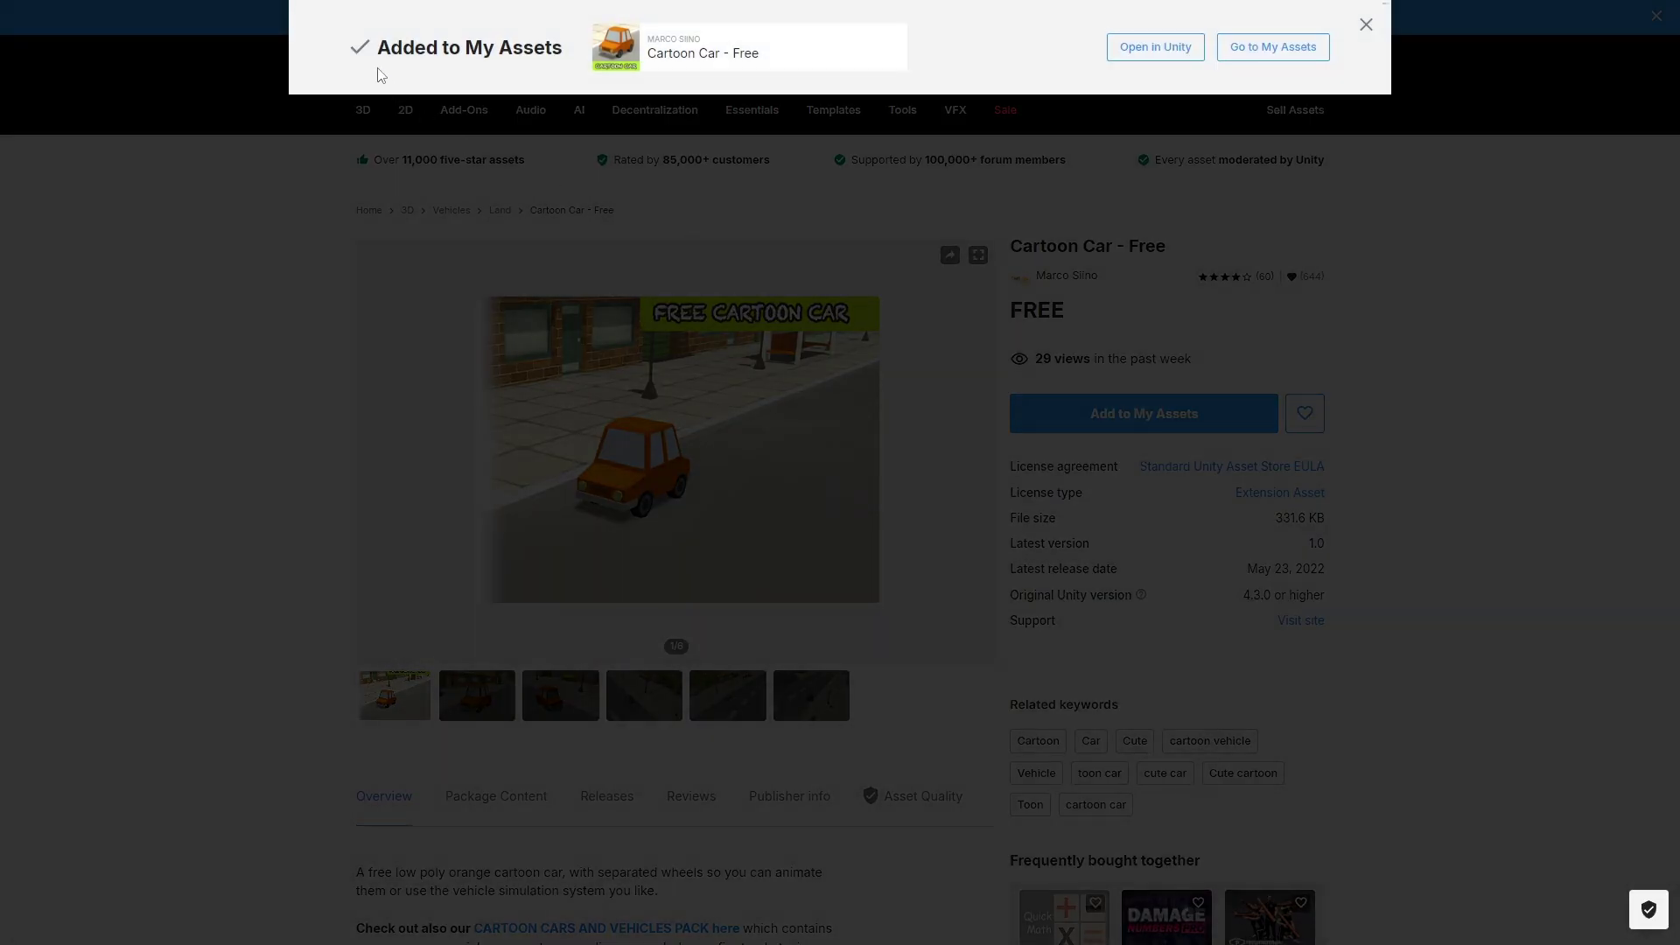
# Dismiss the Added to My Assets confirmation and return to the Unity editor.
pyautogui.moveTo(374, 51); pyautogui.dragTo(567, 66)
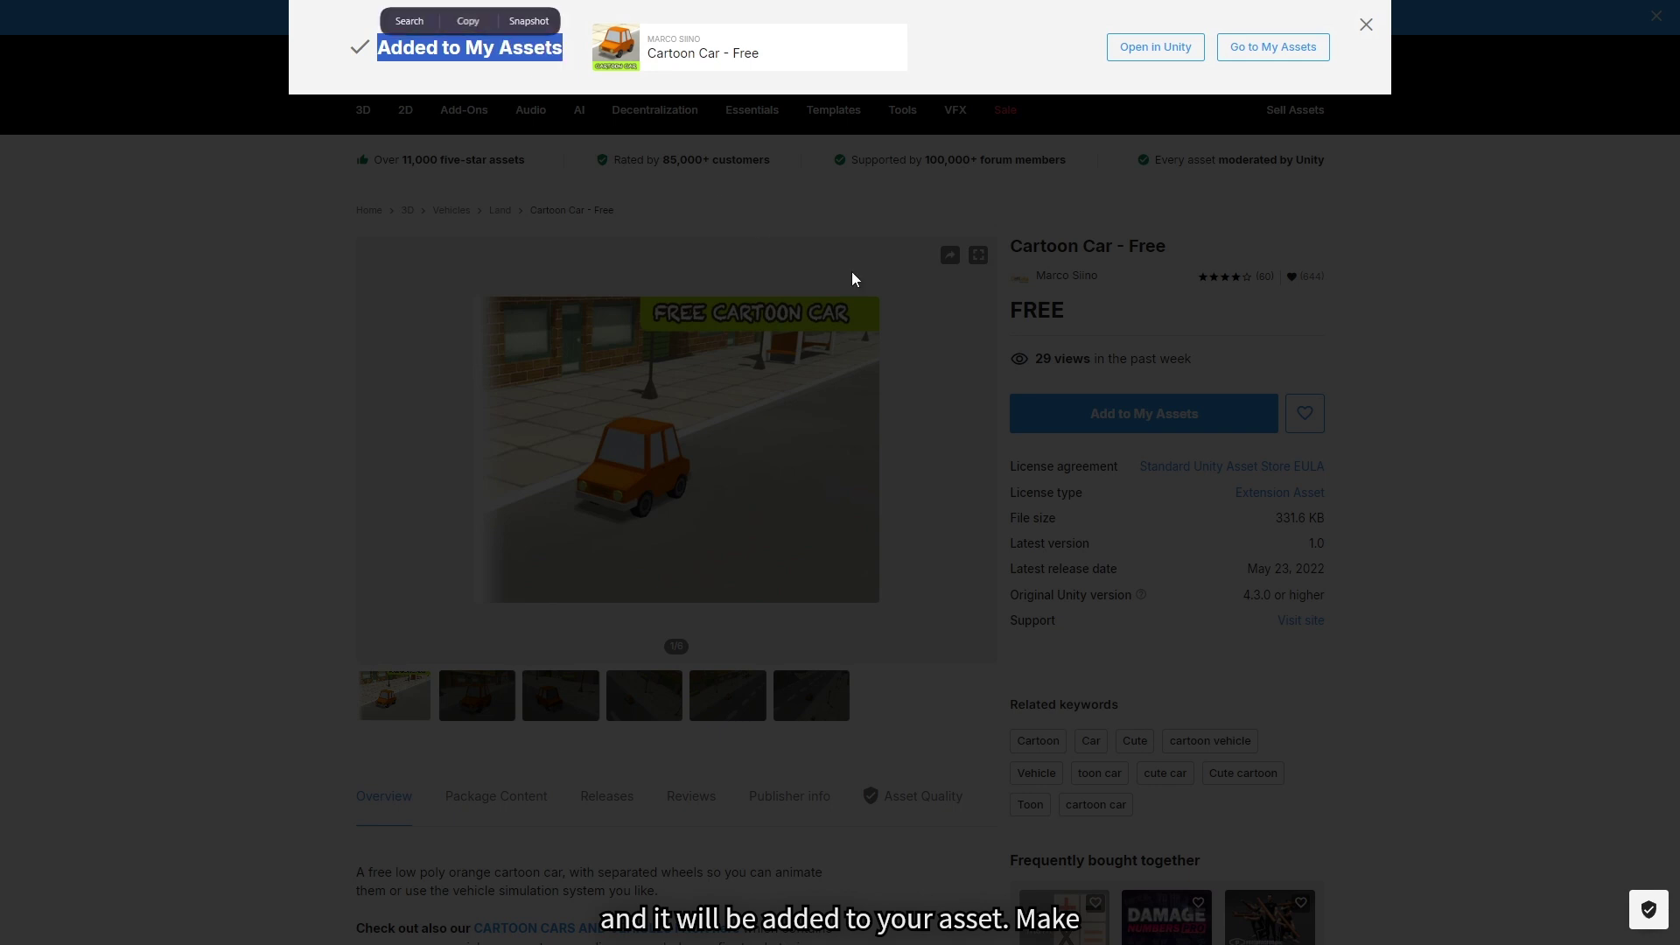
pyautogui.click(1119, 544)
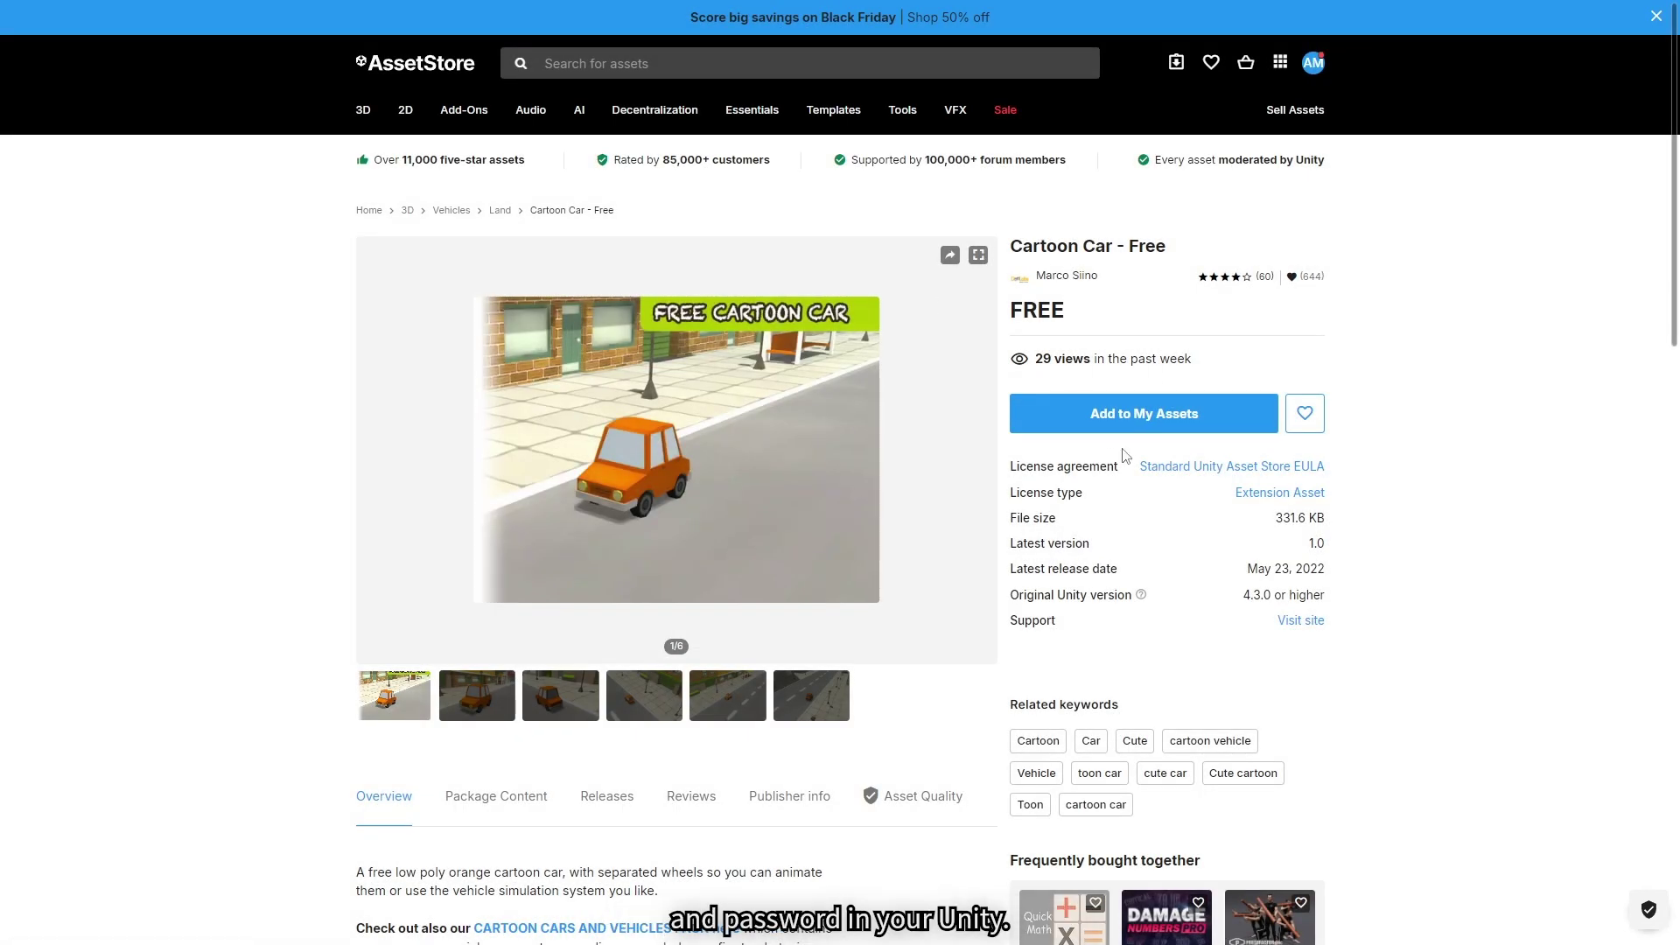
pyautogui.hotkey('alt', 'Tab')
pyautogui.click(1041, 479)
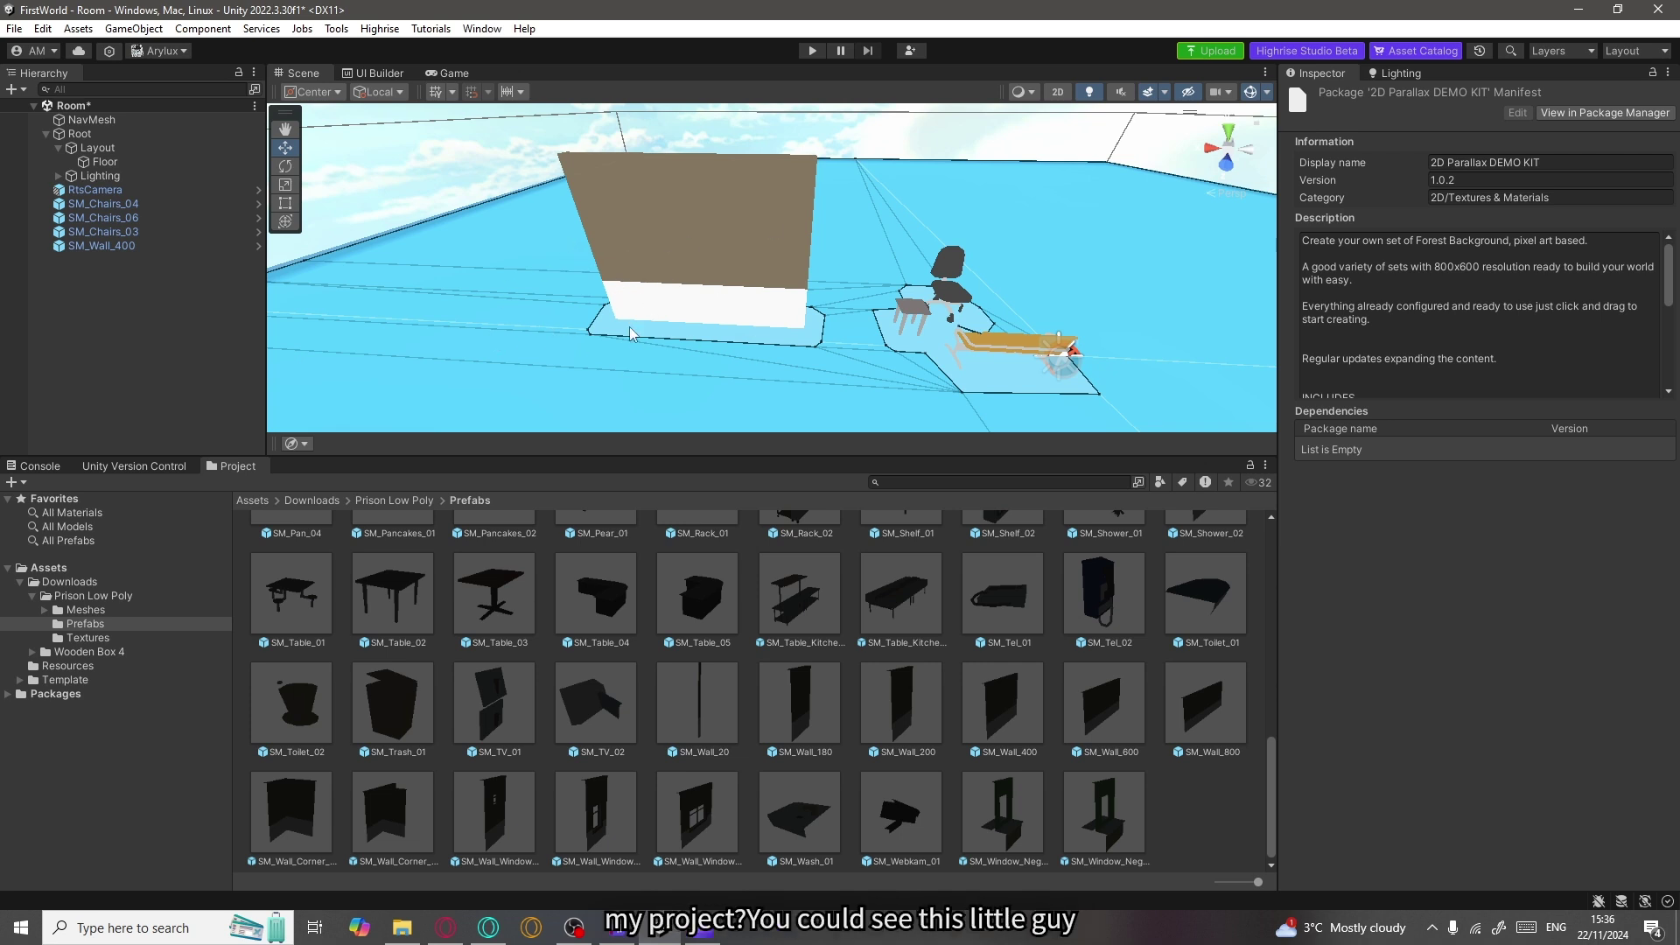
# Reopen the Package Manager from the Window menu and bring up its Packages source dropdown.
pyautogui.click(80, 51)
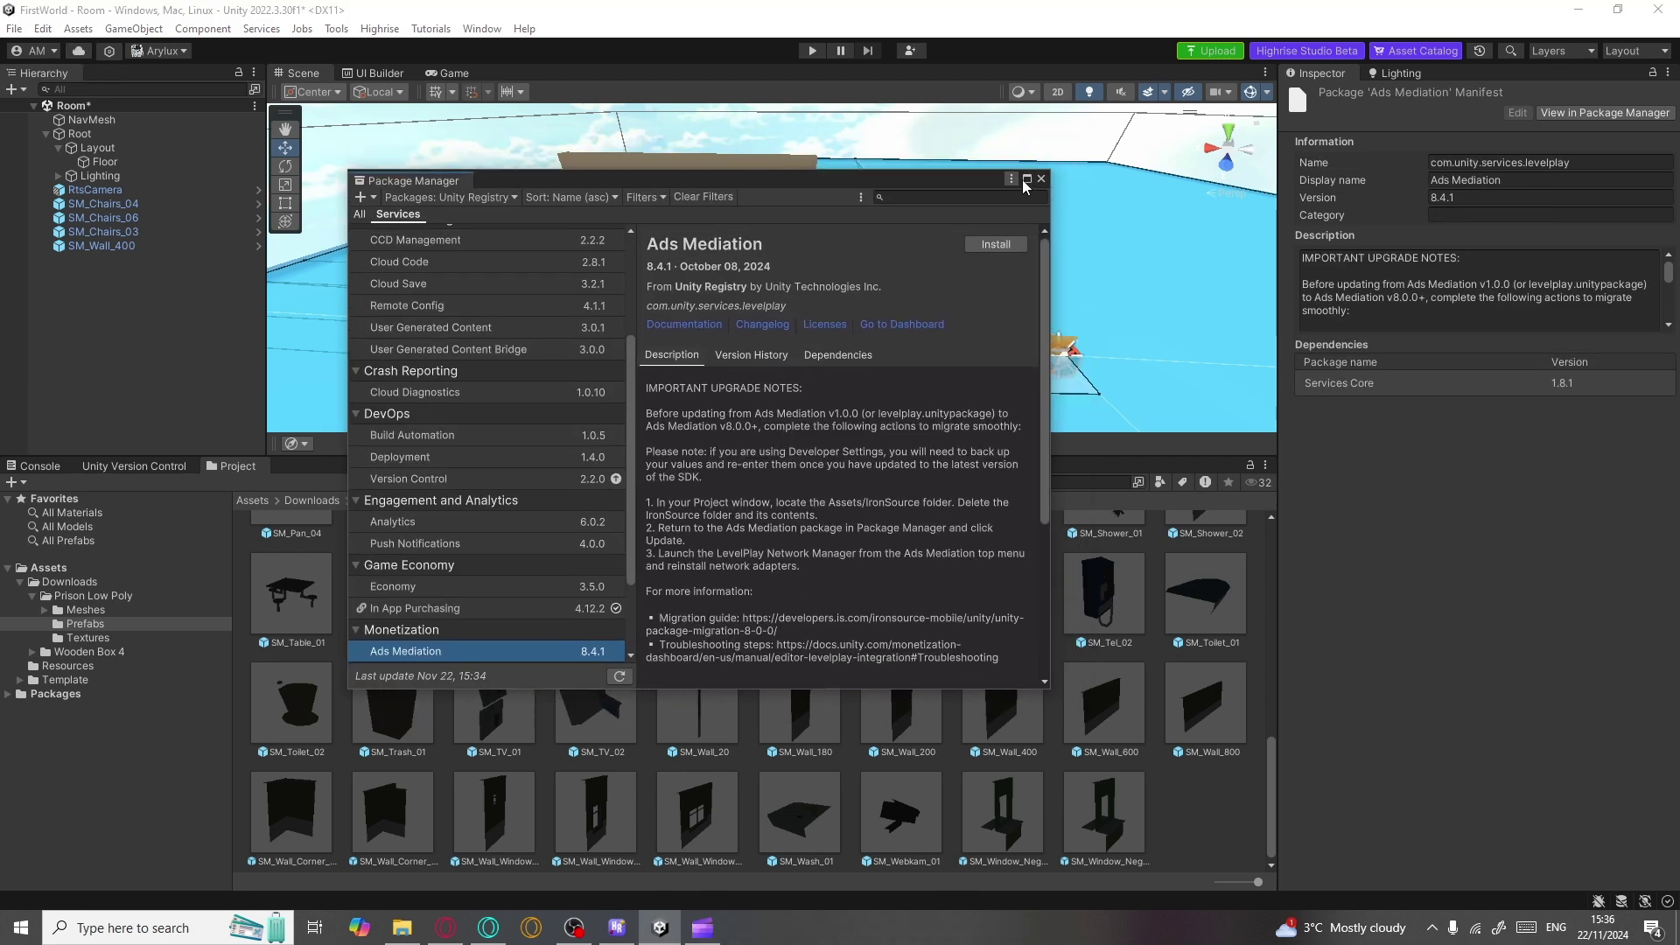
pyautogui.click(385, 28)
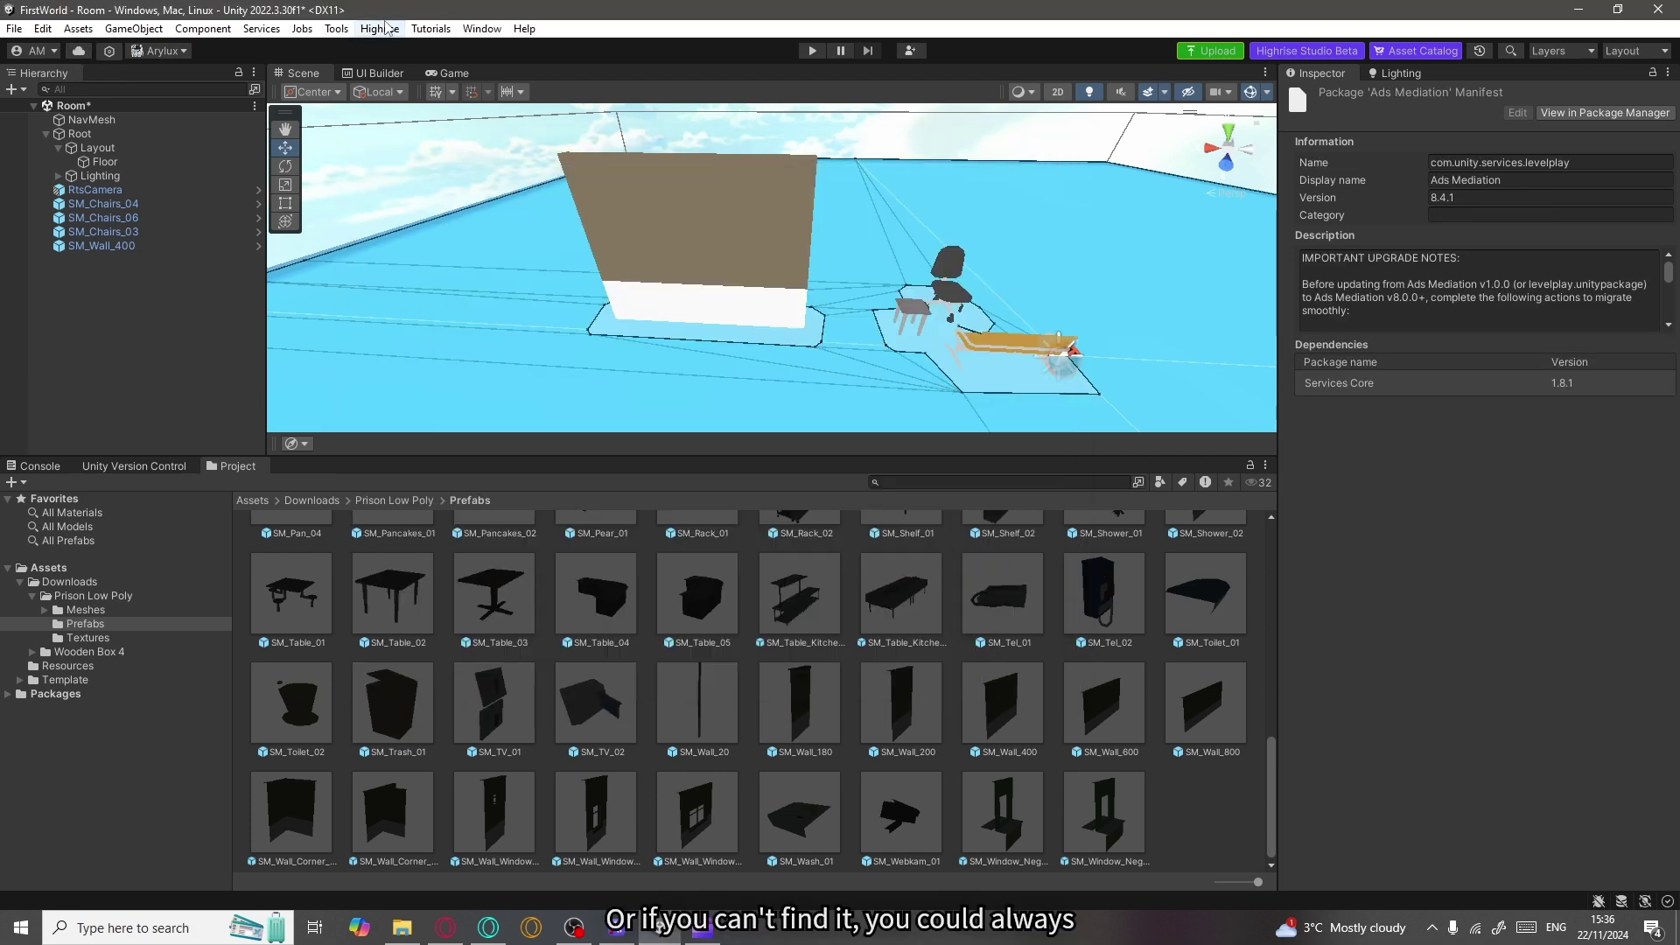
pyautogui.click(483, 28)
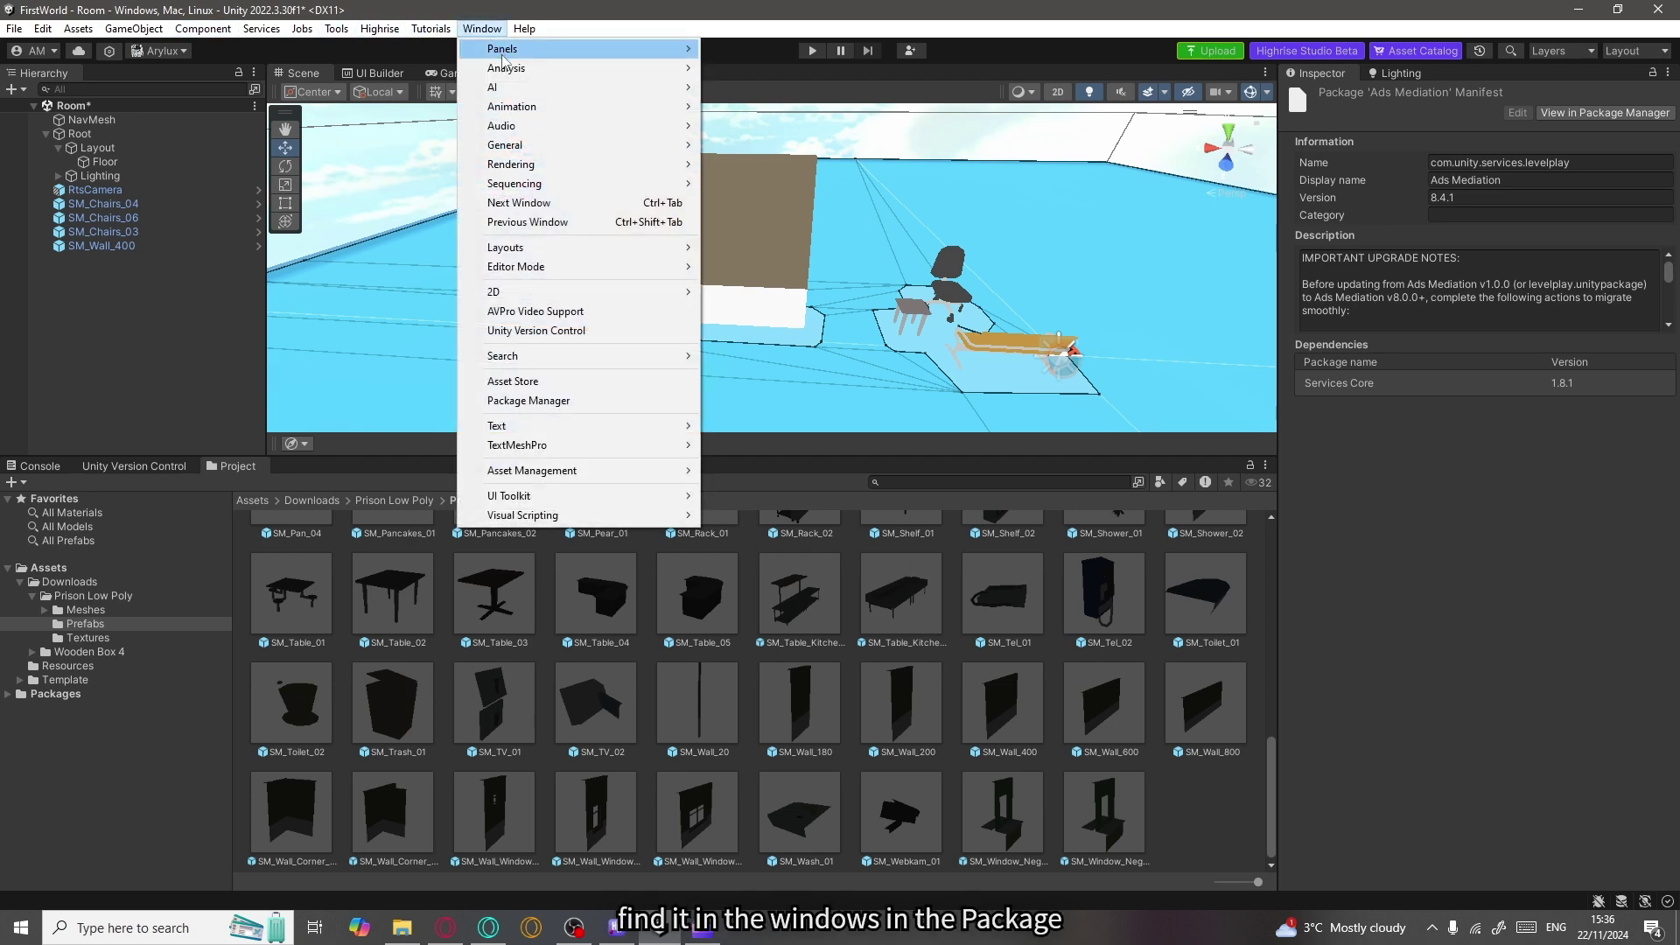
pyautogui.click(543, 401)
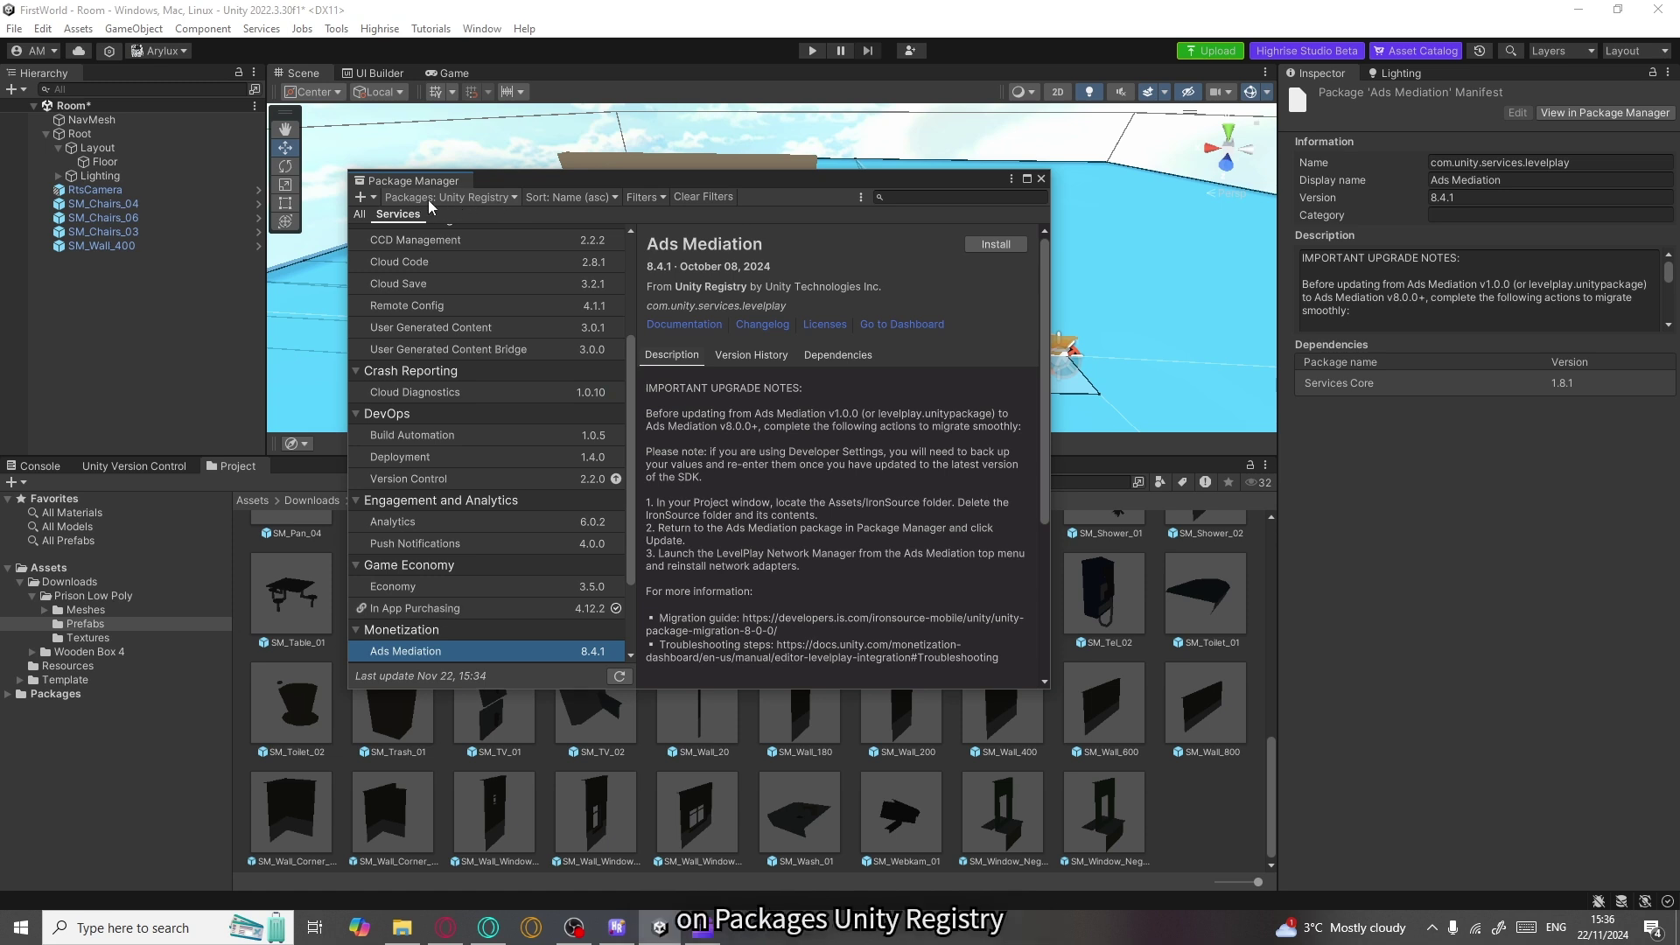
pyautogui.click(497, 203)
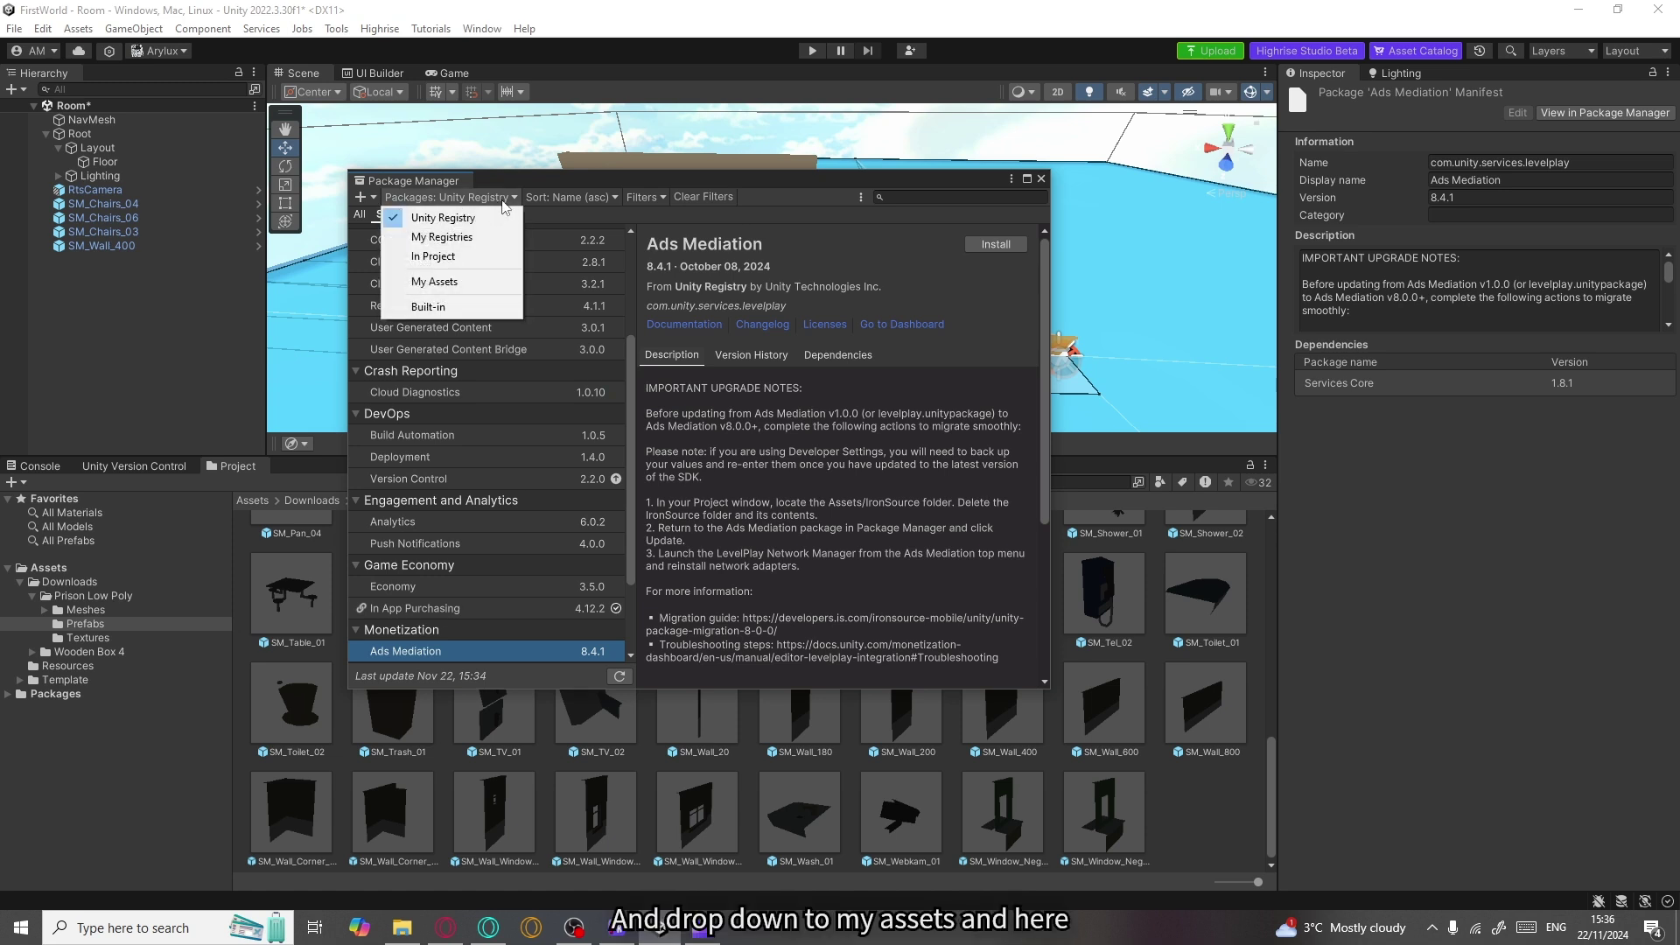
# Import all files of Cartoon Car - Free from My Assets, then close the Package Manager.
pyautogui.click(453, 282)
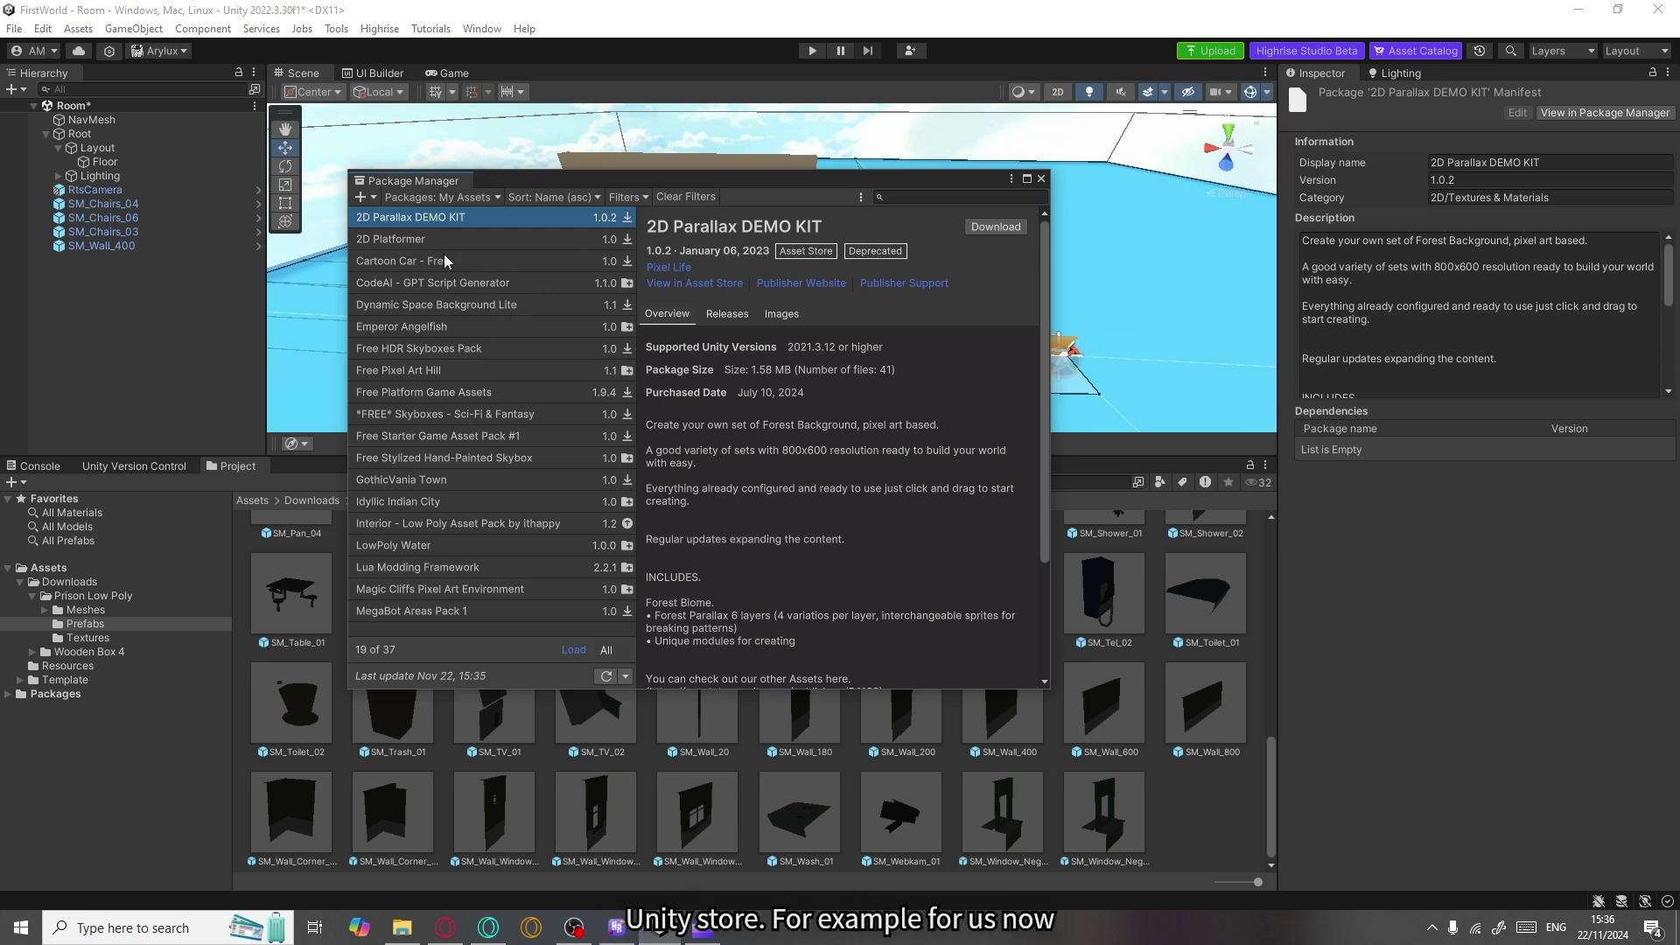
pyautogui.click(410, 260)
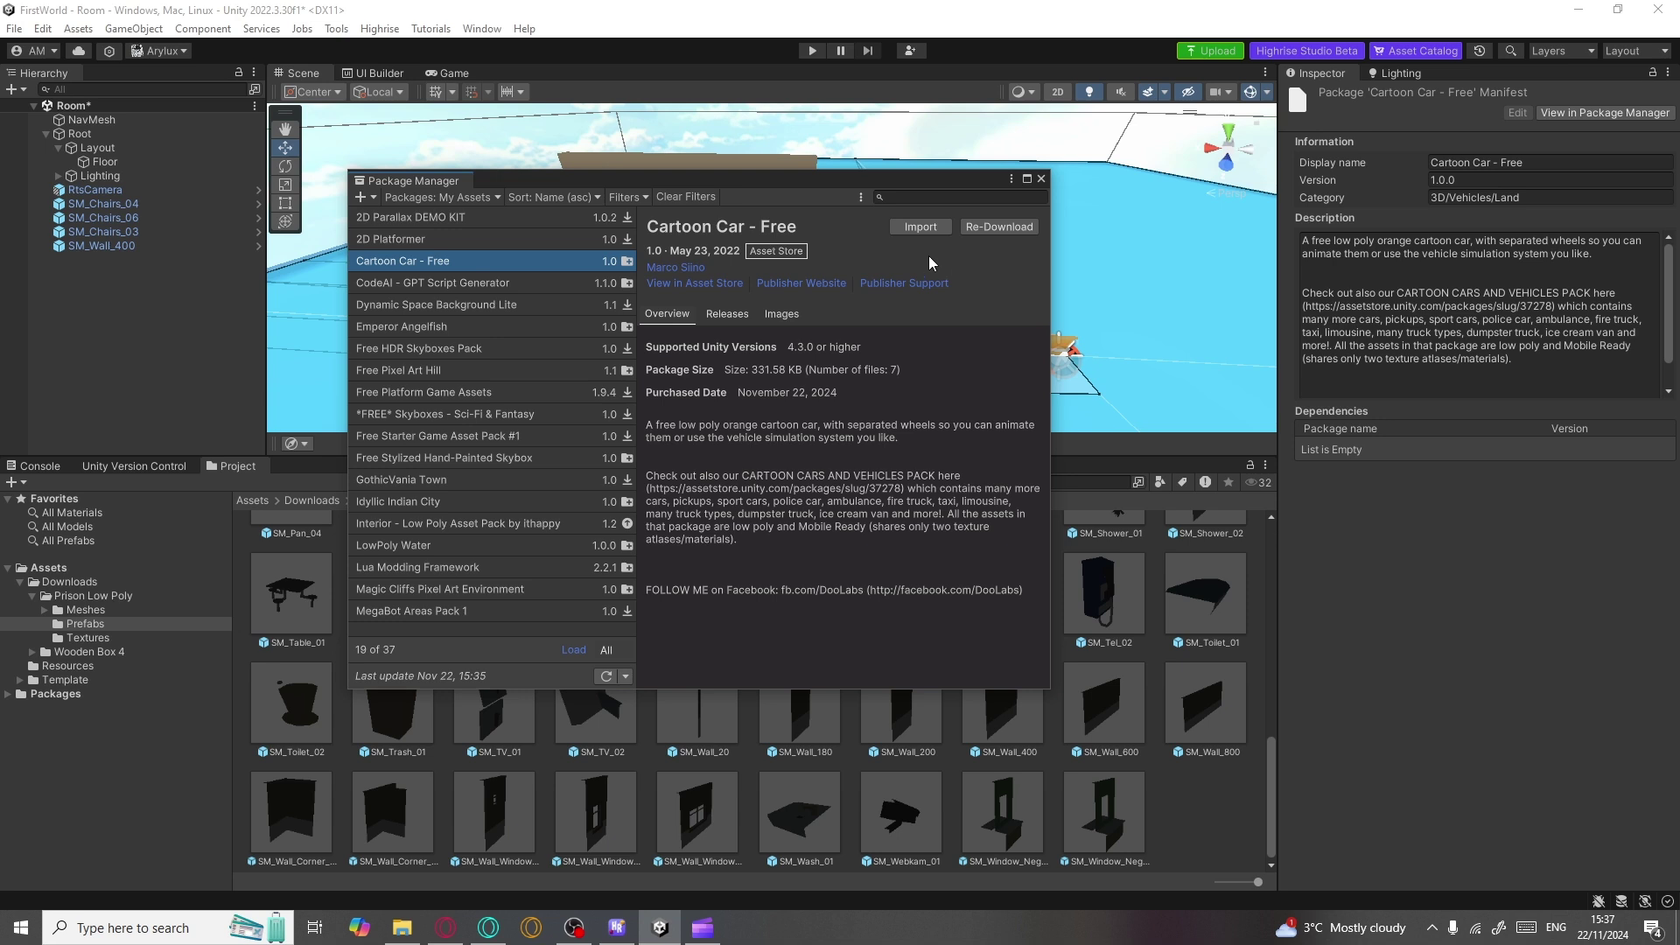
pyautogui.click(941, 227)
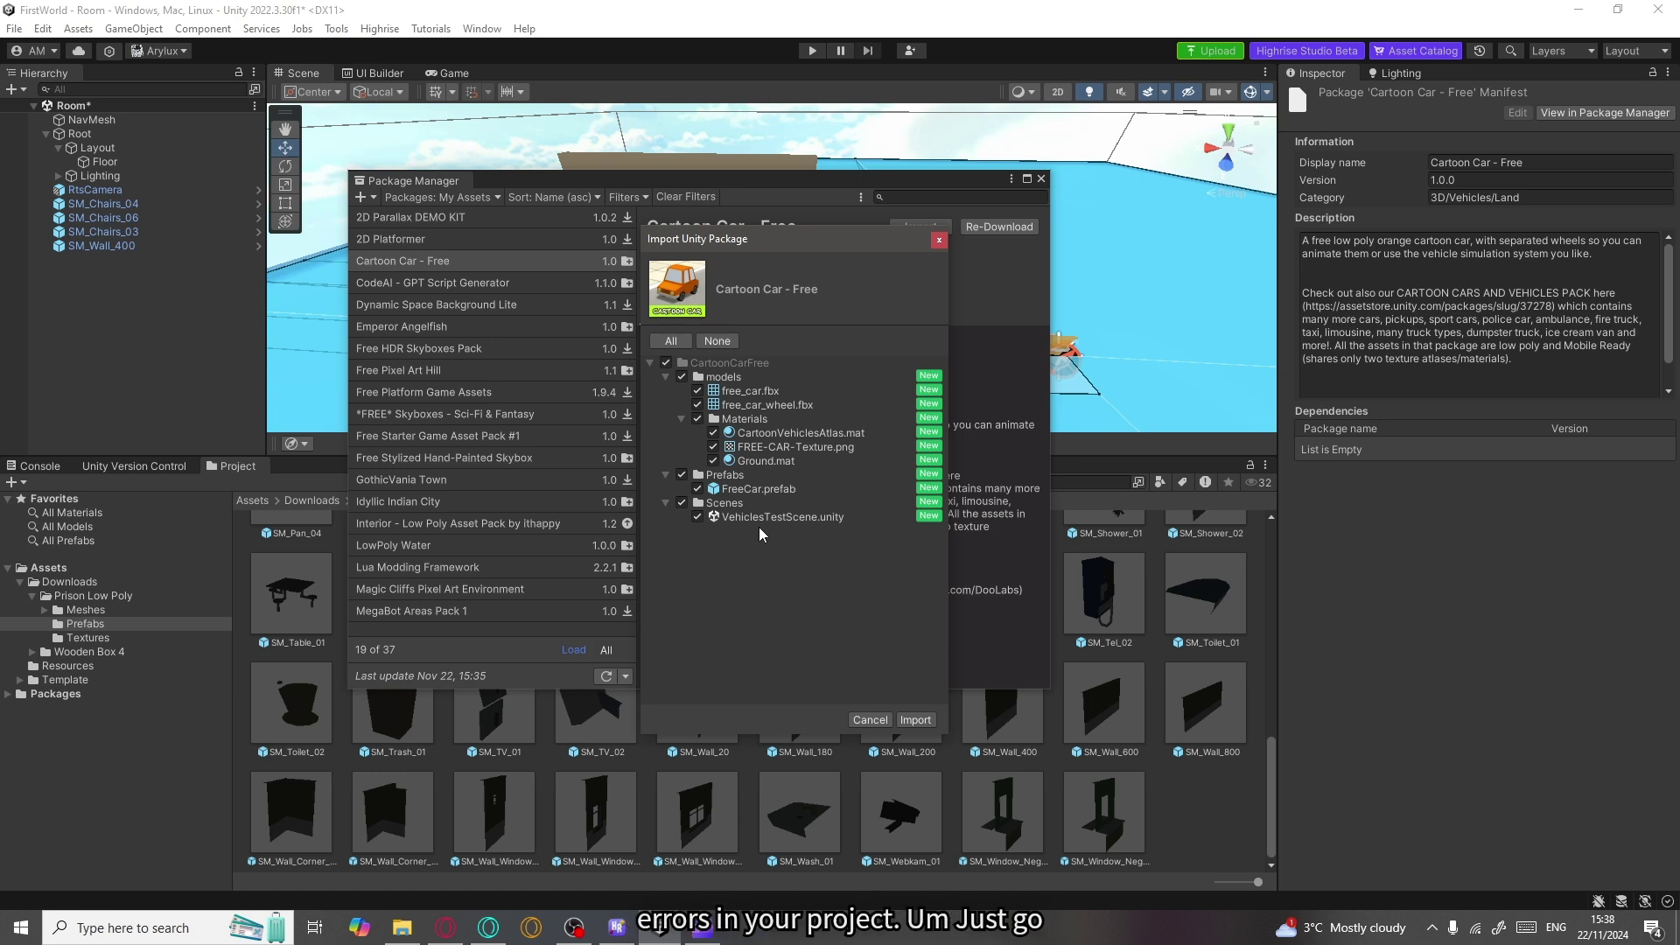
pyautogui.click(914, 720)
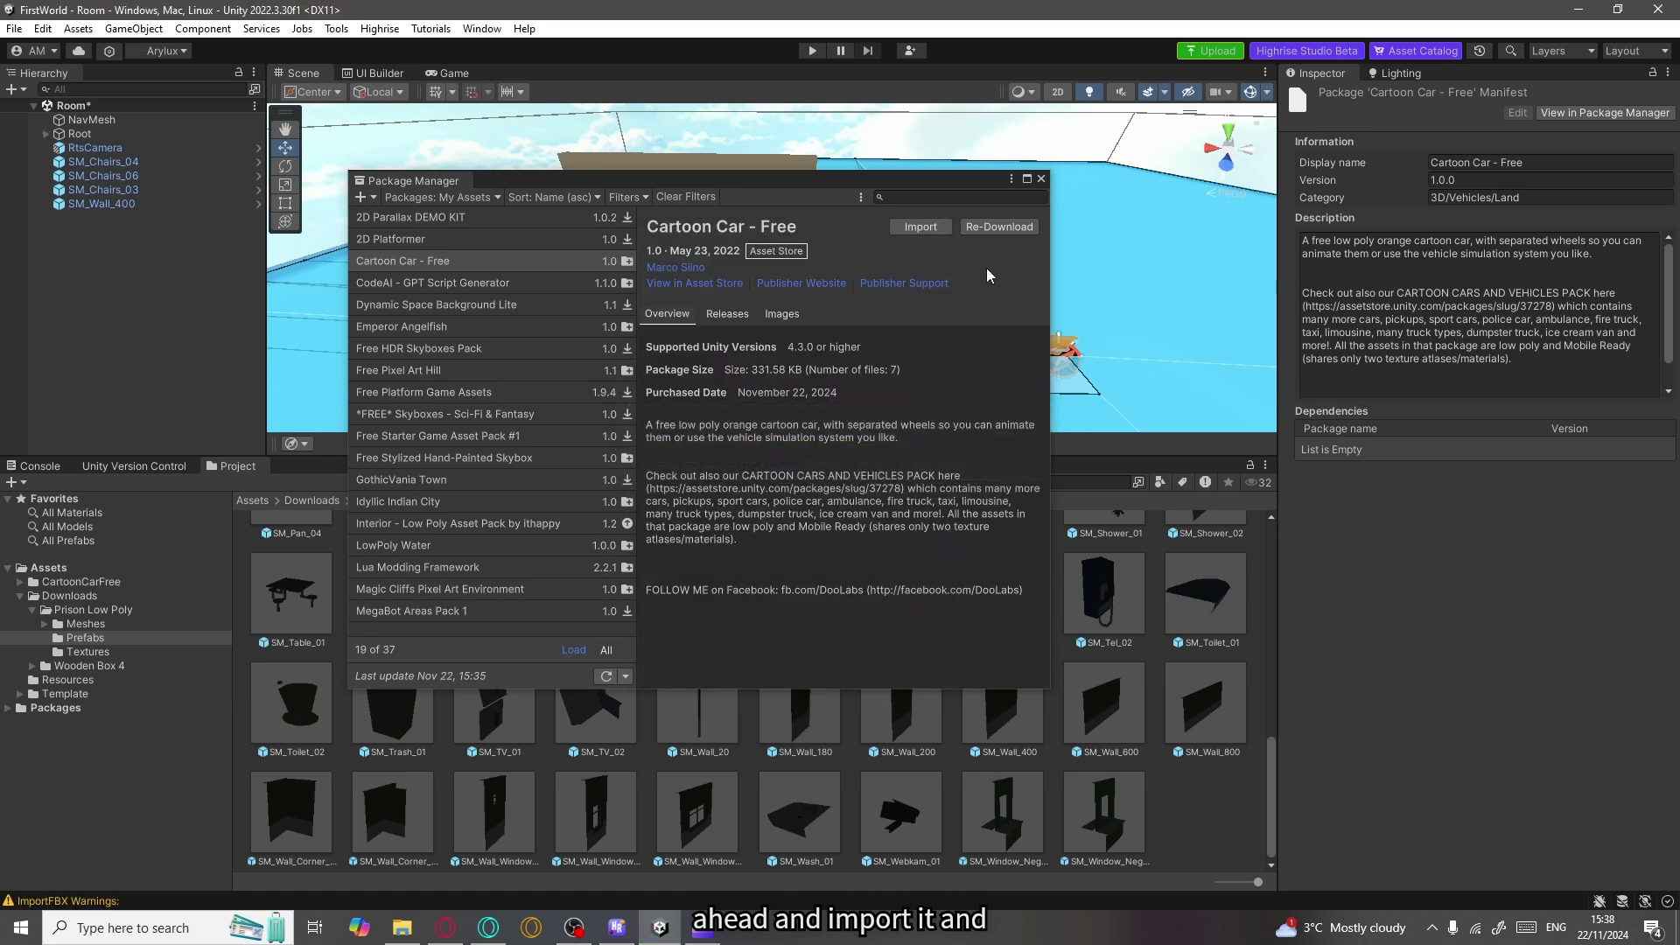
pyautogui.click(1040, 178)
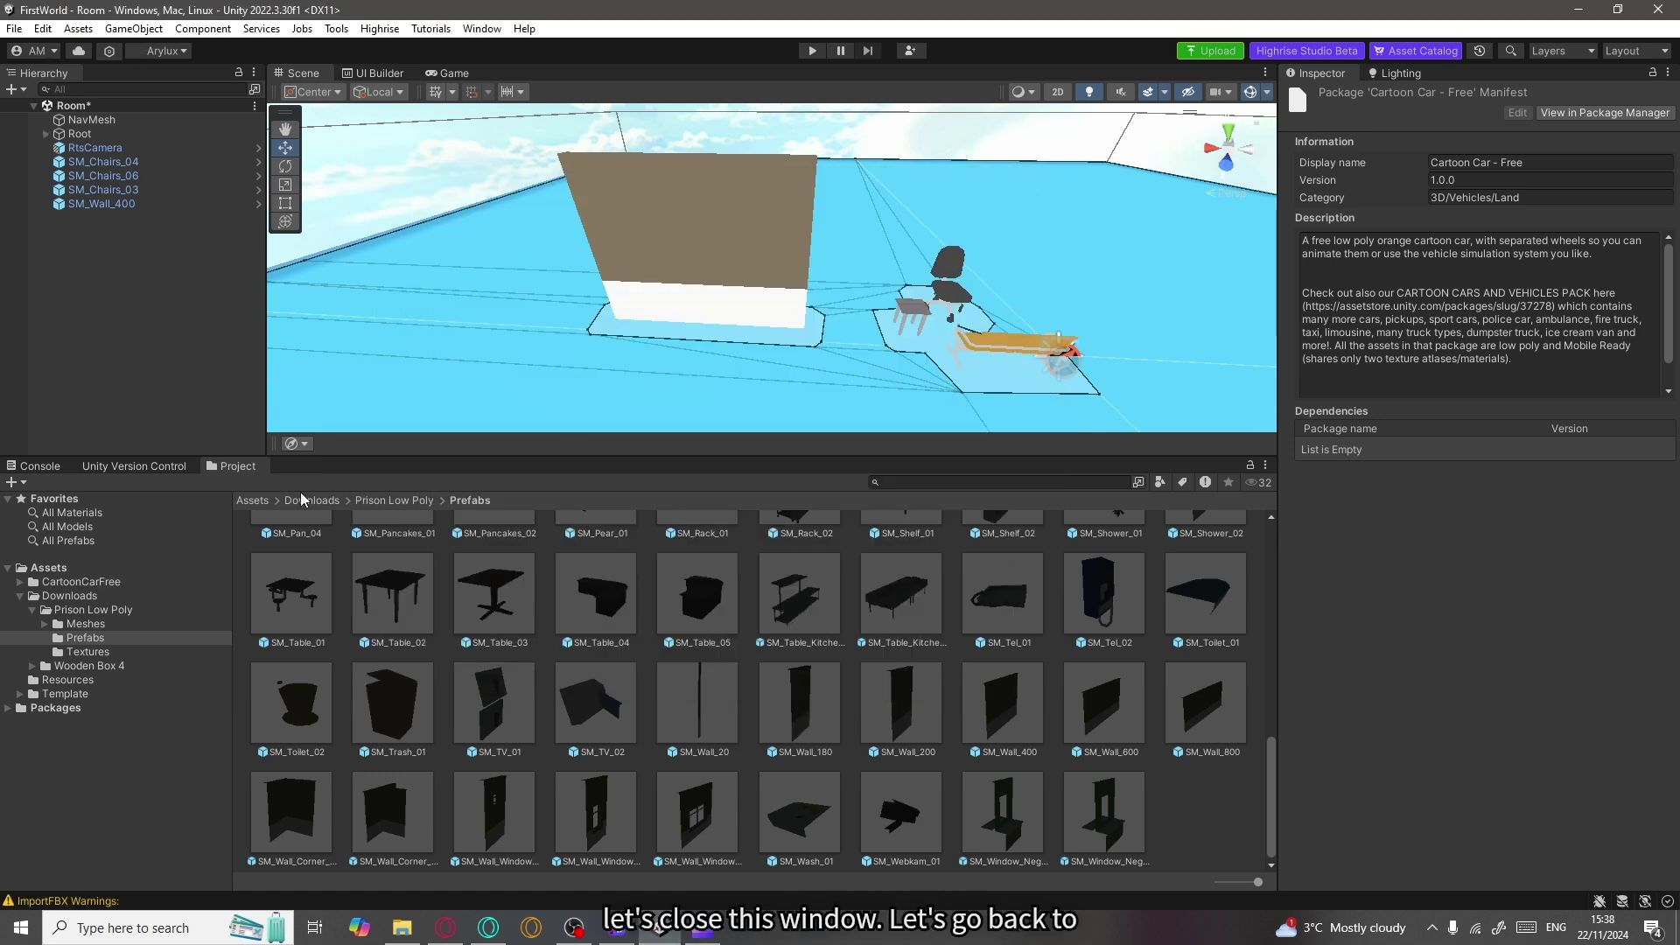
# Navigate to Assets > CartoonCarFree > Prefabs and drag FreeCar into the scene beside the building.
pyautogui.click(253, 500)
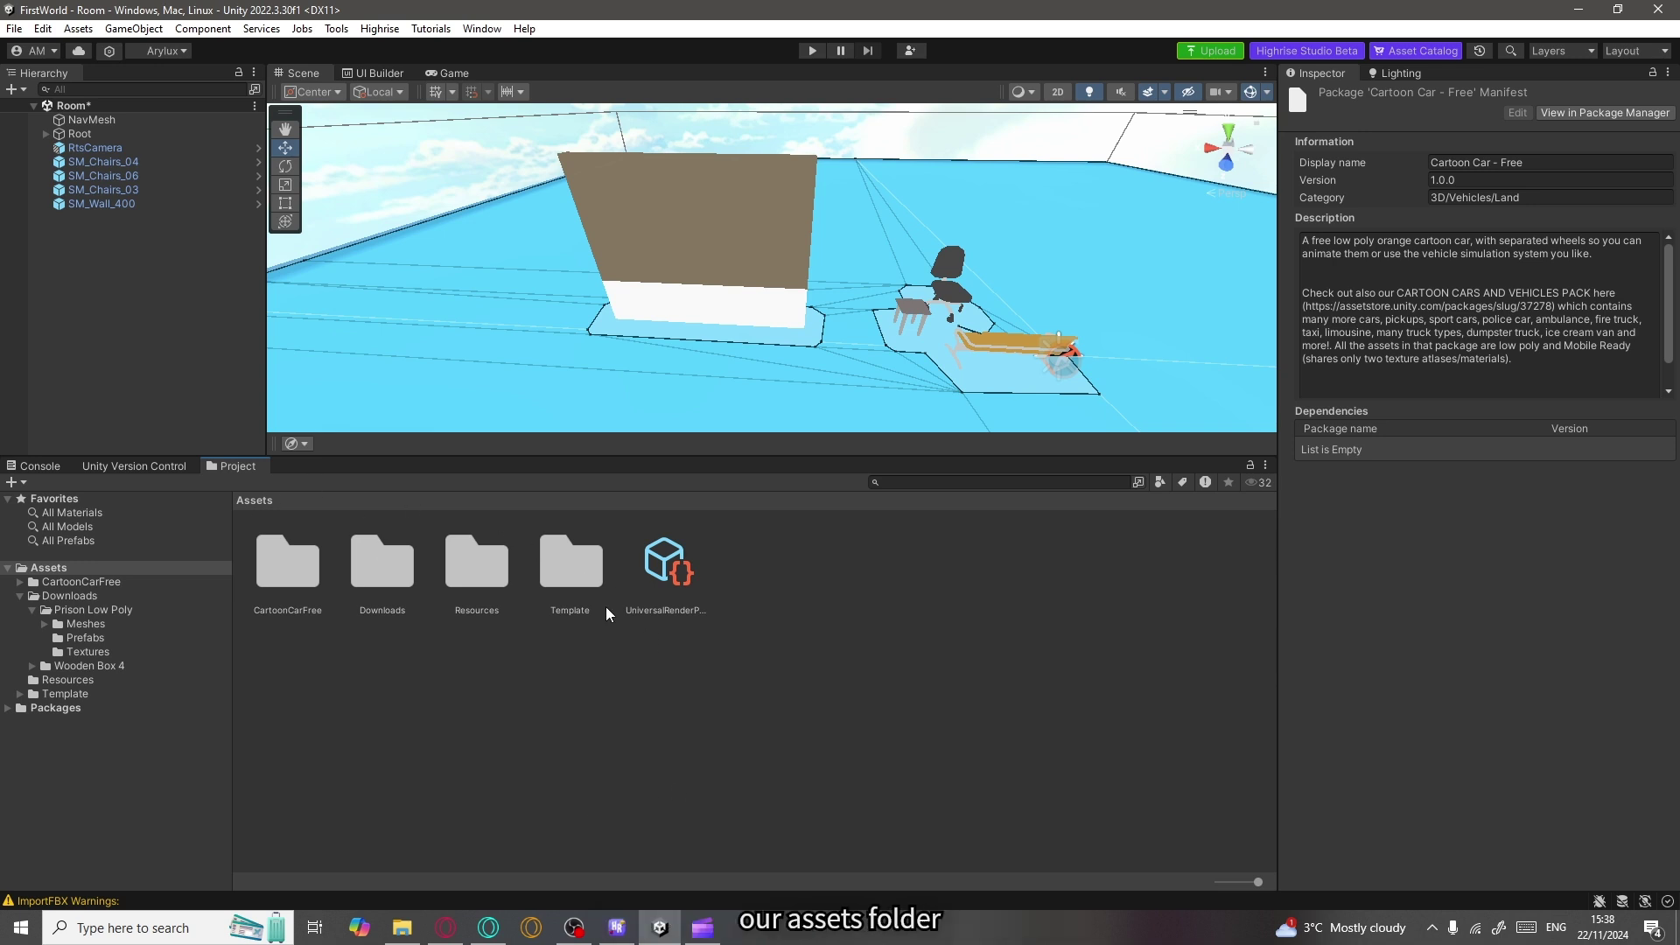
pyautogui.click(319, 699)
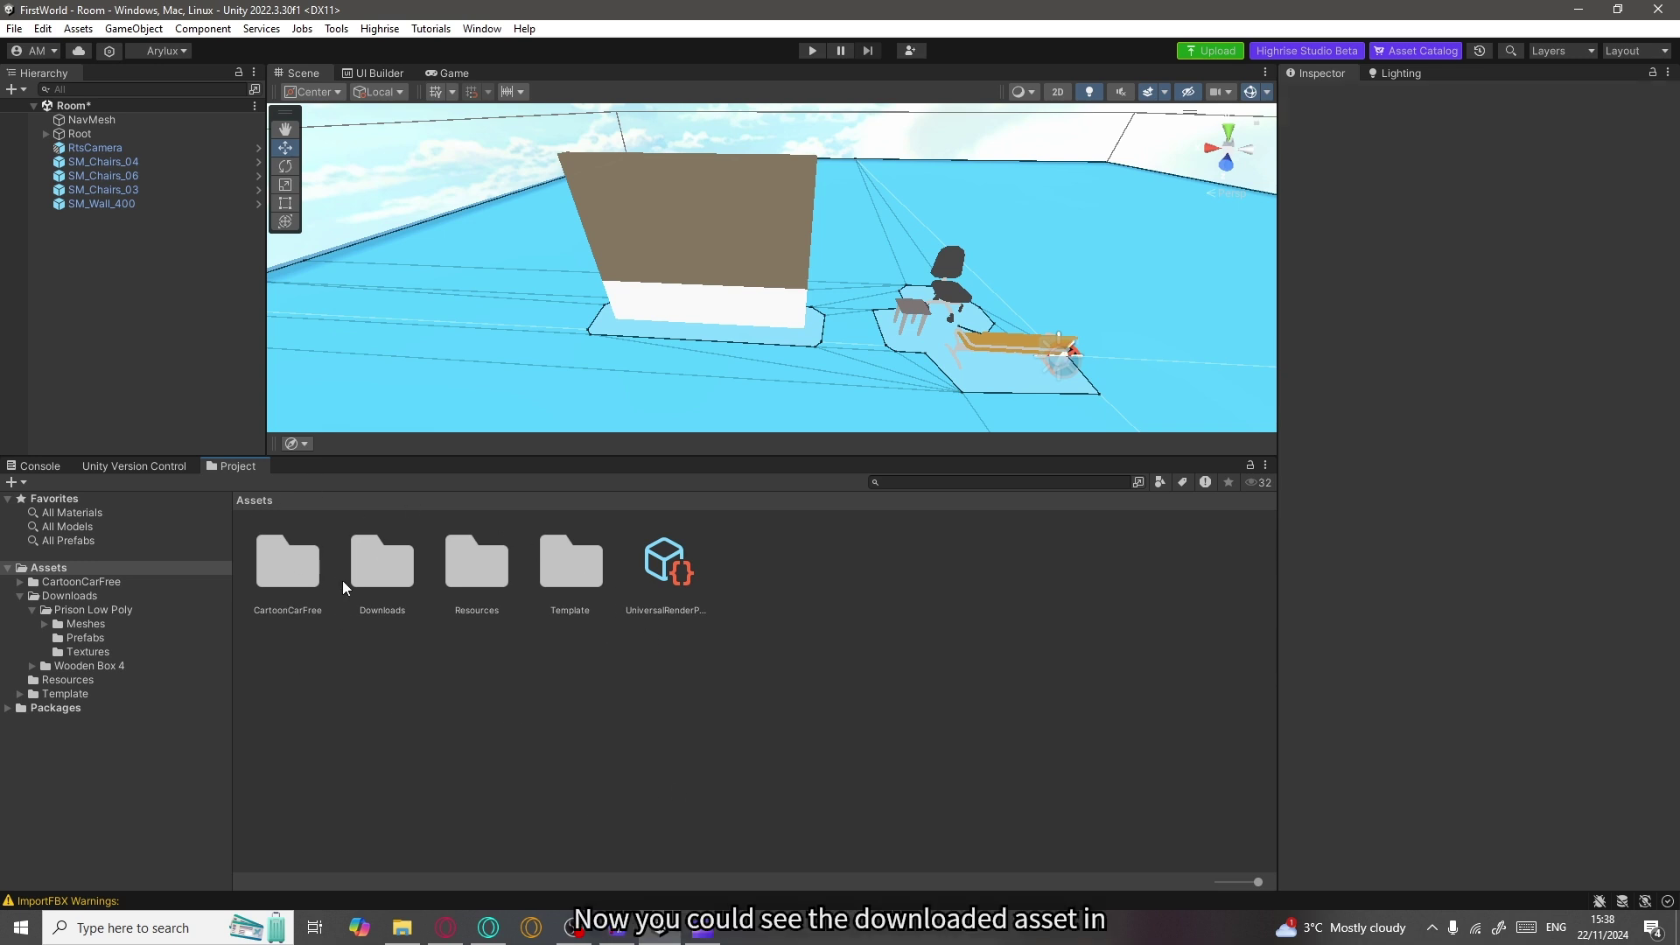
pyautogui.click(291, 586)
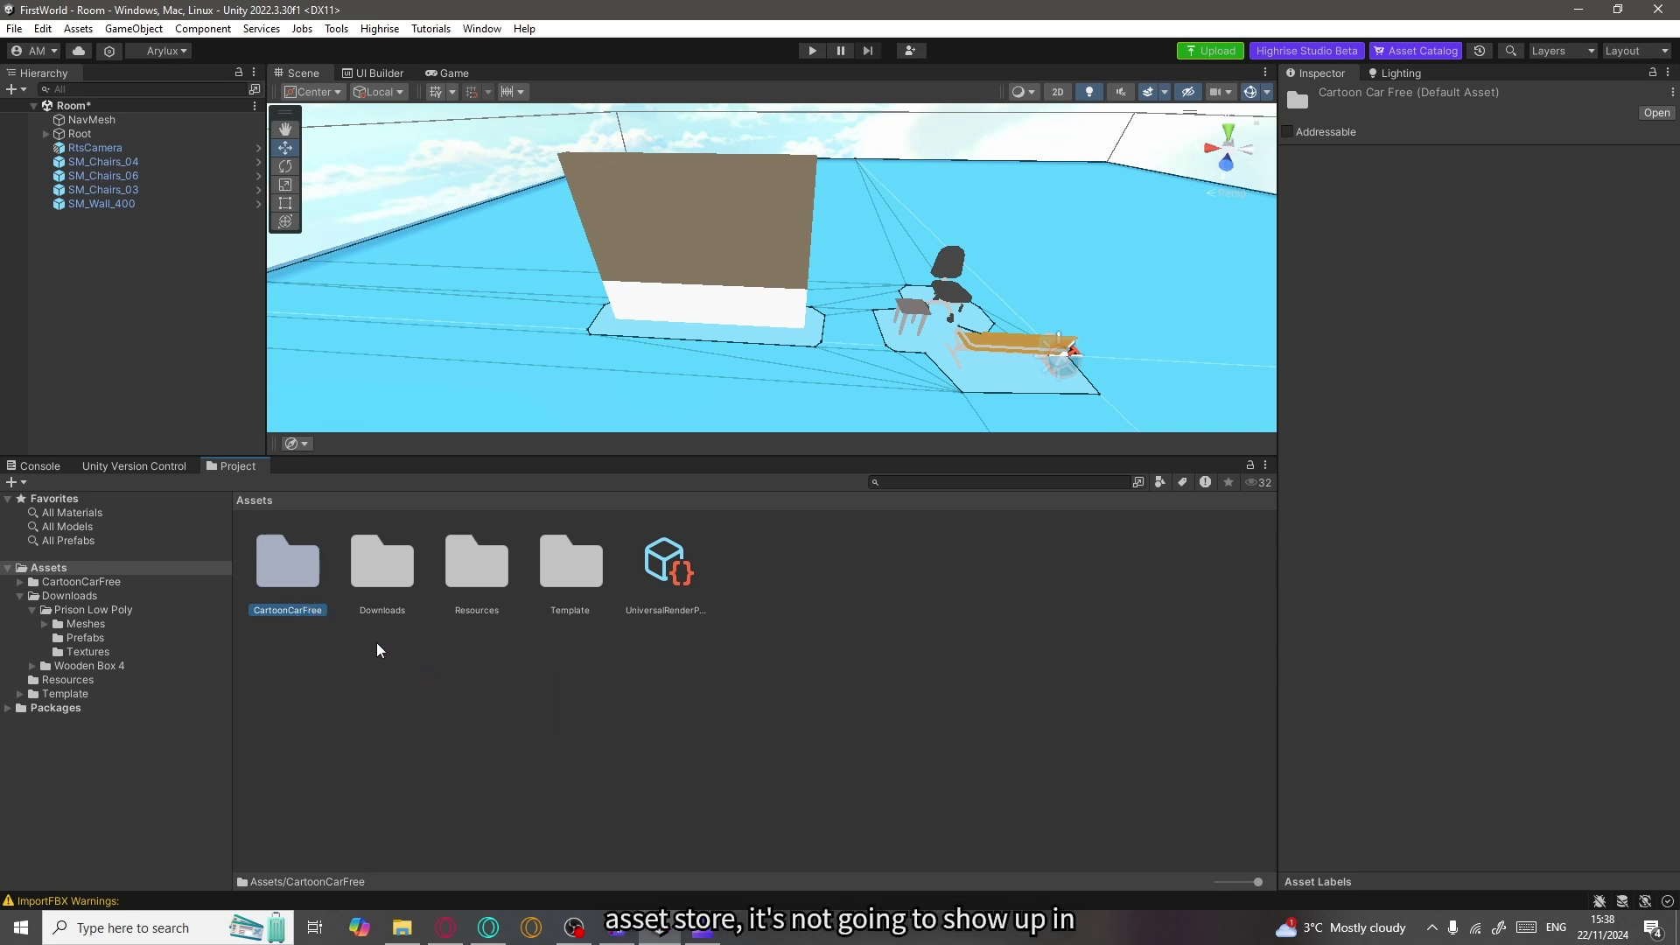
pyautogui.click(377, 595)
pyautogui.doubleClick(382, 565)
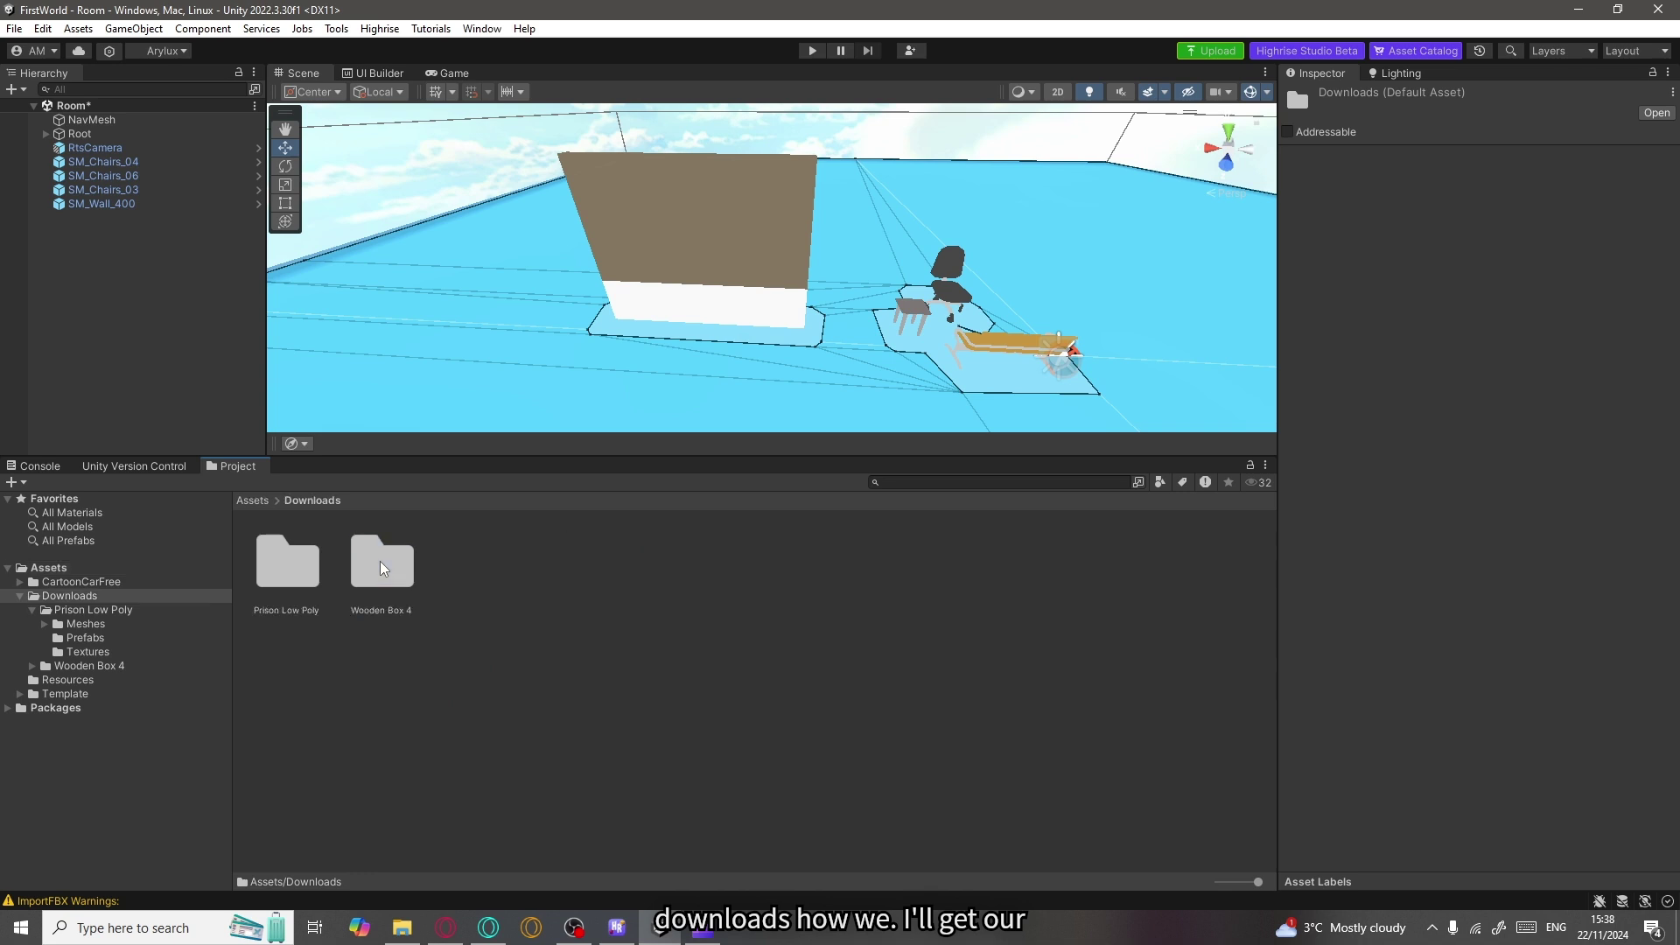
pyautogui.click(254, 501)
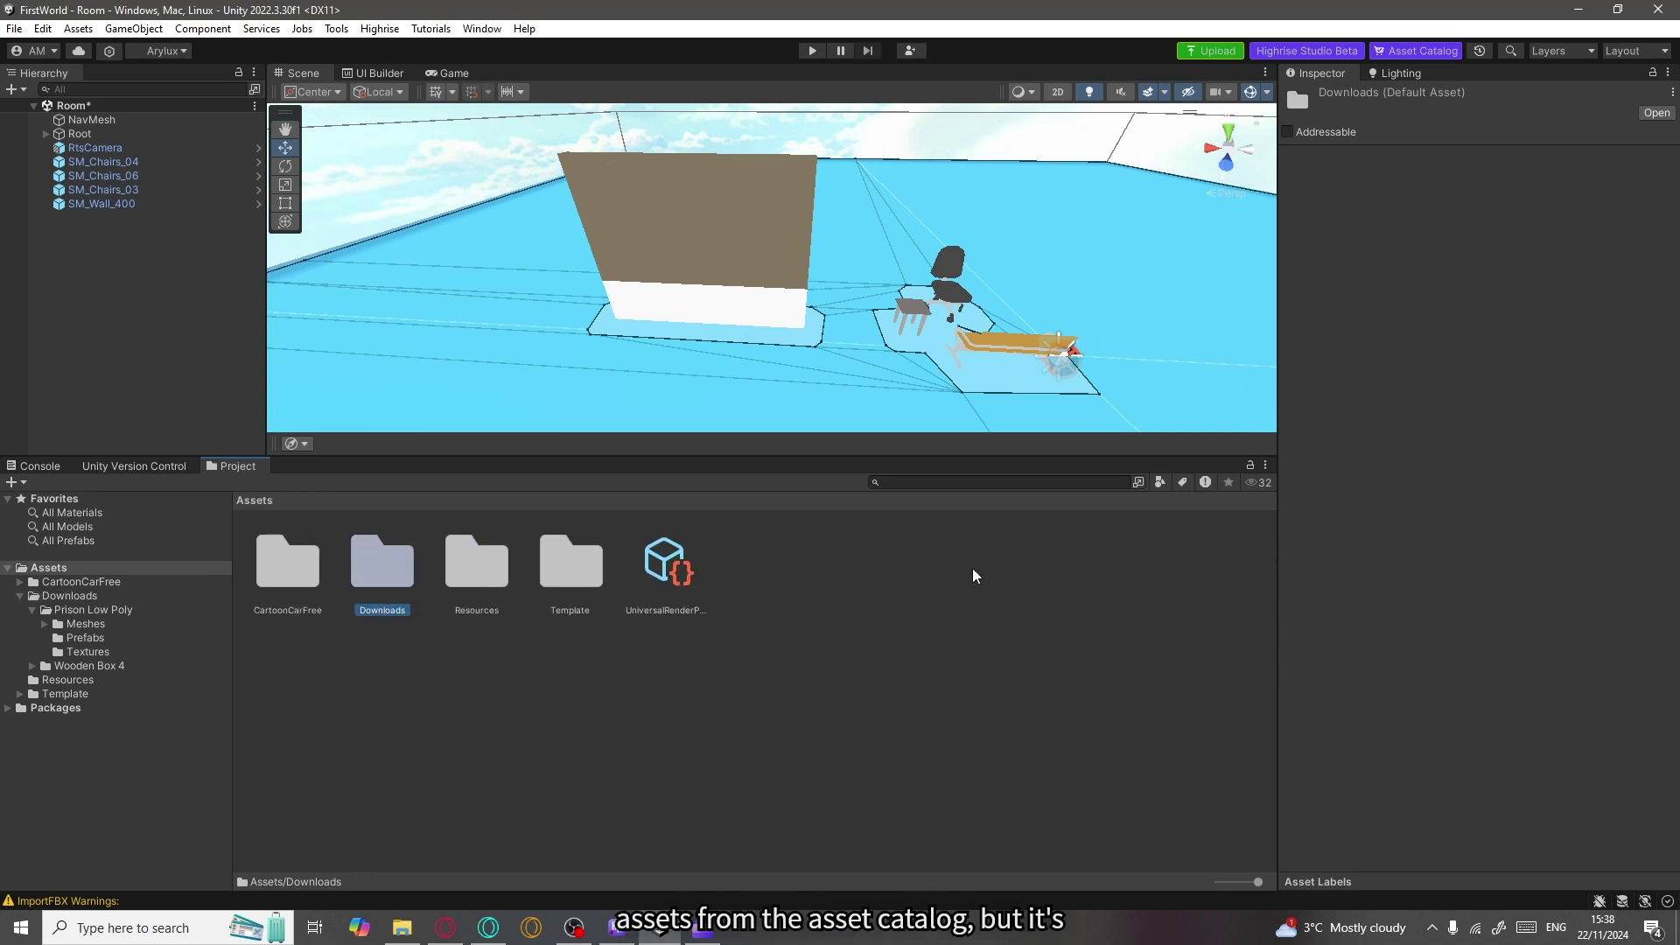
pyautogui.click(406, 698)
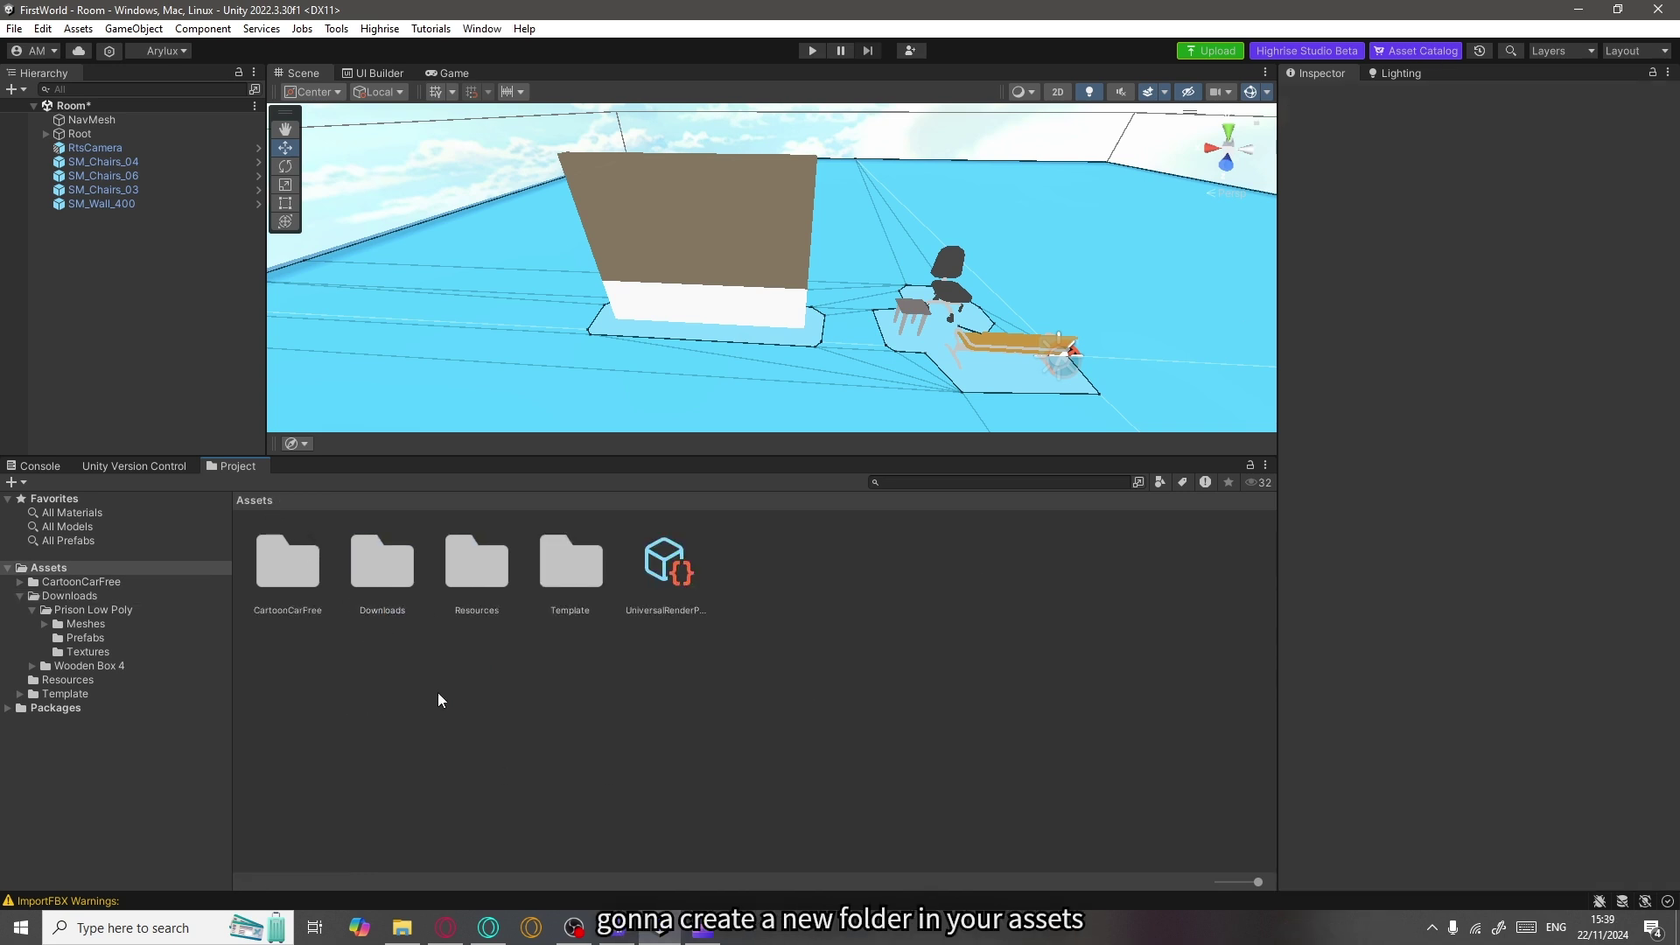
pyautogui.click(291, 543)
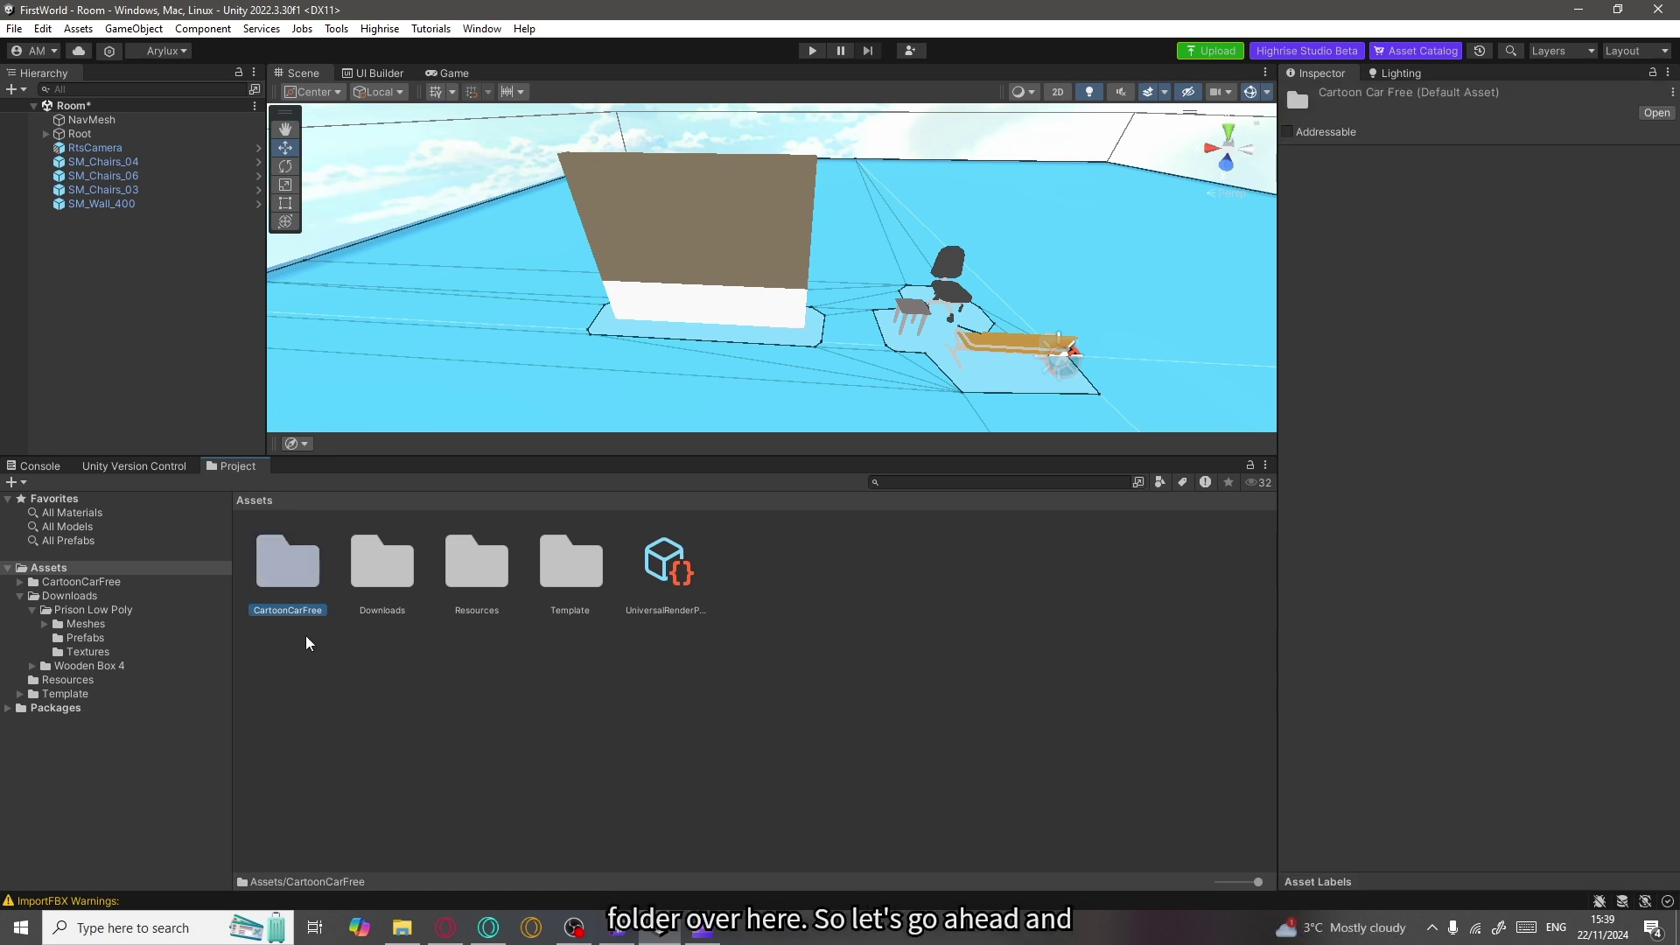
pyautogui.click(317, 675)
pyautogui.doubleClick(287, 563)
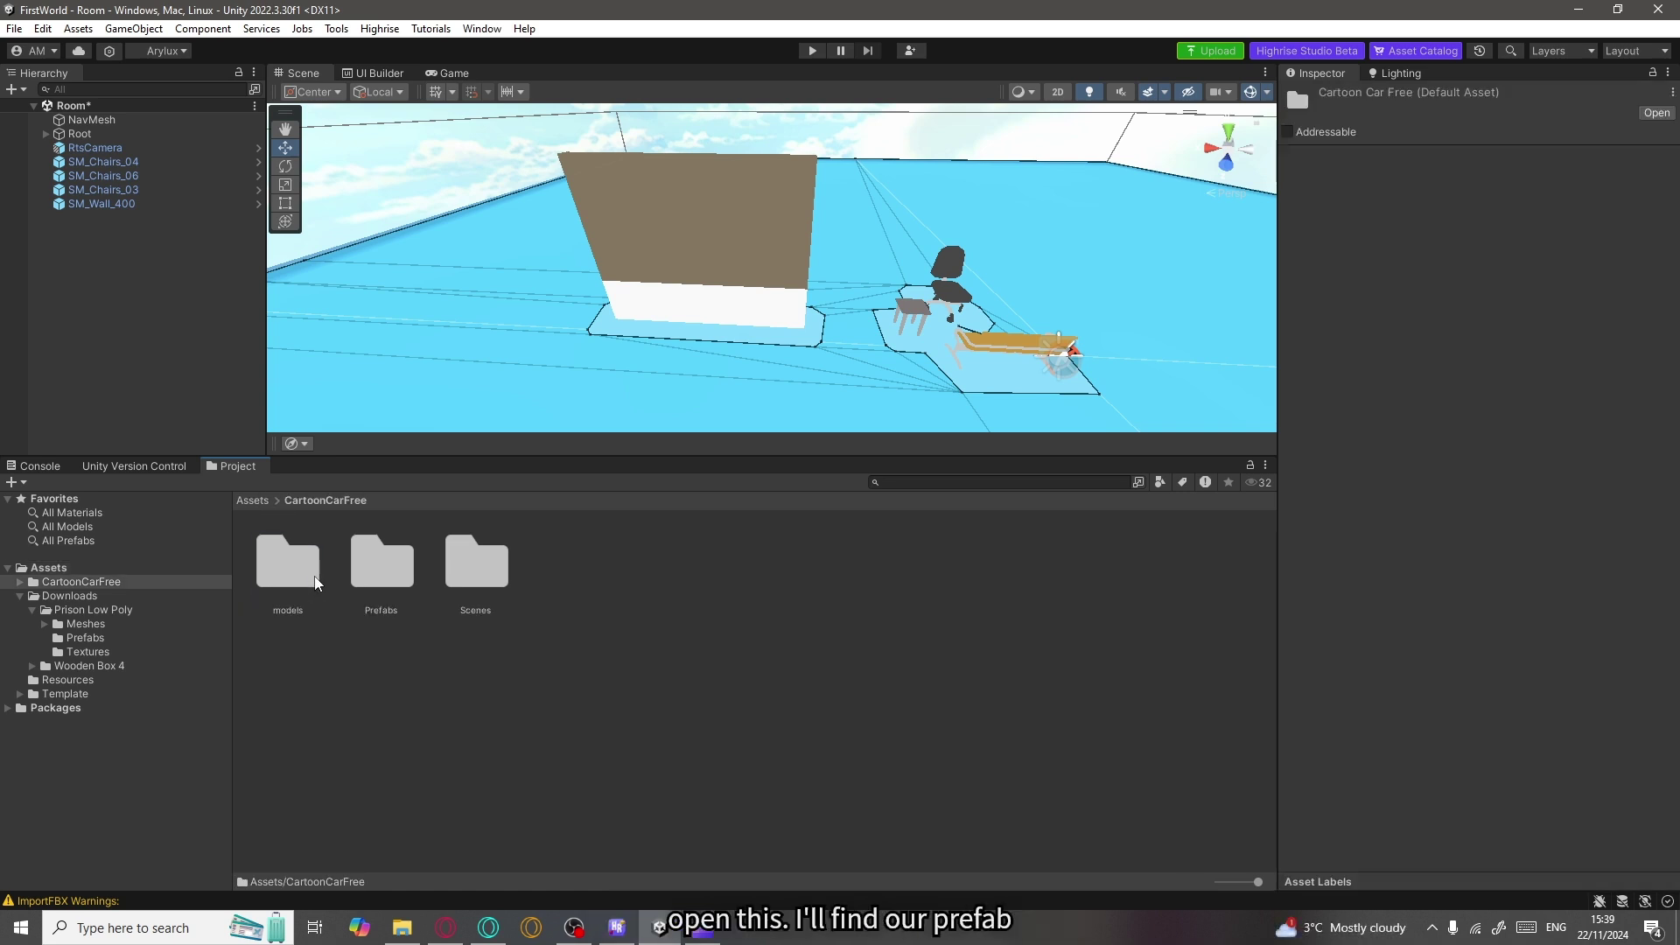
pyautogui.doubleClick(368, 584)
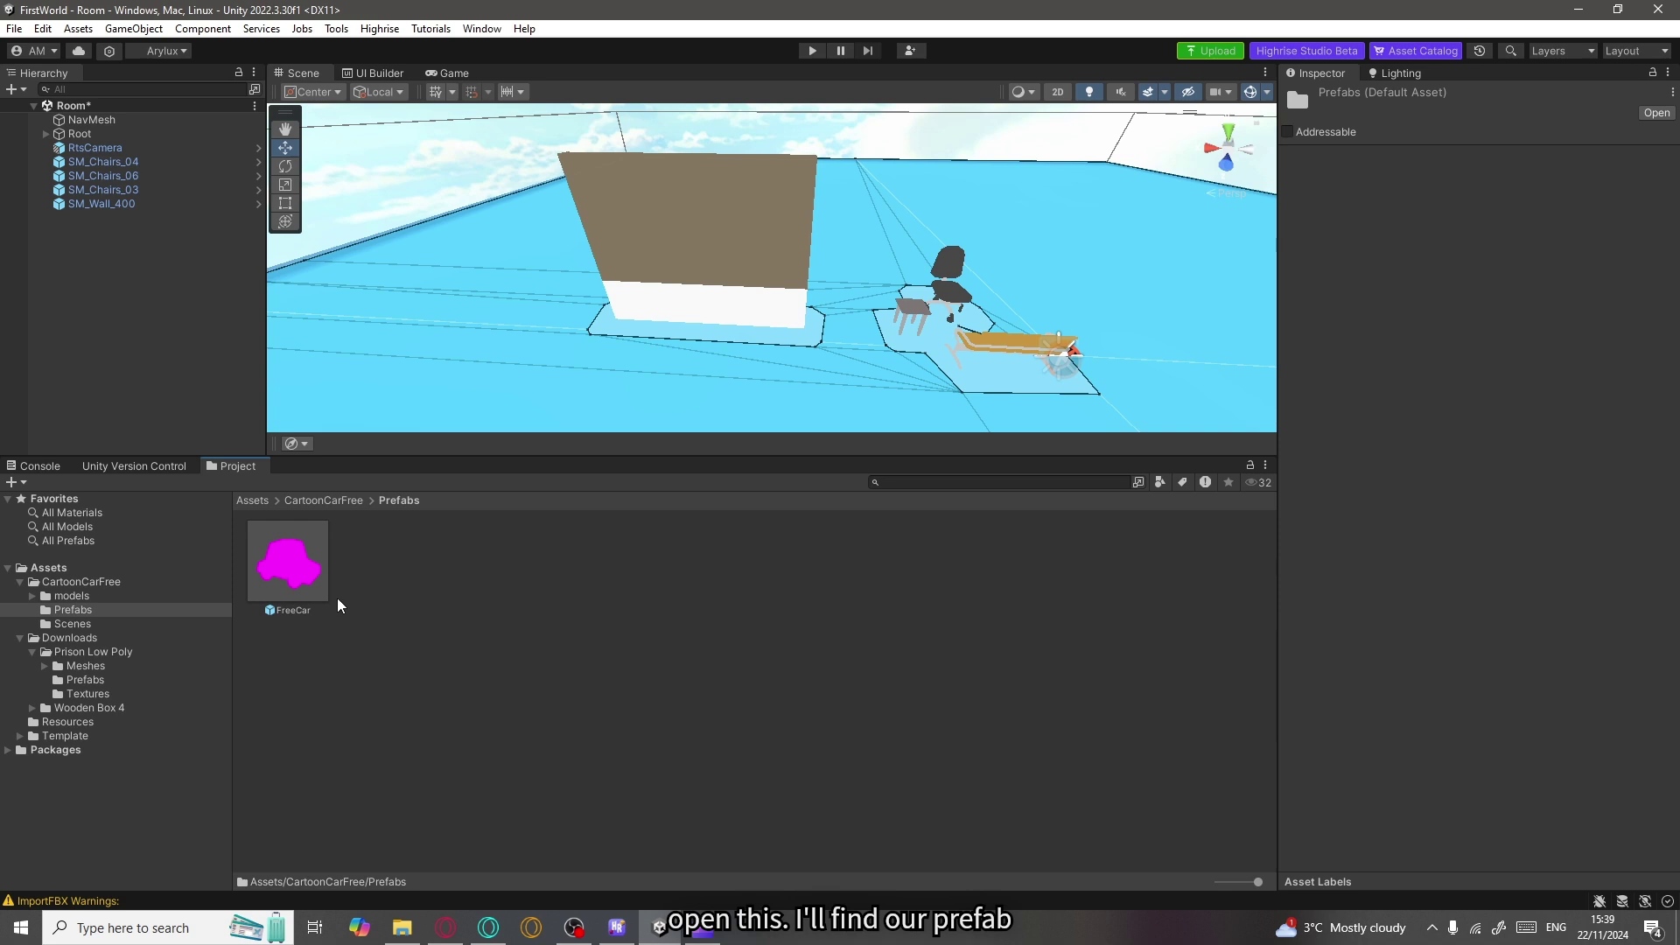
pyautogui.moveTo(298, 578); pyautogui.dragTo(648, 376)
# Turn off Show NavMesh in the AI Navigation overlay and move the view closer to the car.
pyautogui.click(297, 443)
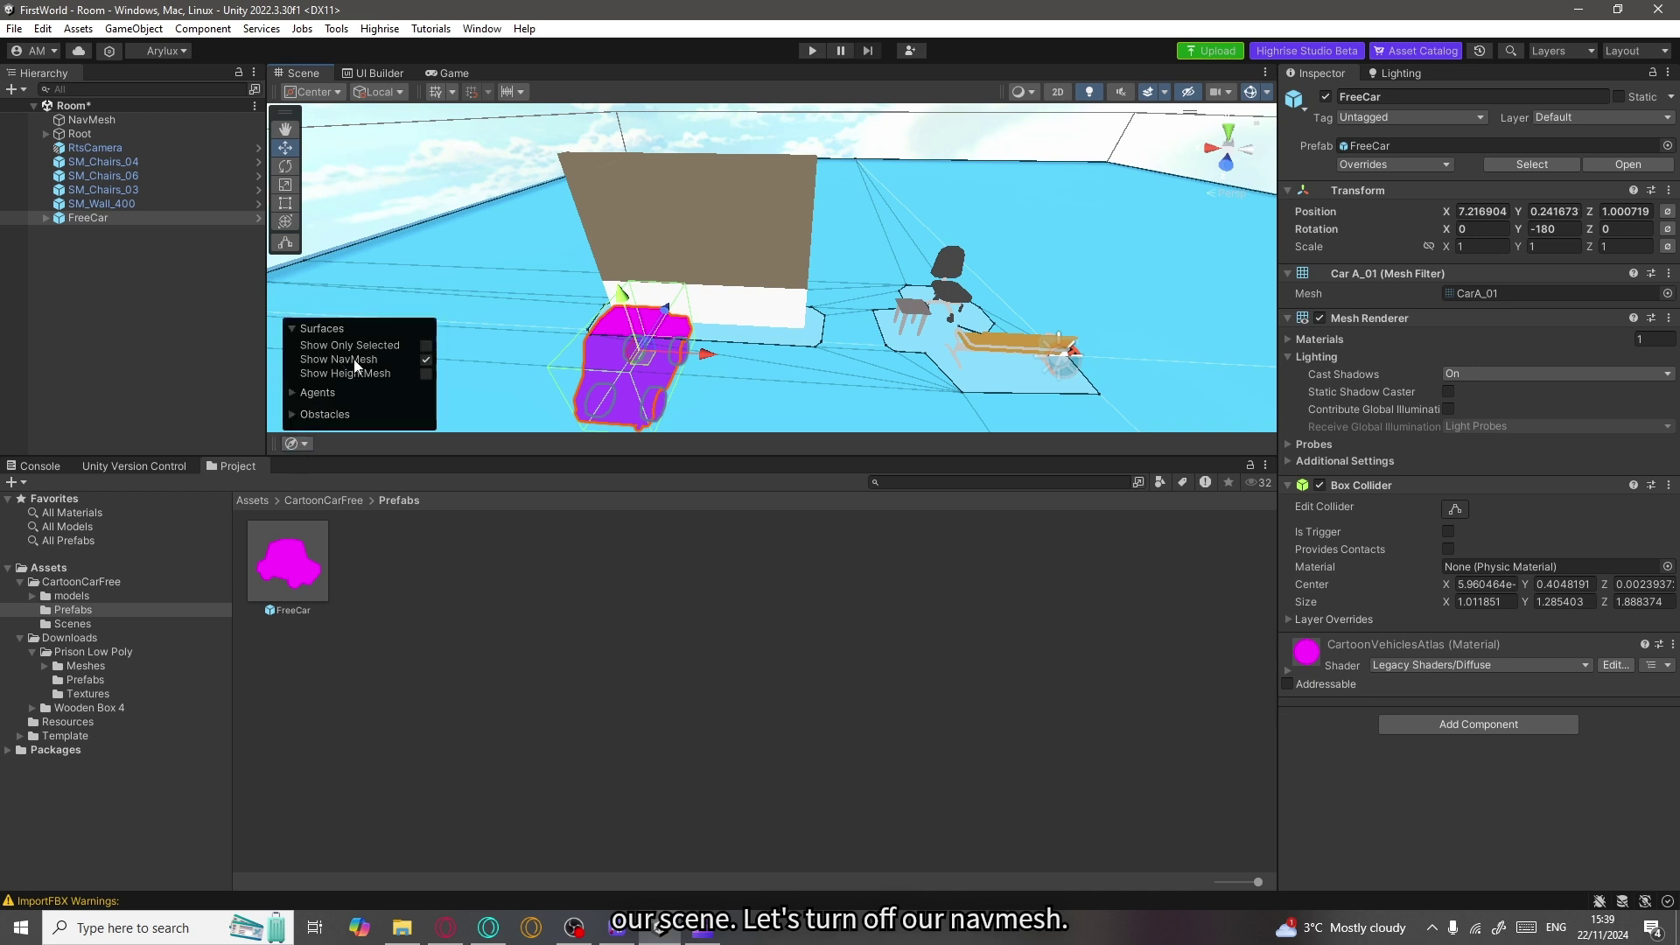
pyautogui.click(426, 360)
pyautogui.moveTo(785, 379); pyautogui.dragTo(680, 339, button='right')
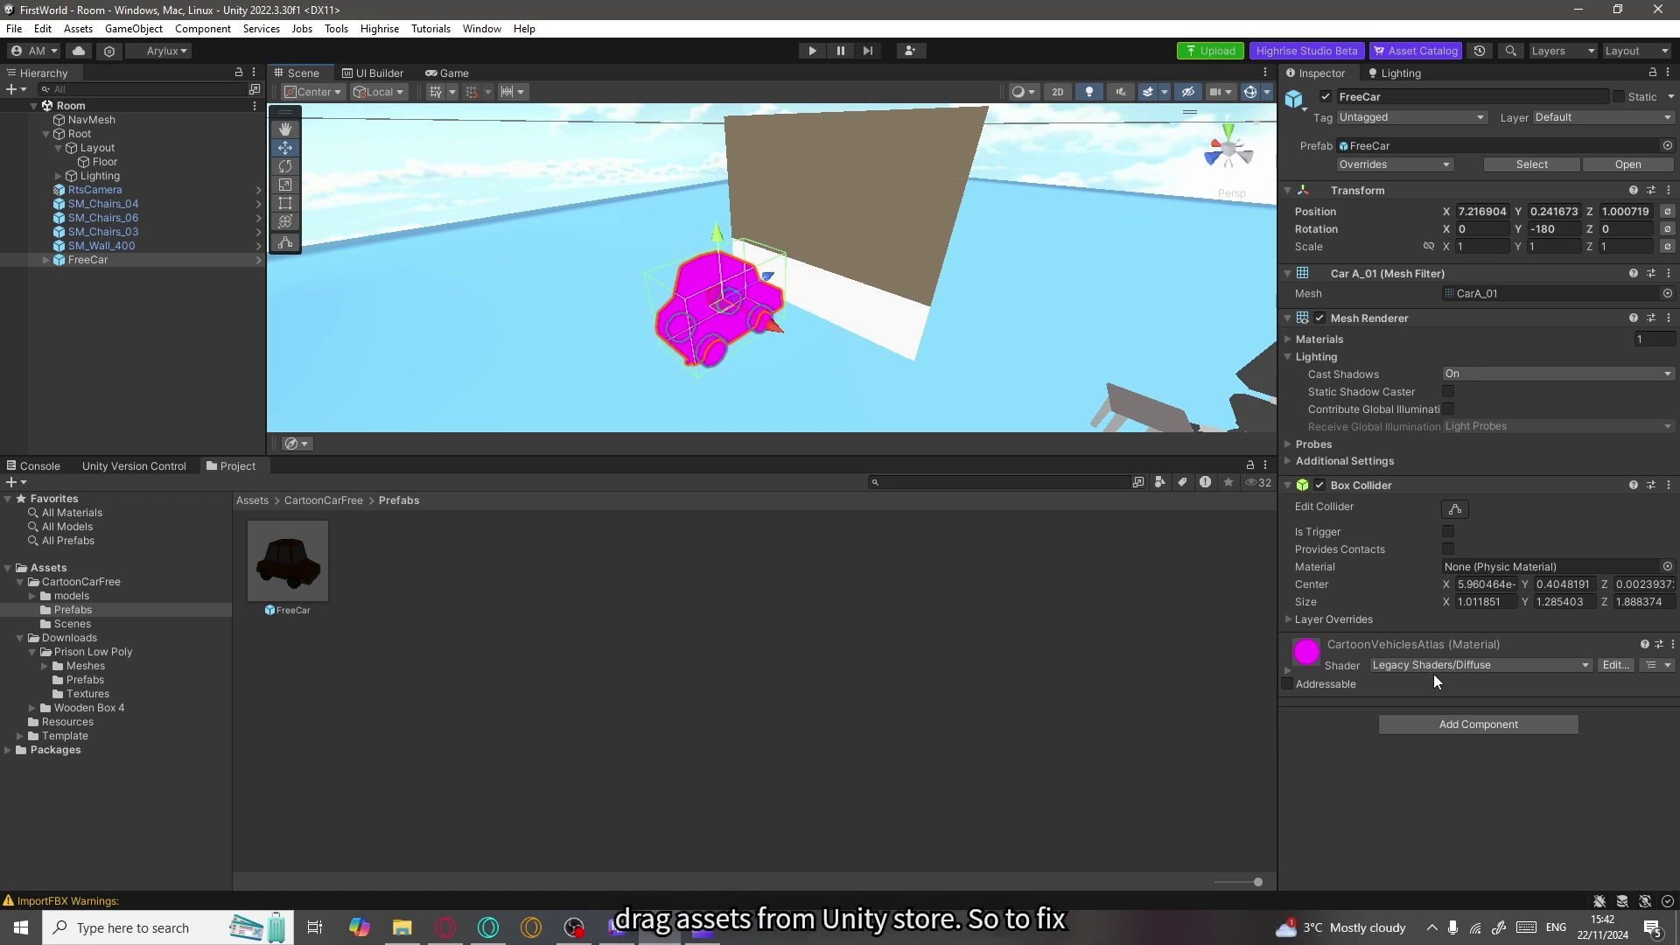
# Set the car material's shader to Universal Render Pipeline > Simple Lit.
pyautogui.click(1542, 665)
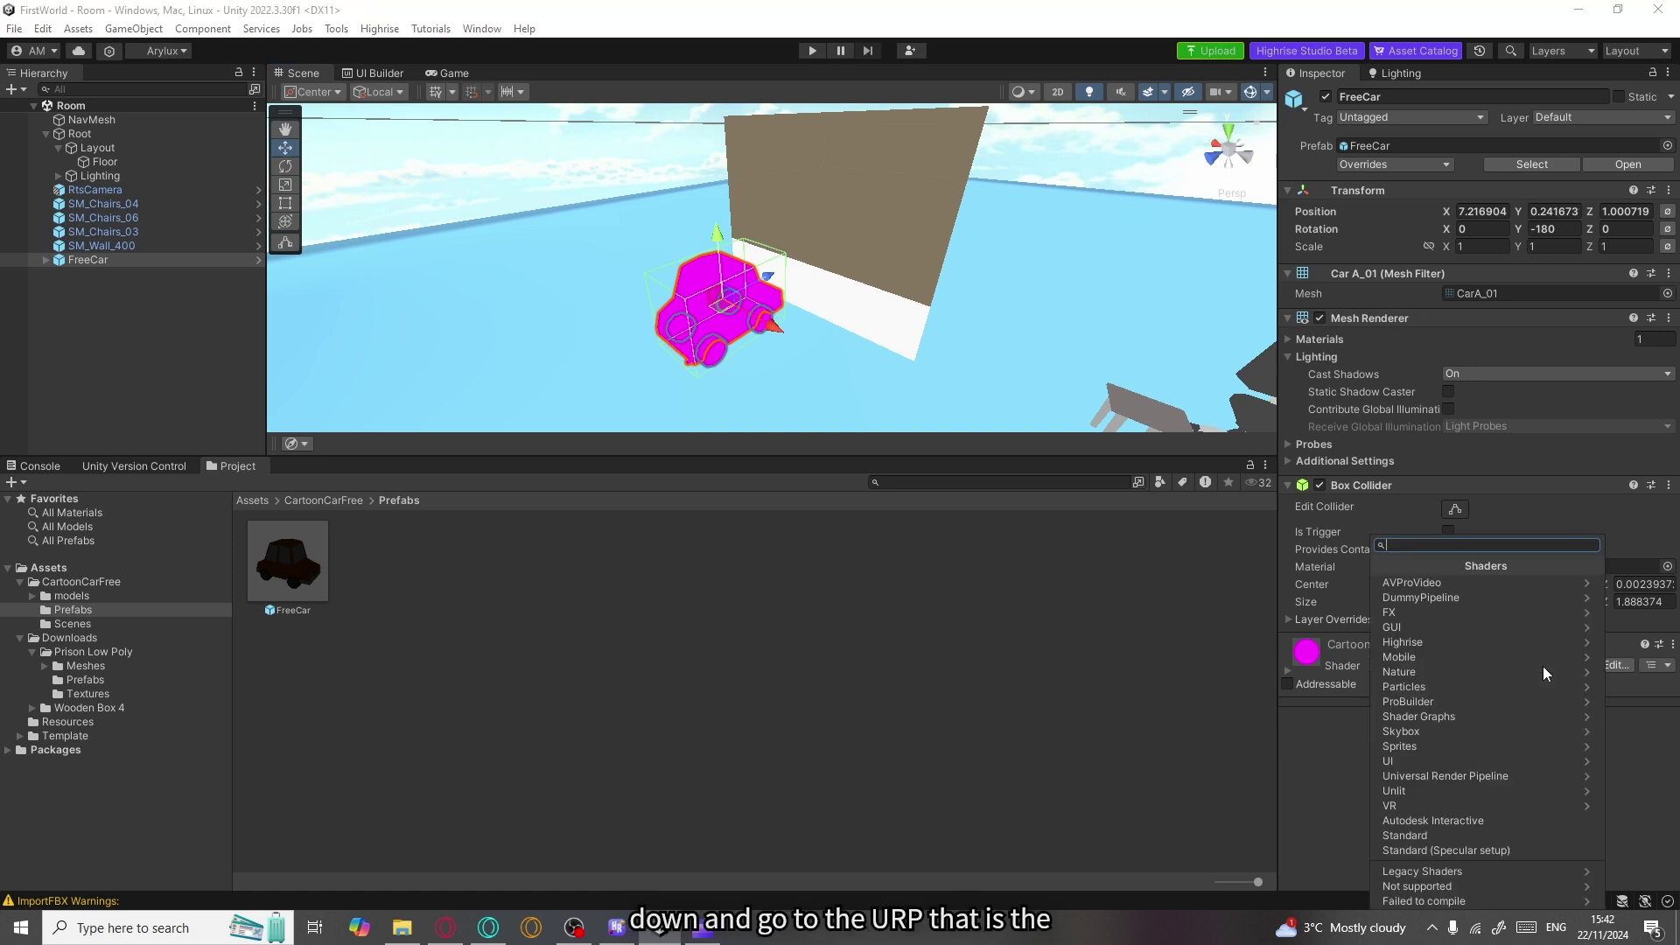
pyautogui.click(1447, 777)
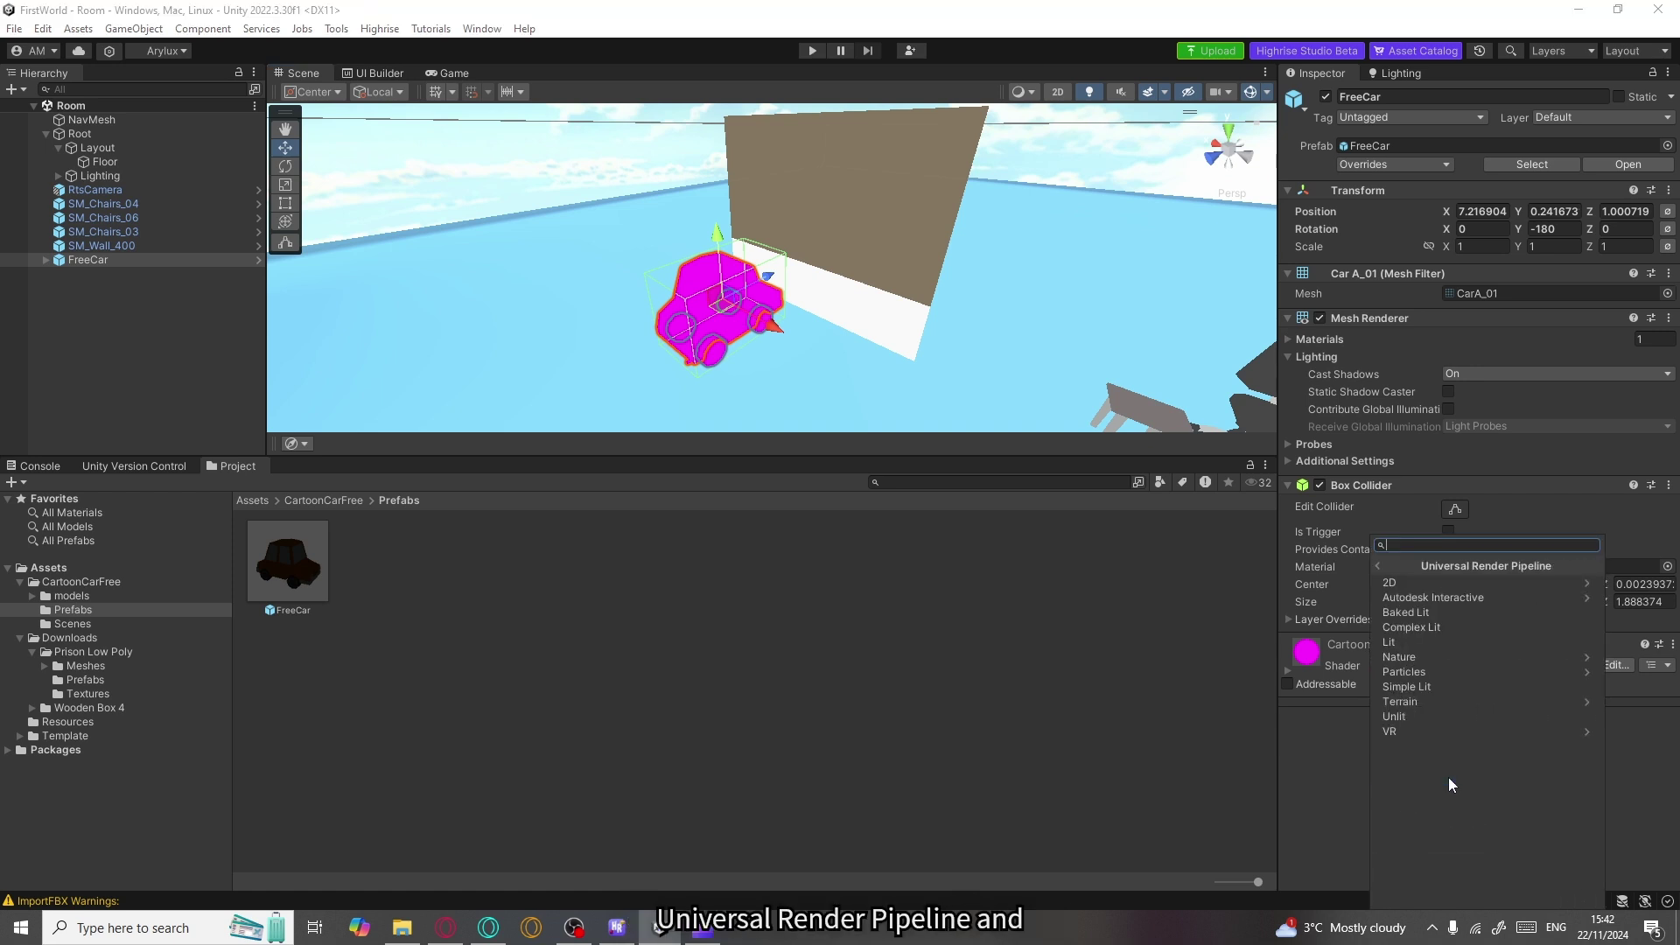
pyautogui.click(1435, 688)
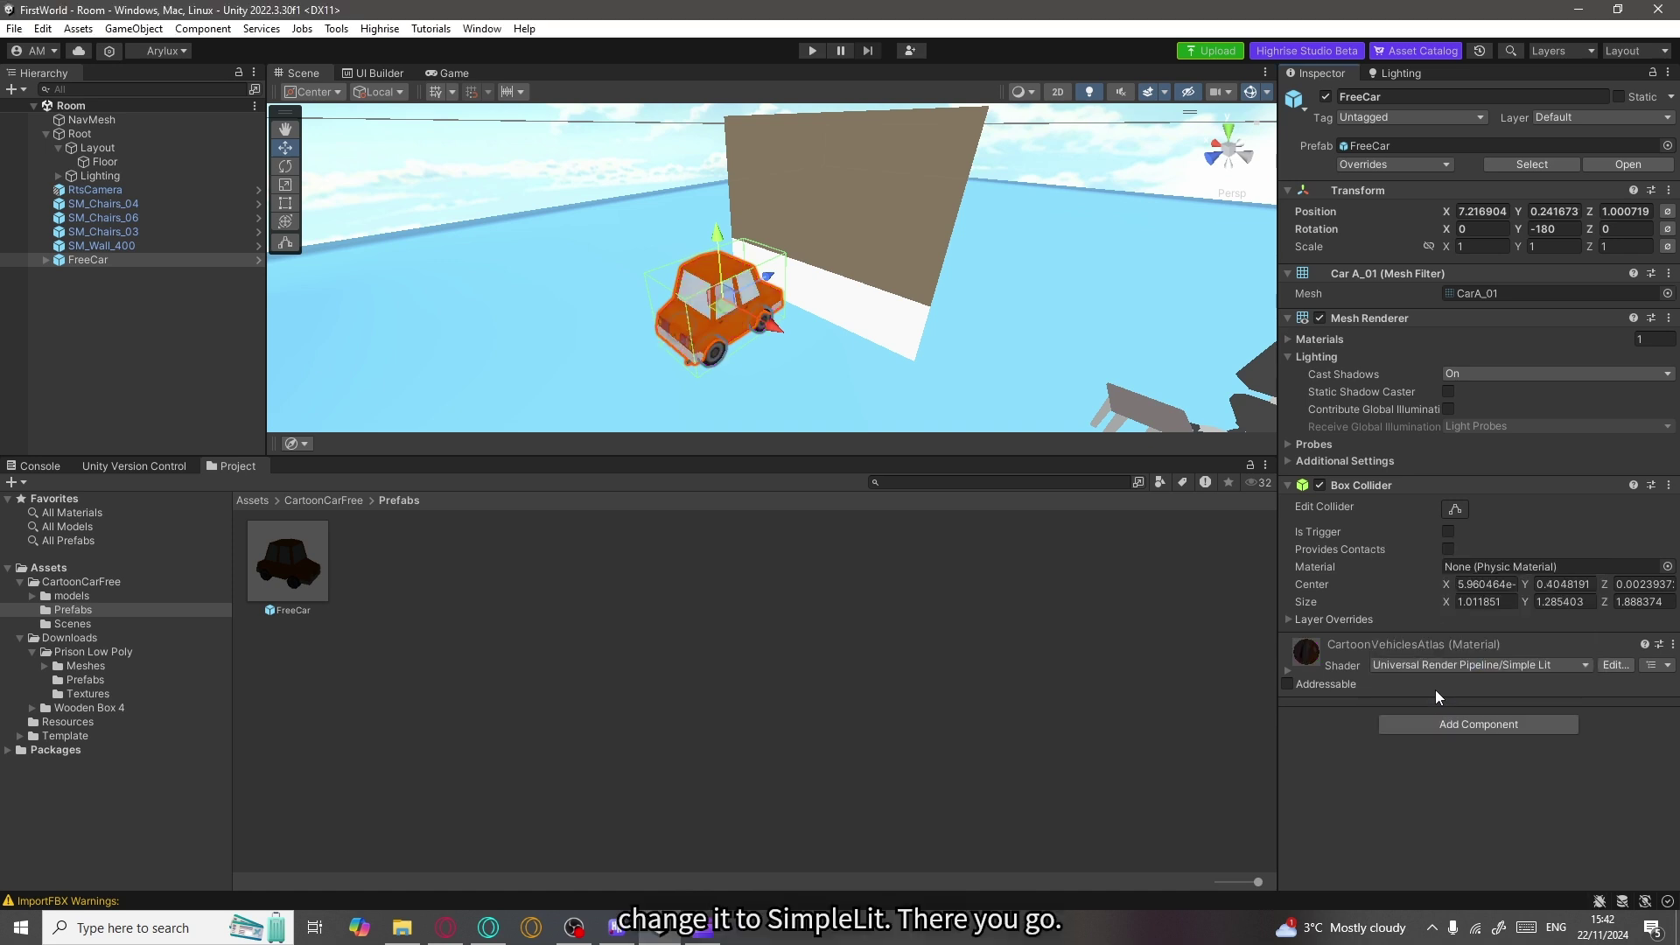
# Select the SM_Wall_400 wall and delete it.
pyautogui.click(766, 390)
pyautogui.click(966, 210)
pyautogui.press('Delete')
pyautogui.moveTo(915, 292); pyautogui.dragTo(823, 247, button='right')
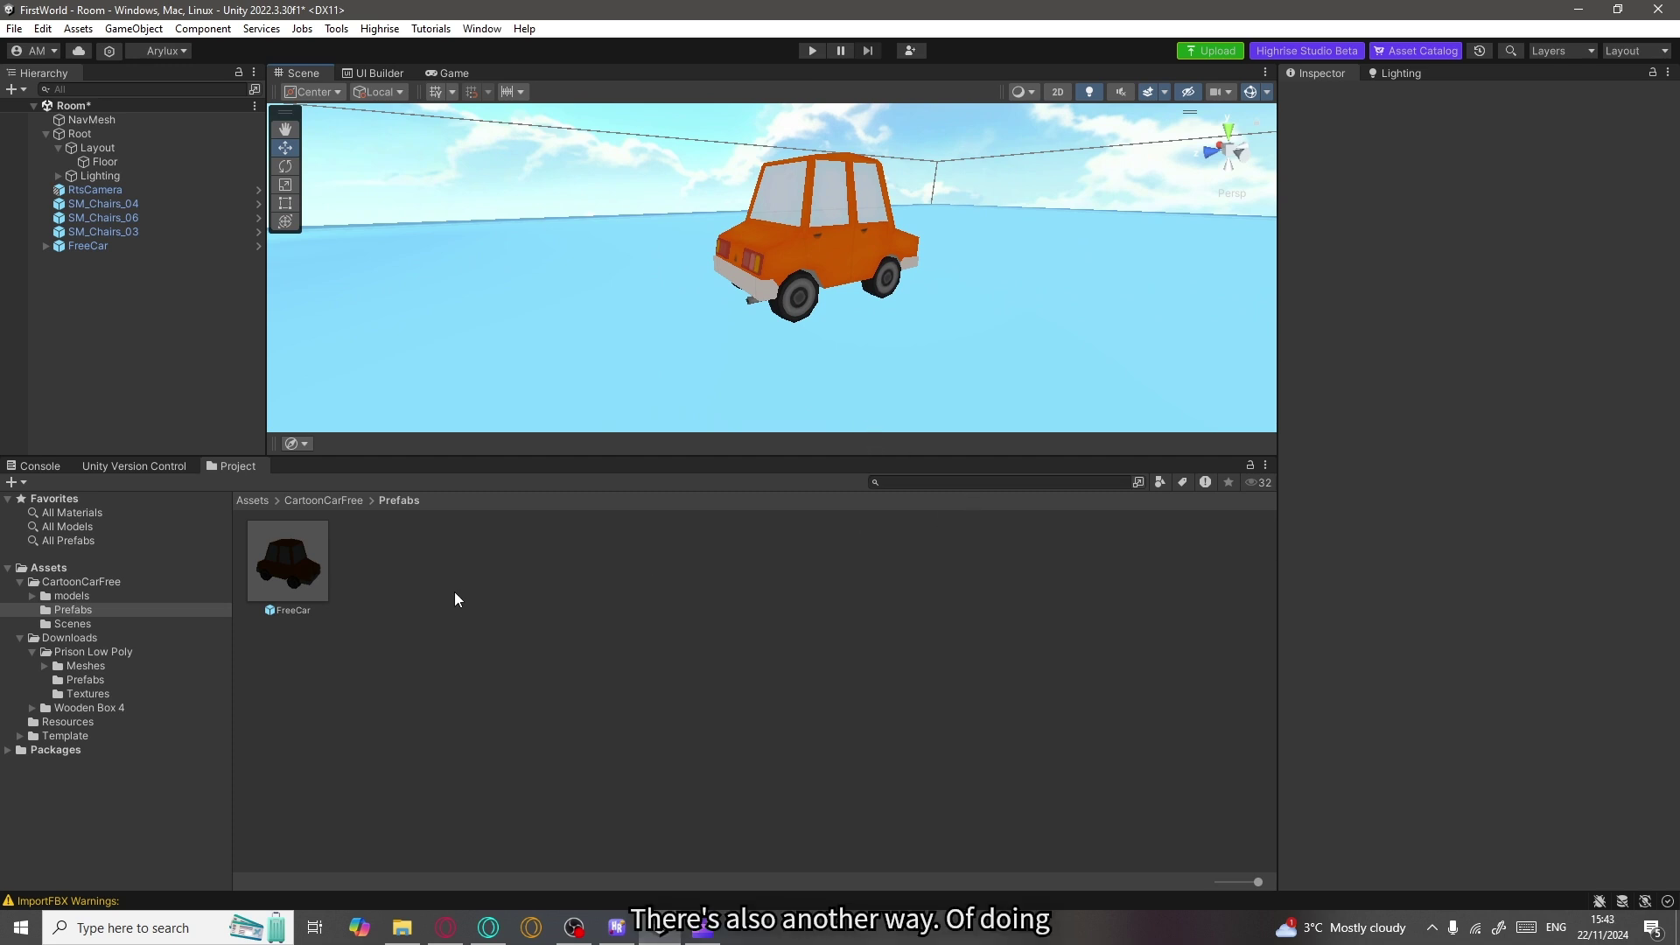
# Check the FreeCar material's shader list, then undo twice to restore SM_Wall_400 and the Legacy Diffuse shader.
pyautogui.click(299, 585)
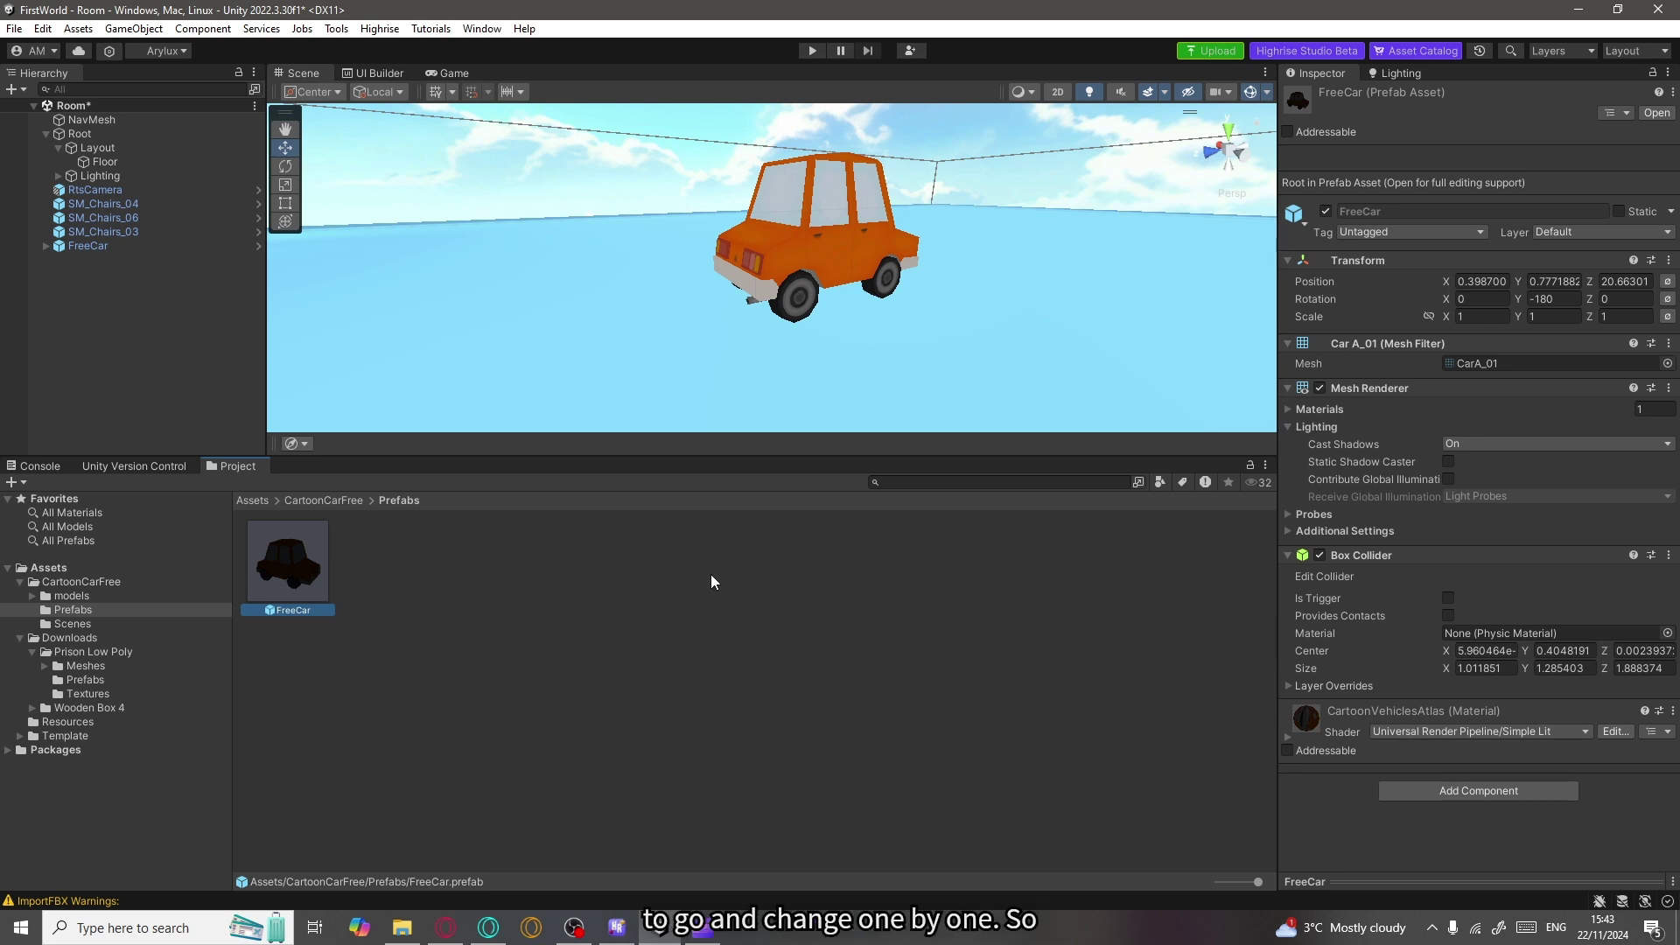
pyautogui.click(1500, 730)
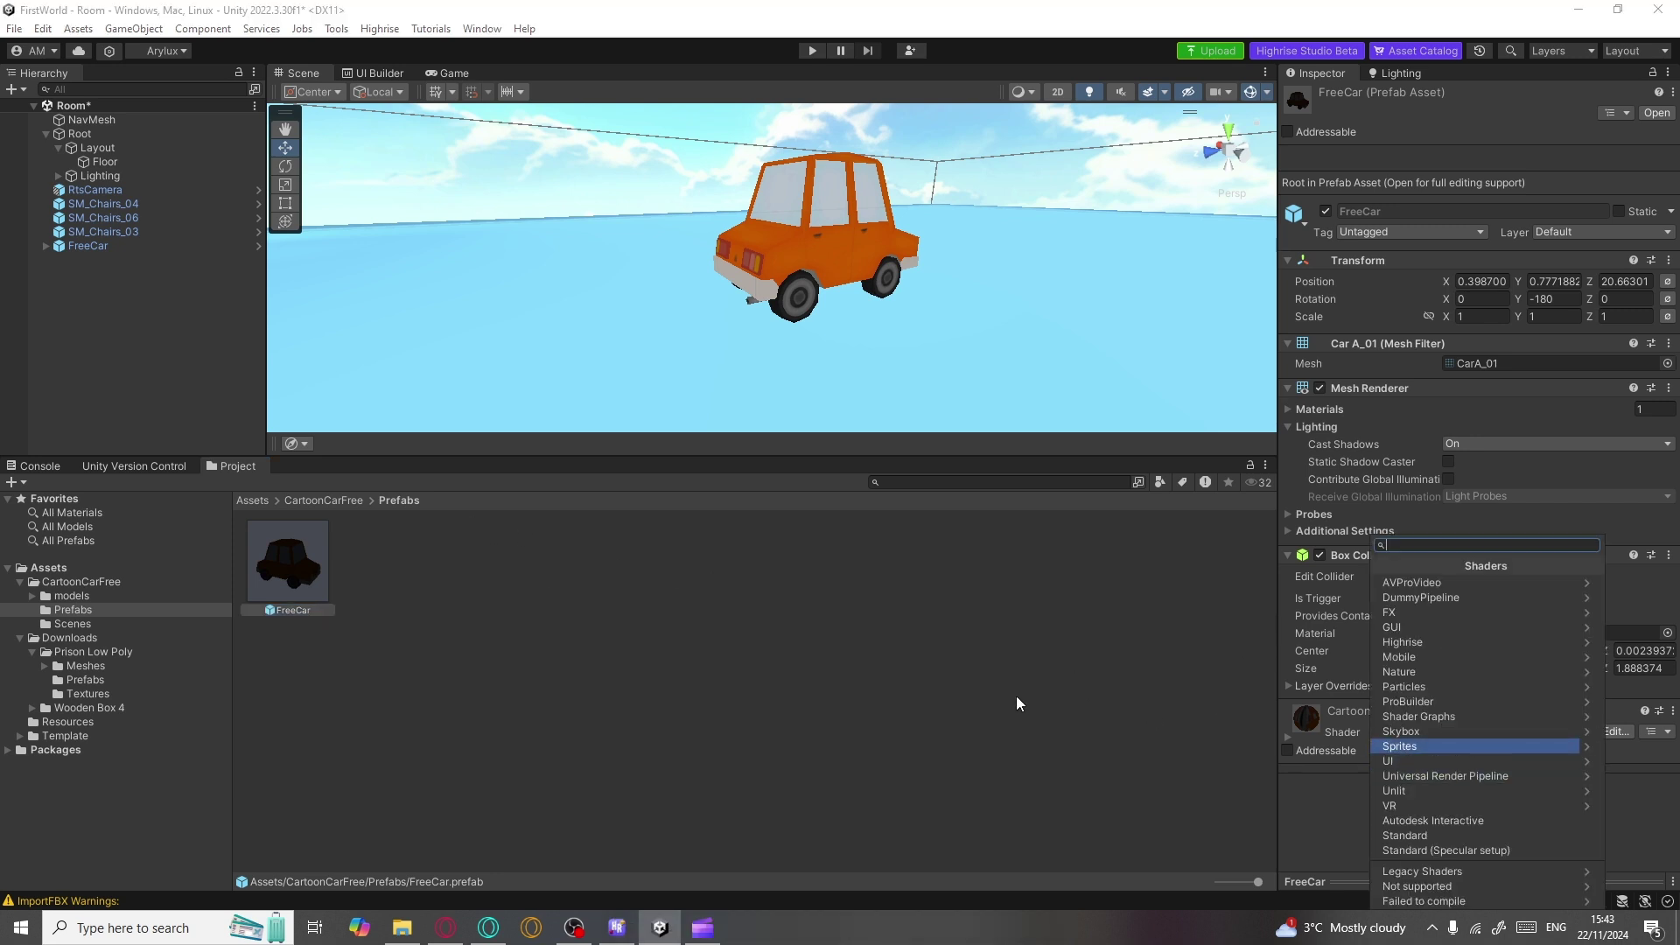
pyautogui.click(1024, 674)
pyautogui.hotkey('ctrl', 'z')
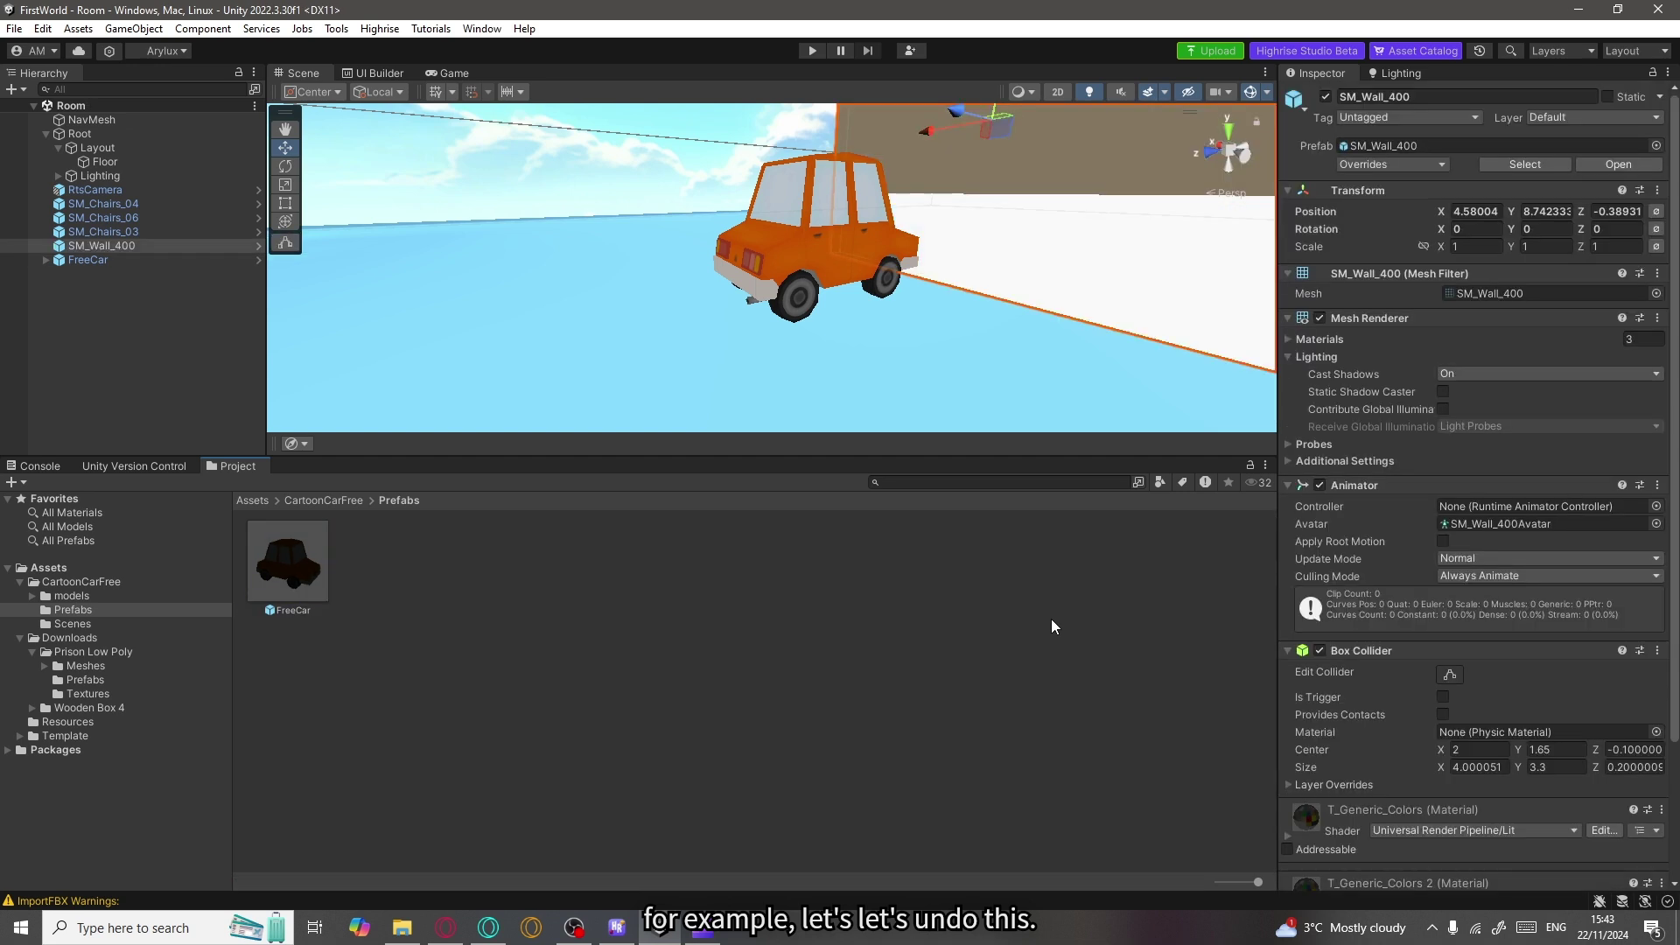
pyautogui.hotkey('ctrl', 'z')
pyautogui.hotkey('ctrl', 'z')
pyautogui.click(823, 255)
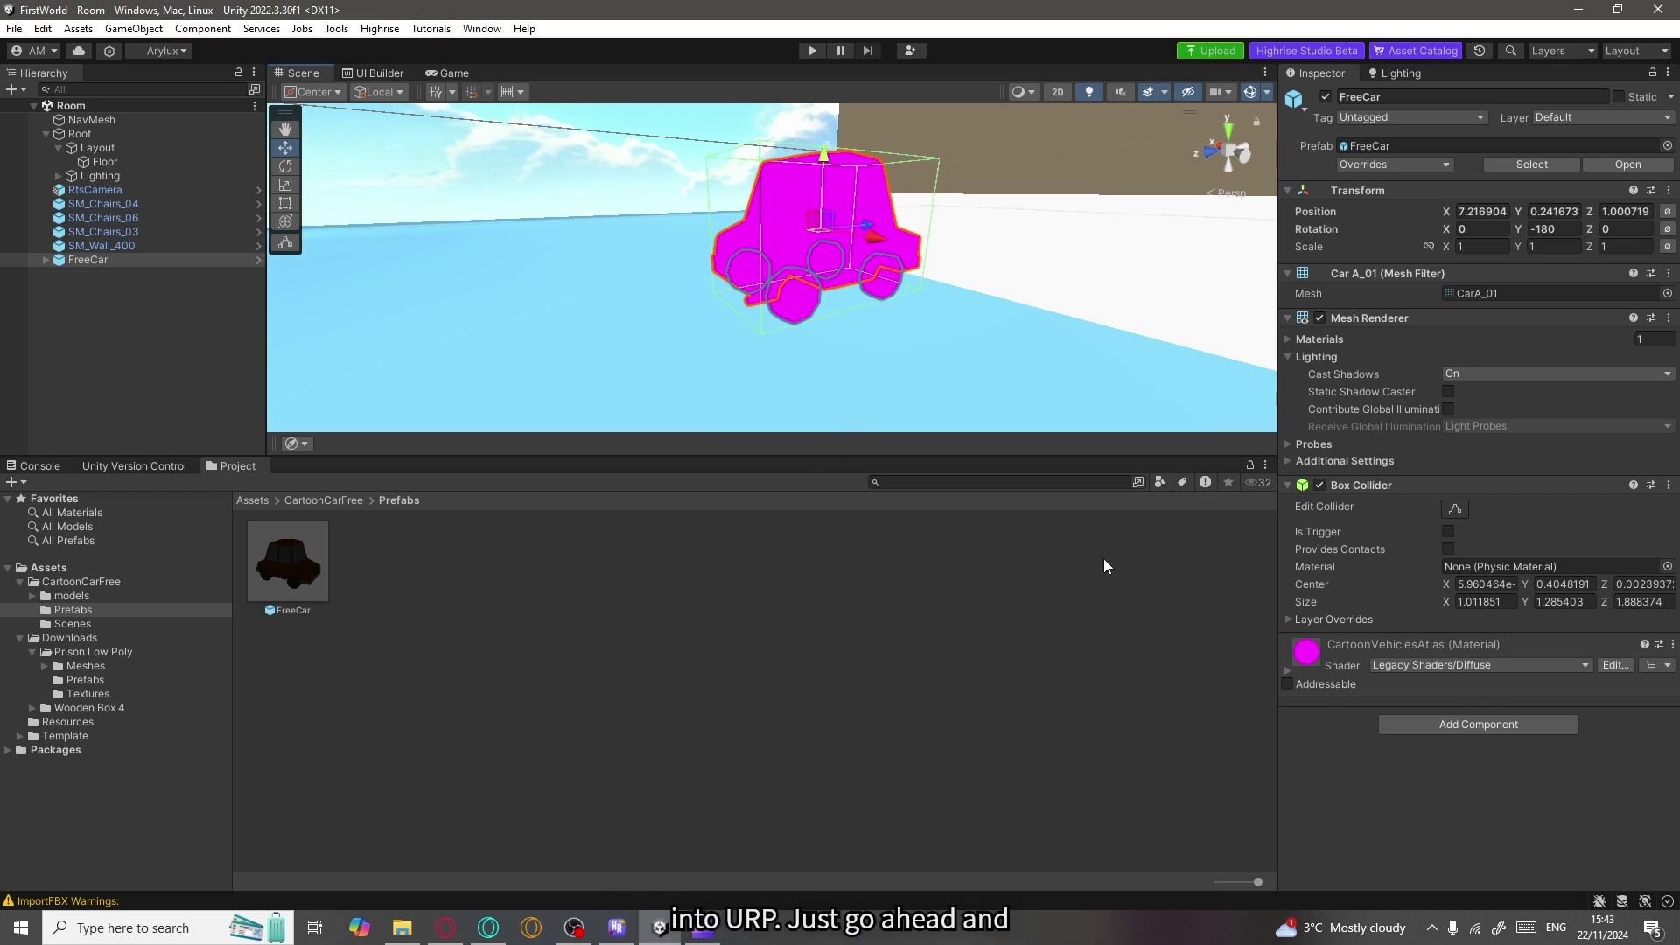
# Run the Render Pipeline Converter with Material Upgrade enabled to convert built-in materials to URP.
pyautogui.click(483, 29)
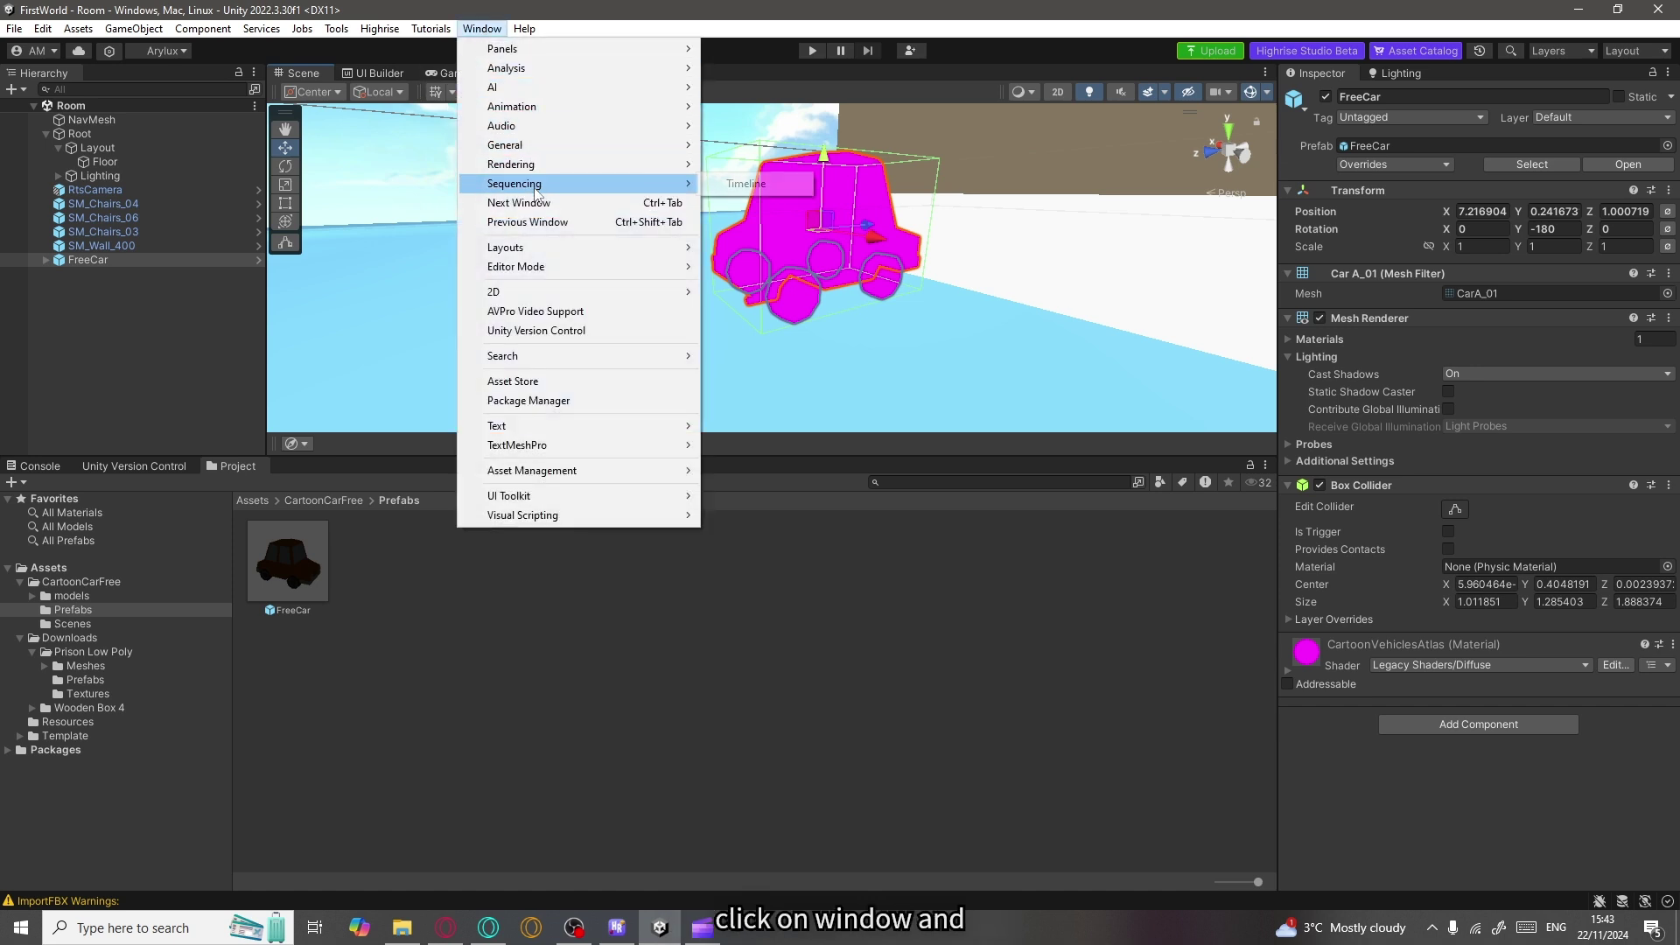
pyautogui.moveTo(538, 166)
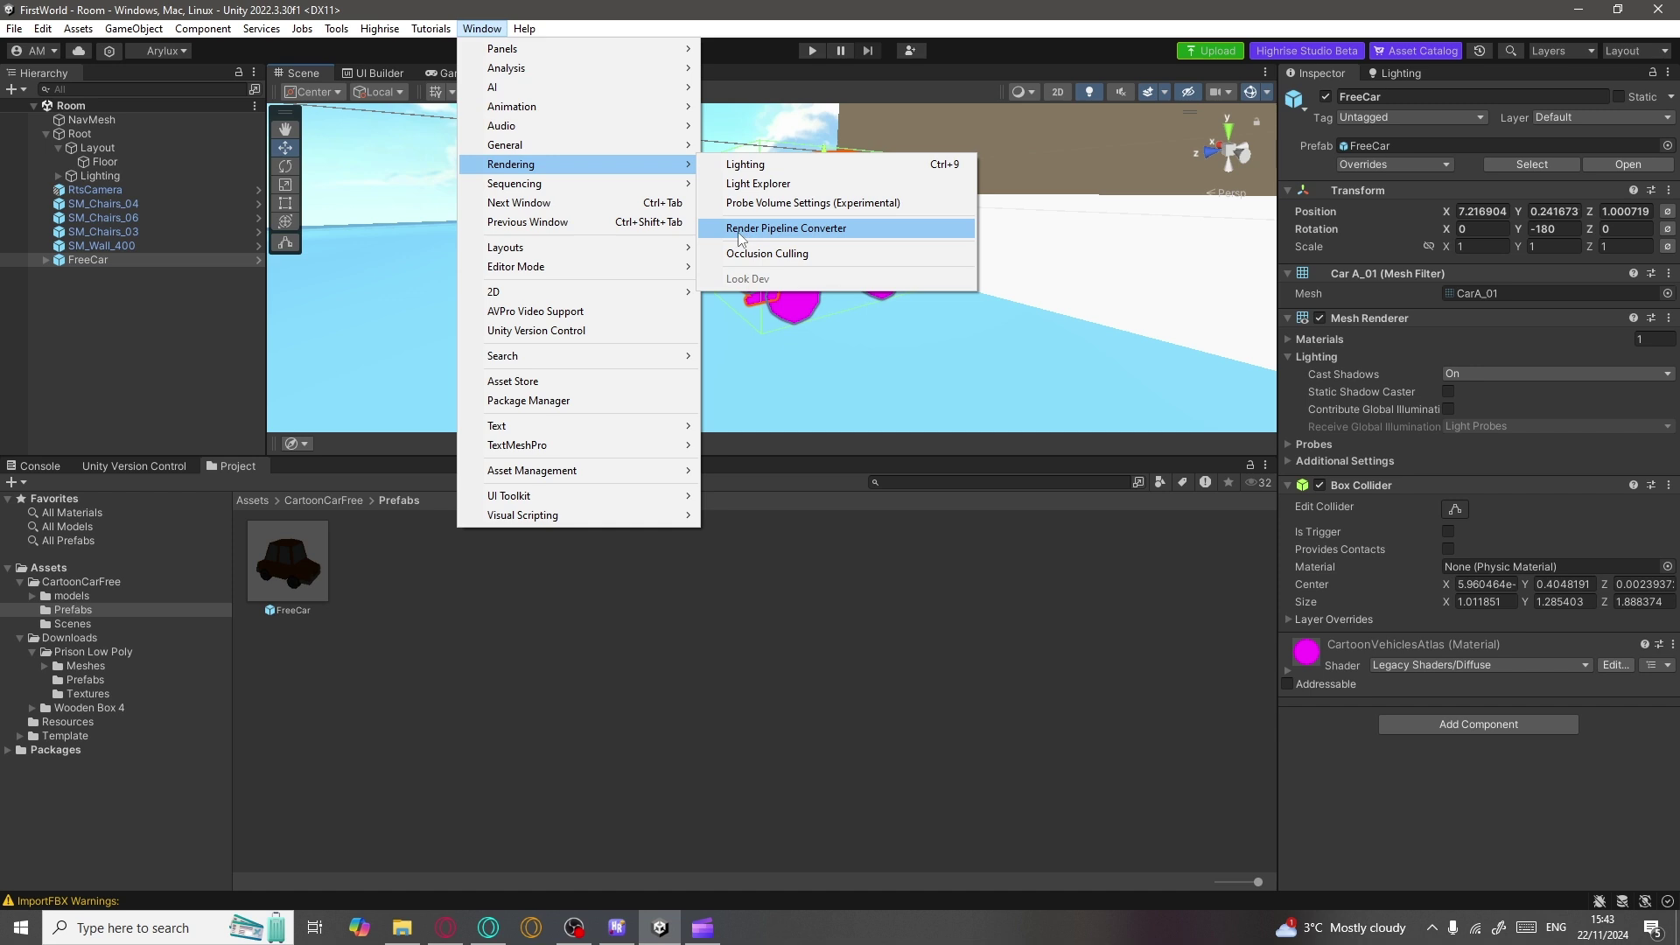
pyautogui.click(812, 229)
pyautogui.moveTo(711, 301); pyautogui.dragTo(786, 259)
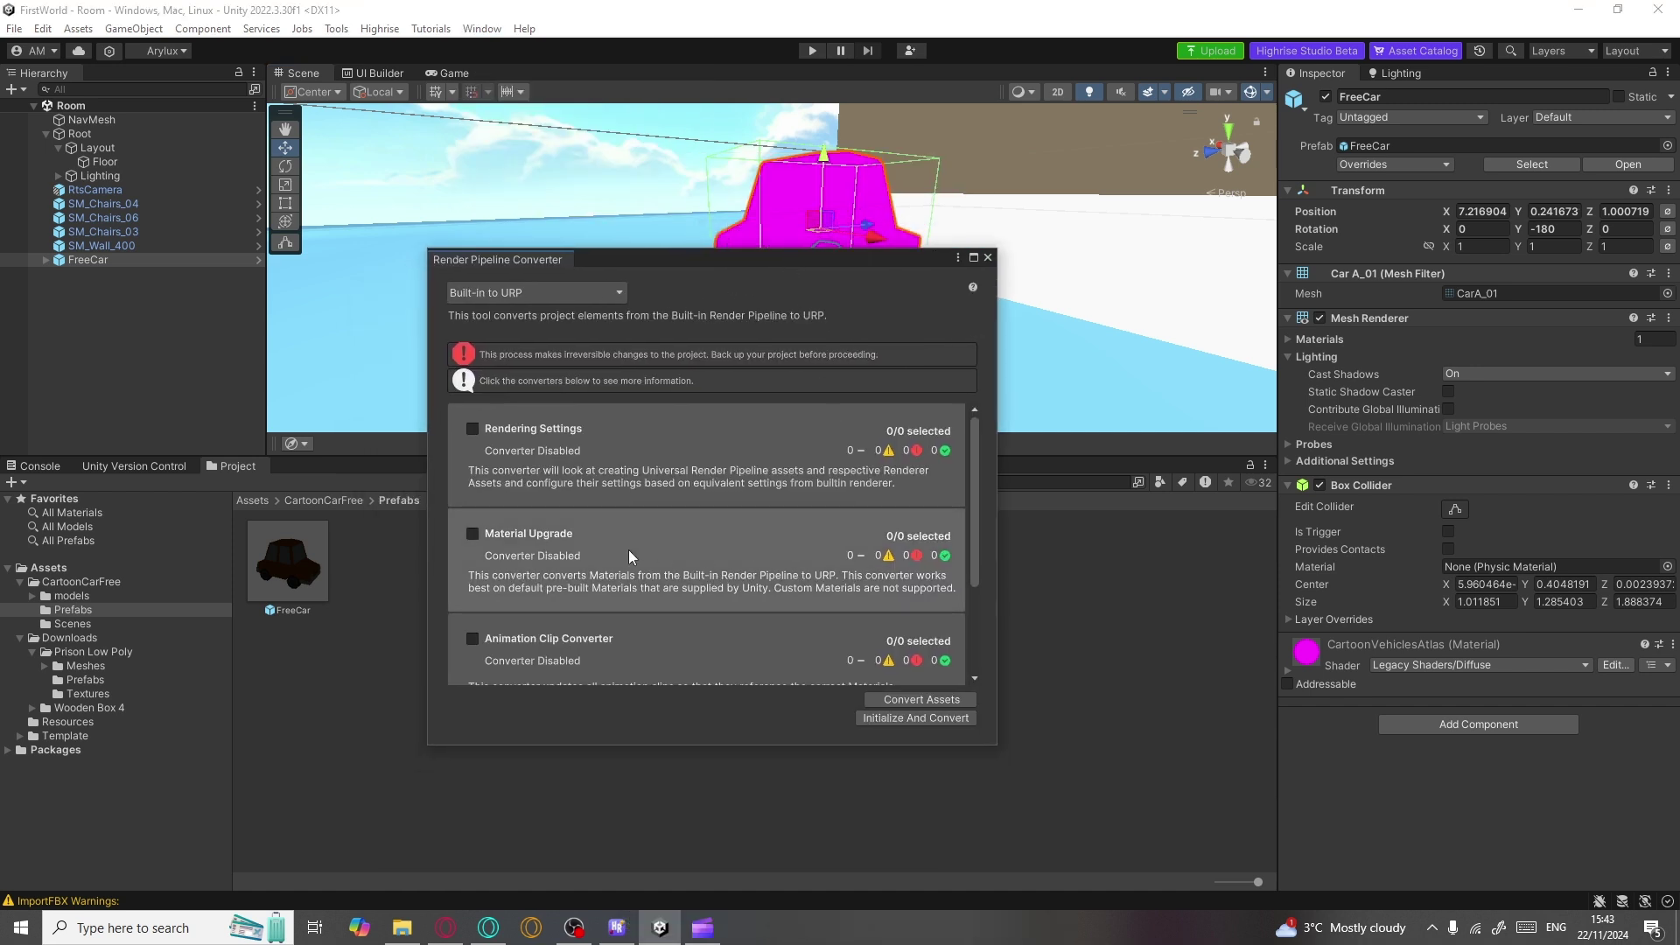
pyautogui.click(473, 536)
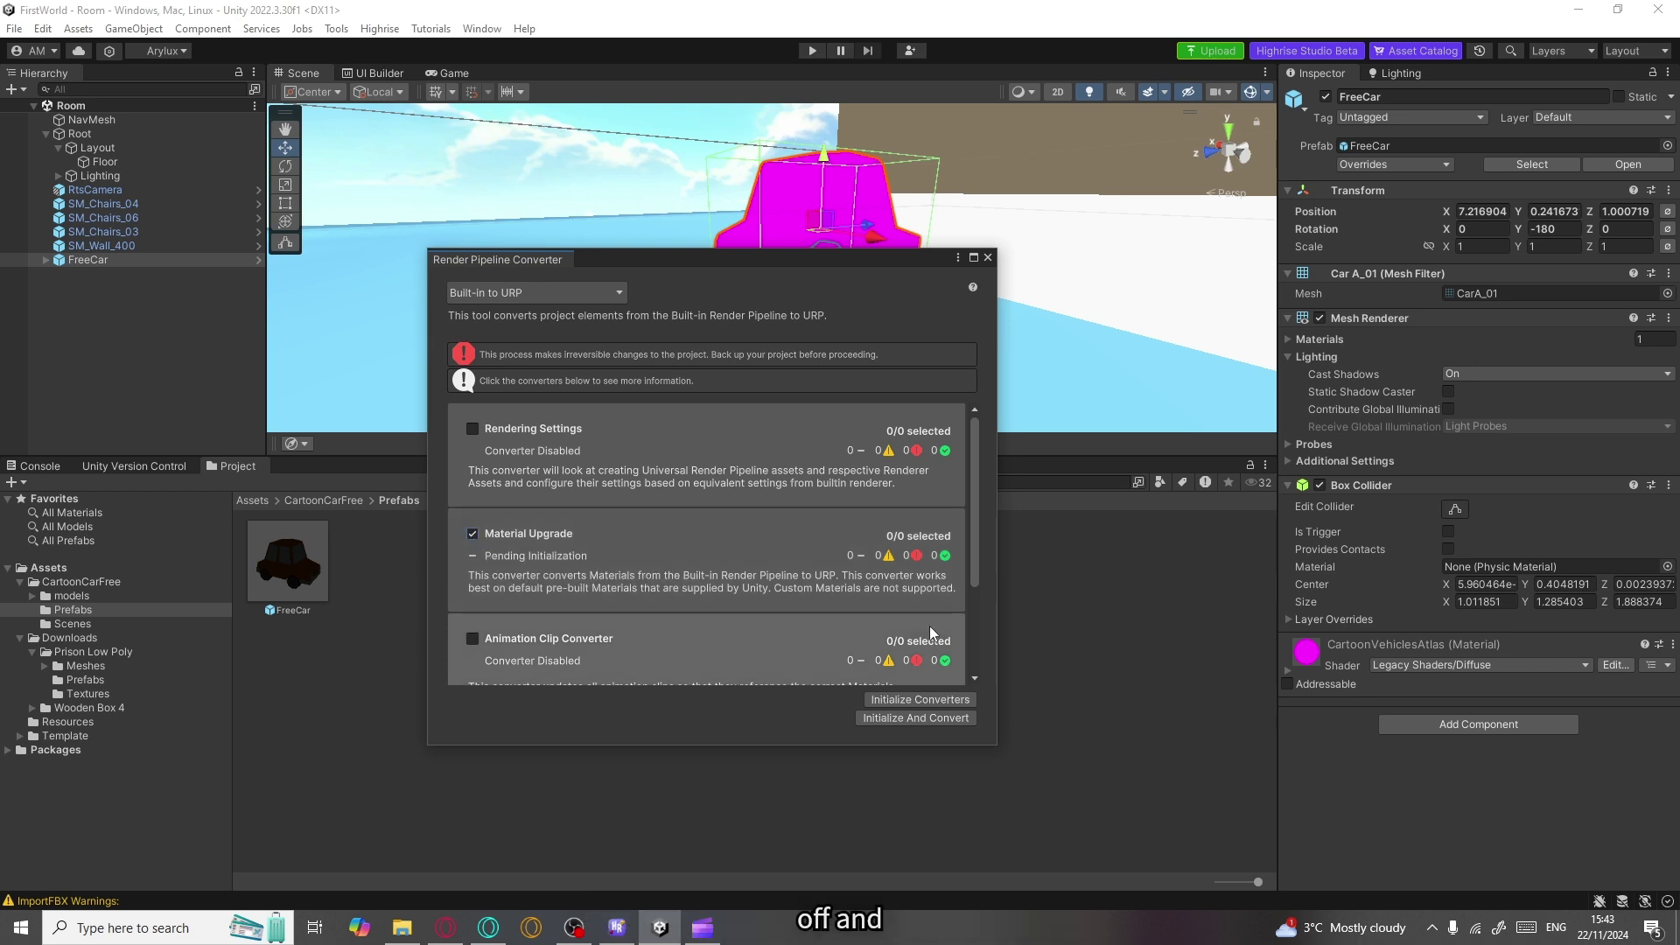
pyautogui.click(928, 700)
pyautogui.click(916, 718)
pyautogui.moveTo(871, 256); pyautogui.dragTo(710, 341)
pyautogui.click(826, 356)
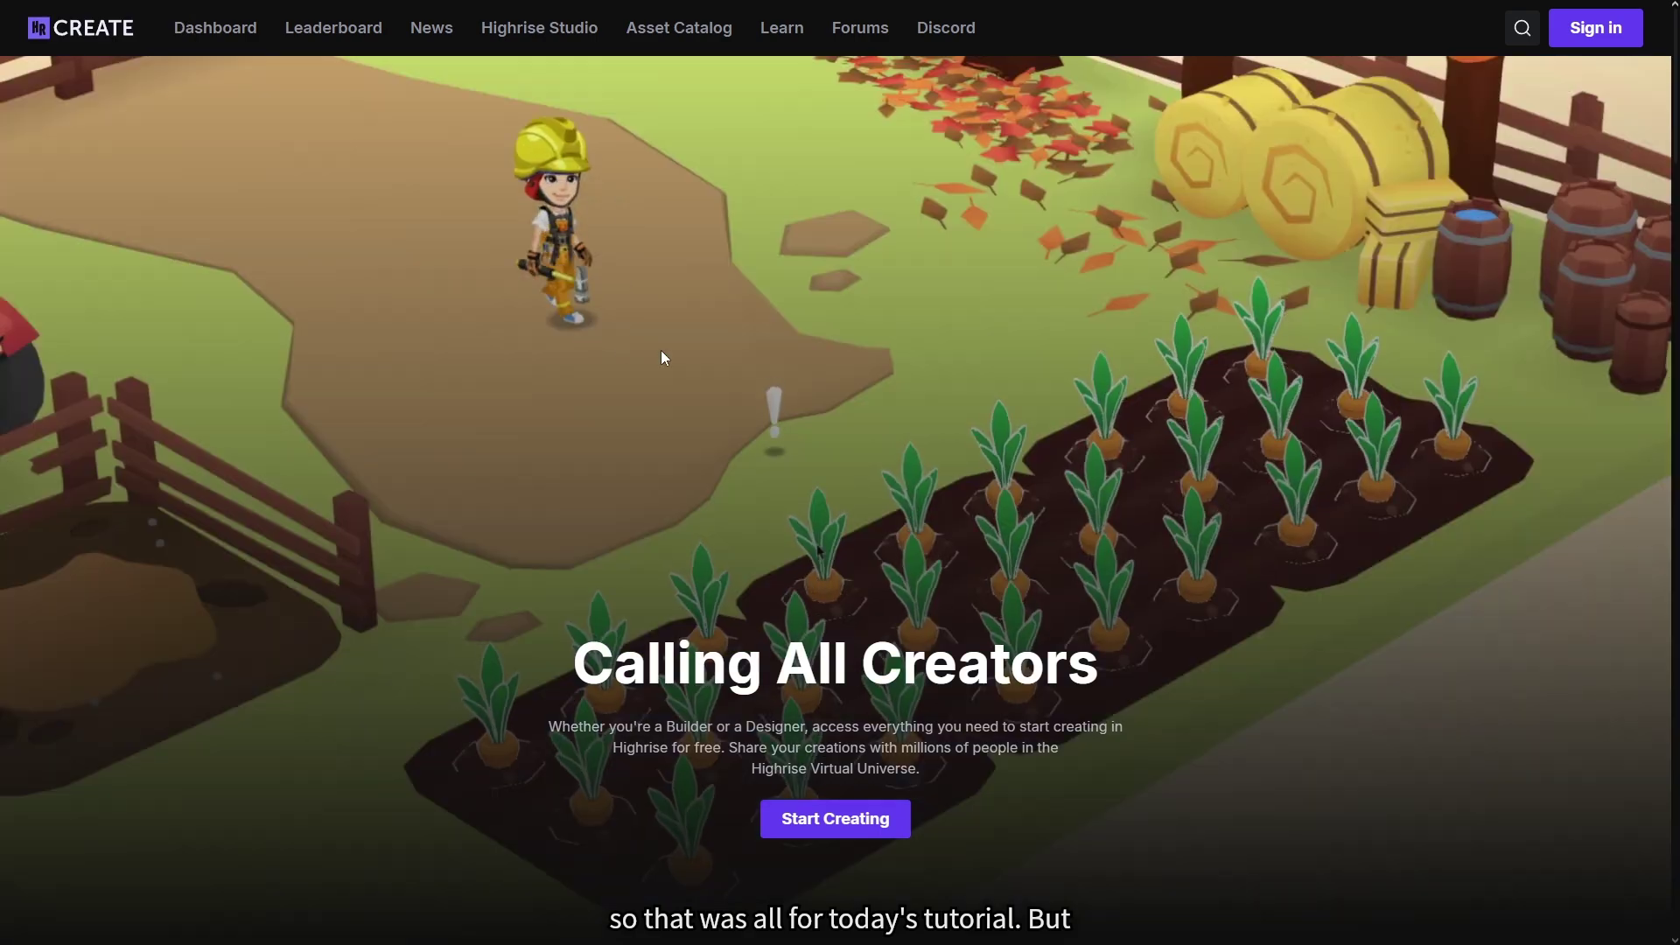
# Open Highrise Create's Asset Catalog and scroll through the packs down to Coins Collector.
pyautogui.click(705, 27)
pyautogui.scroll(-10, 893, 432)
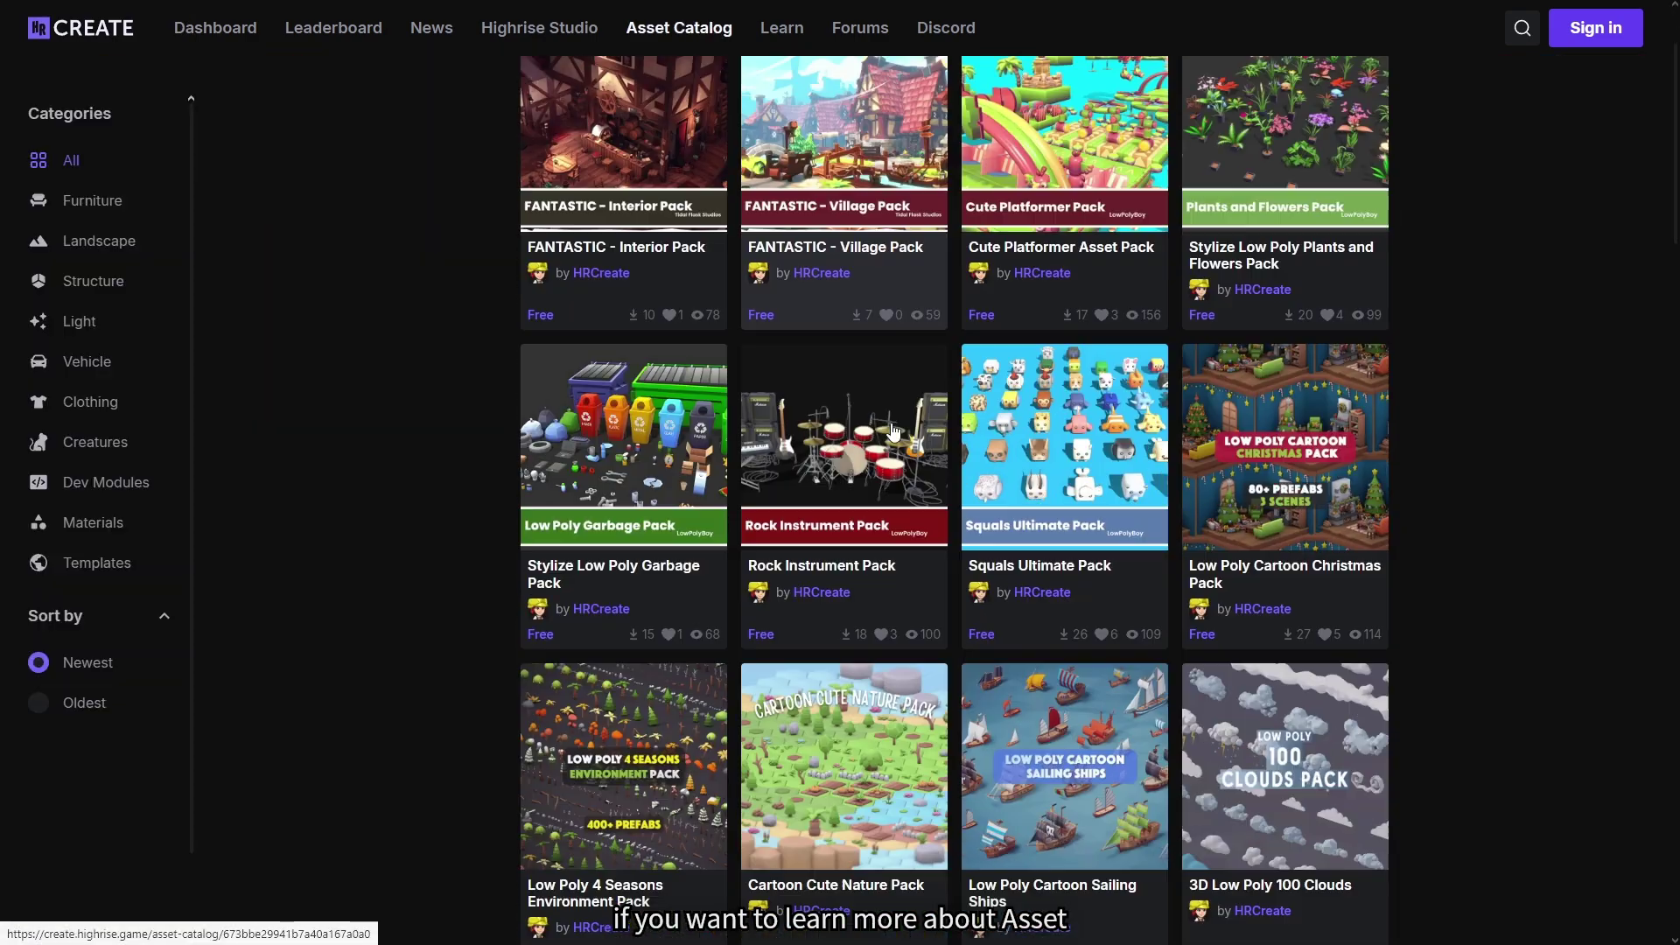
pyautogui.scroll(-20, 892, 432)
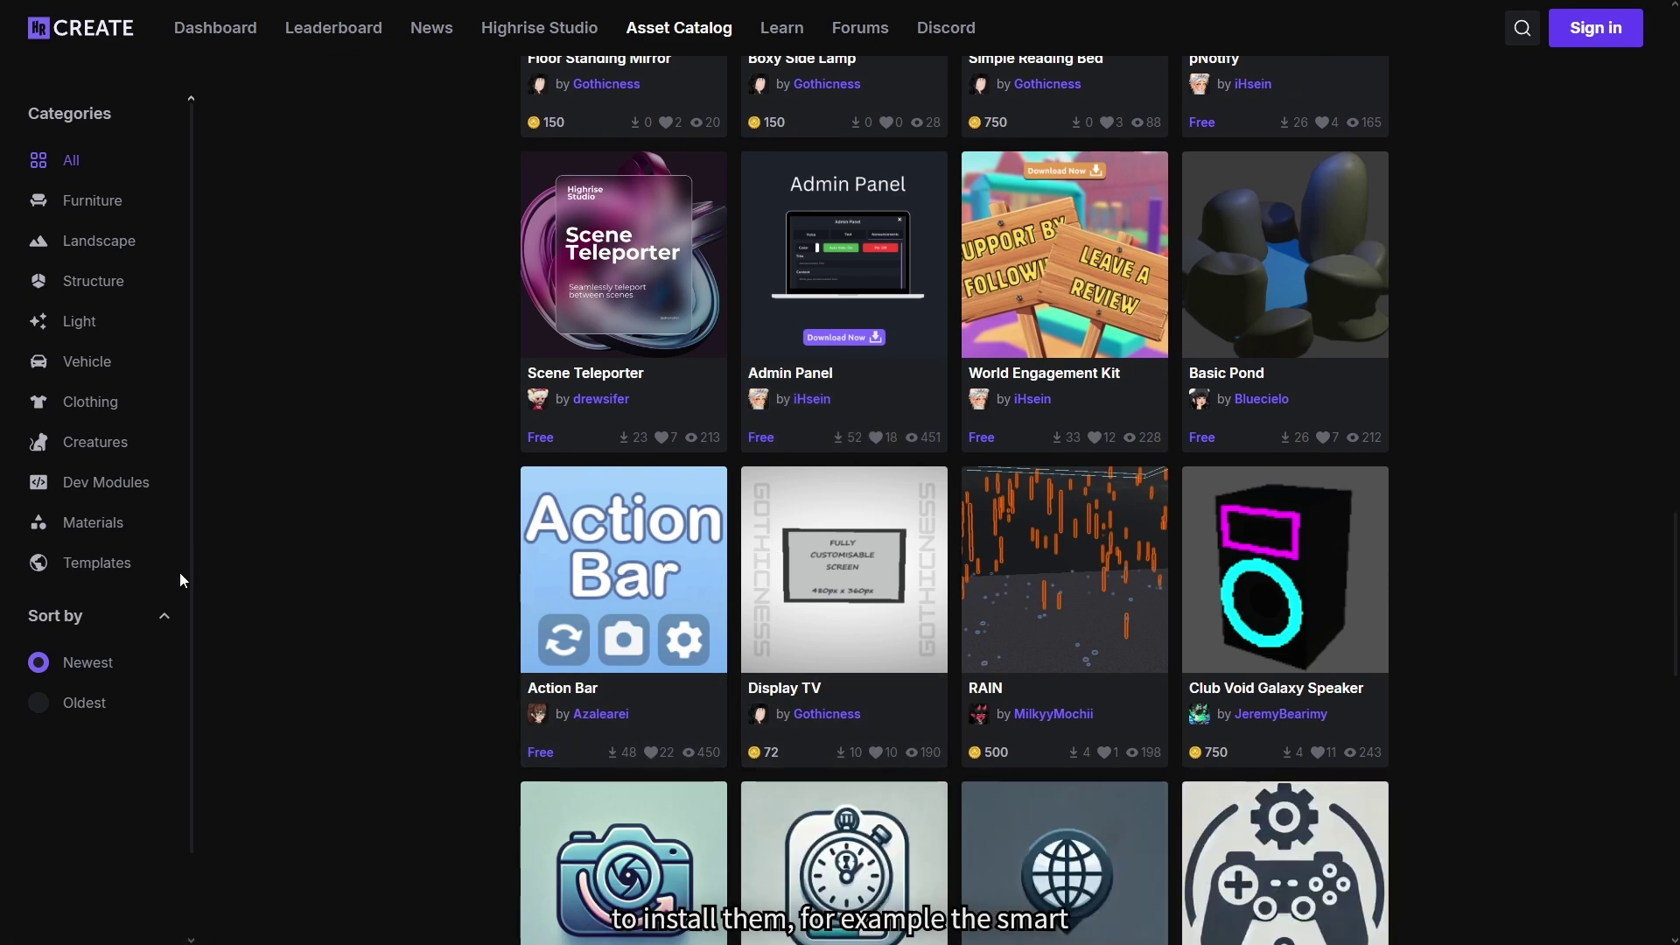
pyautogui.scroll(-10, 562, 261)
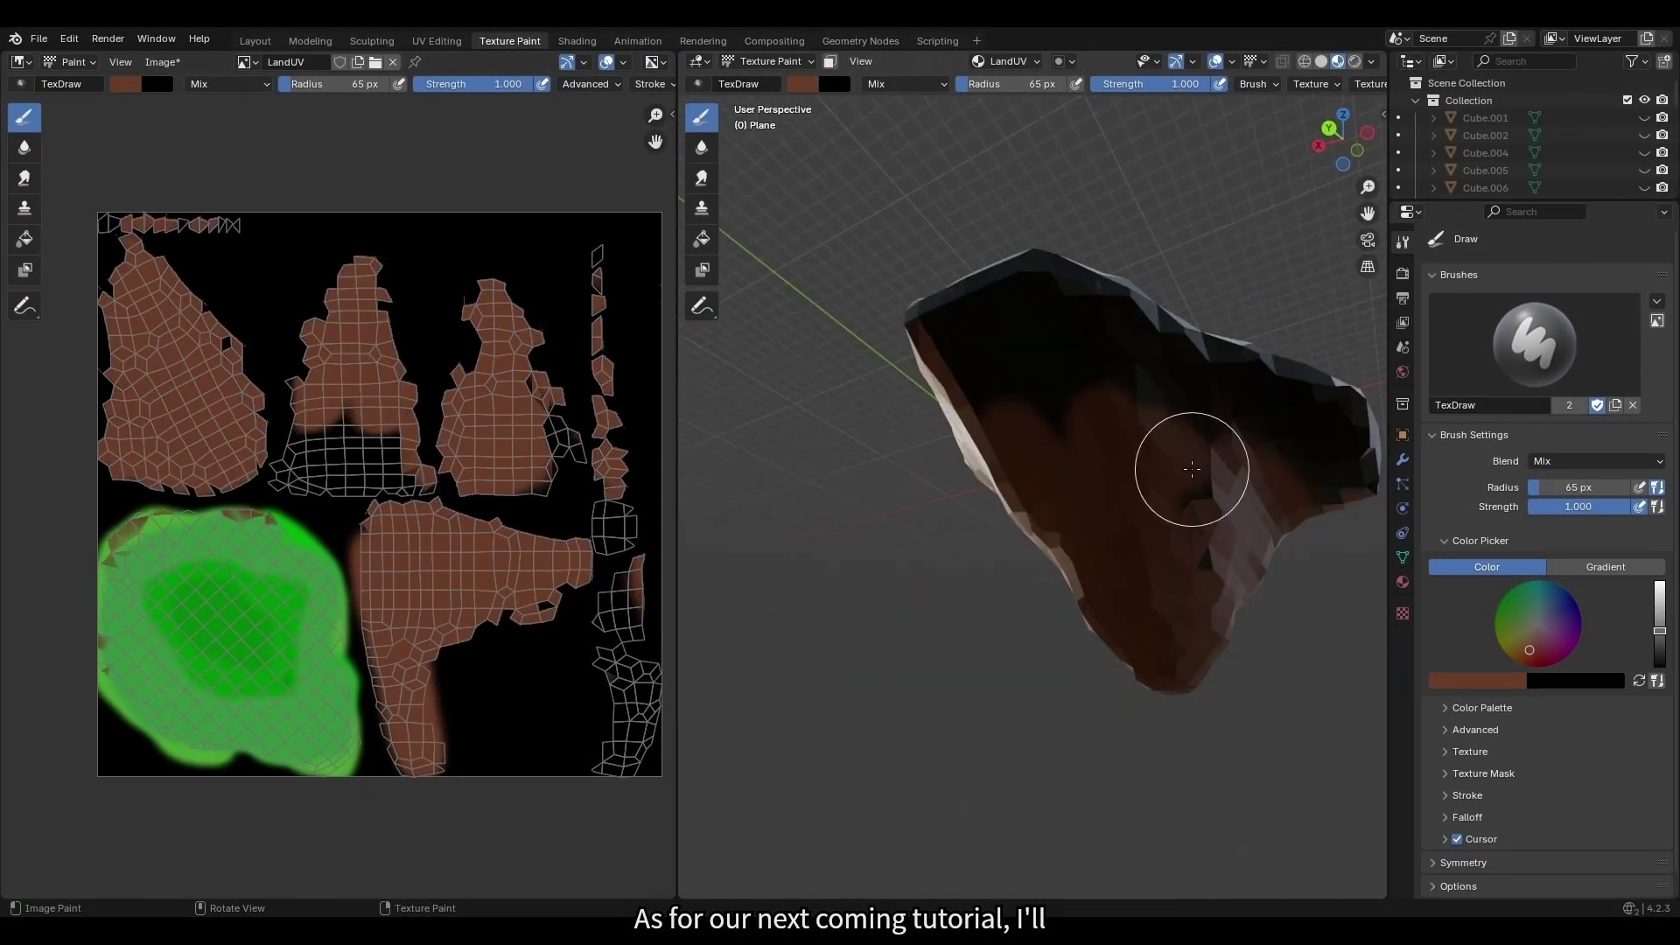
# Bring up the painting brush options and orbit the island to check its green-and-brown painted edge.
pyautogui.rightClick(864, 640)
pyautogui.moveTo(862, 639)
pyautogui.mouseDown(button='middle')
pyautogui.moveTo(975, 694)
pyautogui.moveTo(814, 668)
pyautogui.mouseUp(button='middle')
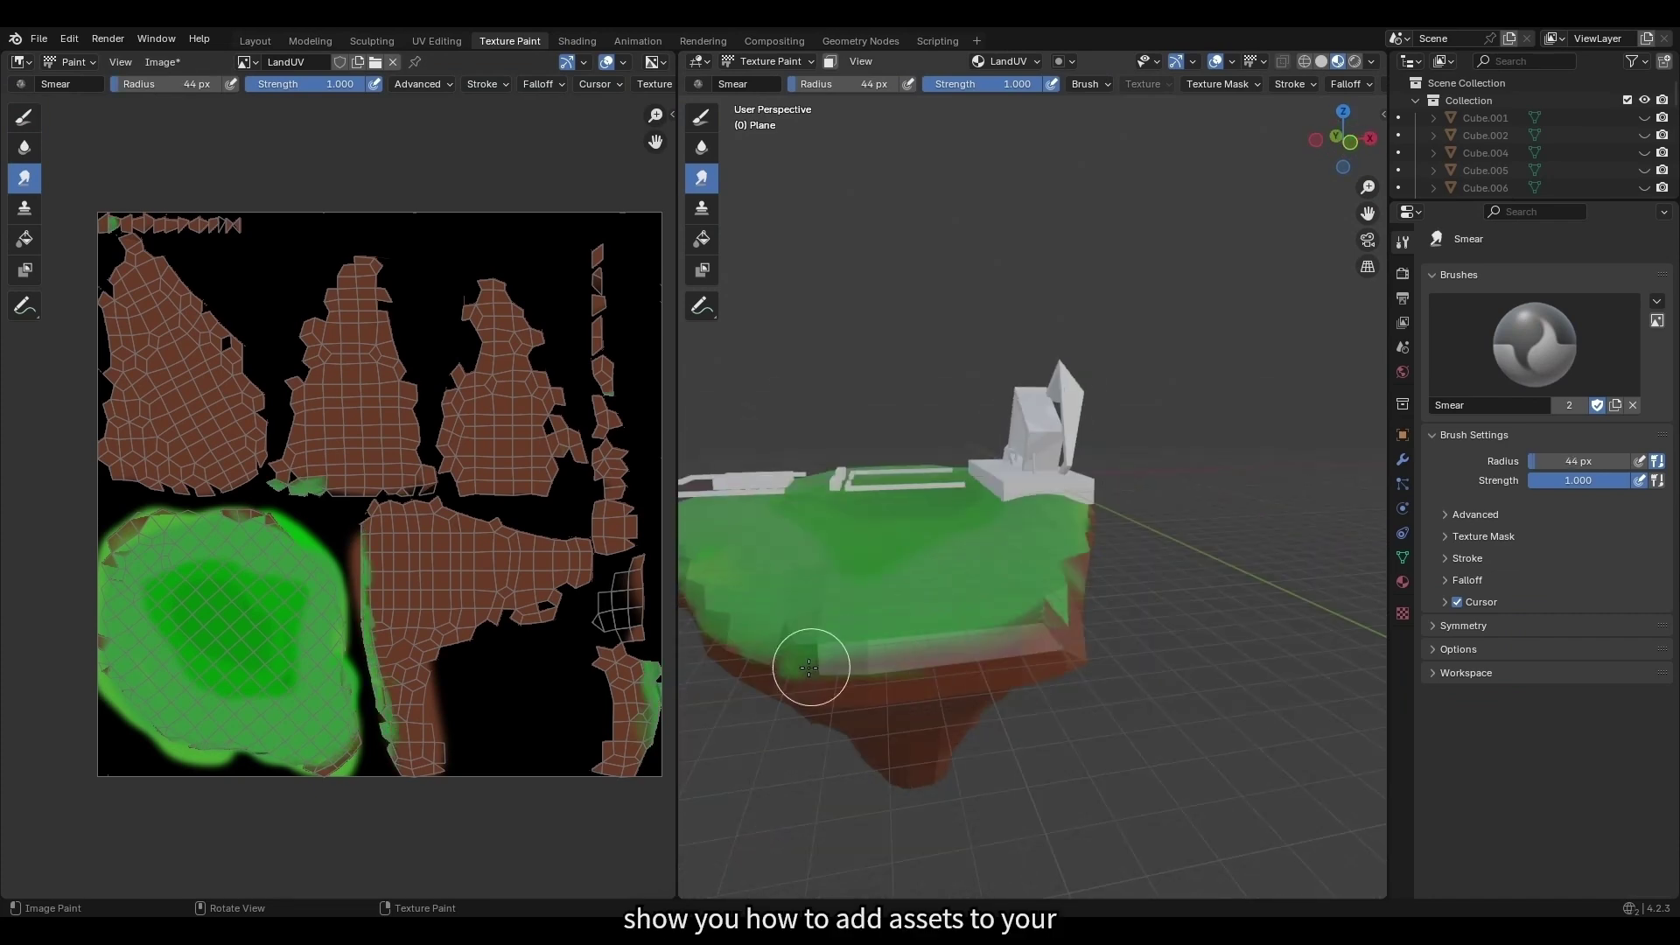